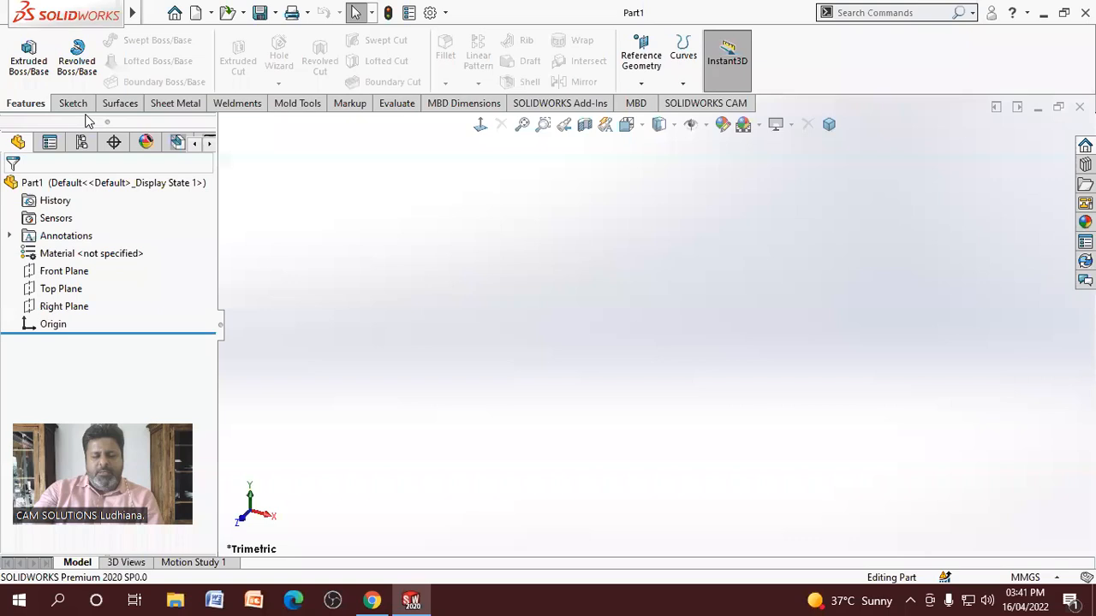
Close the open part and create a new Part document
{"action": "left_click", "coordinate": [1080, 107]}
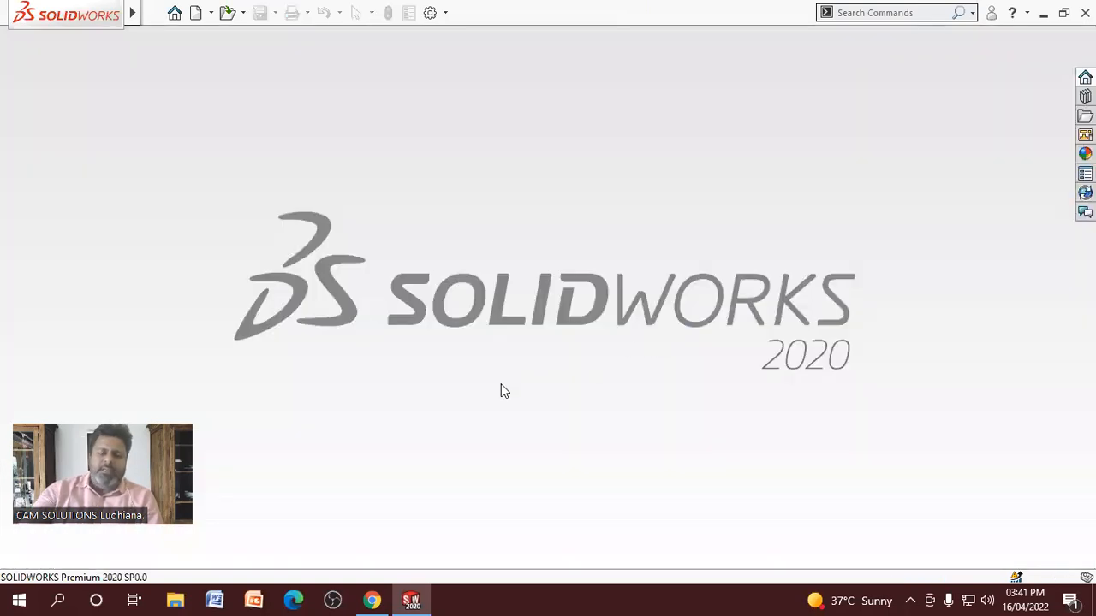
{"action": "left_click", "coordinate": [196, 12]}
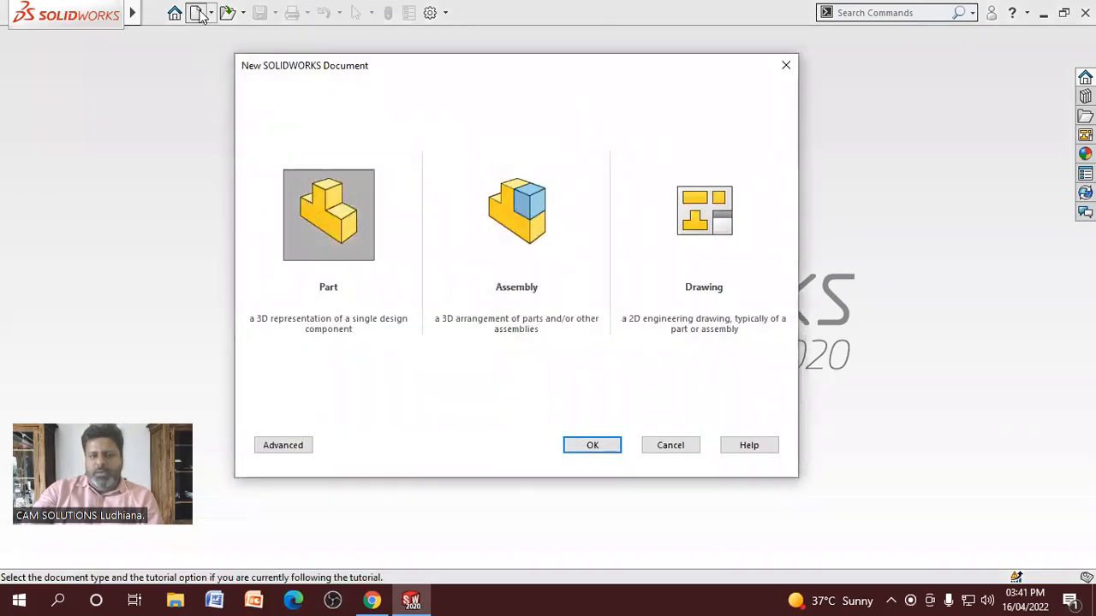
{"action": "left_click", "coordinate": [507, 212]}
{"action": "left_click", "coordinate": [324, 221]}
{"action": "left_click", "coordinate": [524, 227]}
{"action": "left_click", "coordinate": [668, 224]}
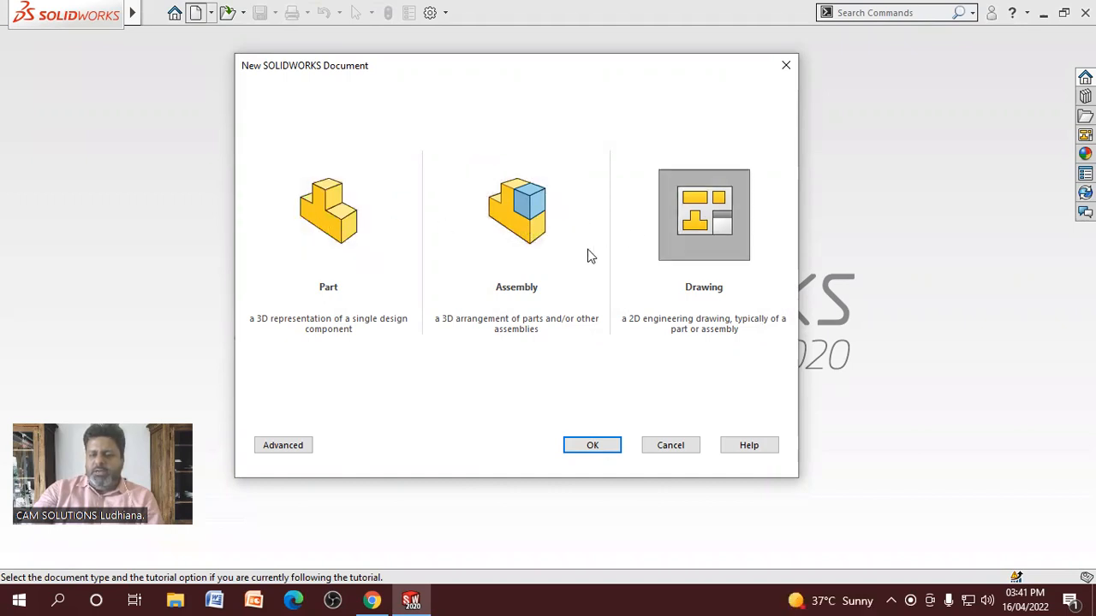
{"action": "left_click", "coordinate": [345, 229]}
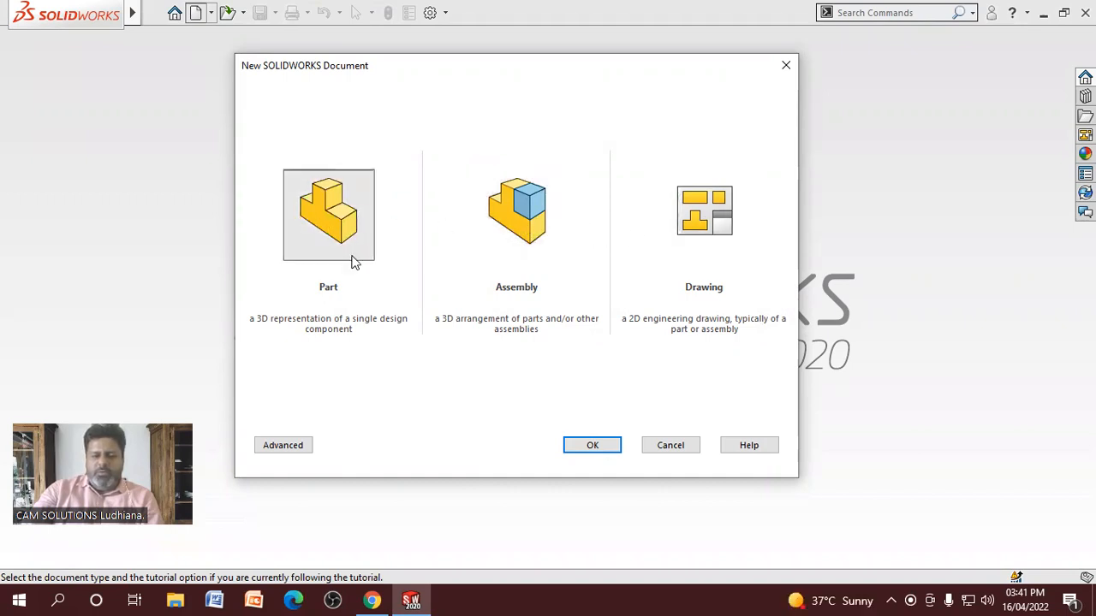
{"action": "left_click", "coordinate": [610, 446]}
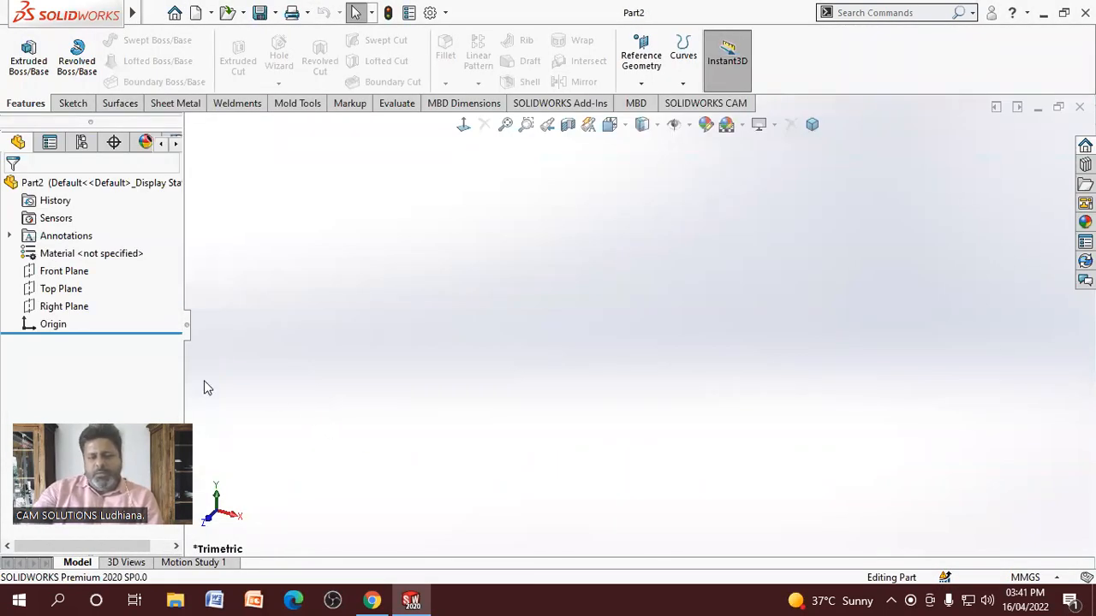
{"action": "left_click_drag", "start_coordinate": [182, 378], "coordinate": [202, 386]}
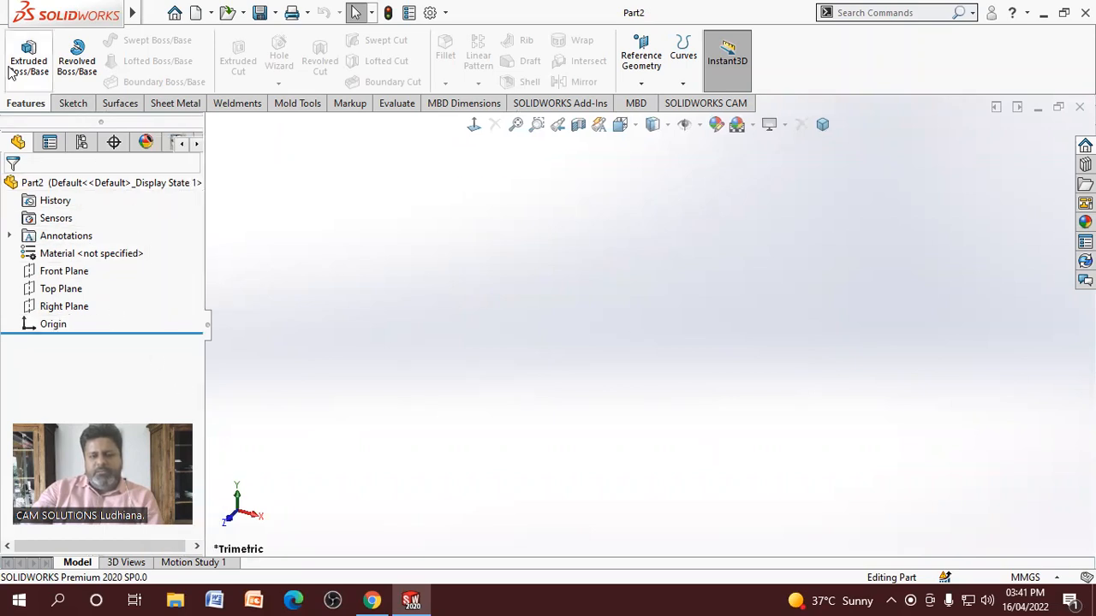
Examine the command sets available for part modelling, from Sketch and Surfaces through Mold Tools, Markup and the SOLIDWORKS Add-Ins
{"action": "left_click", "coordinate": [83, 103]}
{"action": "left_click", "coordinate": [116, 104]}
{"action": "left_click", "coordinate": [175, 104]}
{"action": "left_click", "coordinate": [233, 103]}
{"action": "left_click", "coordinate": [295, 103]}
{"action": "left_click", "coordinate": [348, 104]}
{"action": "scroll", "coordinate": [387, 109], "scroll_direction": "down", "scroll_amount": 4}
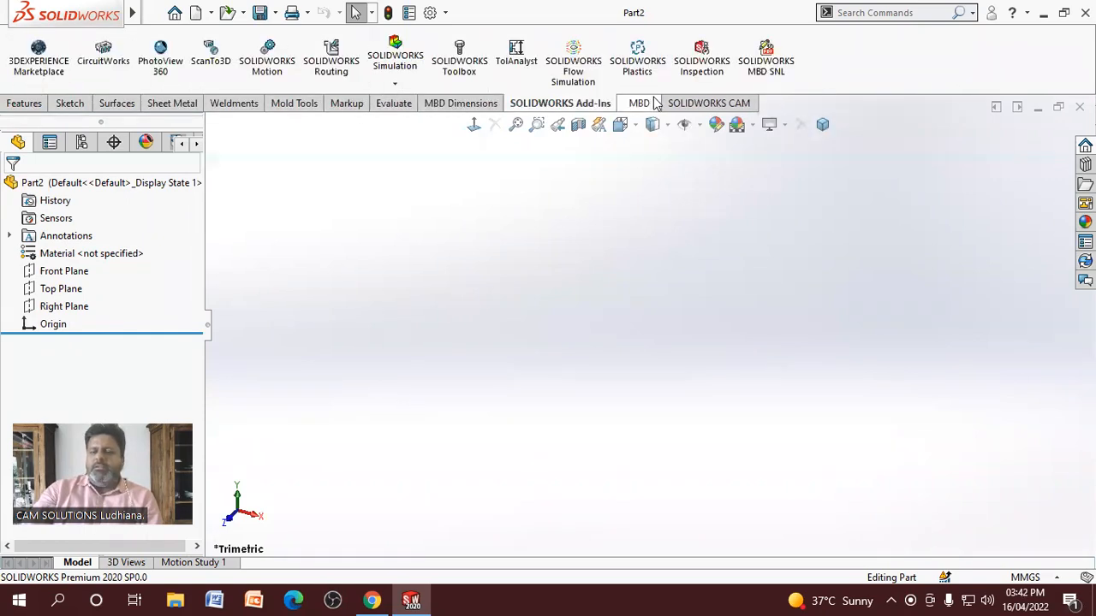
{"action": "scroll", "coordinate": [4, 106], "scroll_direction": "down", "scroll_amount": 2}
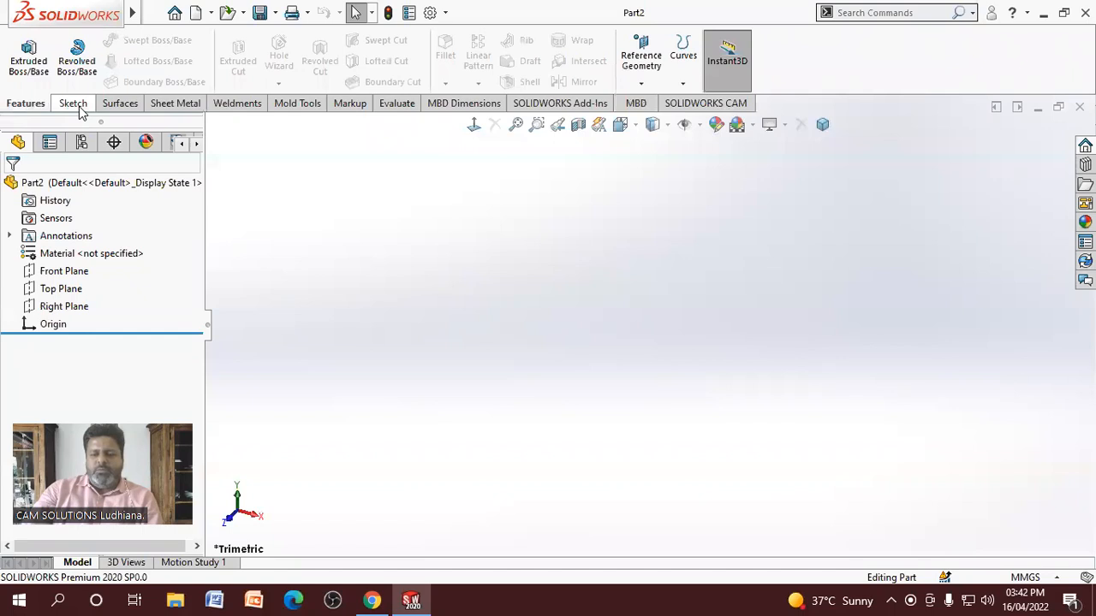
{"action": "left_click", "coordinate": [212, 12]}
{"action": "left_click", "coordinate": [1043, 409]}
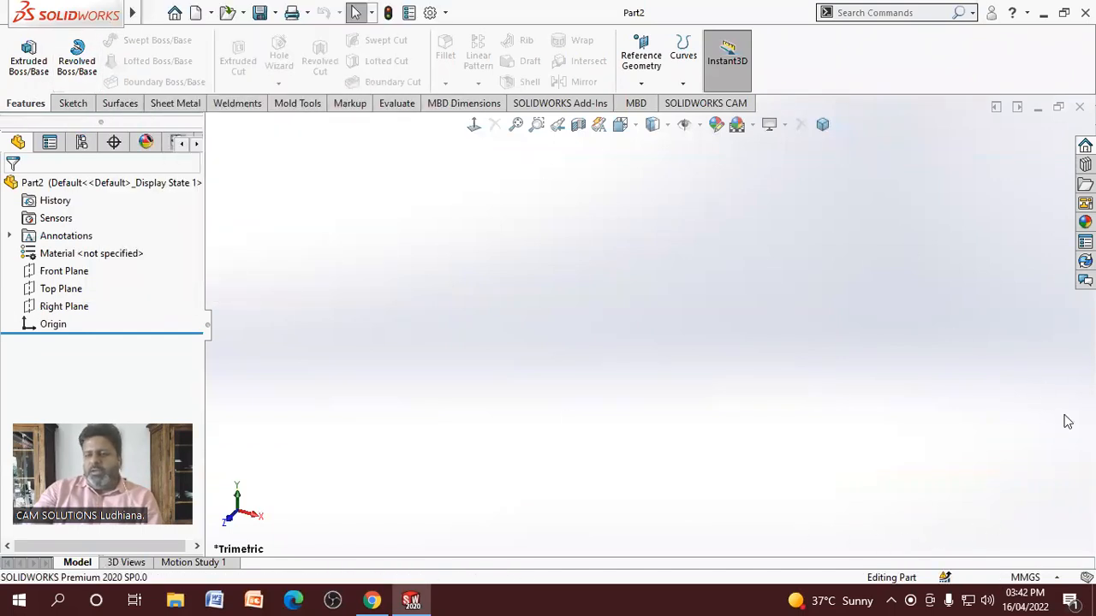
Switch the document units to IPS (inch, pound, second) and return them to MMGS (millimeter, gram, second)
{"action": "left_click", "coordinate": [1036, 577]}
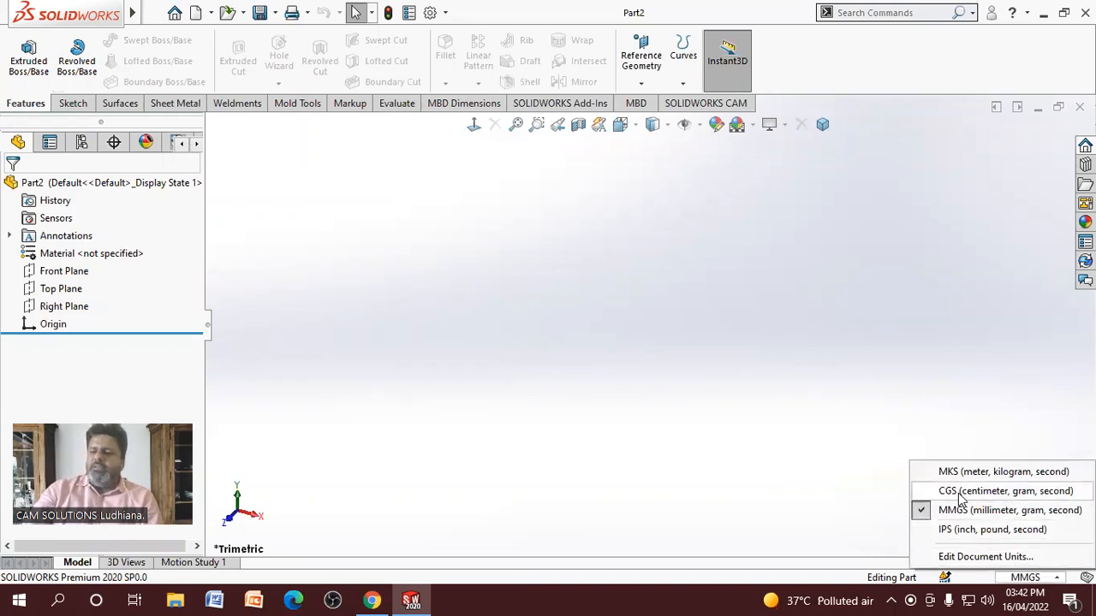
{"action": "left_click", "coordinate": [780, 417]}
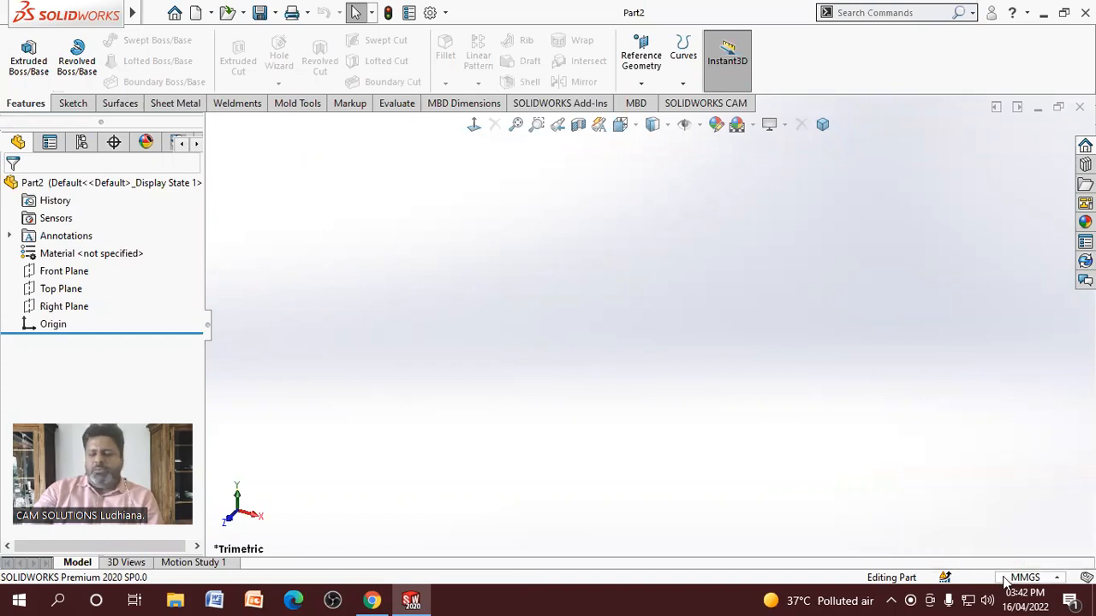
{"action": "left_click", "coordinate": [1004, 578]}
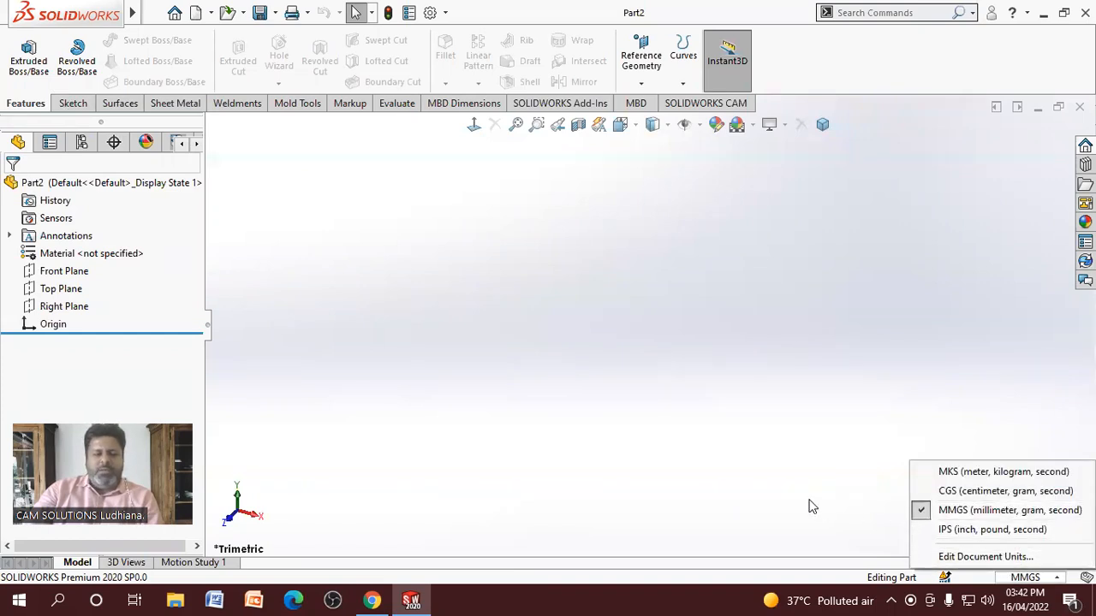
{"action": "left_click", "coordinate": [778, 472]}
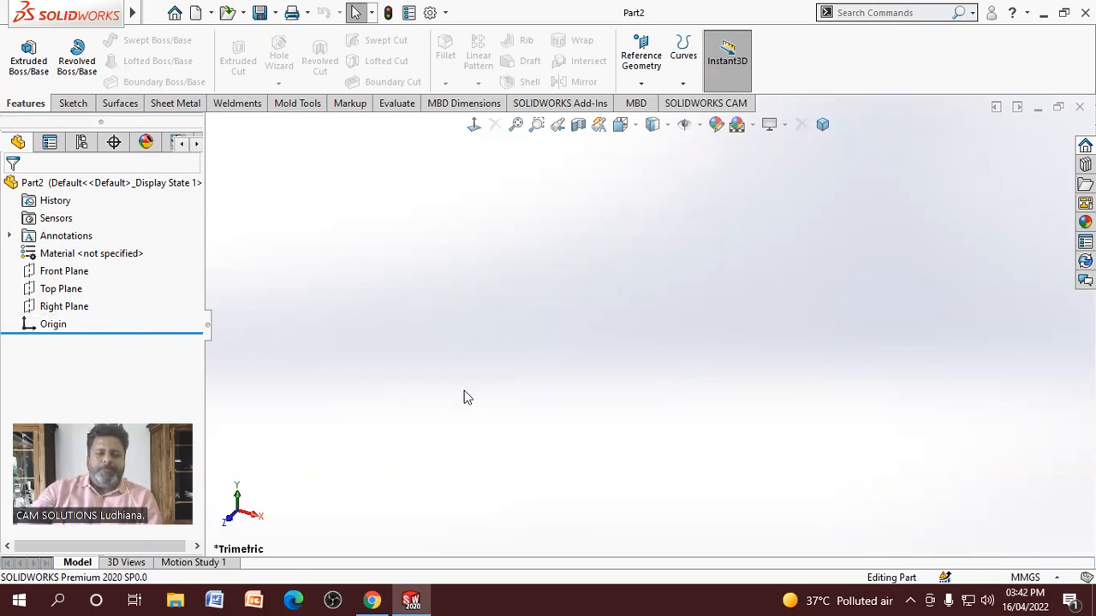
{"action": "left_click", "coordinate": [1031, 577]}
{"action": "left_click", "coordinate": [1003, 528]}
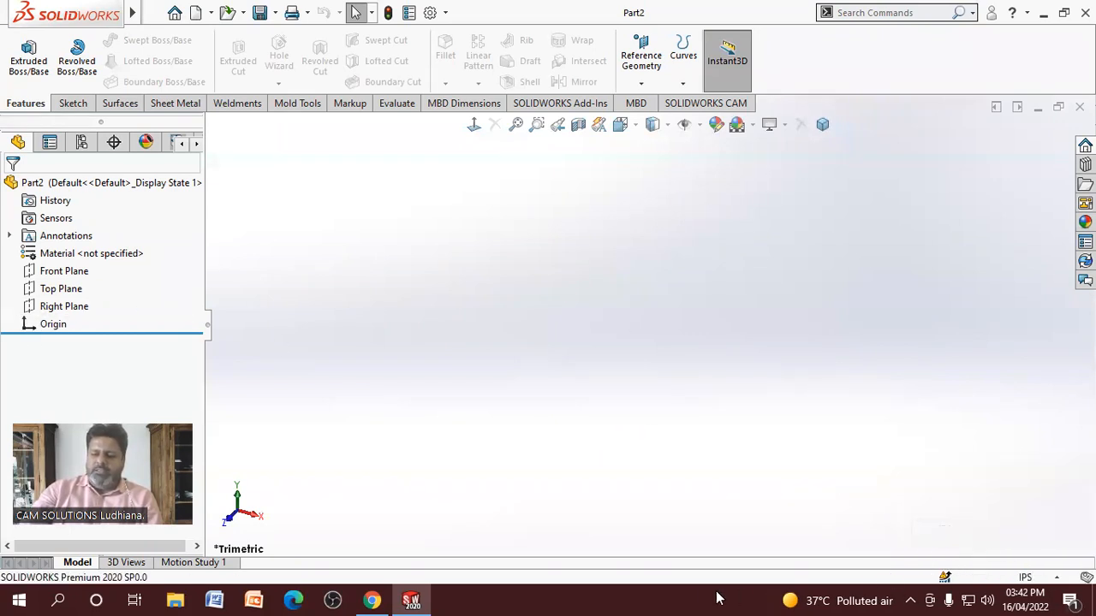
{"action": "left_click", "coordinate": [1032, 577]}
{"action": "left_click", "coordinate": [1004, 509]}
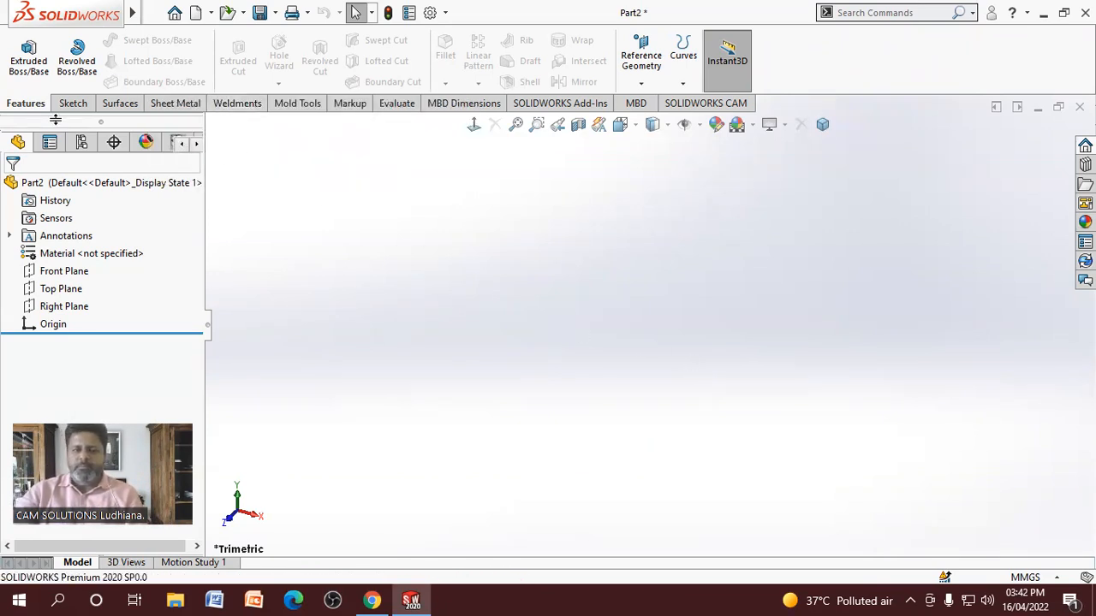
Start a new sketch on the Top Plane
{"action": "left_click", "coordinate": [61, 290]}
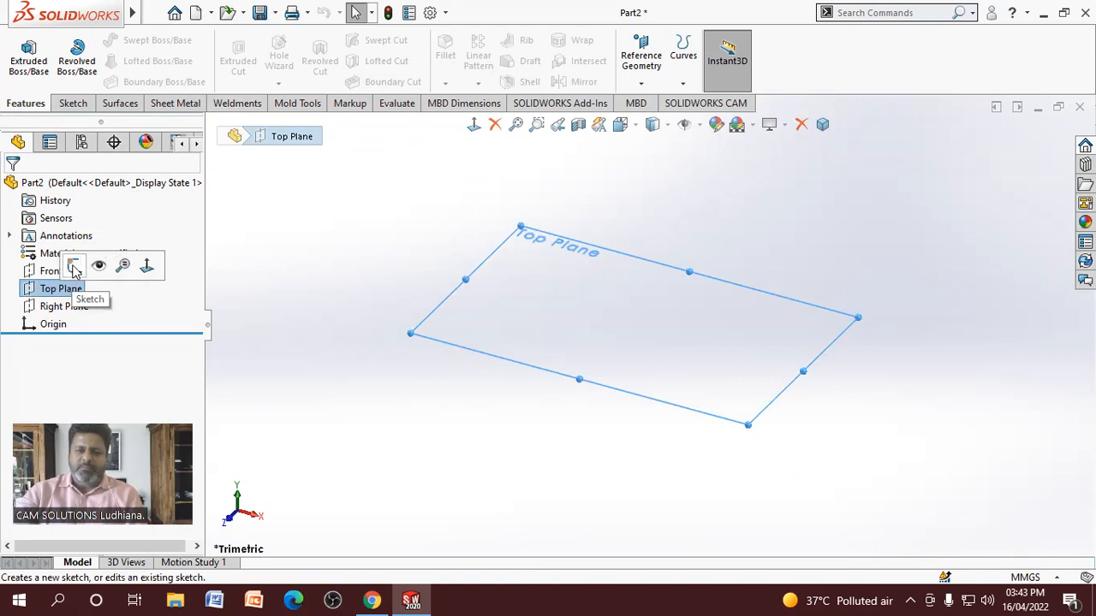
{"action": "left_click", "coordinate": [73, 268]}
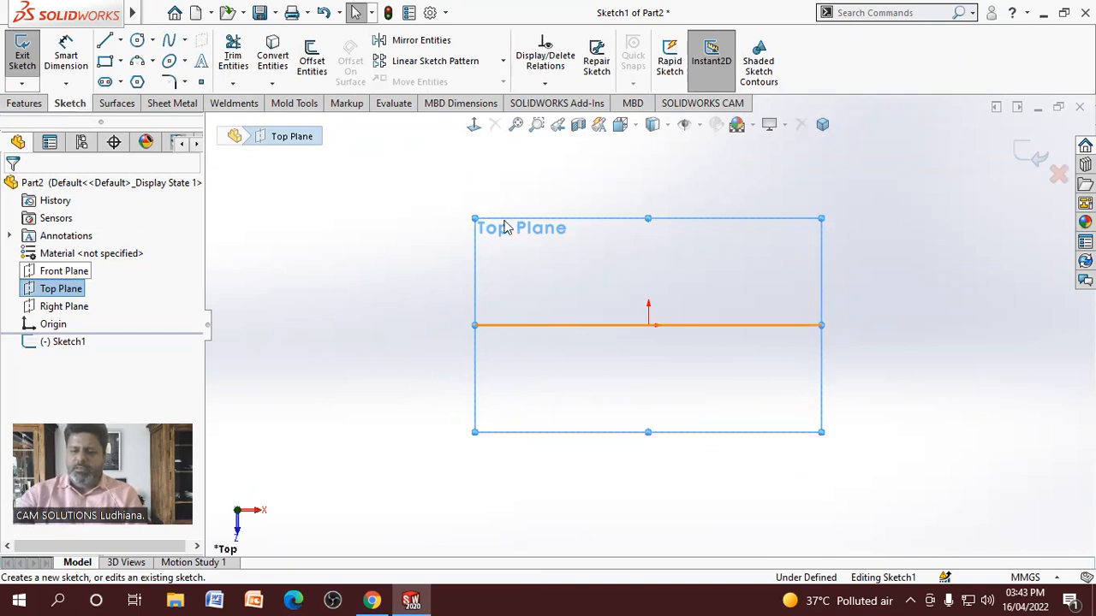
{"action": "left_click", "coordinate": [923, 409]}
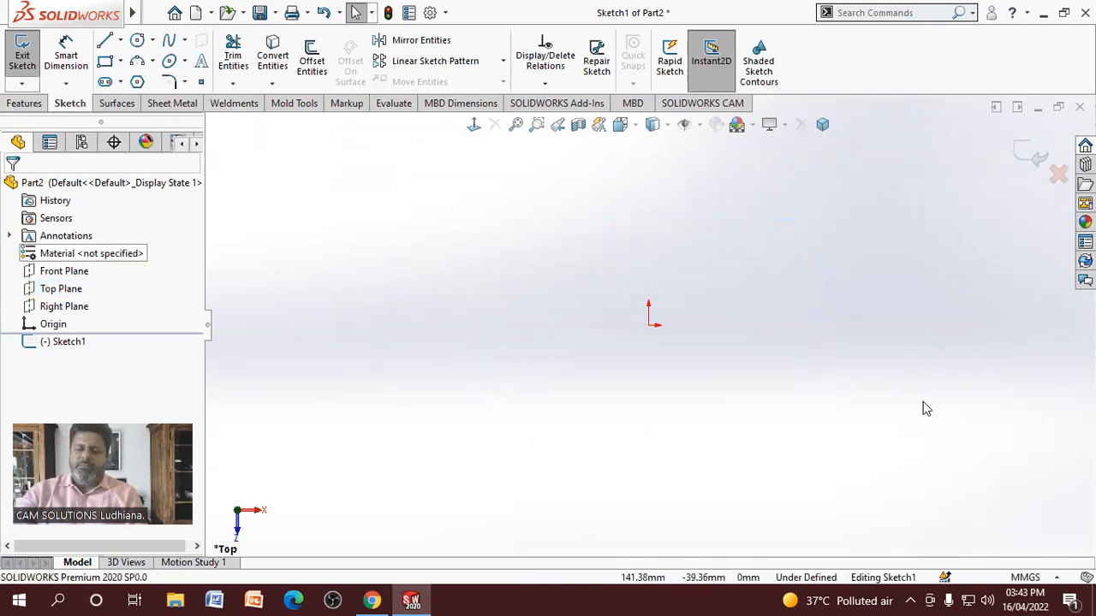
Sketch a corner rectangle about 154 mm wide and 124 mm high, with its lower-left corner on the origin
{"action": "scroll", "coordinate": [556, 442], "scroll_direction": "down", "scroll_amount": 2}
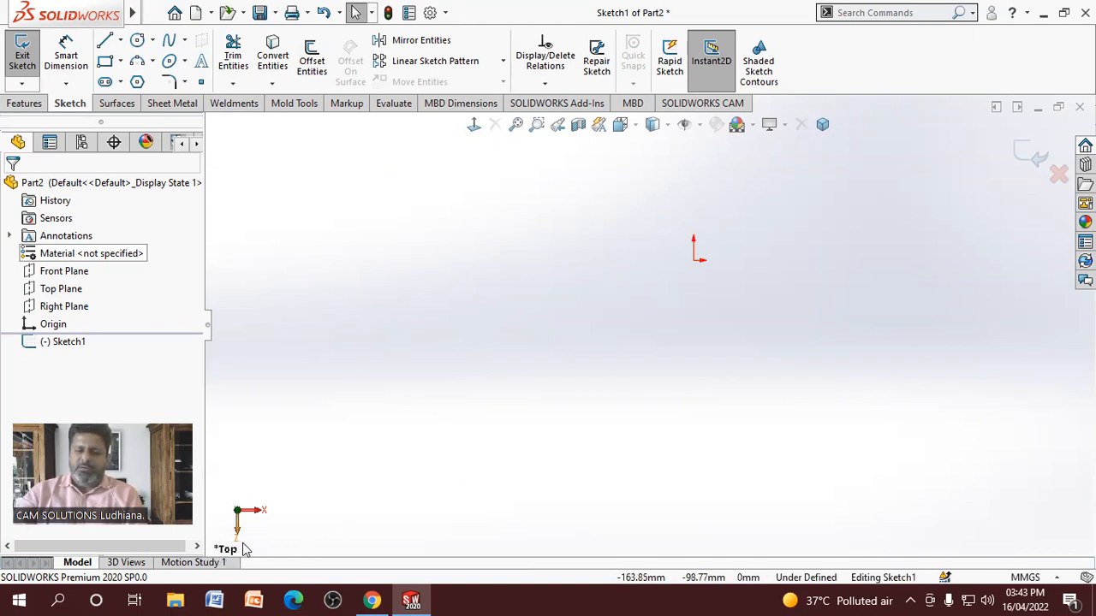
{"action": "scroll", "coordinate": [366, 457], "scroll_direction": "down", "scroll_amount": 2}
{"action": "scroll", "coordinate": [370, 443], "scroll_direction": "up", "scroll_amount": 6}
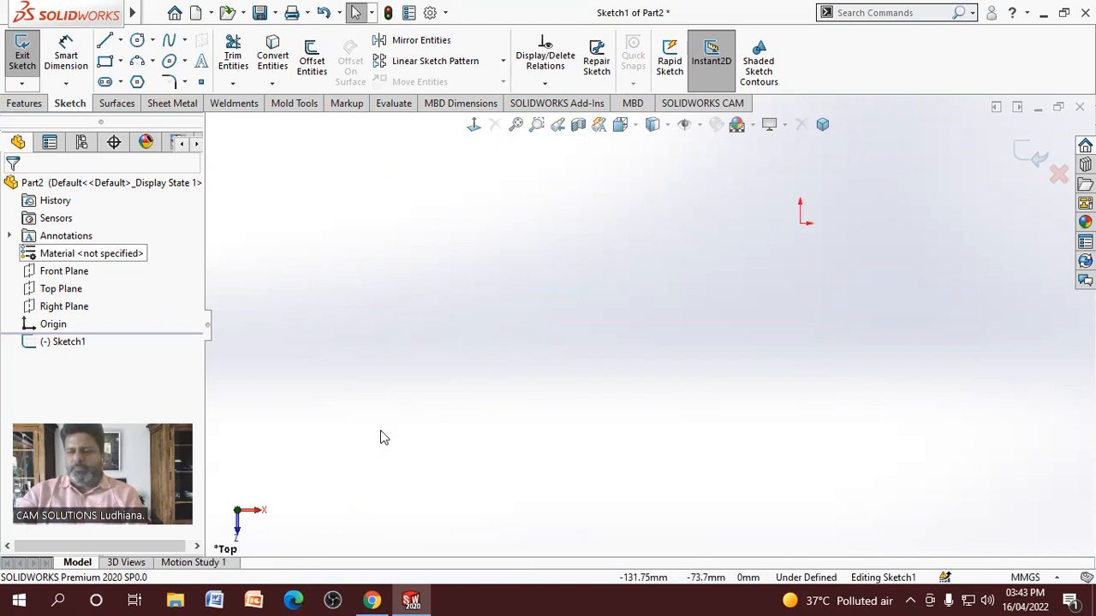
{"action": "scroll", "coordinate": [805, 232], "scroll_direction": "down", "scroll_amount": 4}
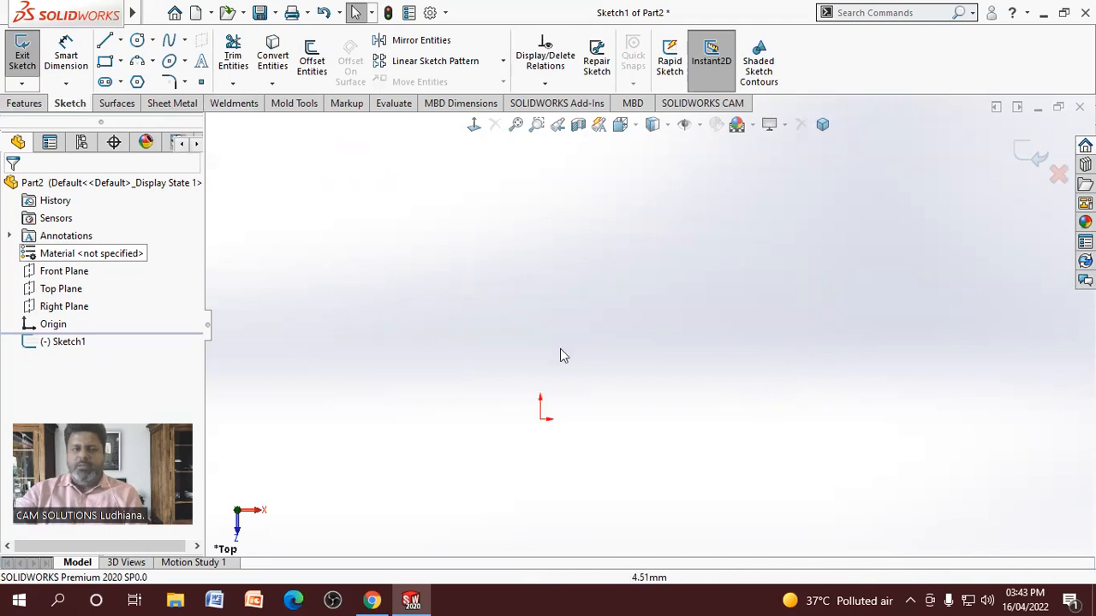
{"action": "left_click", "coordinate": [121, 64]}
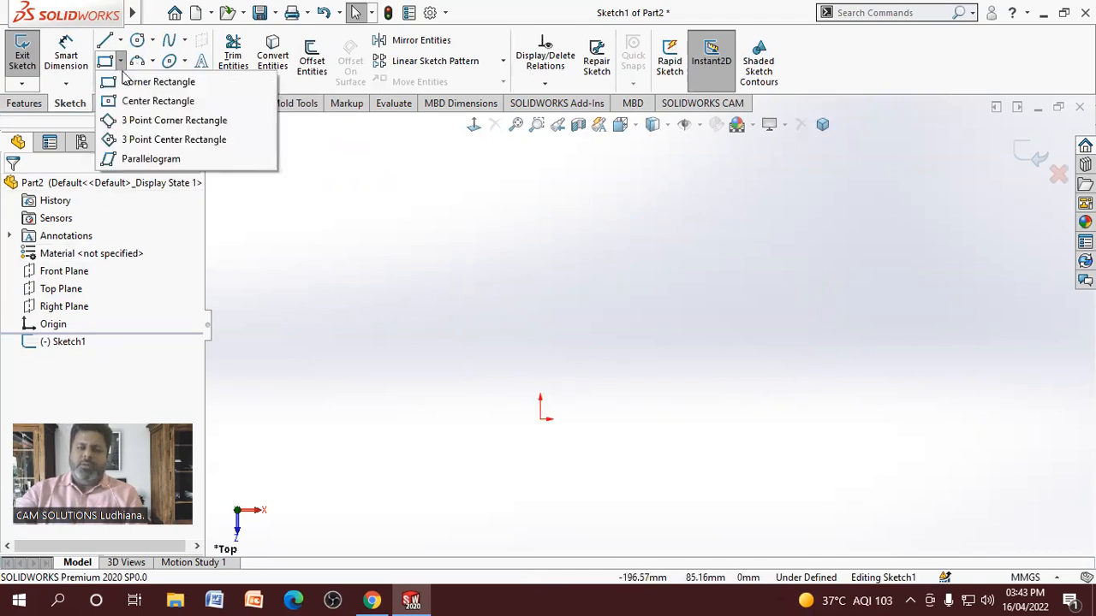
{"action": "left_click", "coordinate": [133, 84]}
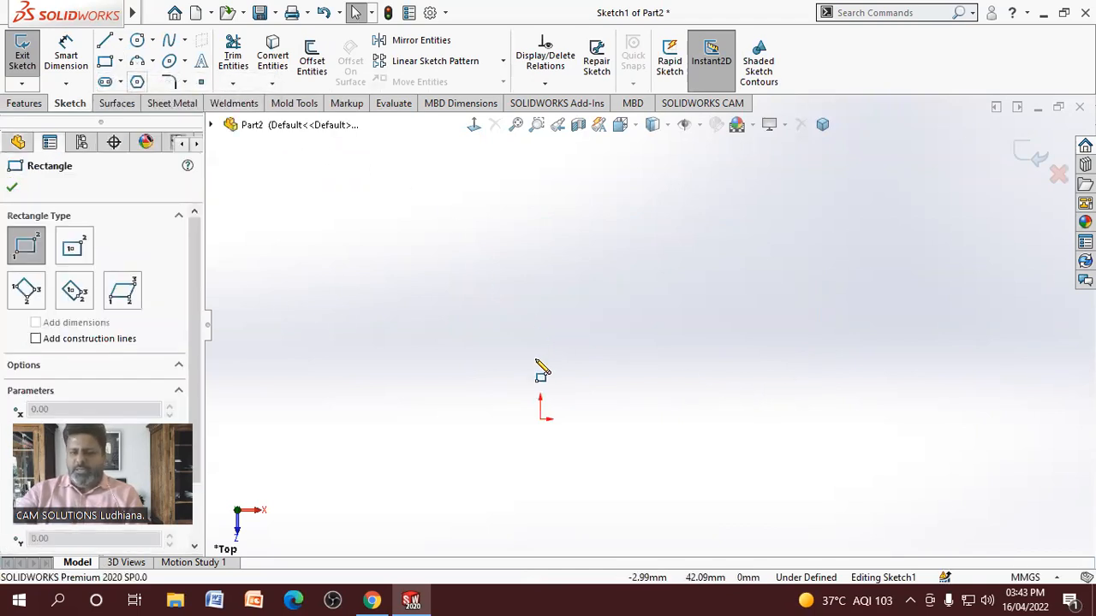
{"action": "left_click", "coordinate": [540, 420]}
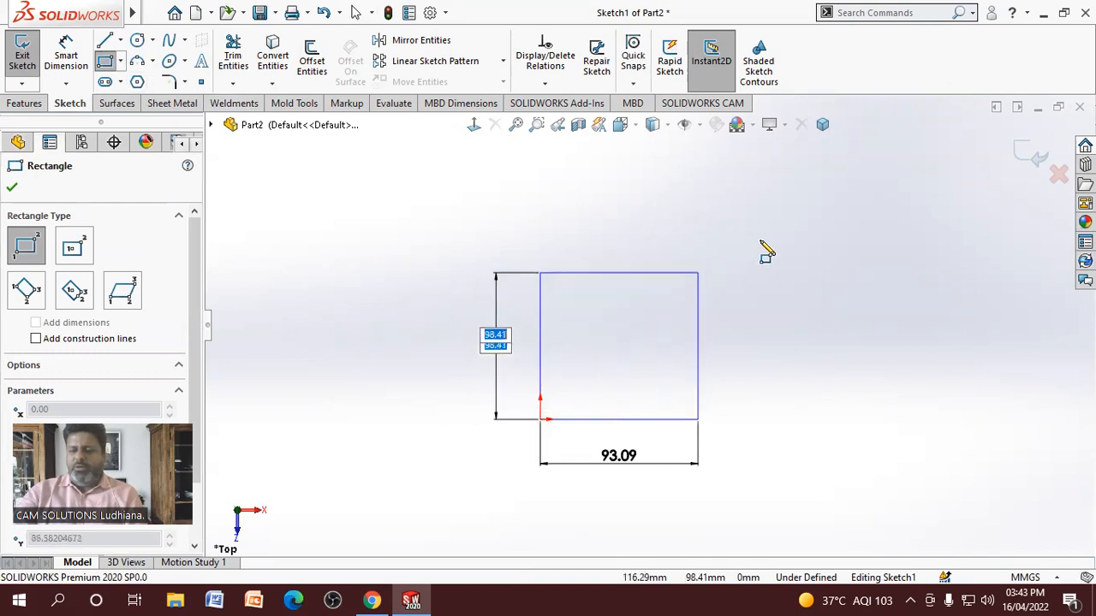
{"action": "left_click", "coordinate": [810, 210]}
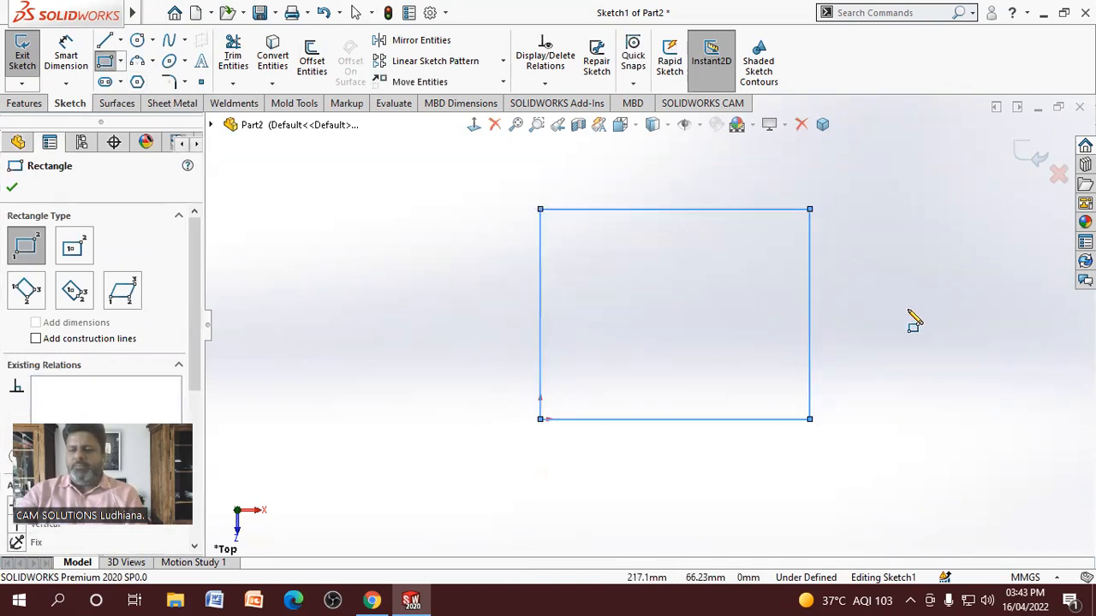
Add a Smart Dimension of 120 mm to the rectangle's left vertical side
{"action": "left_click", "coordinate": [66, 53]}
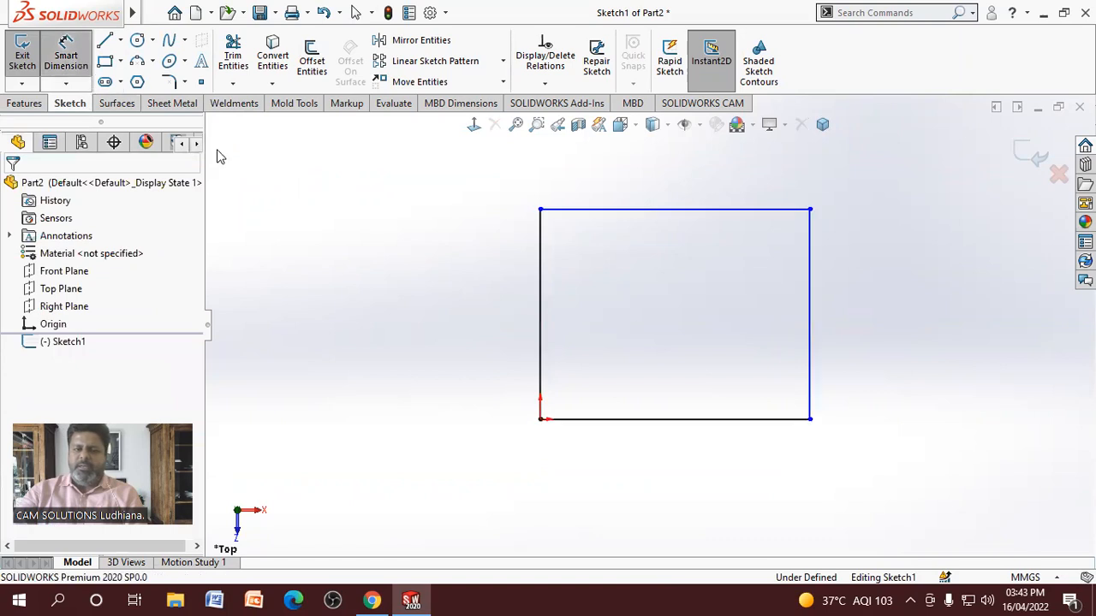
{"action": "left_click", "coordinate": [528, 323]}
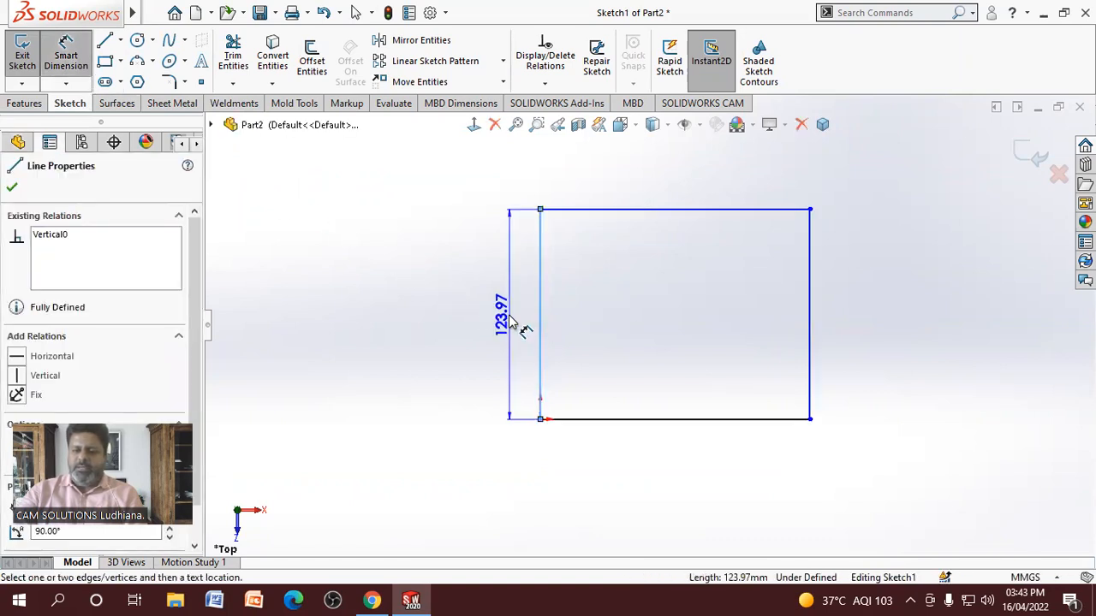
{"action": "left_click", "coordinate": [511, 321]}
{"action": "type", "text": "120"}
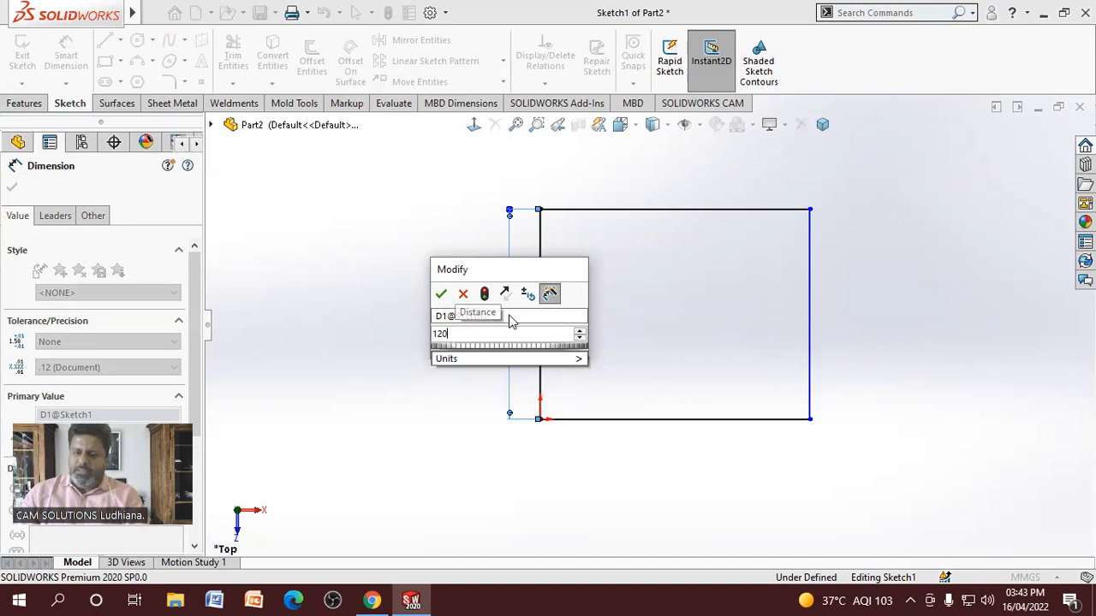
{"action": "key", "text": "Return"}
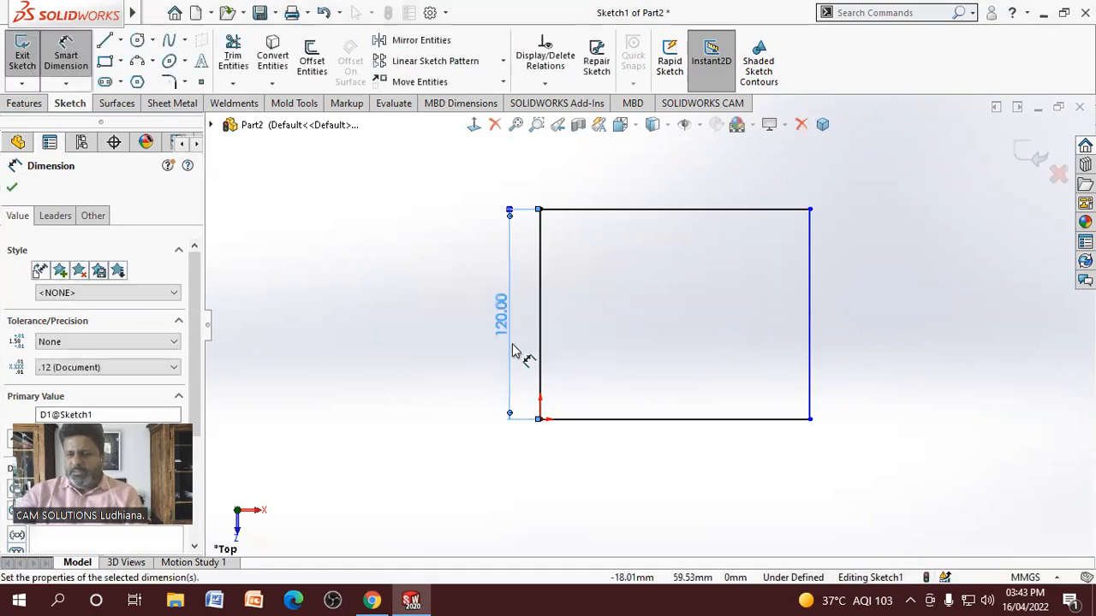
Dimension the rectangle's bottom edge at 150 mm
{"action": "left_click", "coordinate": [667, 428]}
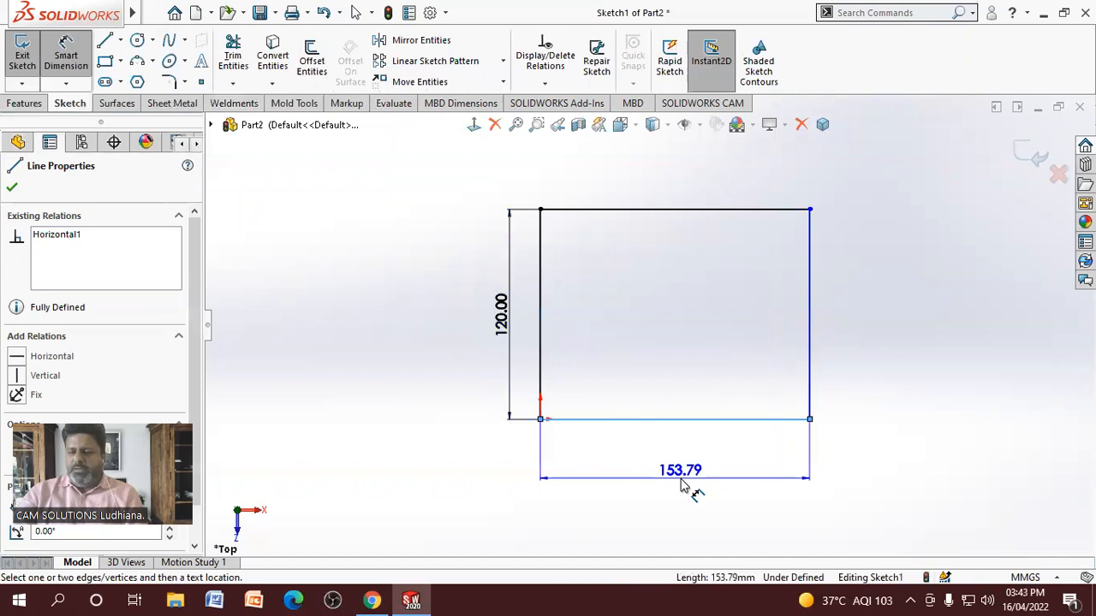
{"action": "left_click", "coordinate": [681, 480]}
{"action": "type", "text": "1580"}
{"action": "key", "text": "BackSpace"}
{"action": "key", "text": "BackSpace"}
{"action": "key", "text": "BackSpace"}
{"action": "type", "text": "50"}
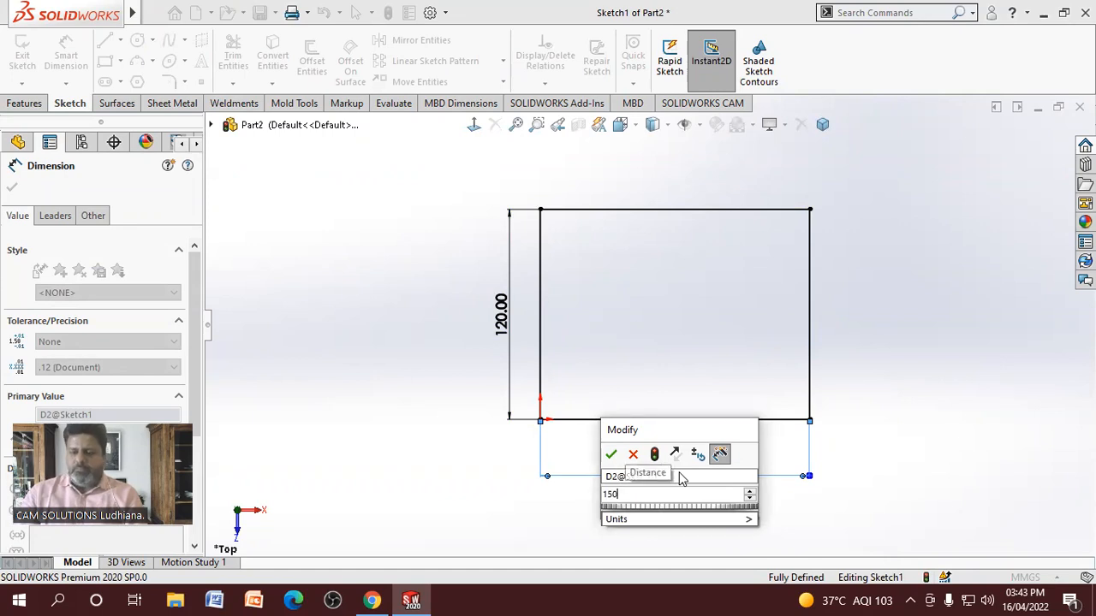
{"action": "key", "text": "Return"}
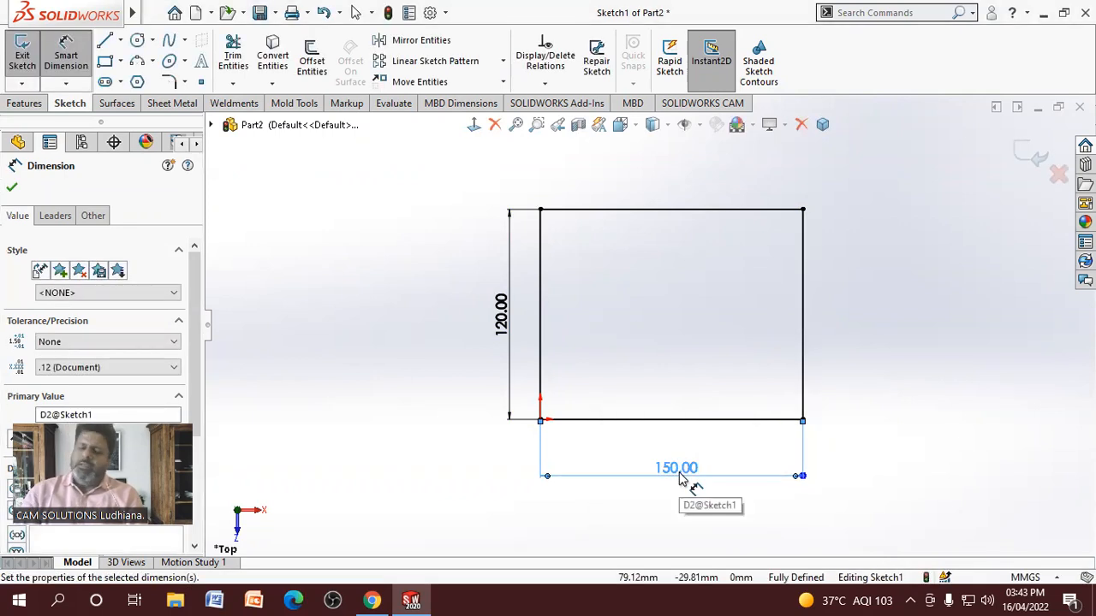
{"action": "left_click", "coordinate": [685, 382]}
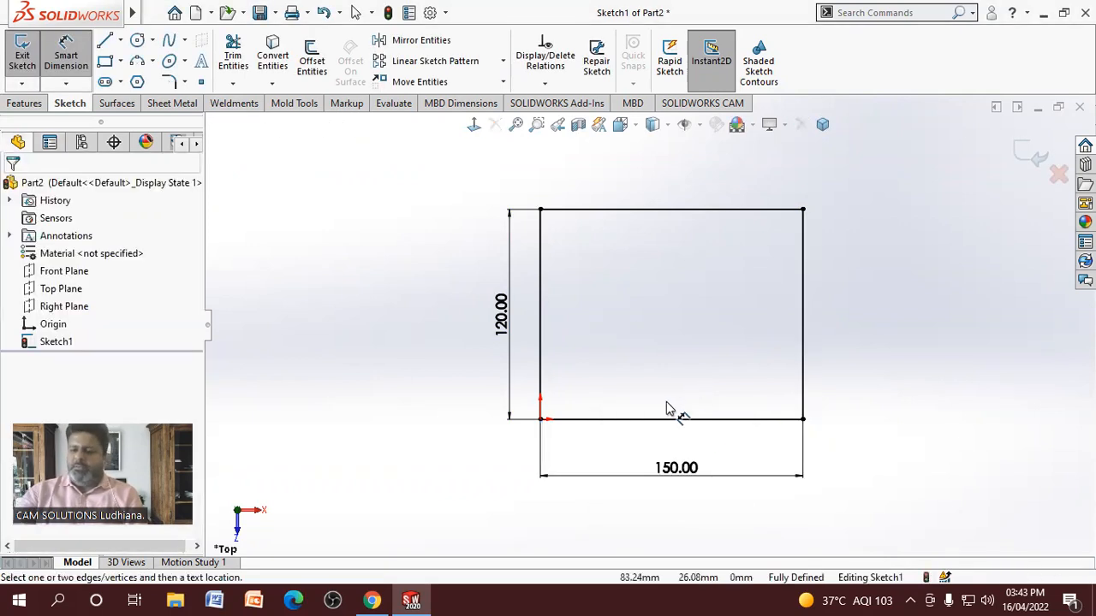
Change the rectangle's vertical dimension to 250 mm and fit the whole sketch in view
{"action": "left_click", "coordinate": [509, 316]}
{"action": "double_click", "coordinate": [507, 319]}
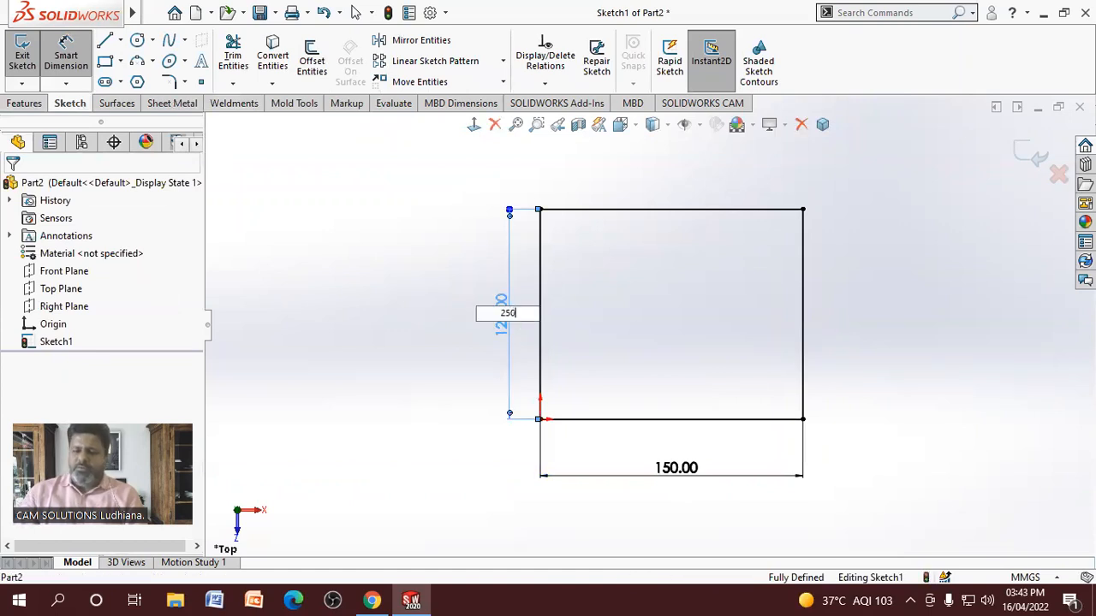
{"action": "key", "text": "Return"}
{"action": "key", "text": "f"}
{"action": "scroll", "coordinate": [735, 231], "scroll_direction": "down", "scroll_amount": 3}
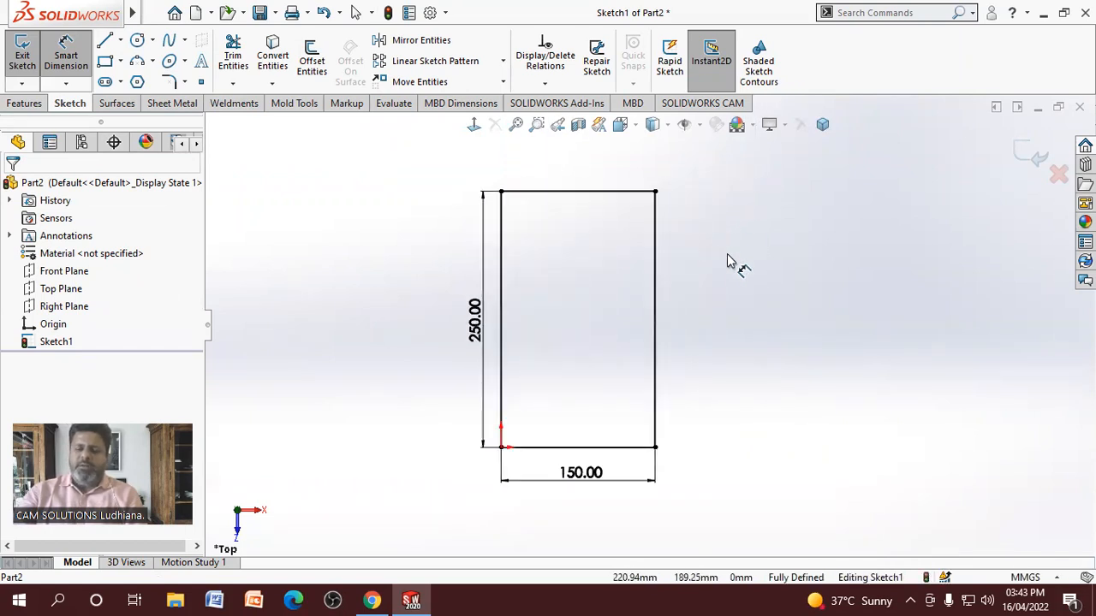
Set the rectangle's bottom width dimension with the expression 150+45-15 and end dimensioning
{"action": "double_click", "coordinate": [593, 472]}
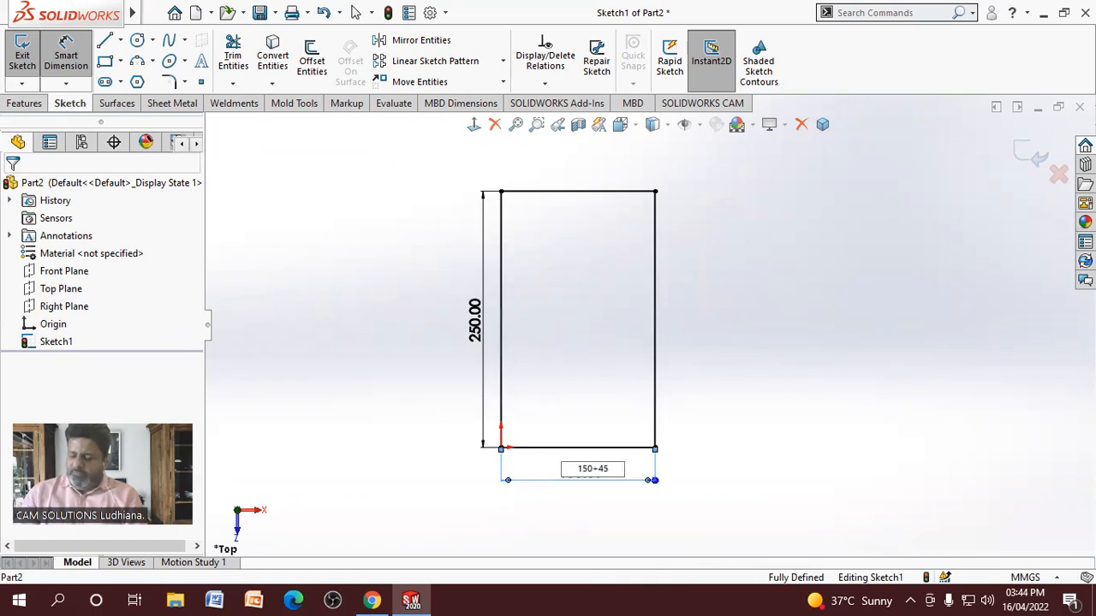
{"action": "type", "text": "+45-15"}
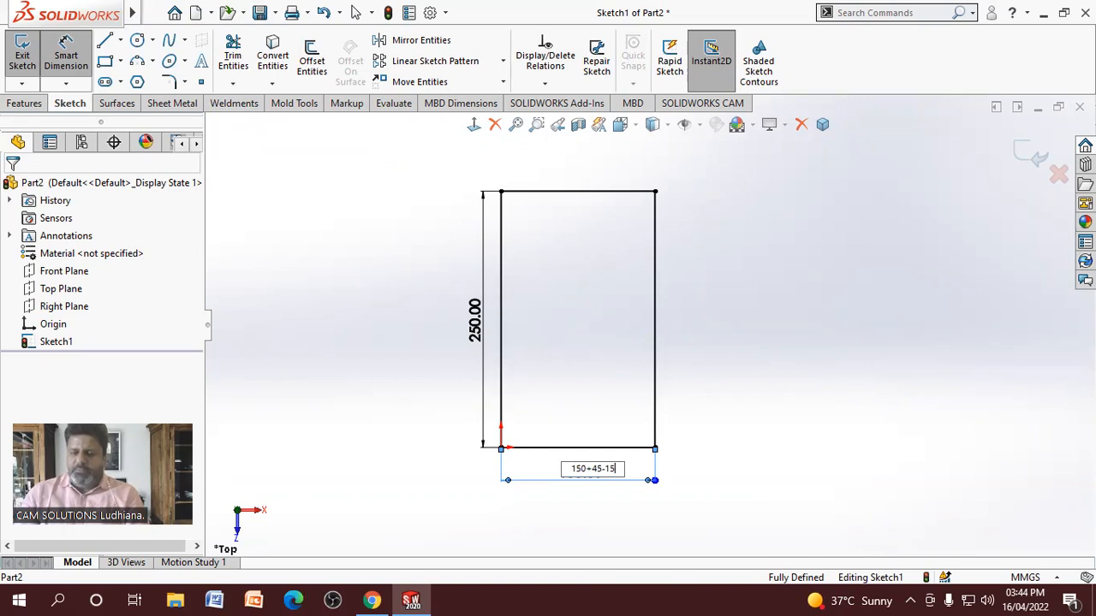
{"action": "key", "text": "Return"}
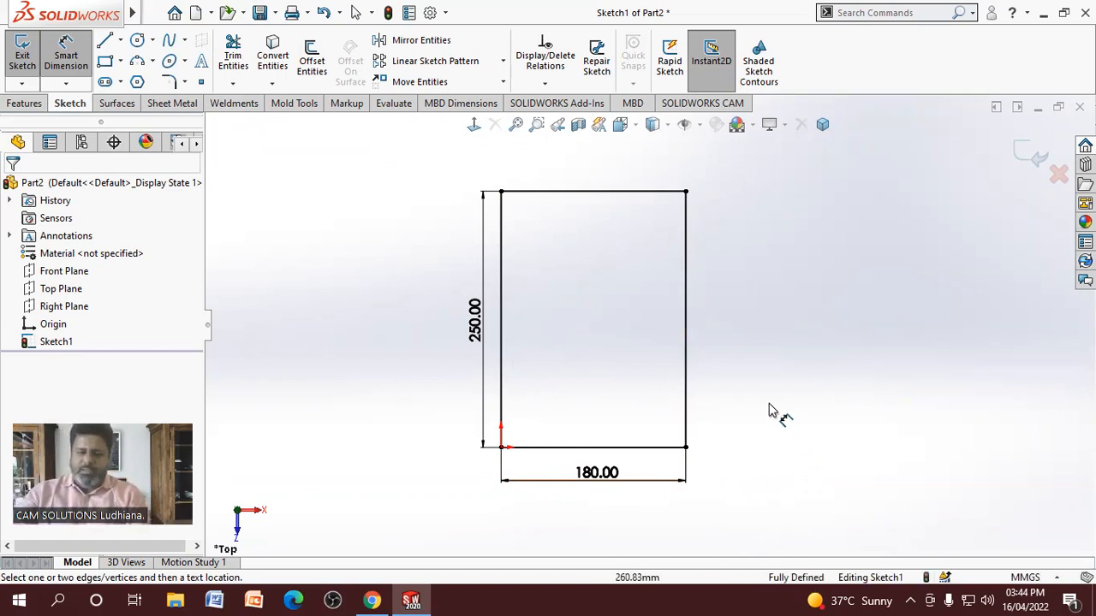
{"action": "right_click", "coordinate": [743, 293]}
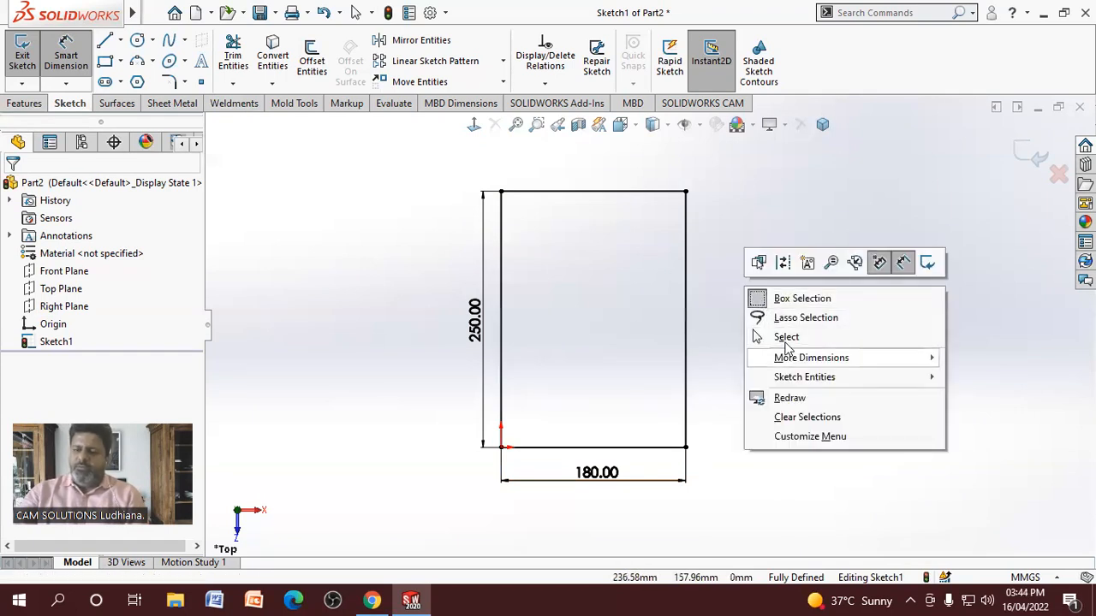
{"action": "left_click", "coordinate": [750, 334]}
Sketch a circle about 47 mm in diameter inside the upper right part of the rectangle
{"action": "left_click", "coordinate": [137, 40]}
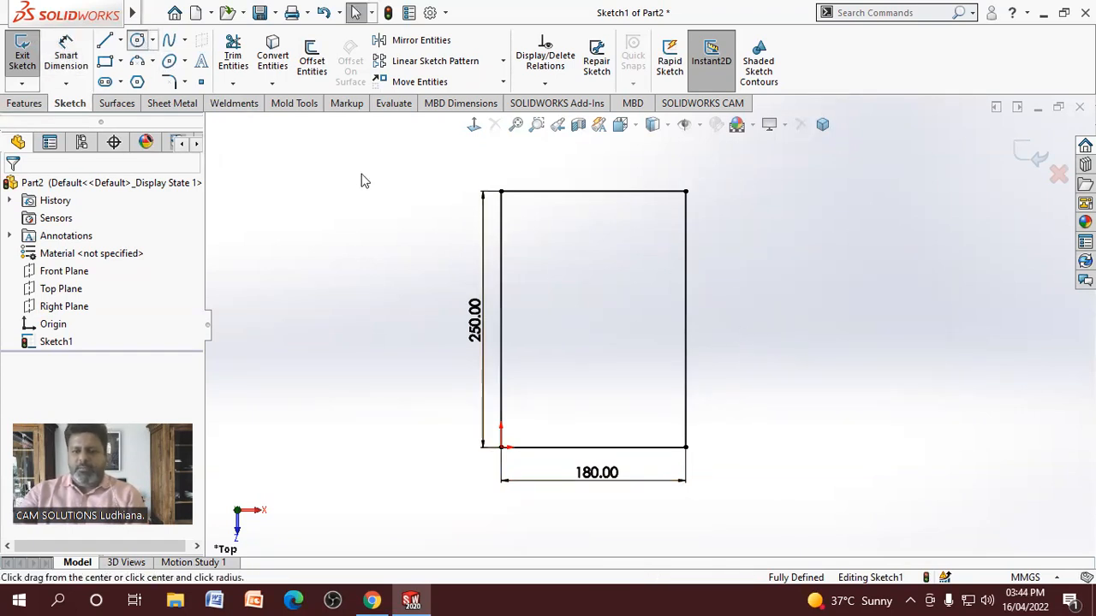
{"action": "left_click", "coordinate": [628, 281]}
{"action": "right_click", "coordinate": [719, 278]}
{"action": "left_click", "coordinate": [721, 277]}
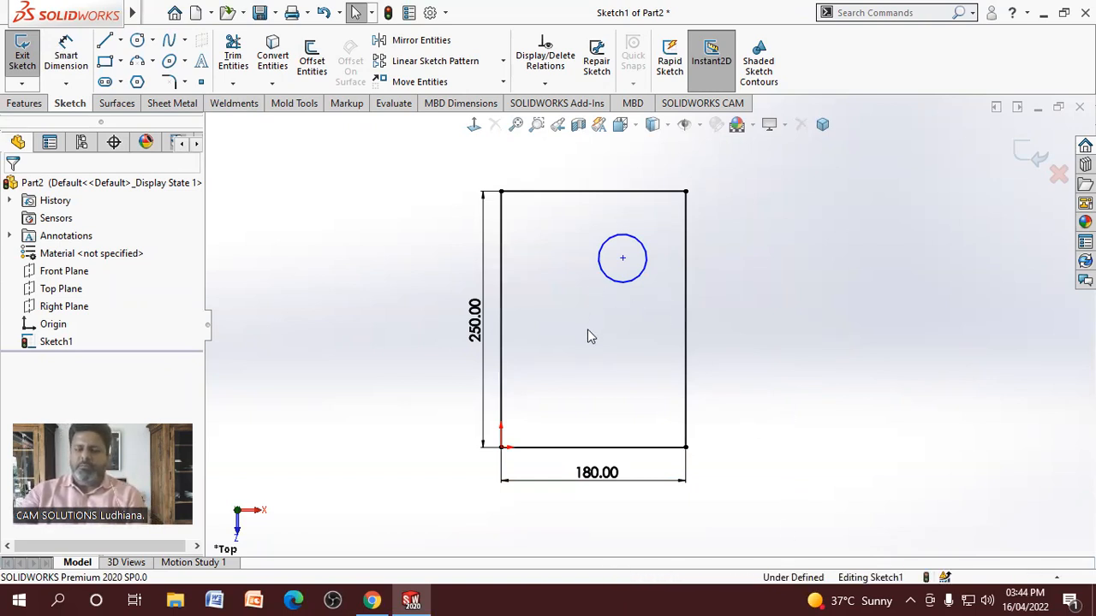
Dimension the vertical distance from the origin to the circle's center at 150 mm
{"action": "left_click", "coordinate": [62, 53]}
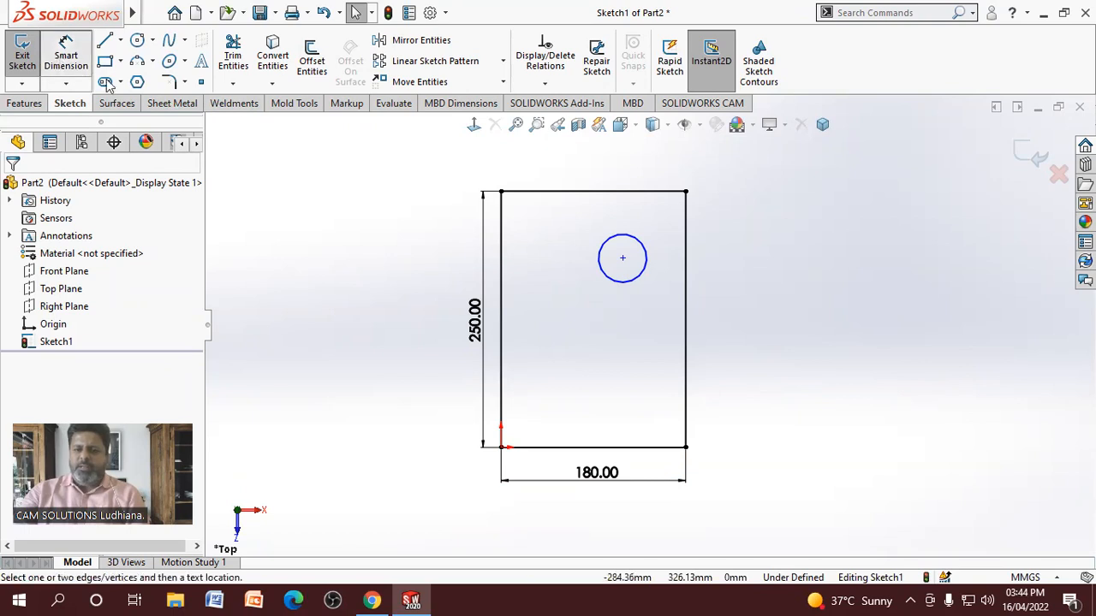
{"action": "left_click", "coordinate": [502, 446]}
{"action": "left_click", "coordinate": [622, 258]}
{"action": "left_click", "coordinate": [783, 400]}
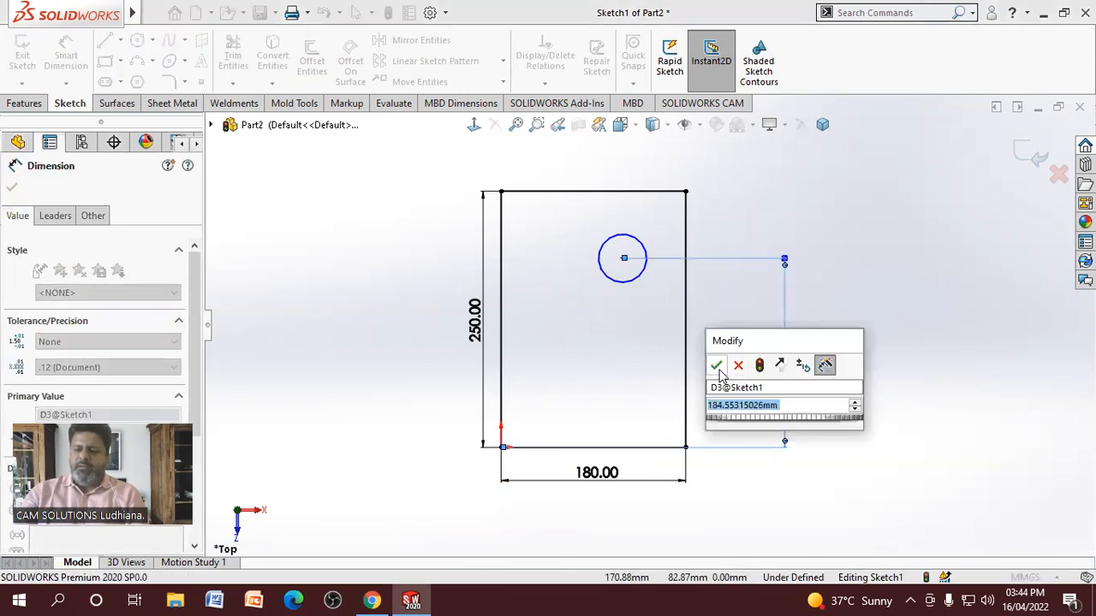
{"action": "type", "text": "150"}
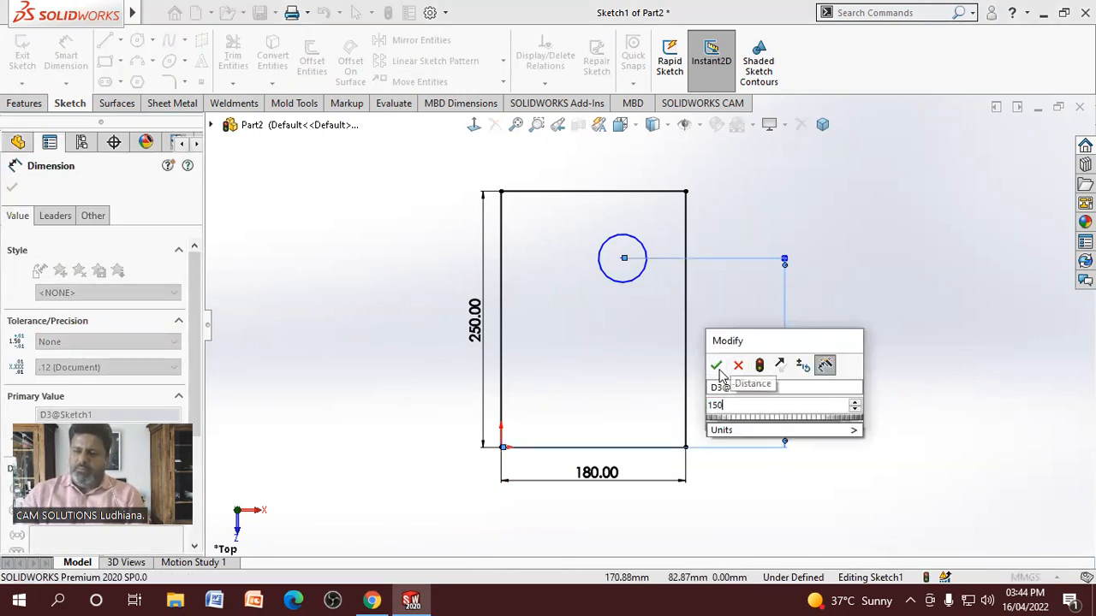
{"action": "left_click", "coordinate": [716, 365]}
{"action": "left_click", "coordinate": [607, 396]}
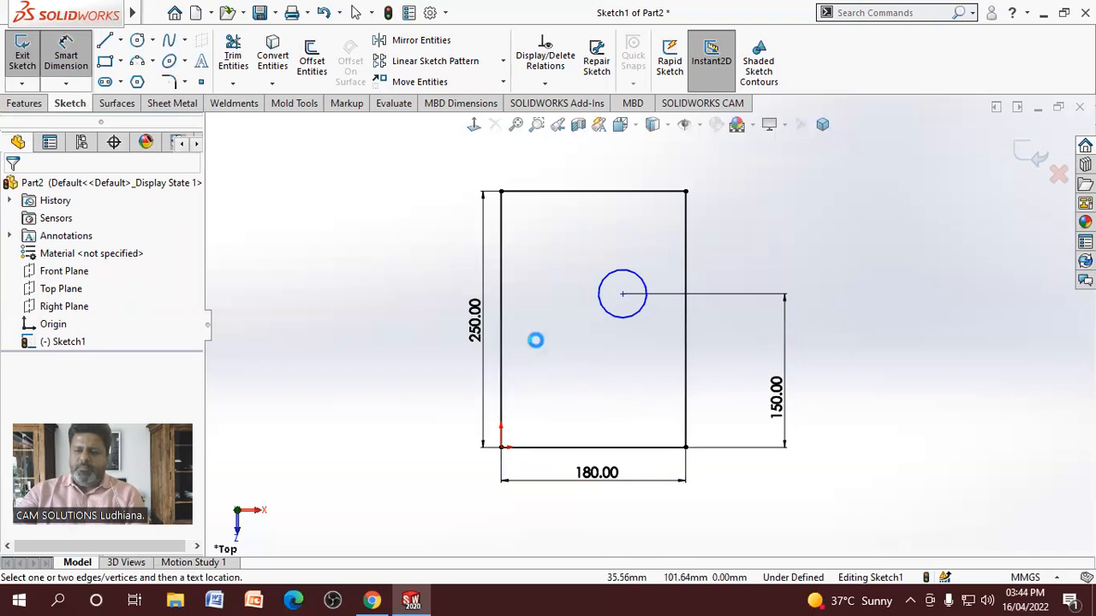
Dimension the circle's center 100 mm from the rectangle's left side and slightly shift its vertical position dimension
{"action": "left_click", "coordinate": [503, 318]}
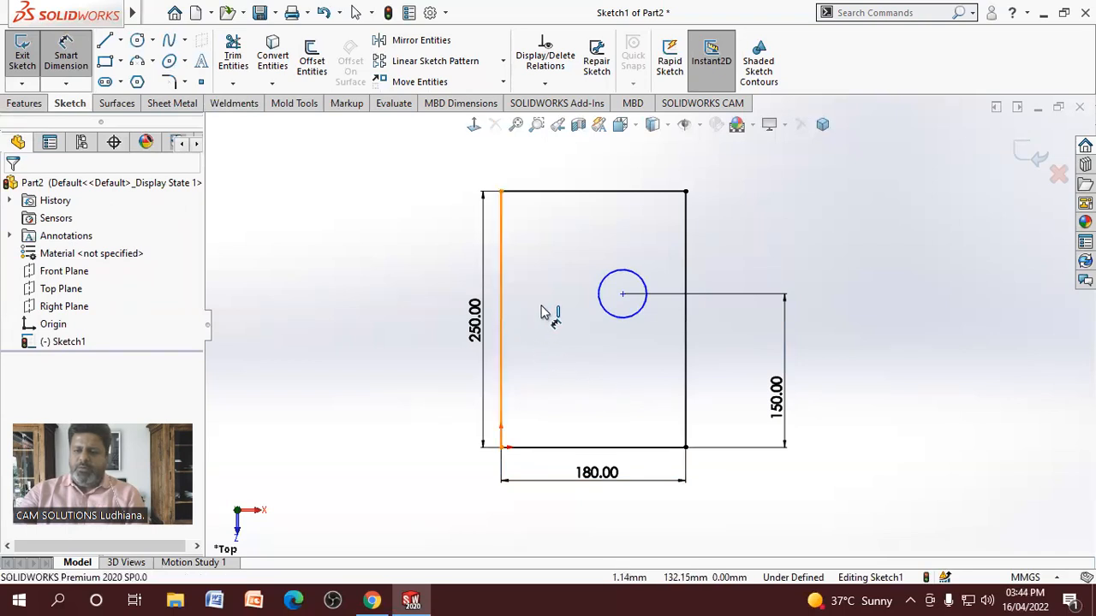
{"action": "left_click", "coordinate": [622, 295]}
{"action": "left_click", "coordinate": [571, 227]}
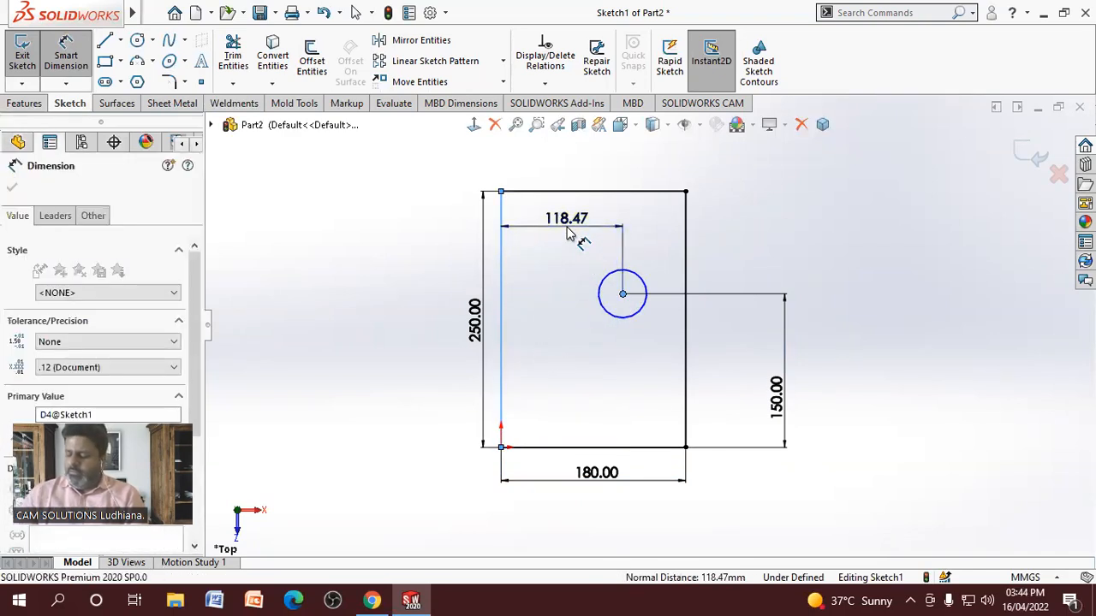
{"action": "type", "text": "100"}
{"action": "key", "text": "Return"}
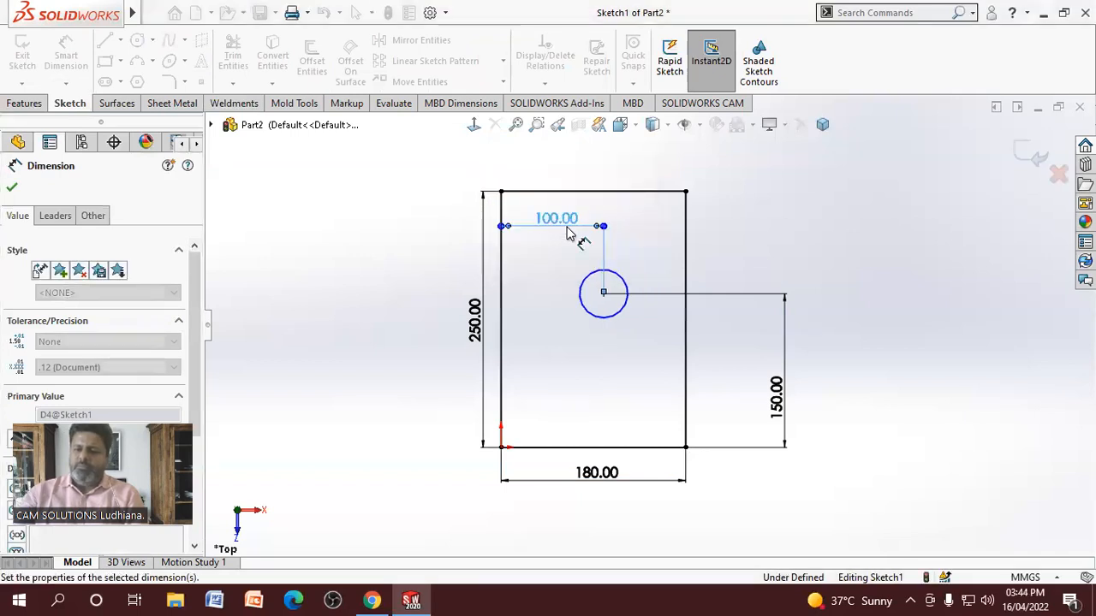
{"action": "left_click", "coordinate": [558, 306]}
{"action": "left_click_drag", "start_coordinate": [783, 390], "coordinate": [781, 368]}
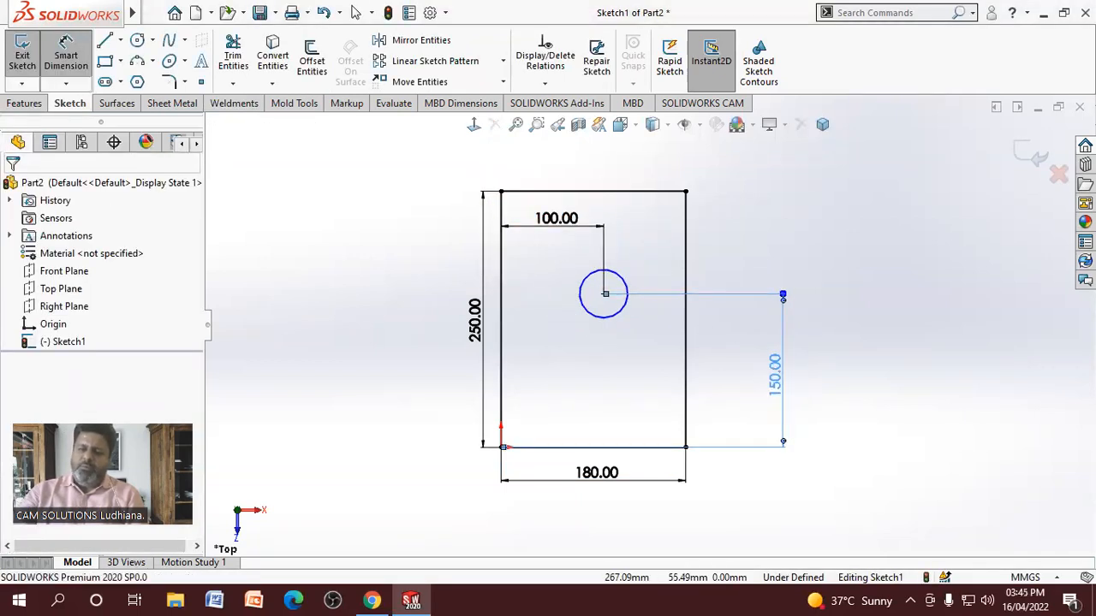
{"action": "left_click", "coordinate": [601, 373]}
Dimension the circle's diameter at 50 mm and move the rectangle's height dimension farther from its left side
{"action": "left_click", "coordinate": [628, 291]}
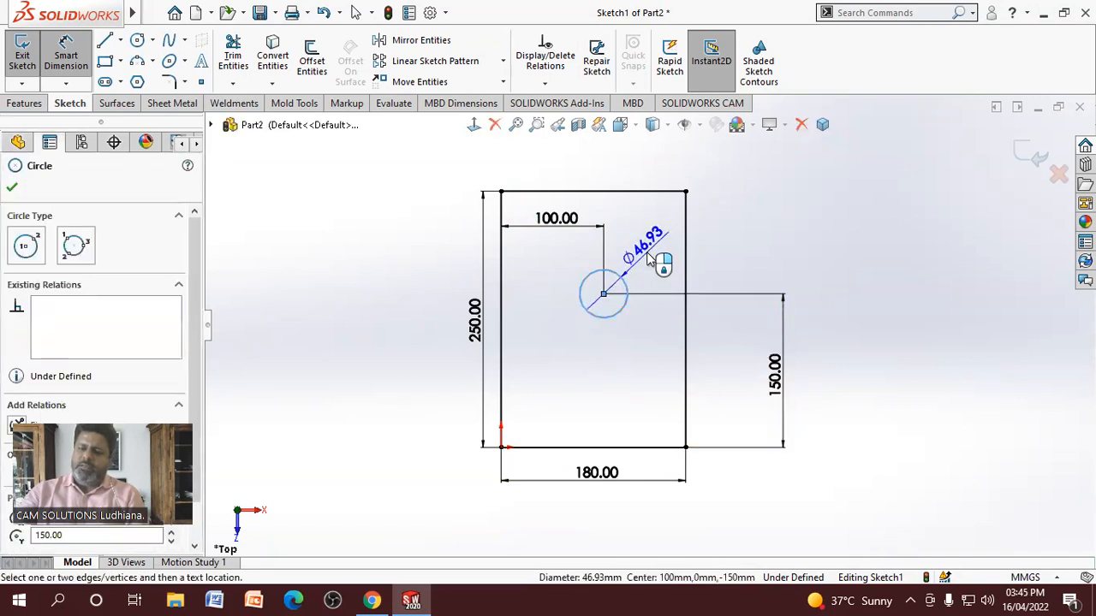
{"action": "left_click", "coordinate": [648, 257]}
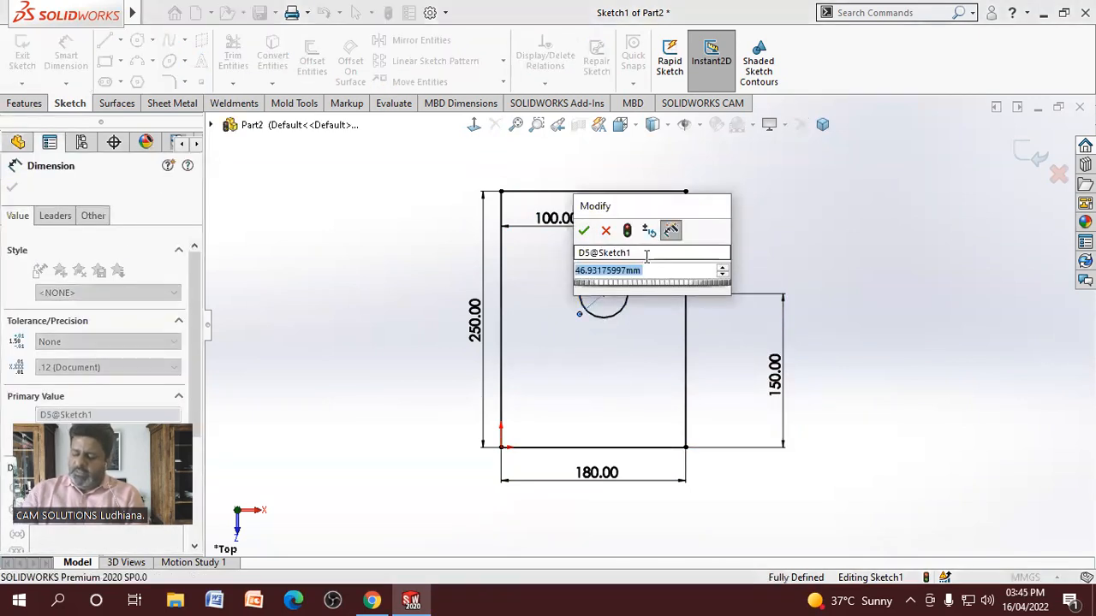
{"action": "type", "text": "50"}
{"action": "key", "text": "Return"}
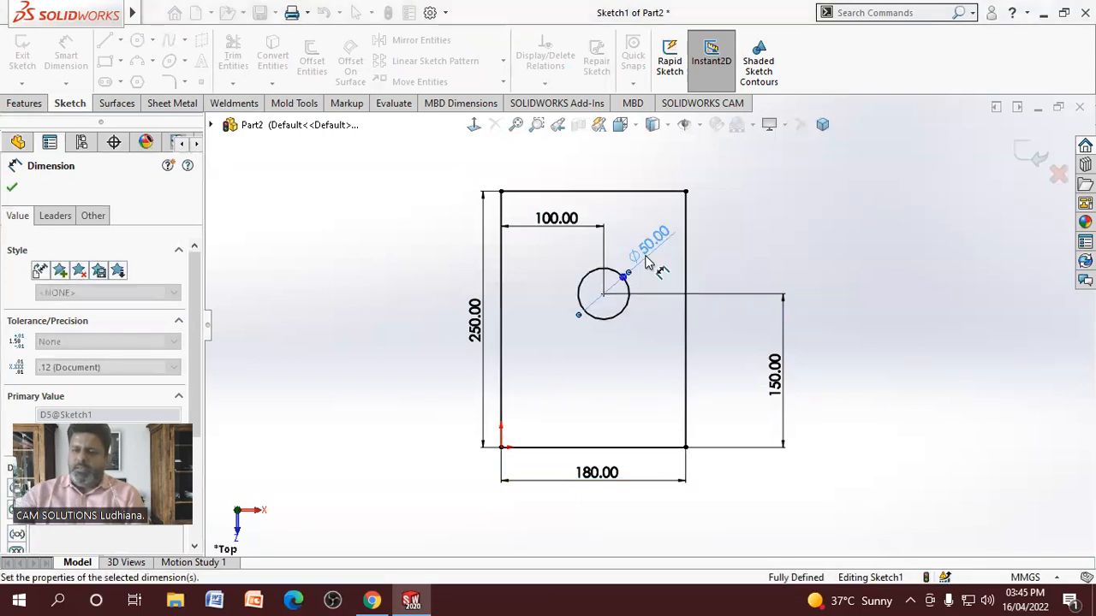
{"action": "left_click", "coordinate": [759, 247]}
{"action": "right_click", "coordinate": [759, 248]}
{"action": "left_click", "coordinate": [786, 292]}
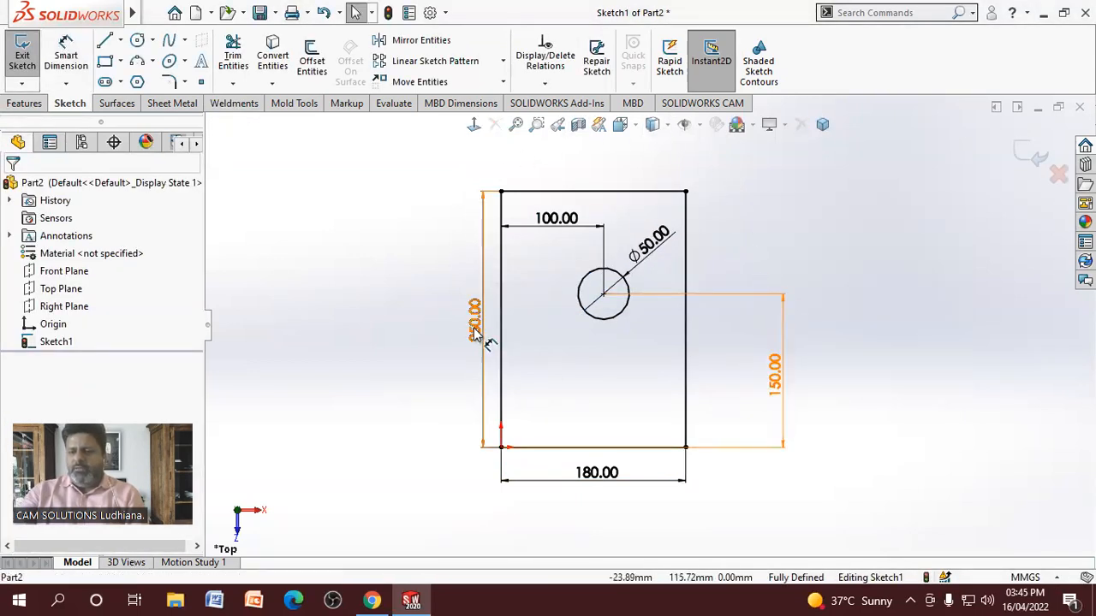
{"action": "left_click_drag", "start_coordinate": [477, 334], "coordinate": [456, 334]}
{"action": "left_click", "coordinate": [762, 507]}
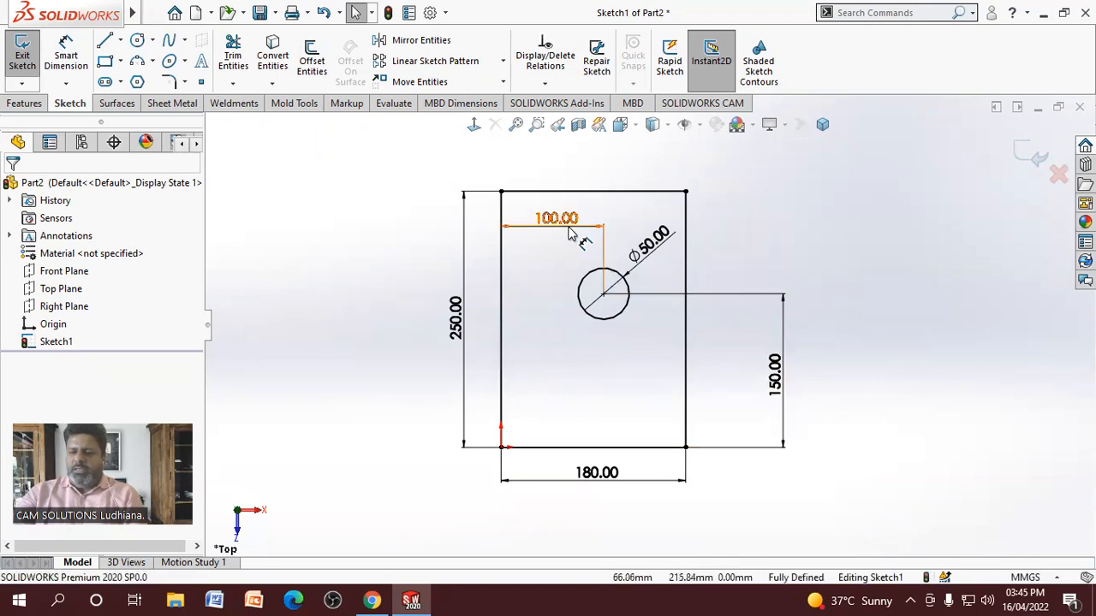
Set the circle center's vertical distance to 100 mm and move that dimension closer to the rectangle
{"action": "double_click", "coordinate": [781, 381]}
{"action": "type", "text": "100.00mm"}
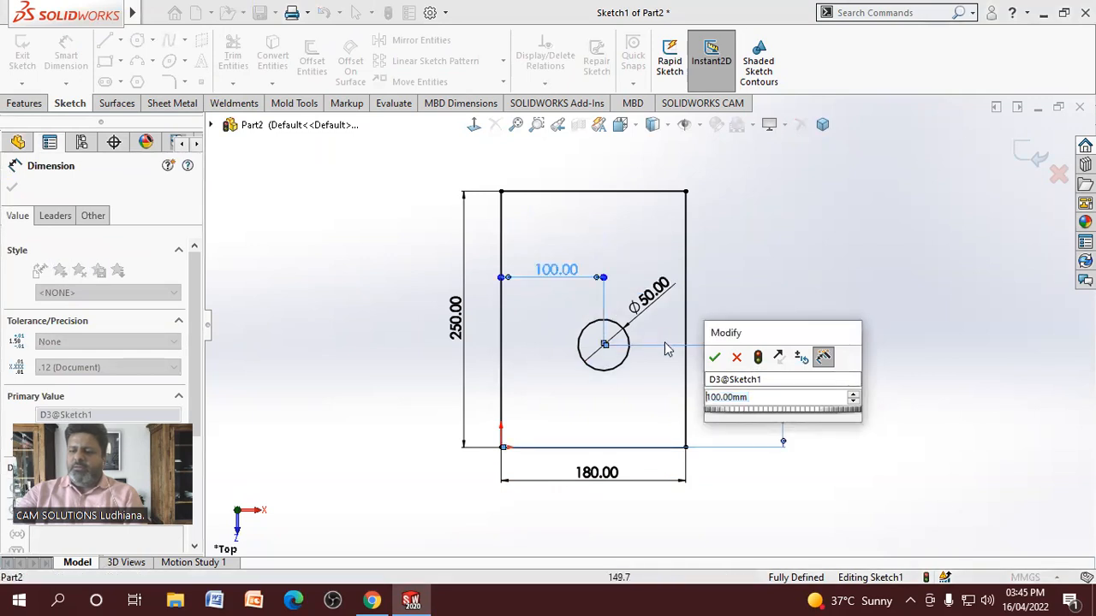
{"action": "left_click", "coordinate": [714, 357]}
{"action": "left_click", "coordinate": [778, 269]}
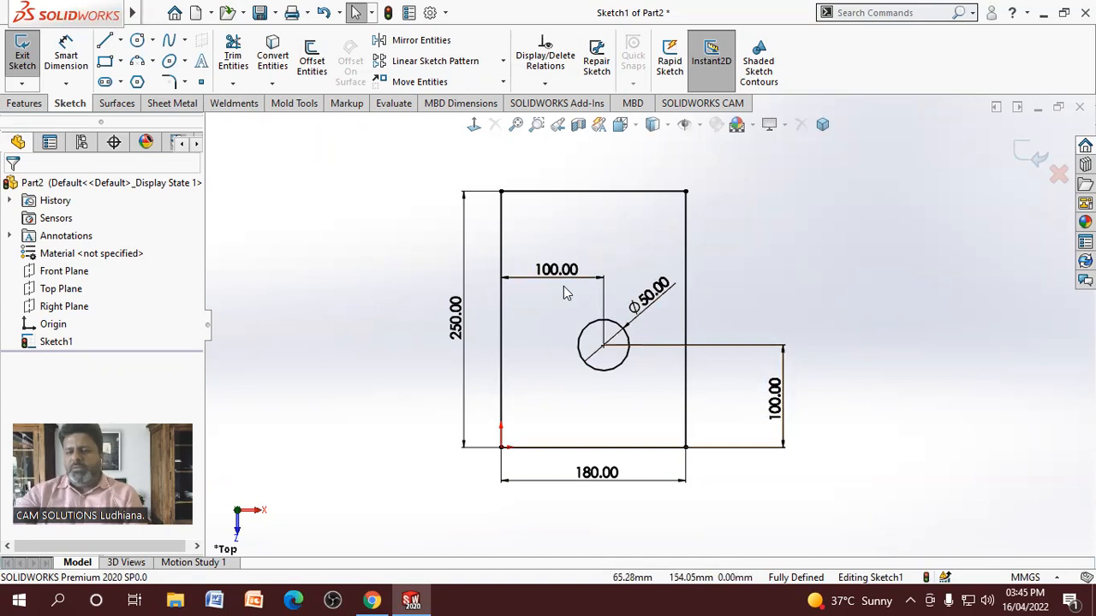
{"action": "left_click_drag", "start_coordinate": [782, 403], "coordinate": [743, 411]}
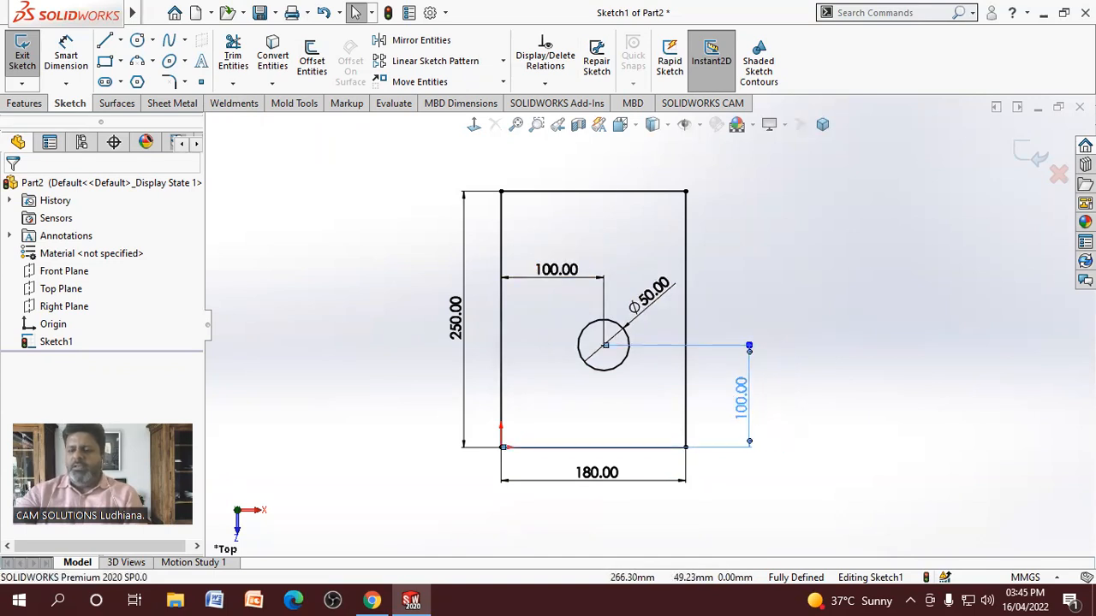
{"action": "left_click", "coordinate": [849, 399]}
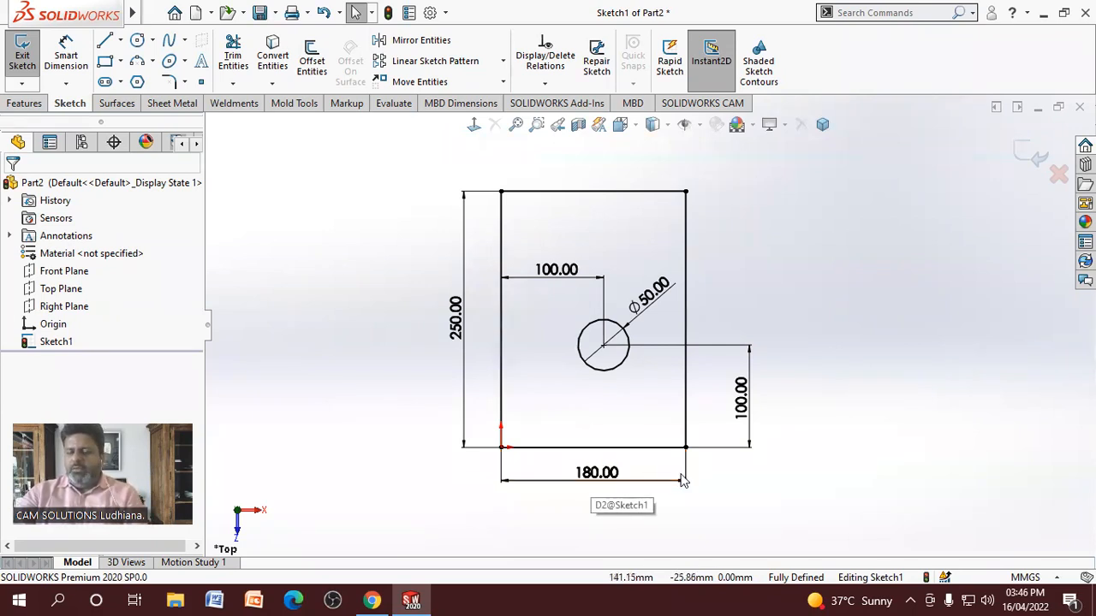
Make the rectangle's bottom width an equation equal to the circle center's horizontal distance dimension multiplied by 2
{"action": "double_click", "coordinate": [601, 478]}
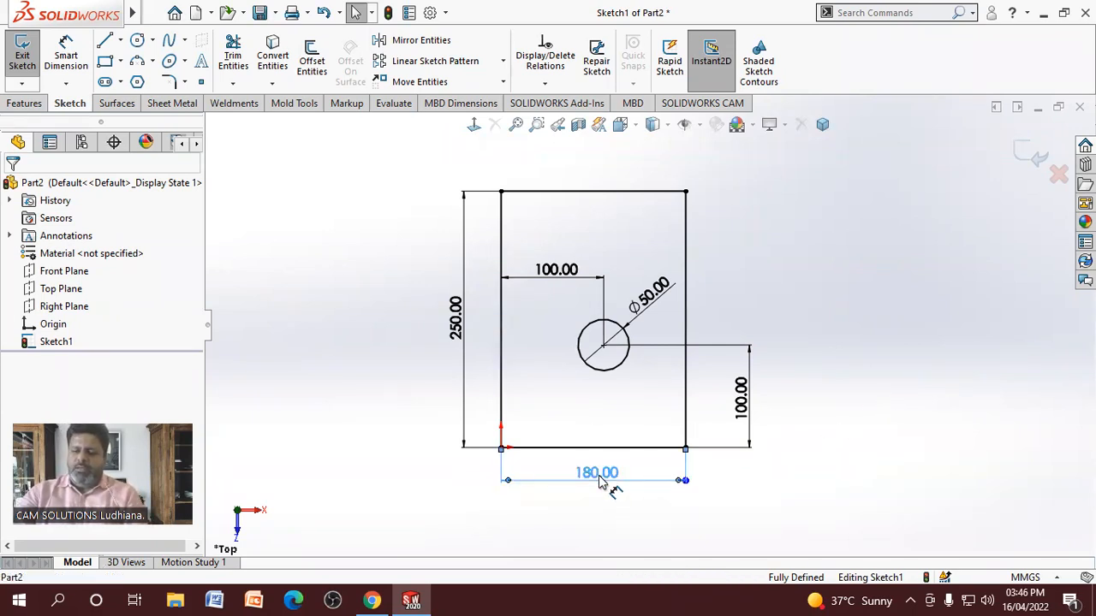
{"action": "key", "text": "Return"}
{"action": "left_click", "coordinate": [612, 478]}
{"action": "double_click", "coordinate": [612, 480]}
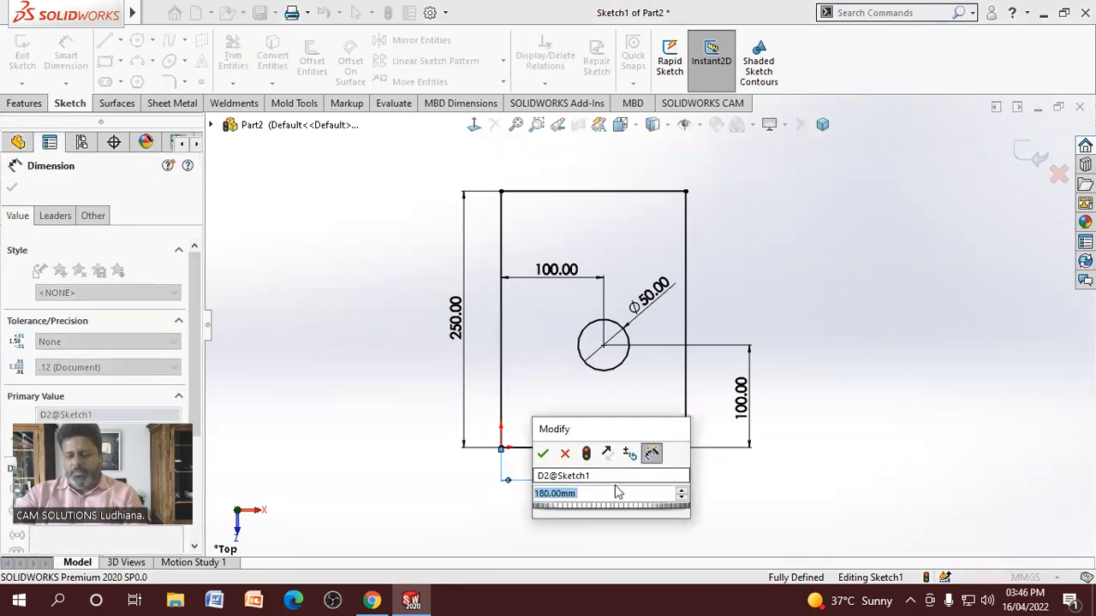
{"action": "type", "text": "="}
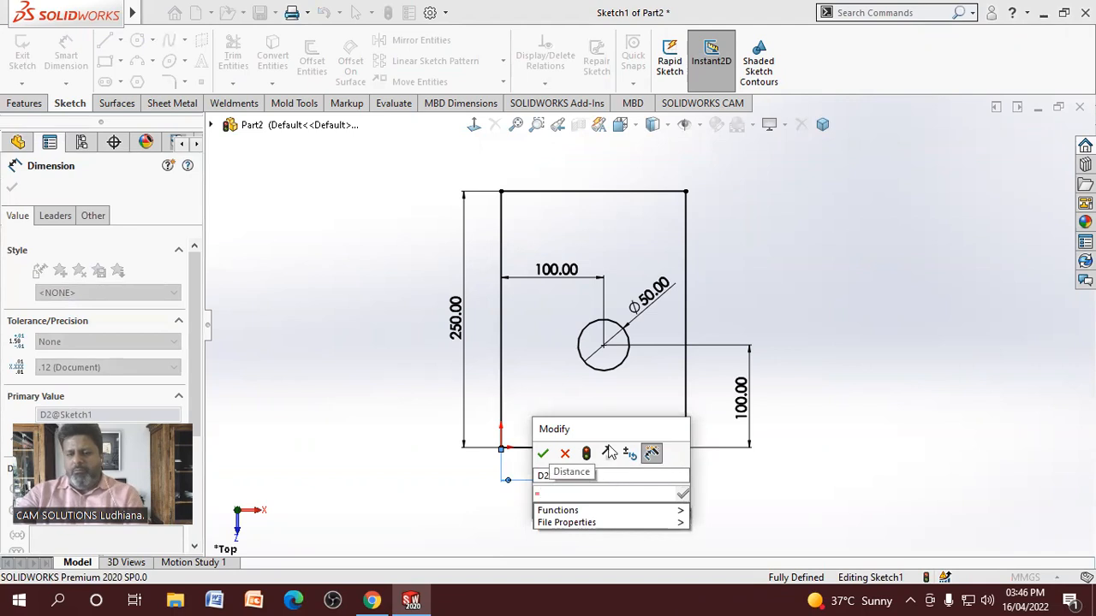
{"action": "left_click", "coordinate": [557, 272]}
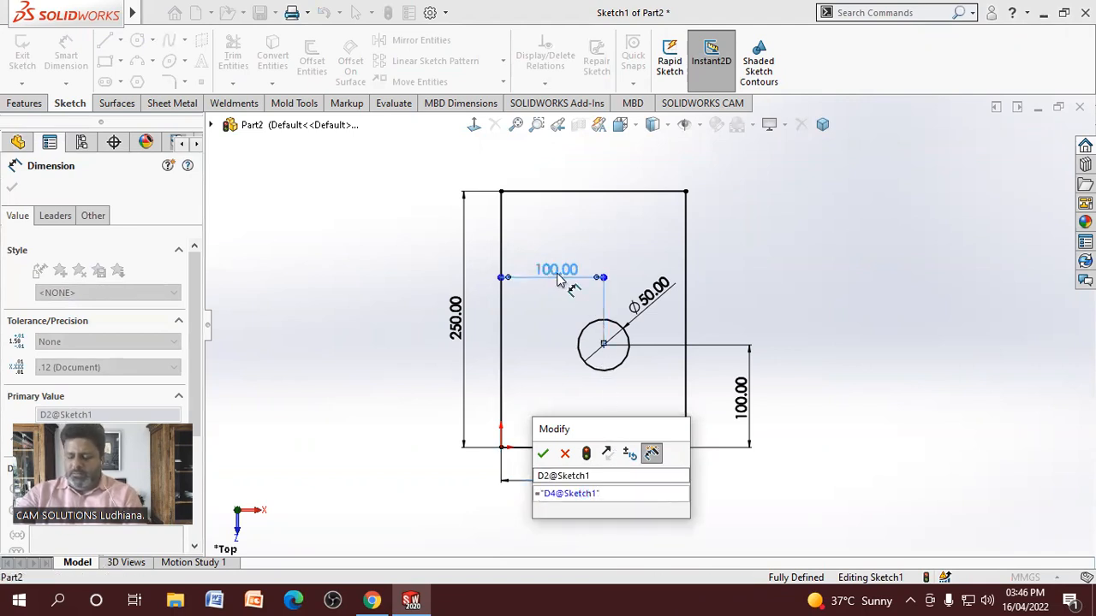
{"action": "type", "text": "*"}
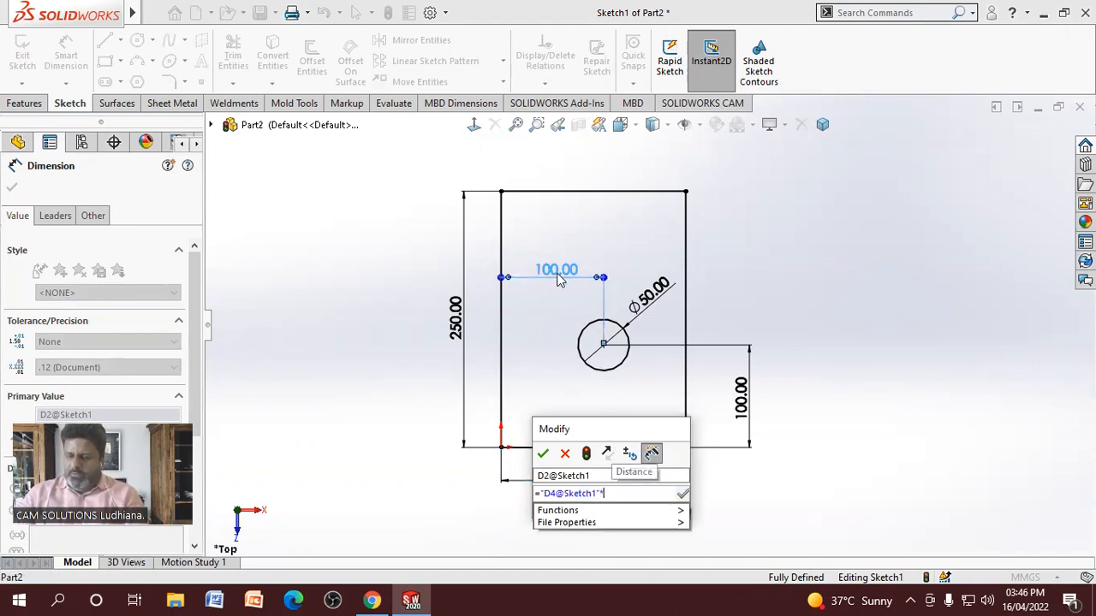
{"action": "type", "text": "2"}
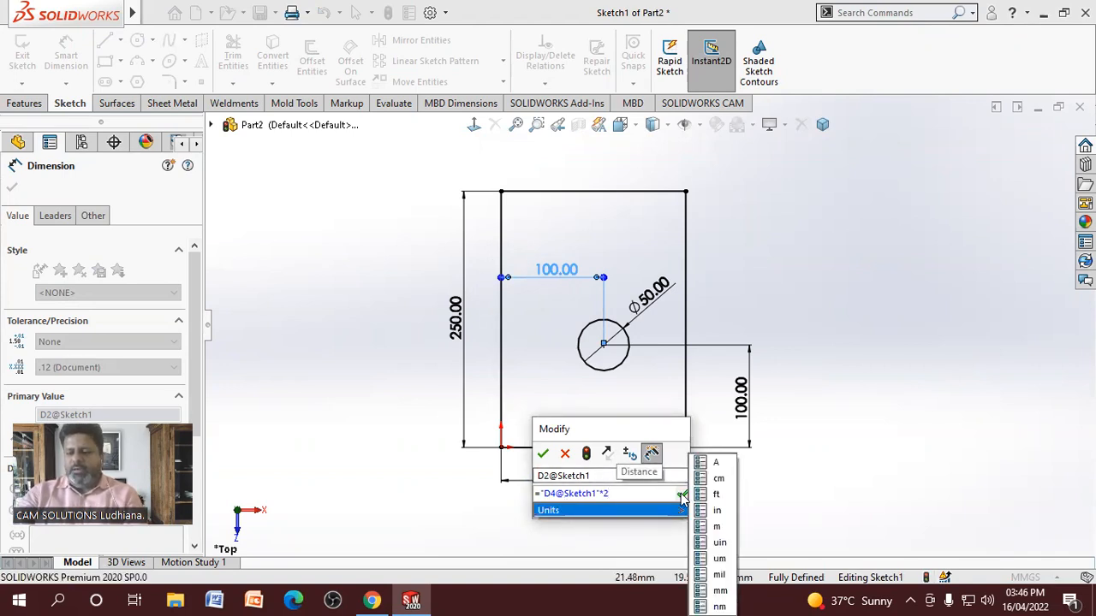
{"action": "left_click", "coordinate": [543, 453]}
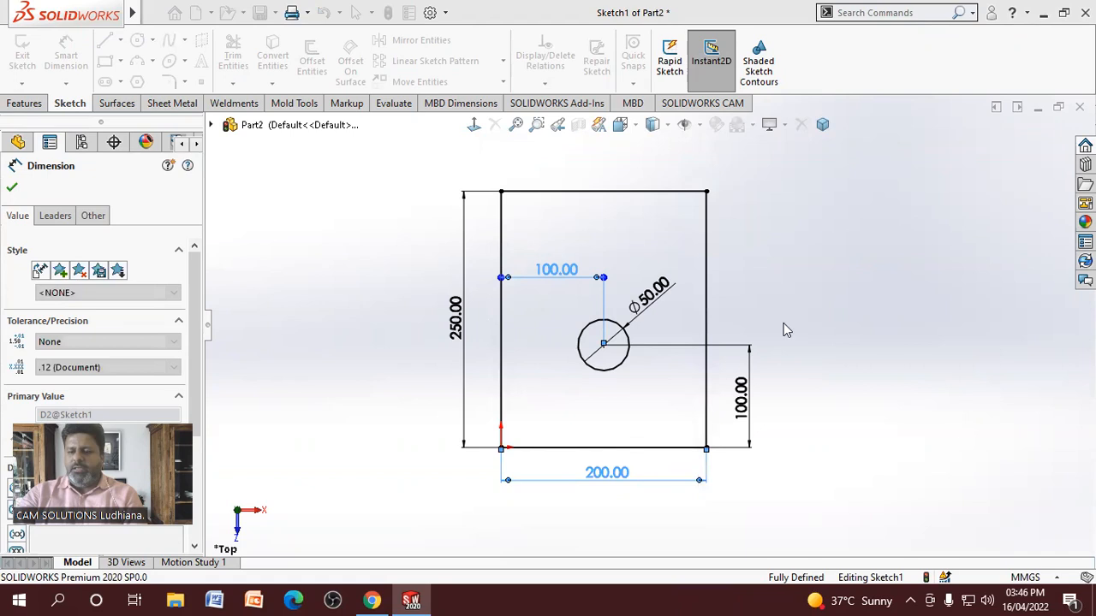
{"action": "left_click", "coordinate": [832, 288]}
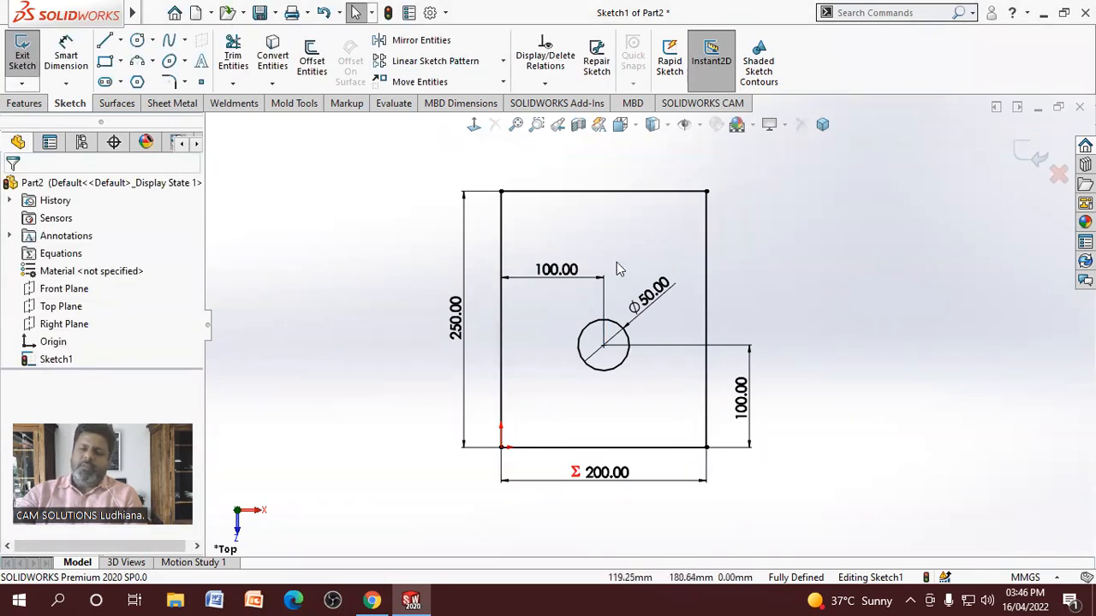
Set the circle center's horizontal distance from the left side to 150 mm and check the linked width dimension
{"action": "double_click", "coordinate": [565, 270]}
{"action": "type", "text": "1"}
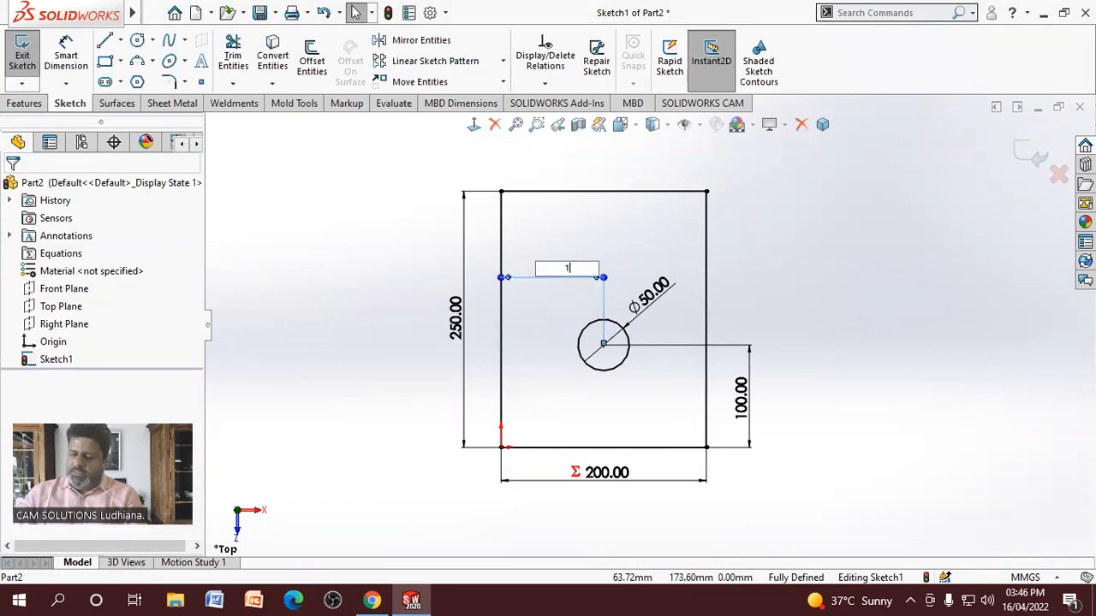
{"action": "type", "text": "50"}
{"action": "key", "text": "Return"}
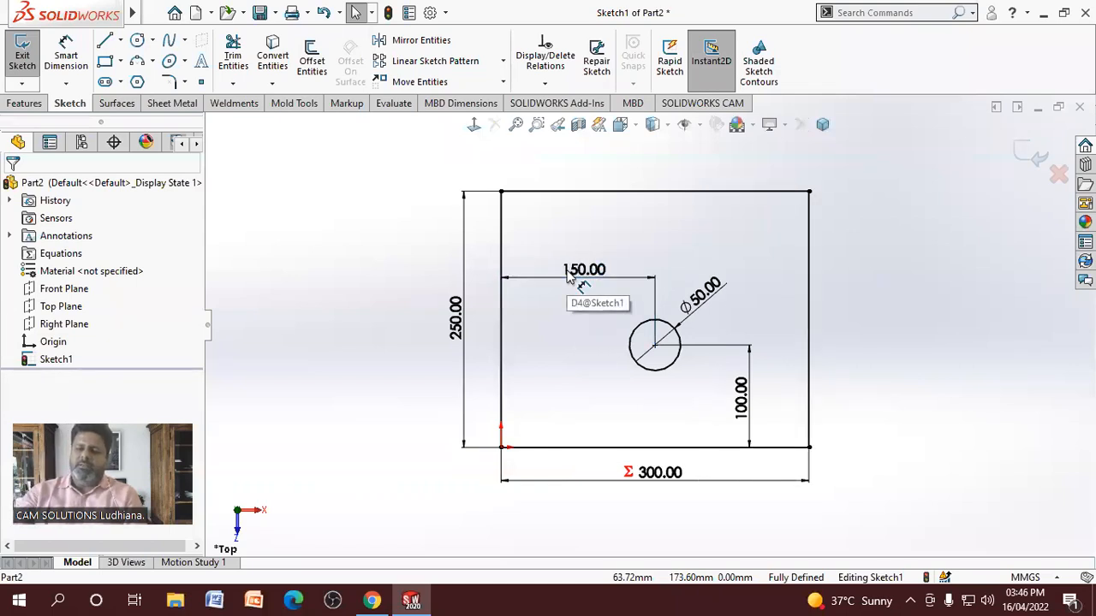
{"action": "left_click", "coordinate": [664, 480]}
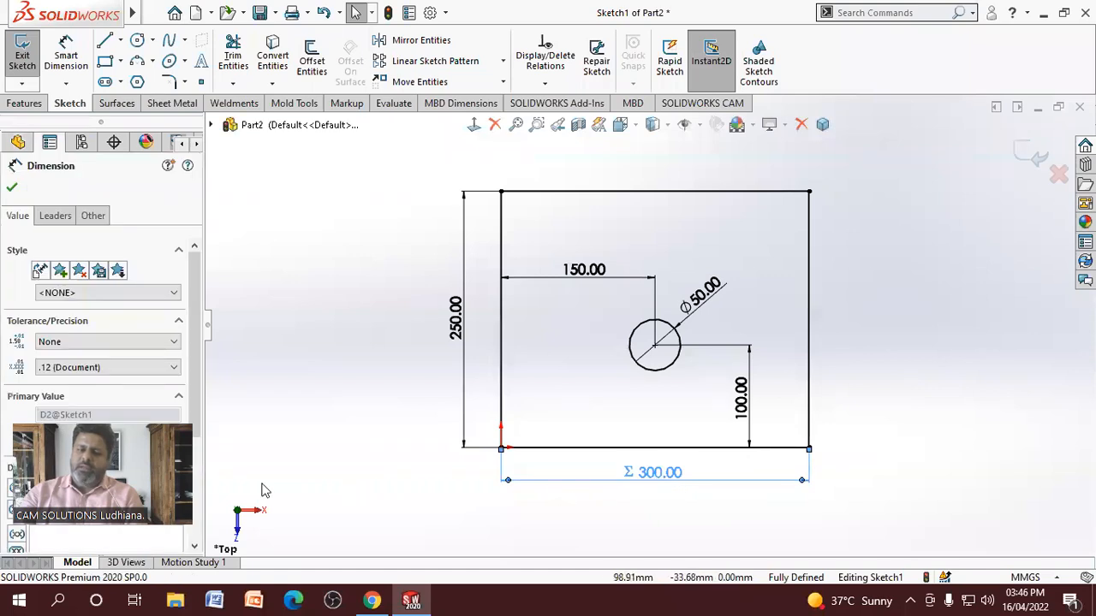
{"action": "left_click", "coordinate": [388, 476]}
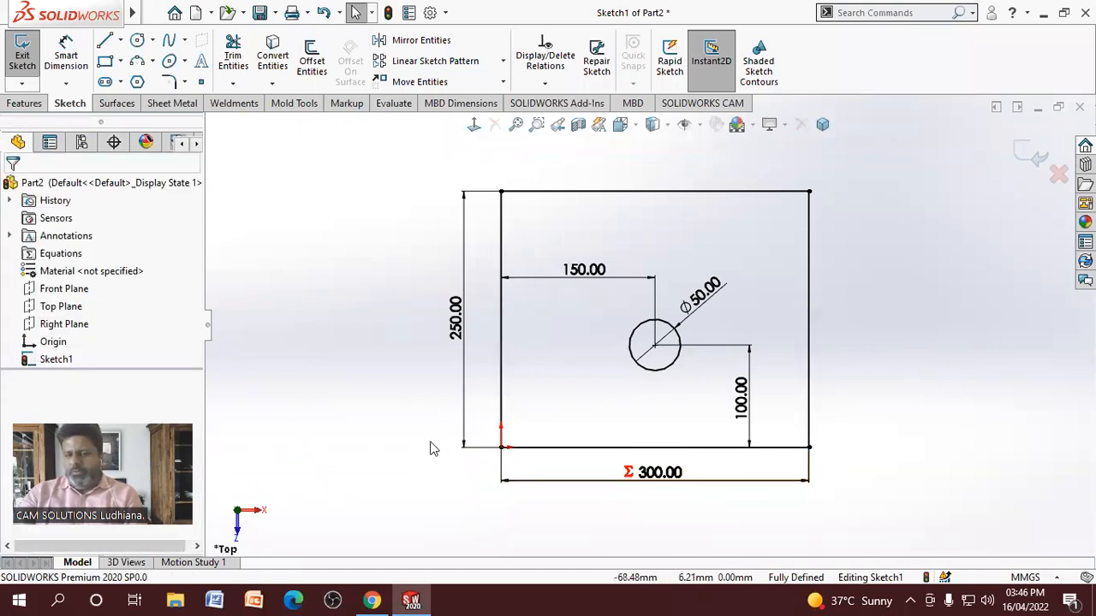
Set the circle center's horizontal distance from the rectangle's left side to 100 mm
{"action": "left_click", "coordinate": [589, 274]}
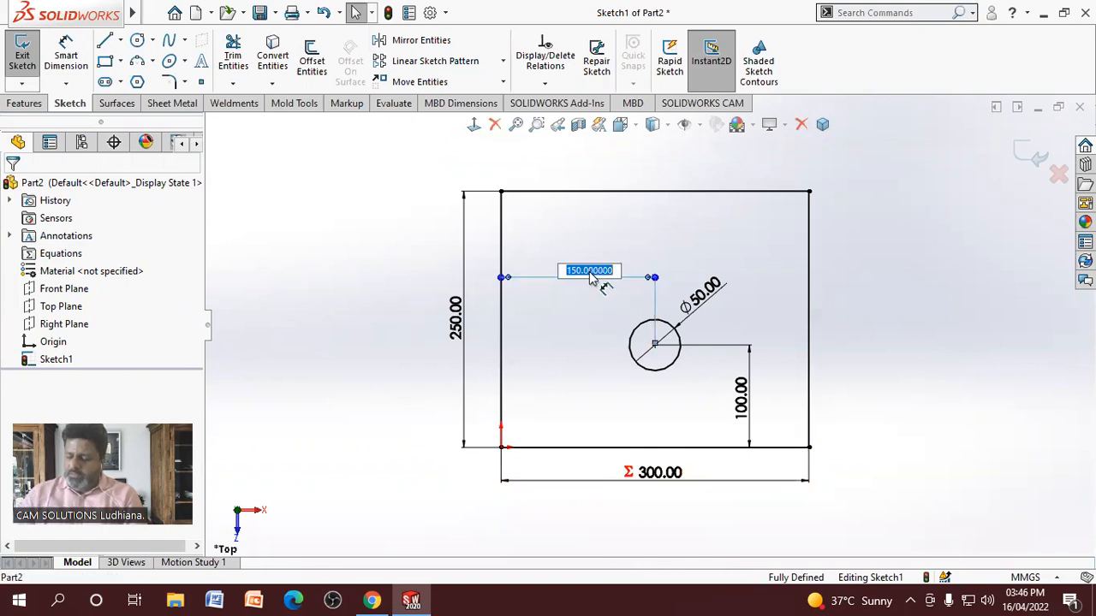
{"action": "type", "text": "100"}
{"action": "key", "text": "Return"}
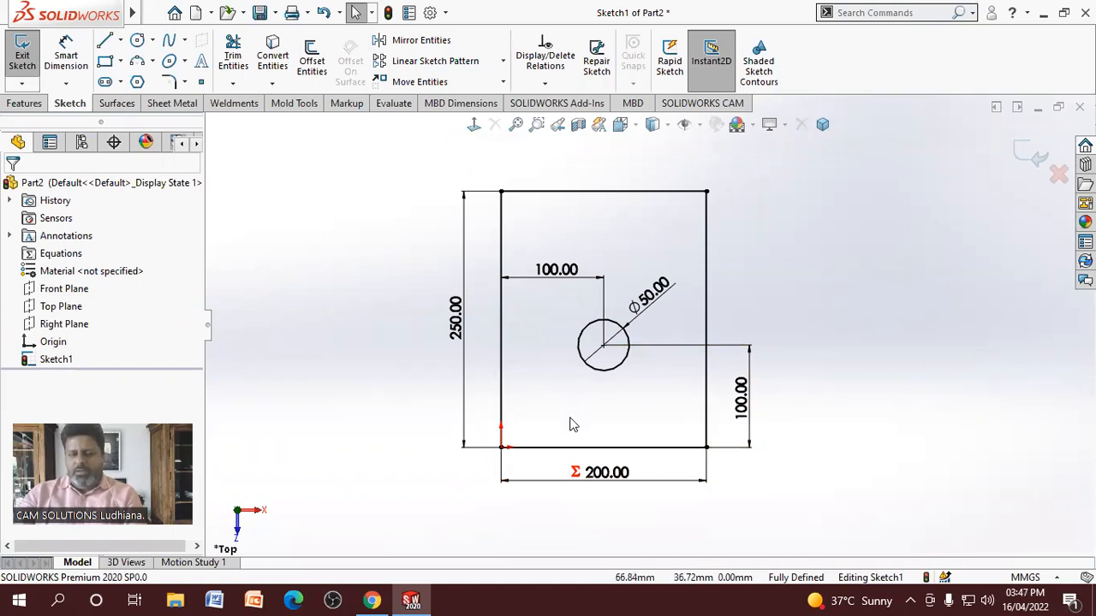
Delete the rectangle's equation-driven width dimension and dimension the bottom edge again, placing the new dimension slightly farther below the rectangle
{"action": "left_click", "coordinate": [604, 485]}
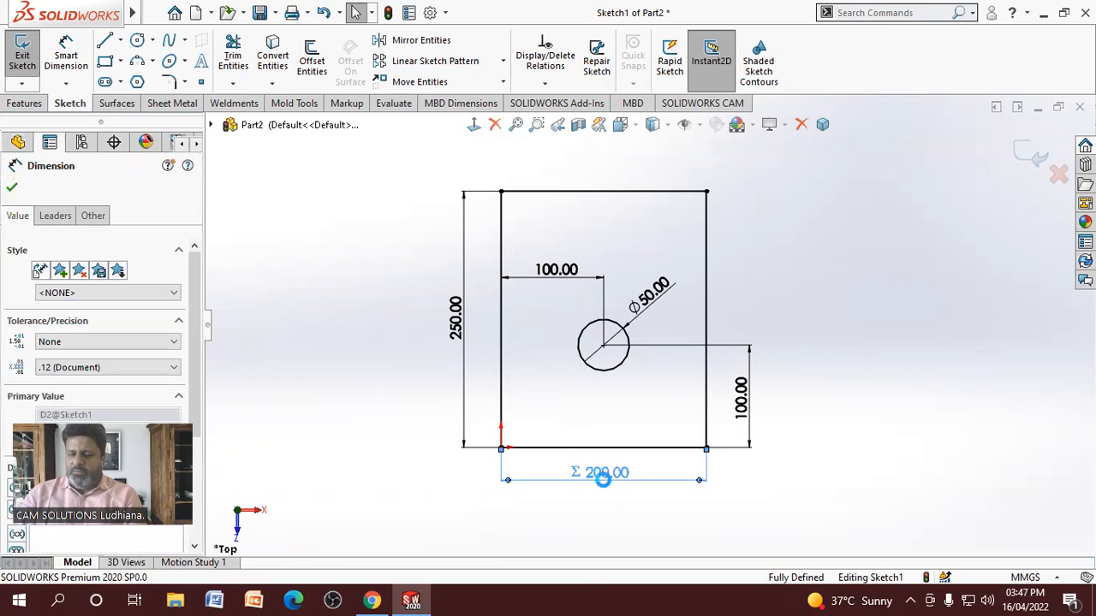
{"action": "key", "text": "Delete"}
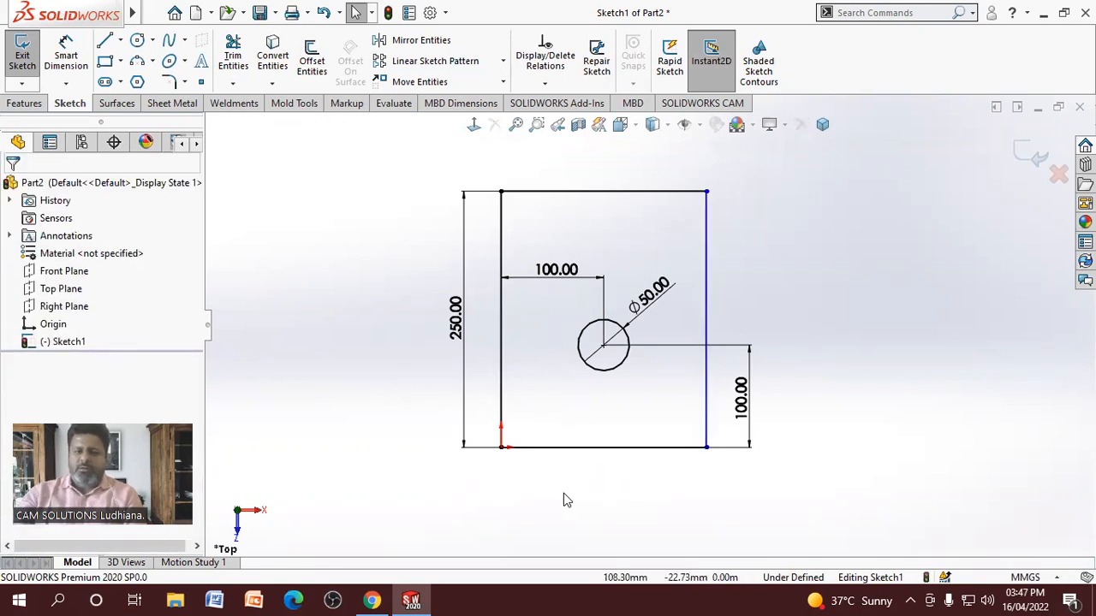
{"action": "left_click", "coordinate": [78, 69]}
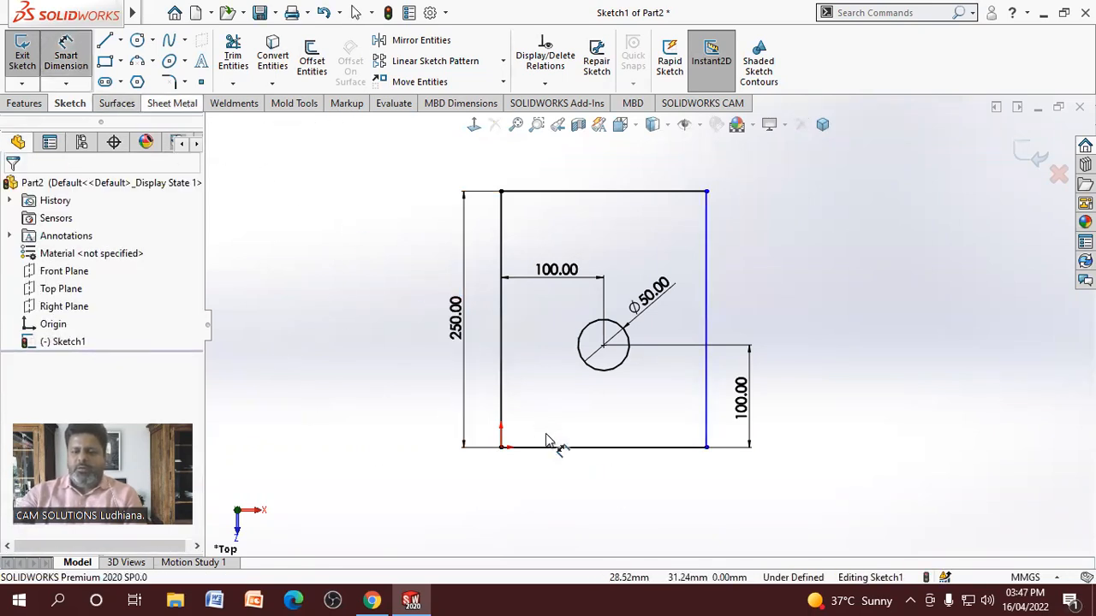
{"action": "left_click", "coordinate": [599, 448]}
{"action": "left_click", "coordinate": [605, 471]}
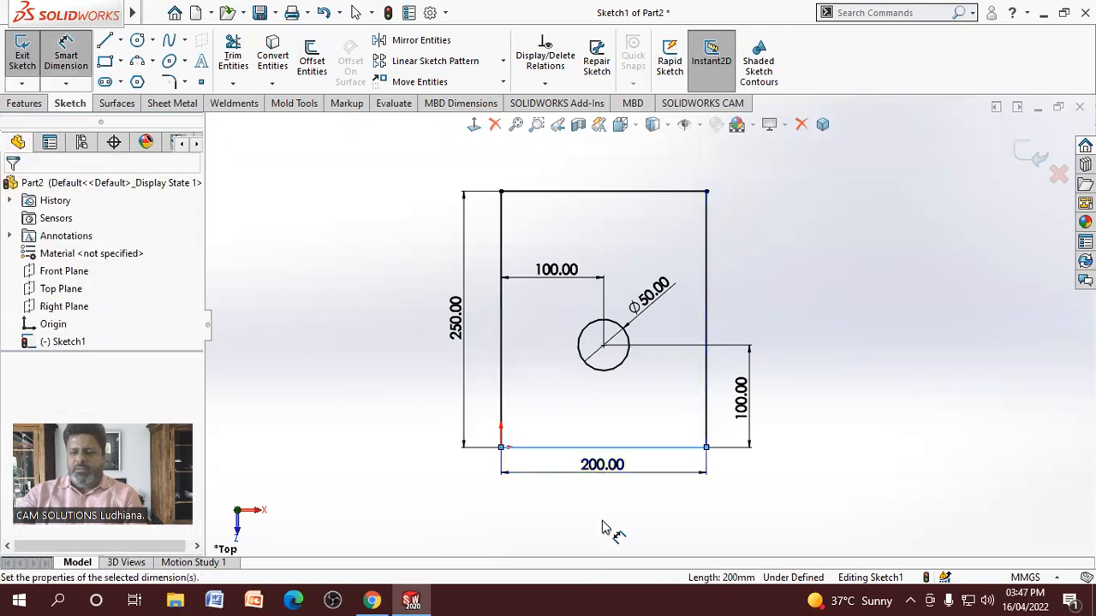
{"action": "left_click", "coordinate": [535, 451]}
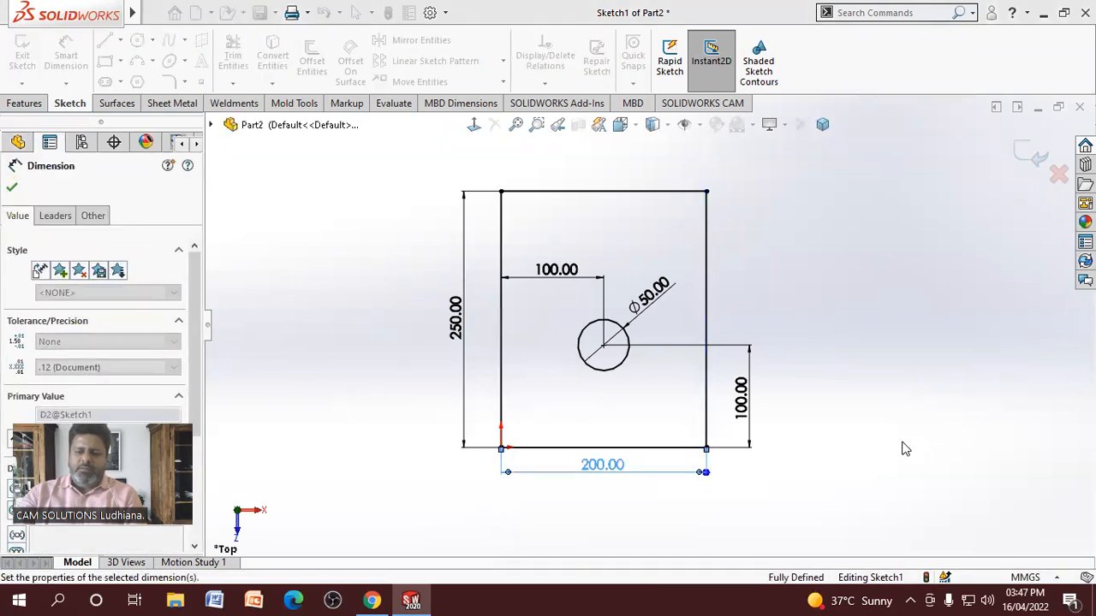
{"action": "left_click_drag", "start_coordinate": [629, 471], "coordinate": [605, 490]}
{"action": "left_click", "coordinate": [605, 488]}
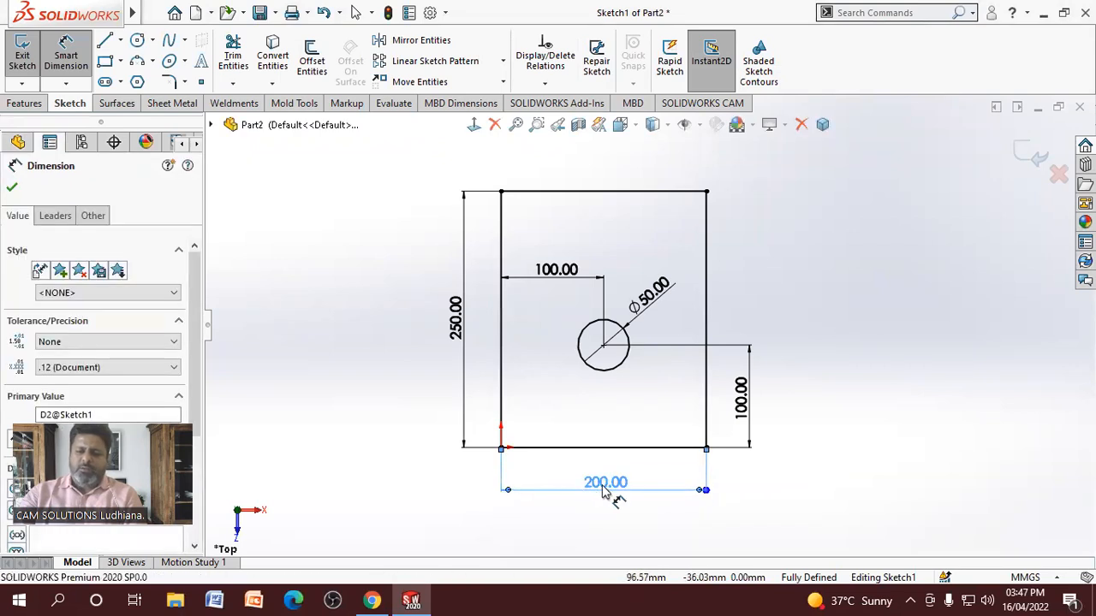
Make the rectangle's new width dimension an equation equal to the circle center's horizontal distance dimension multiplied by 2
{"action": "double_click", "coordinate": [606, 484]}
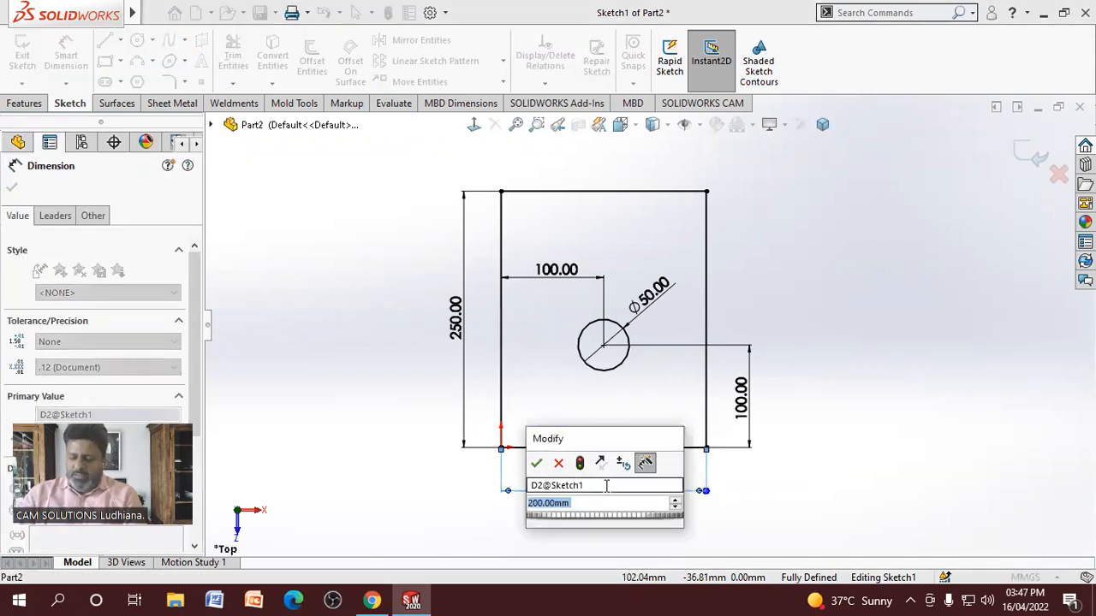
{"action": "type", "text": "="}
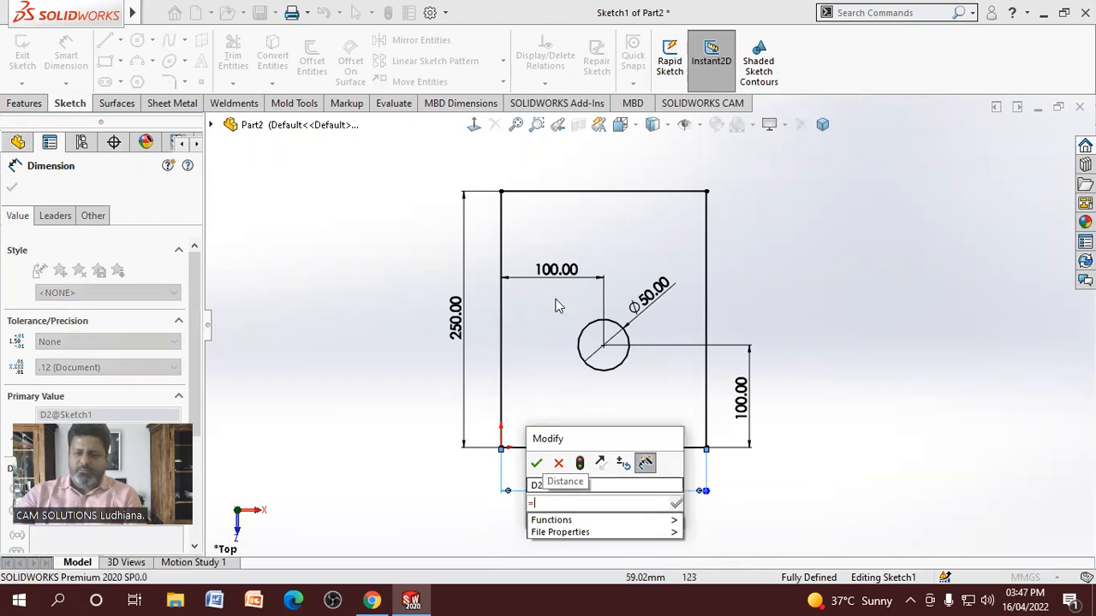
{"action": "left_click", "coordinate": [555, 271]}
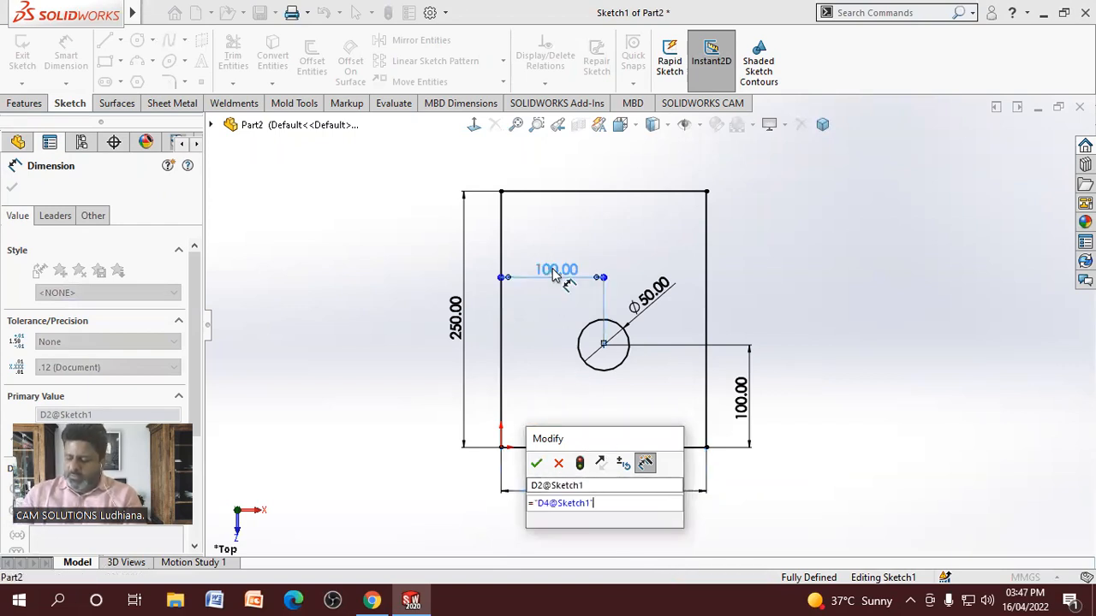
{"action": "type", "text": "*"}
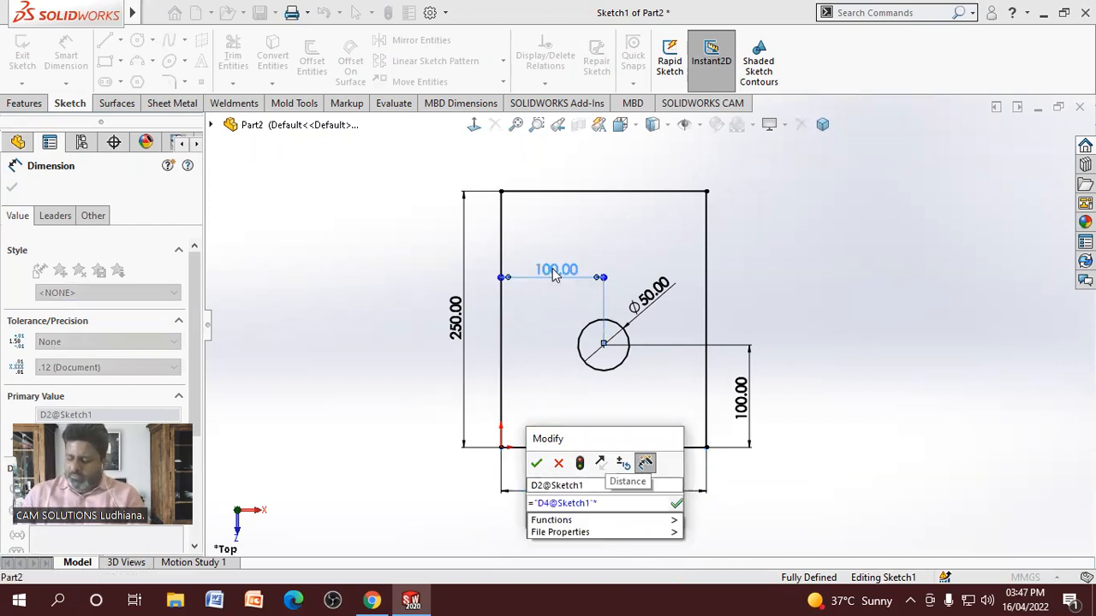
{"action": "type", "text": "2"}
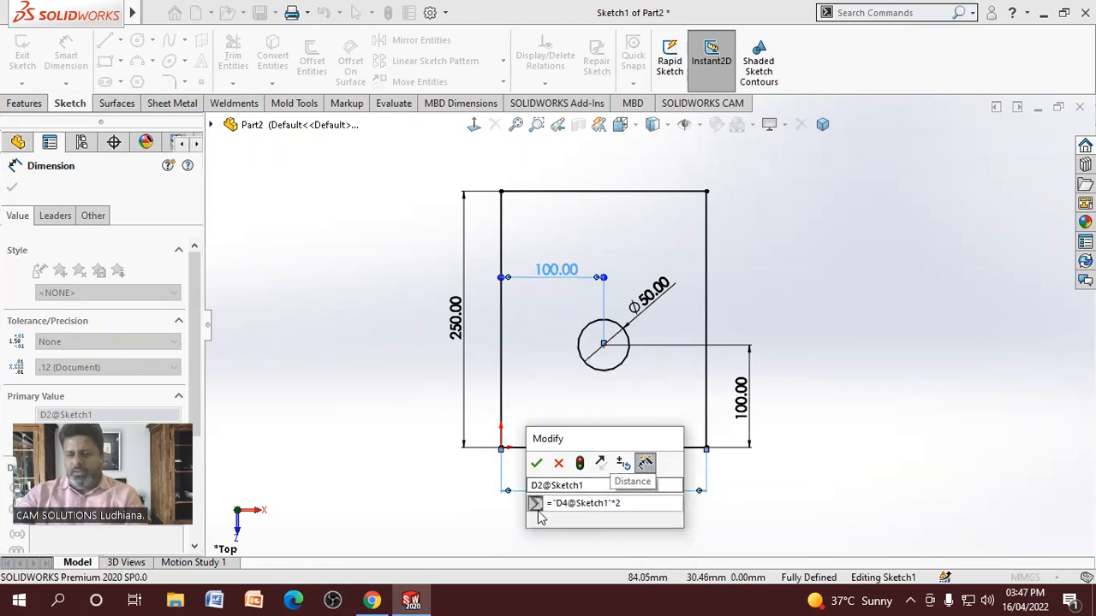
{"action": "left_click", "coordinate": [536, 464]}
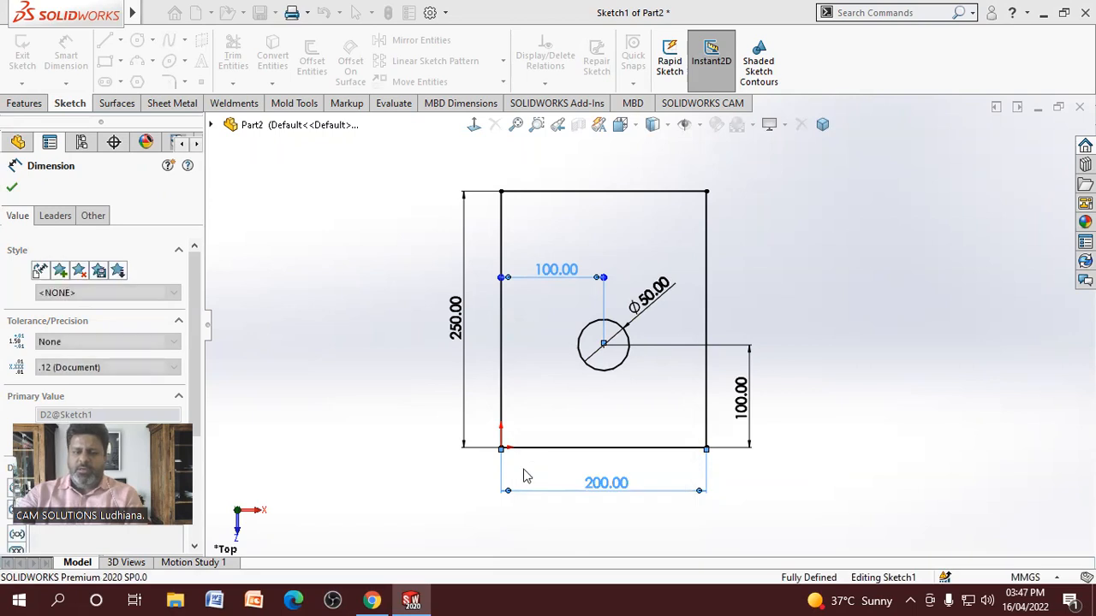
{"action": "left_click", "coordinate": [12, 186]}
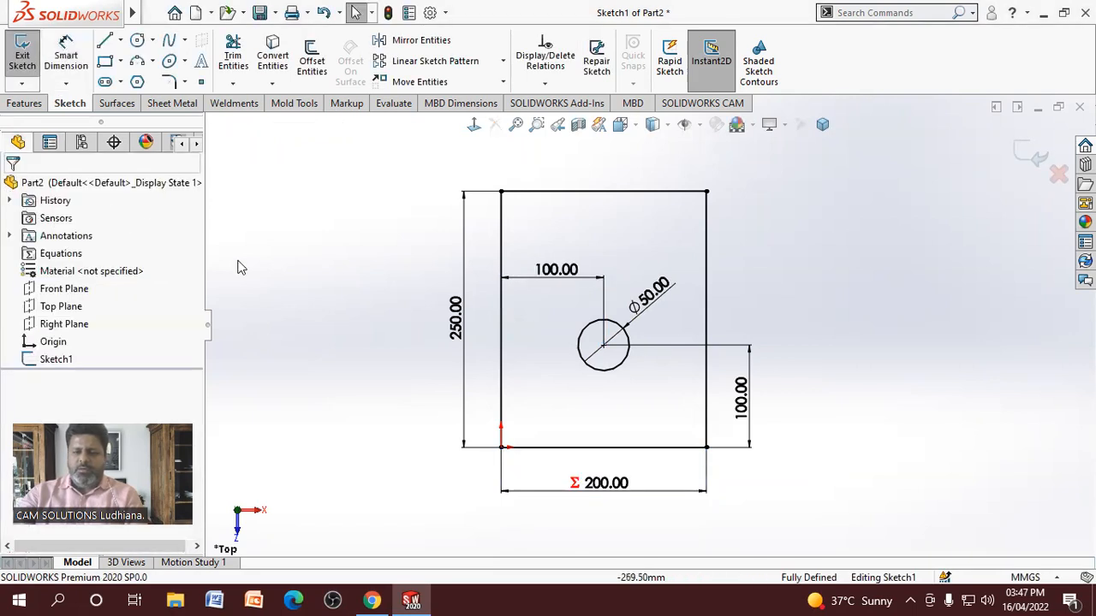
Set the circle center's horizontal distance from the left side to 150 mm and exit the sketch
{"action": "left_click", "coordinate": [566, 279]}
{"action": "type", "text": "150"}
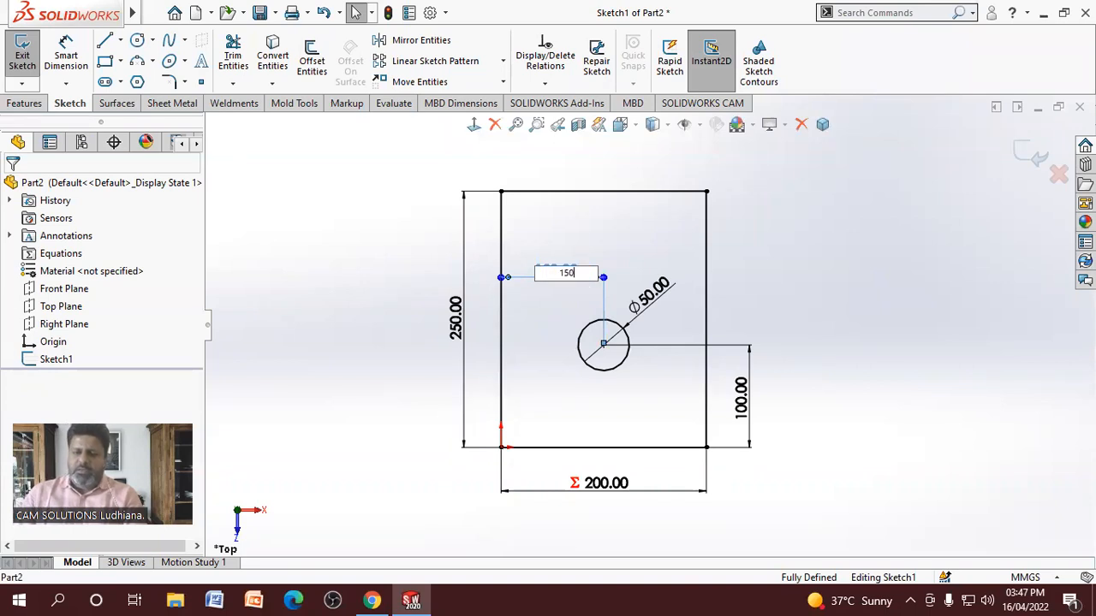
{"action": "key", "text": "Return"}
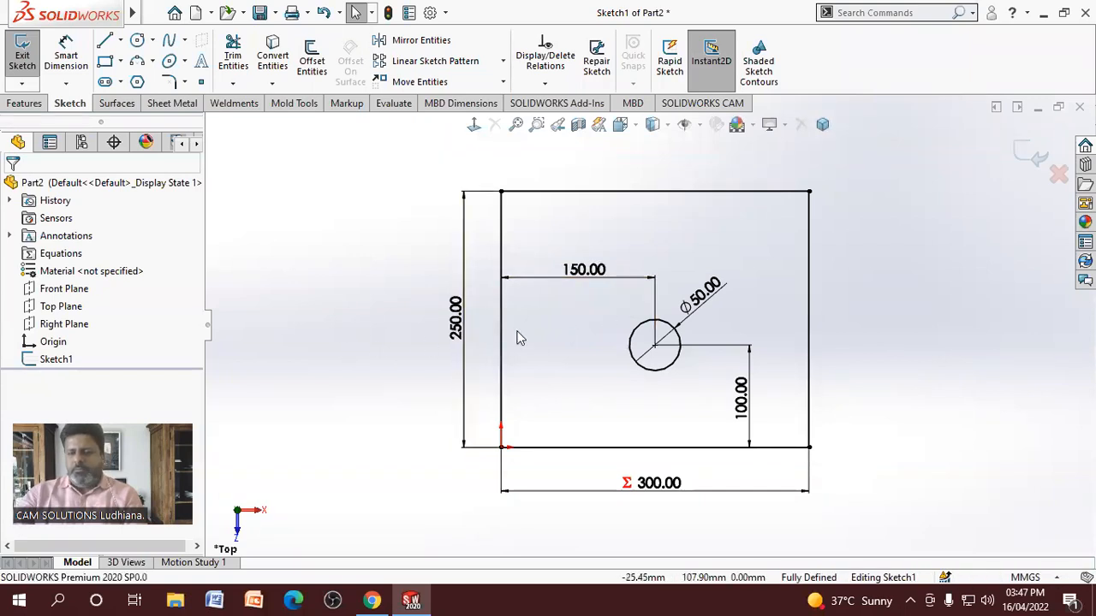
{"action": "left_click", "coordinate": [1022, 152]}
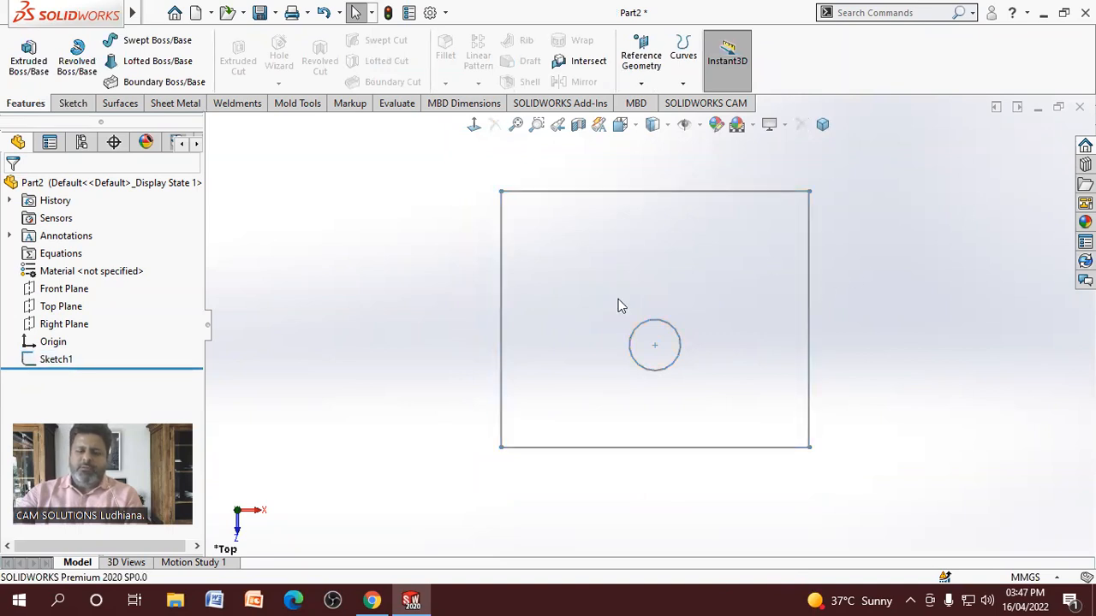
Edit the existing sketch to set the circle center's horizontal distance to 100 mm, and exit the sketch
{"action": "left_click", "coordinate": [57, 360]}
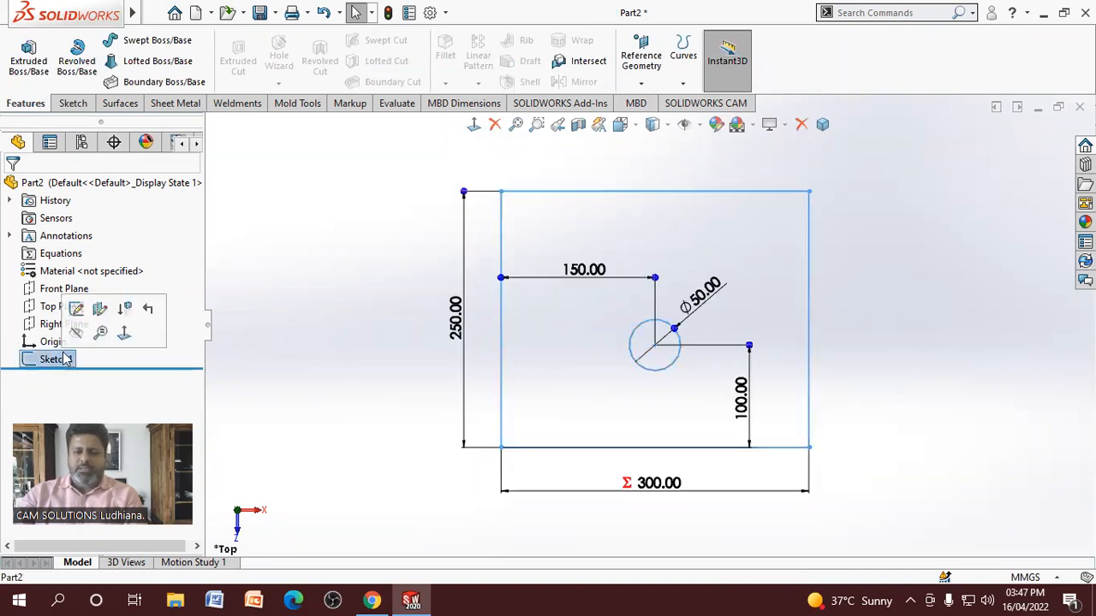
{"action": "left_click", "coordinate": [76, 310]}
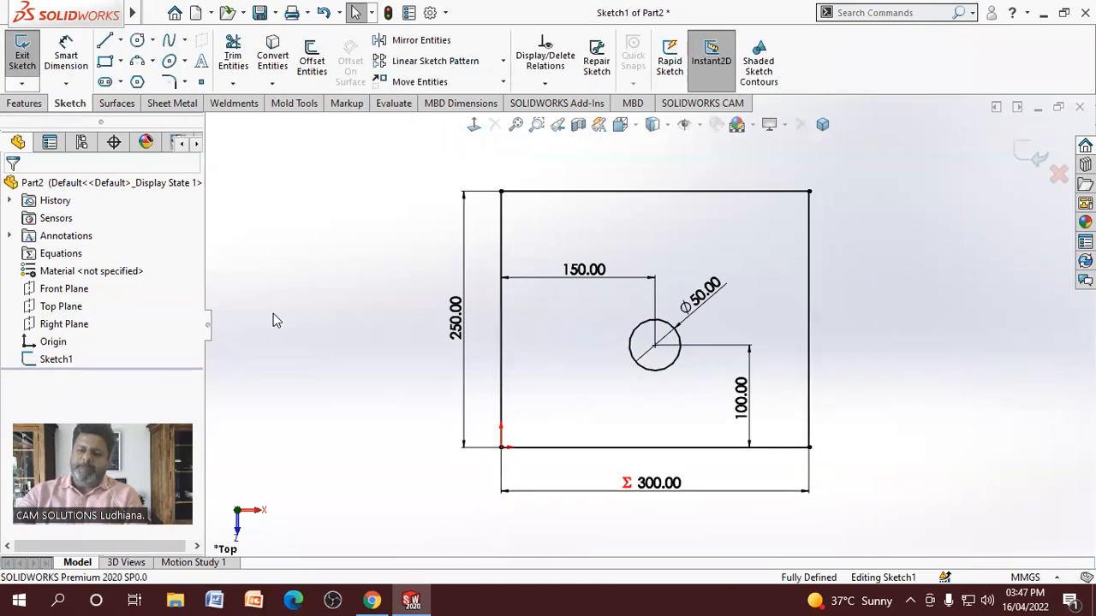
{"action": "double_click", "coordinate": [588, 272]}
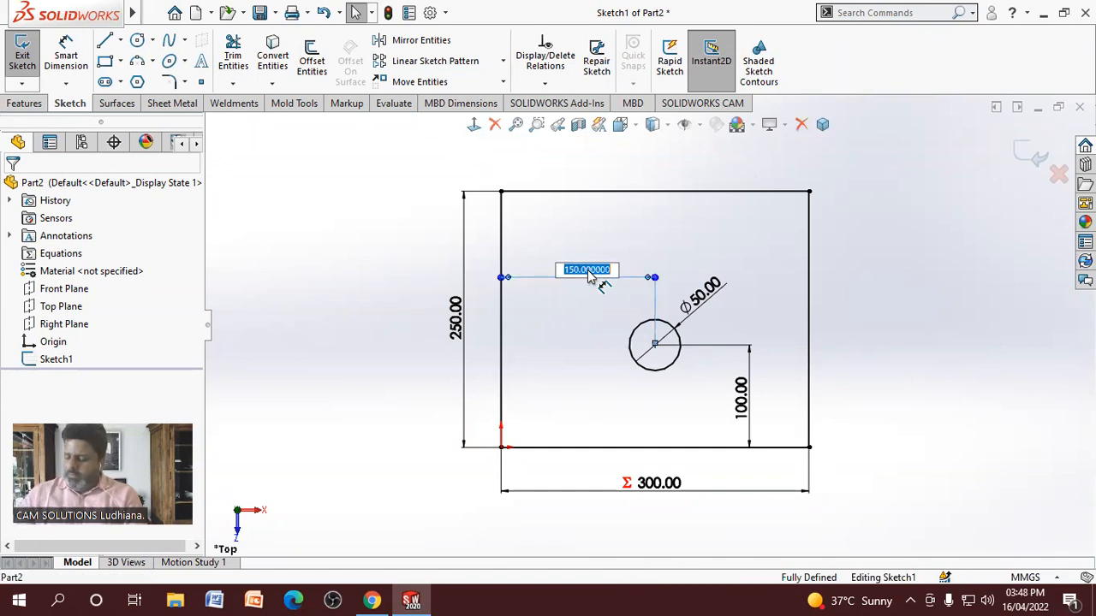
{"action": "key", "text": "Return"}
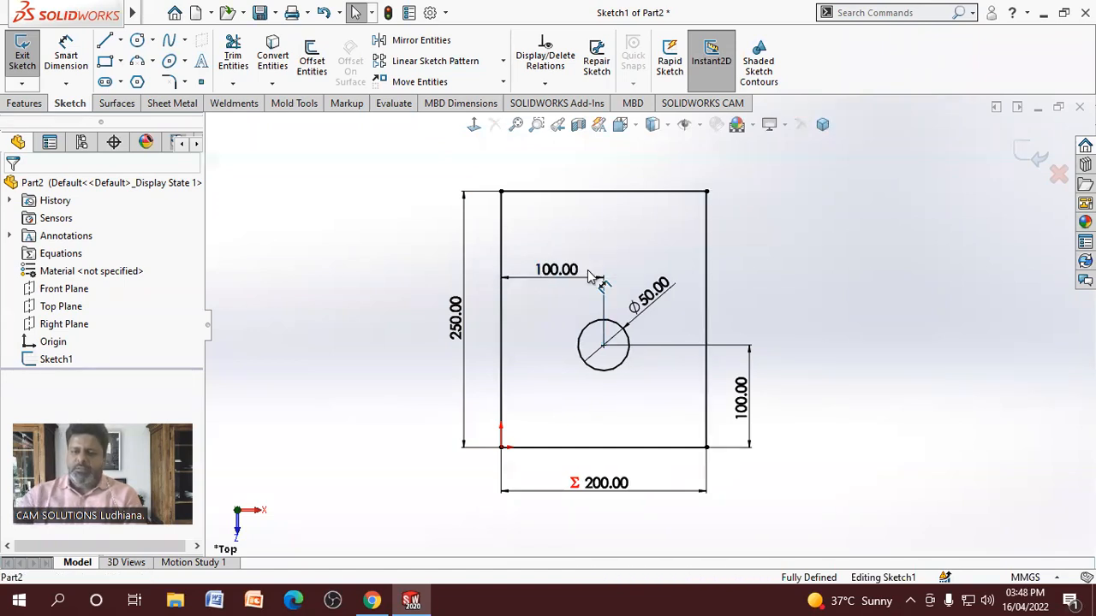
{"action": "left_click", "coordinate": [1031, 154]}
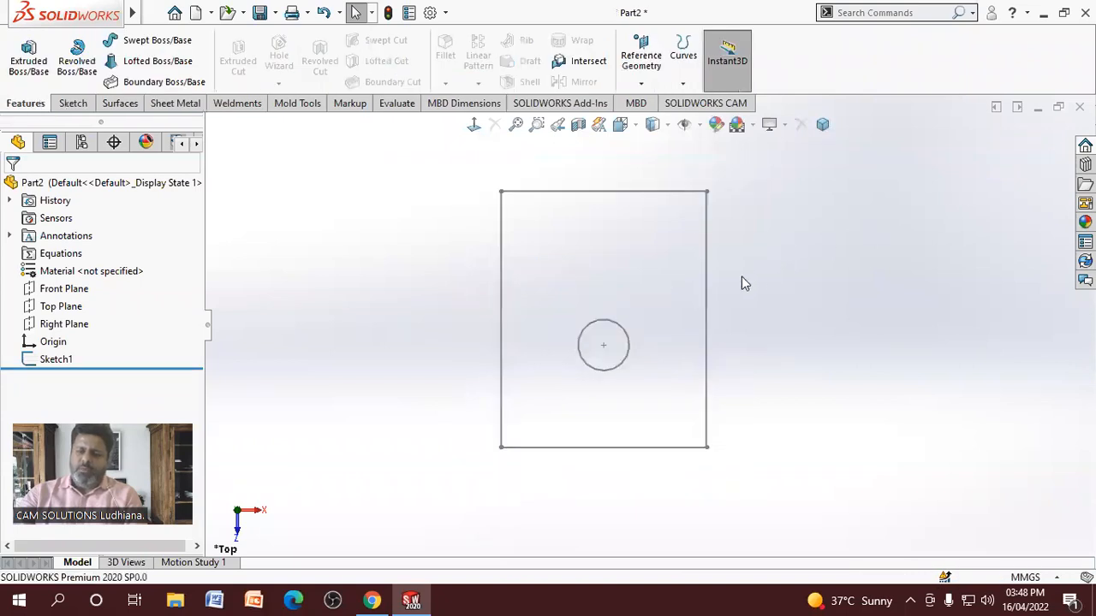
Reopen the sketch for editing from the rectangle's right edge and exit it, doing this twice
{"action": "double_click", "coordinate": [709, 295]}
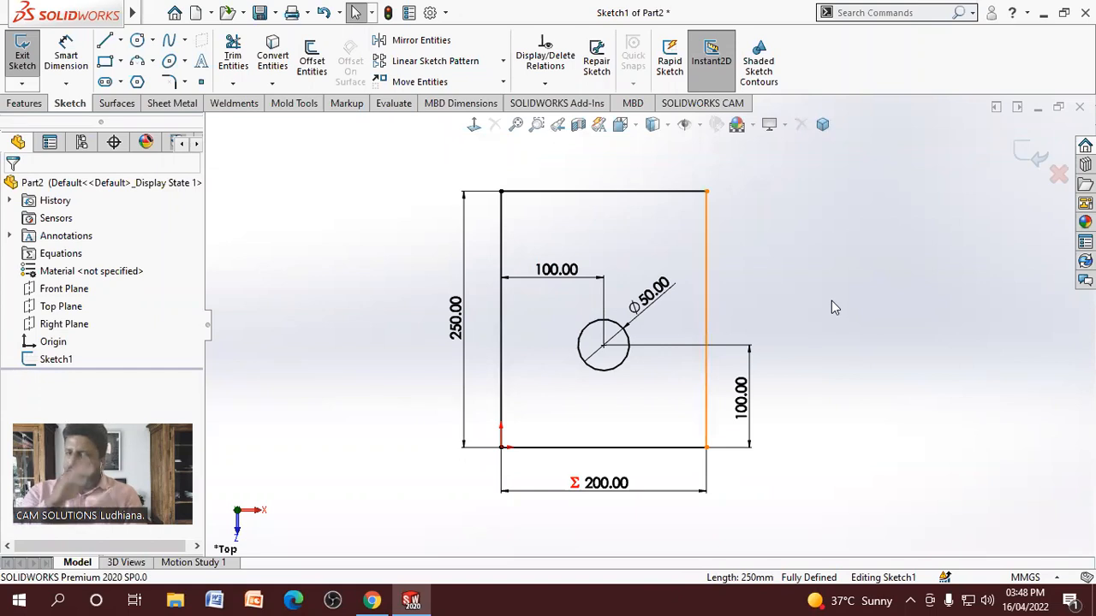
{"action": "left_click", "coordinate": [692, 402]}
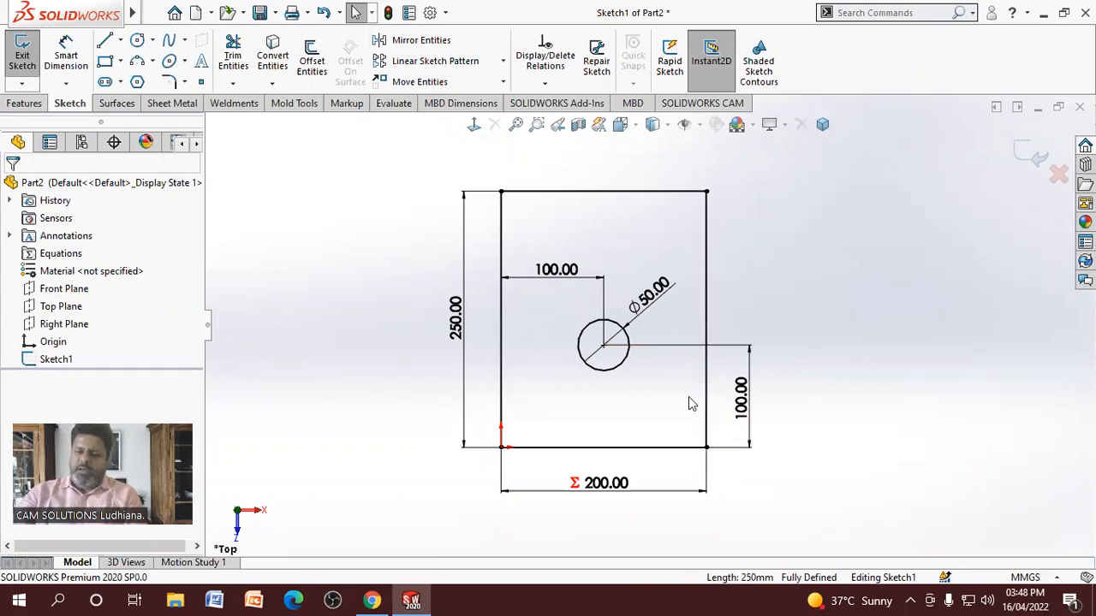
{"action": "left_click", "coordinate": [1027, 155]}
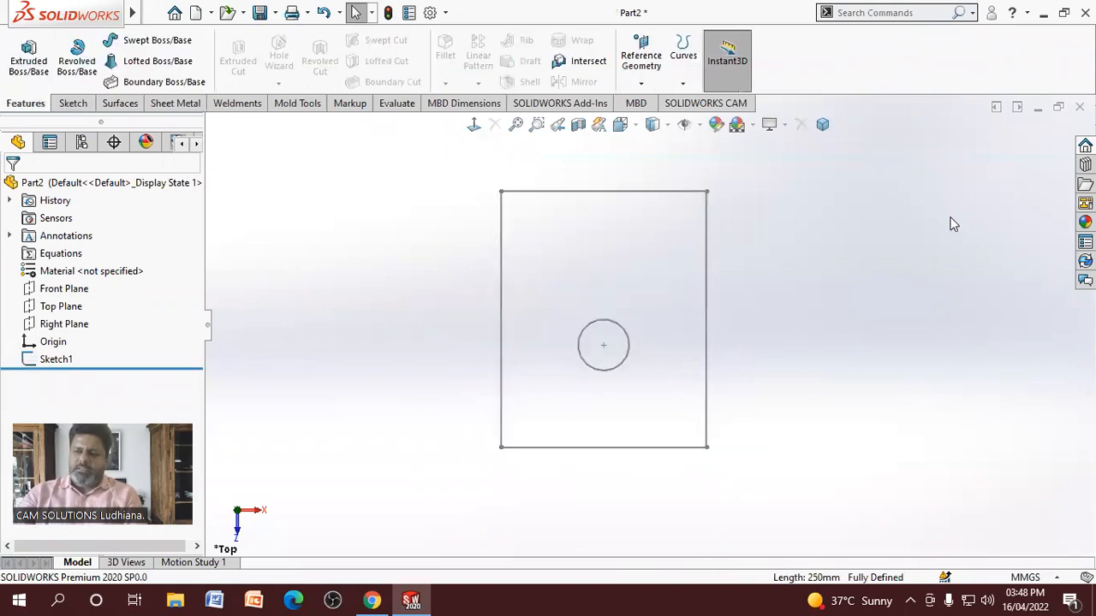
{"action": "double_click", "coordinate": [709, 341]}
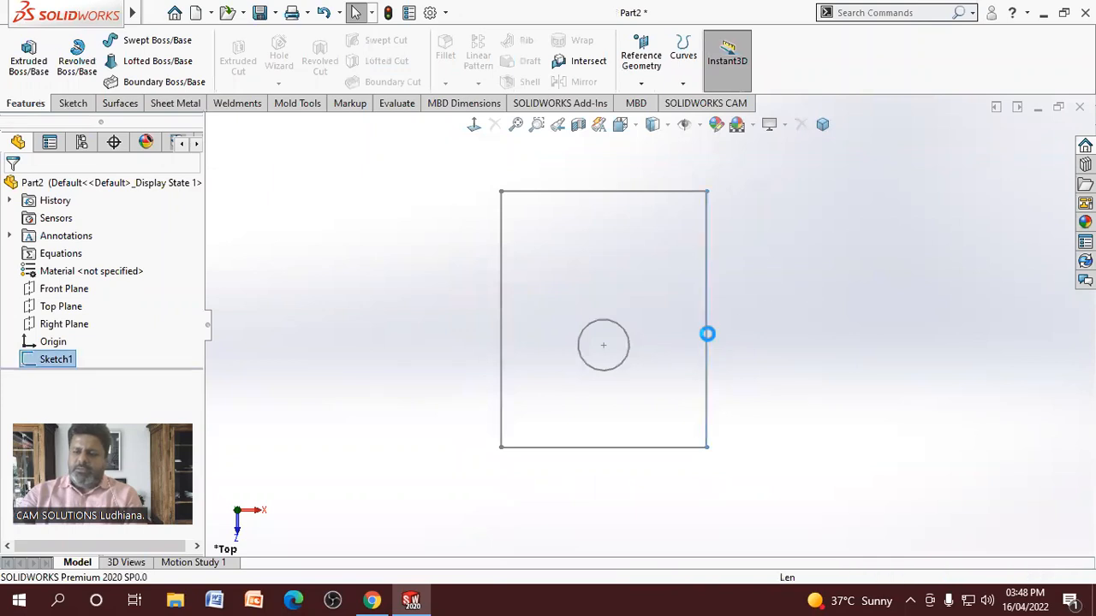
{"action": "left_click", "coordinate": [1031, 157]}
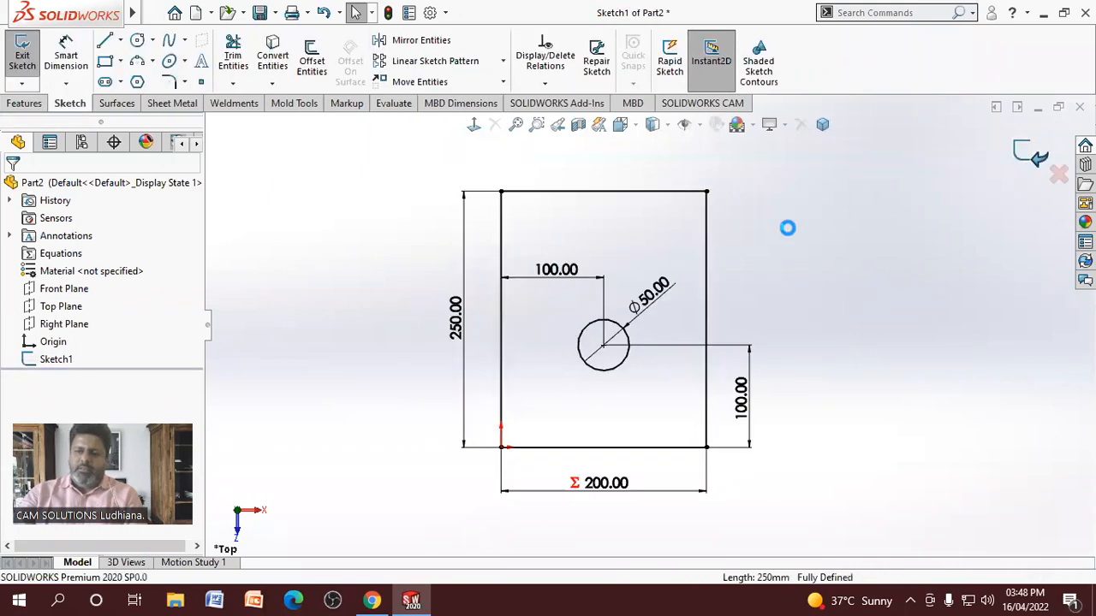
Edit the sketch to draw a second circle centered about 53 mm right of and 42 mm above the origin, and exit the sketch
{"action": "left_click", "coordinate": [68, 361]}
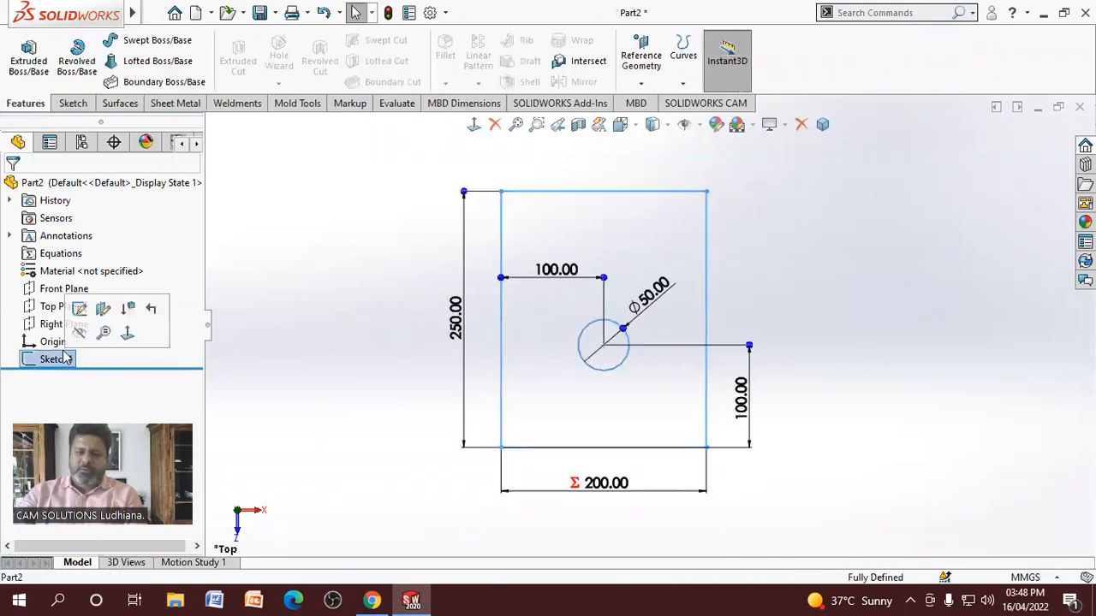
{"action": "left_click", "coordinate": [103, 310]}
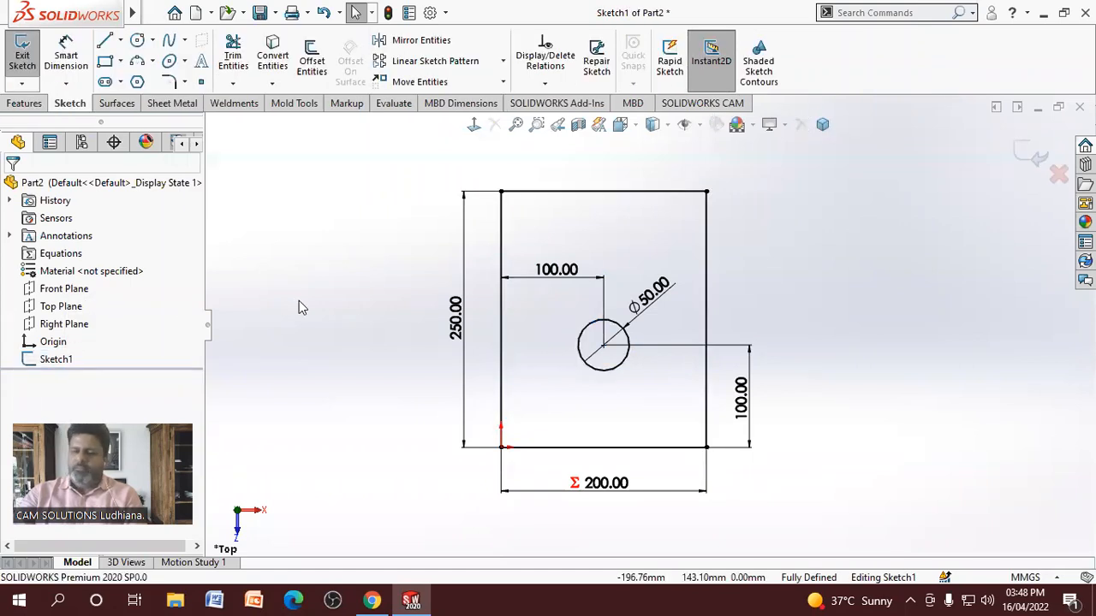
{"action": "left_click", "coordinate": [138, 42]}
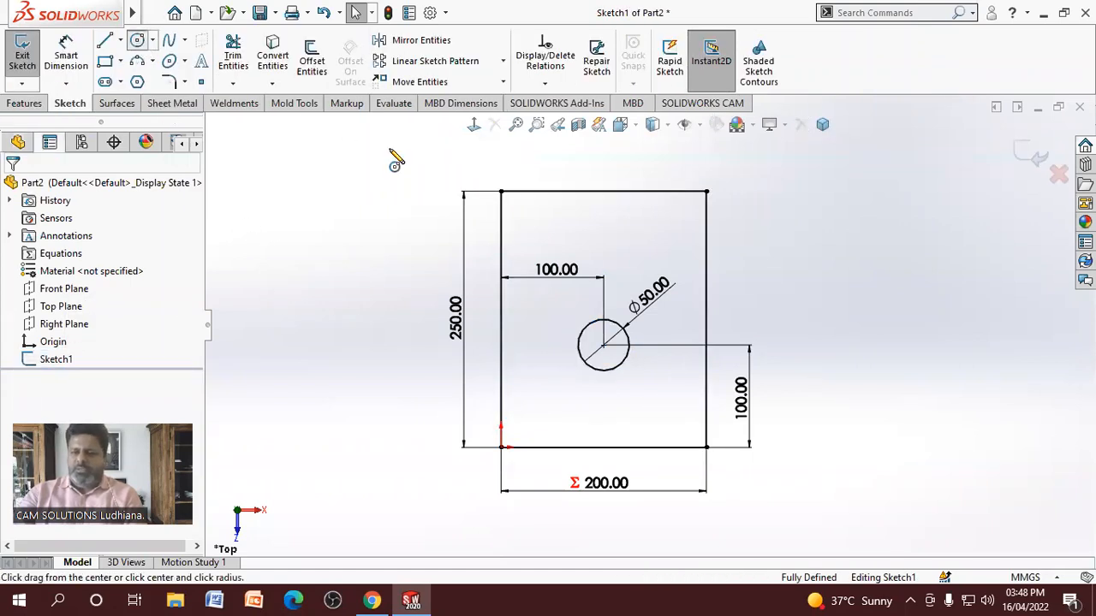
{"action": "left_click", "coordinate": [555, 404]}
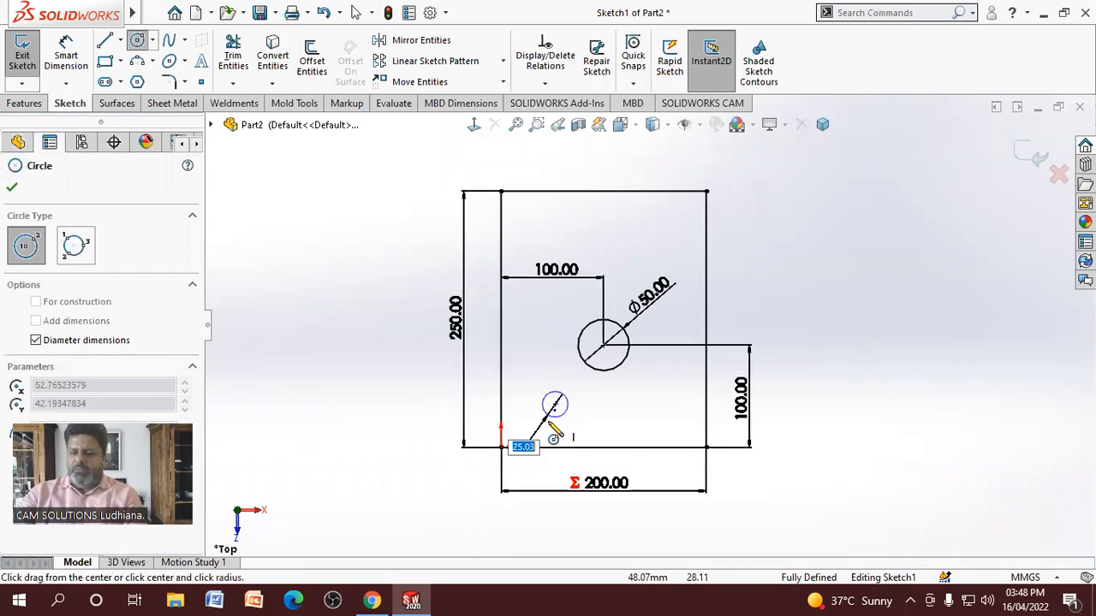
{"action": "left_click", "coordinate": [554, 430]}
{"action": "right_click", "coordinate": [407, 393]}
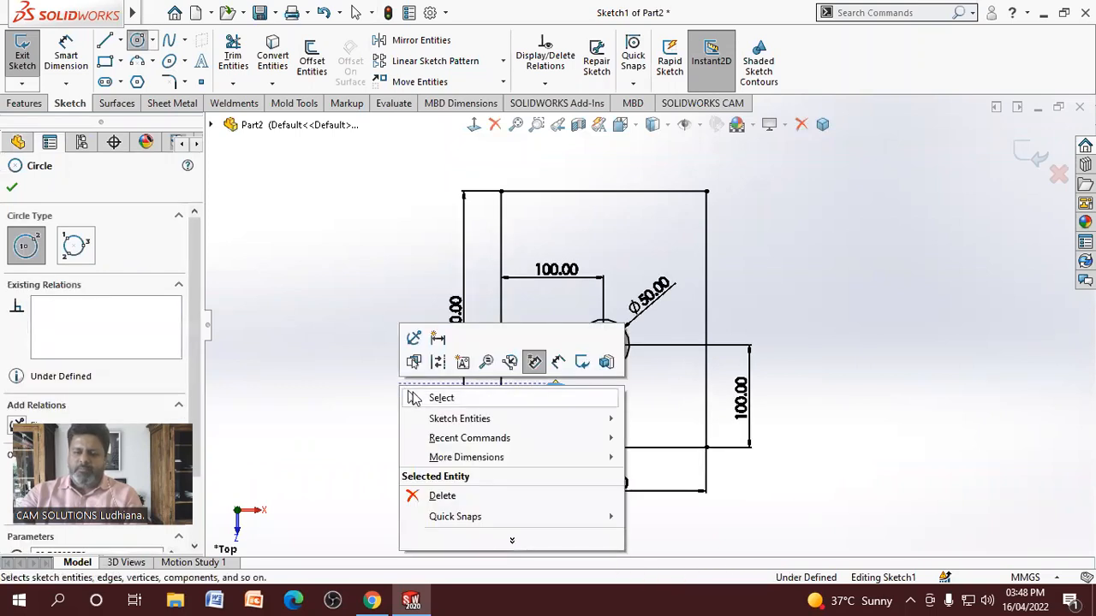
{"action": "left_click", "coordinate": [413, 397]}
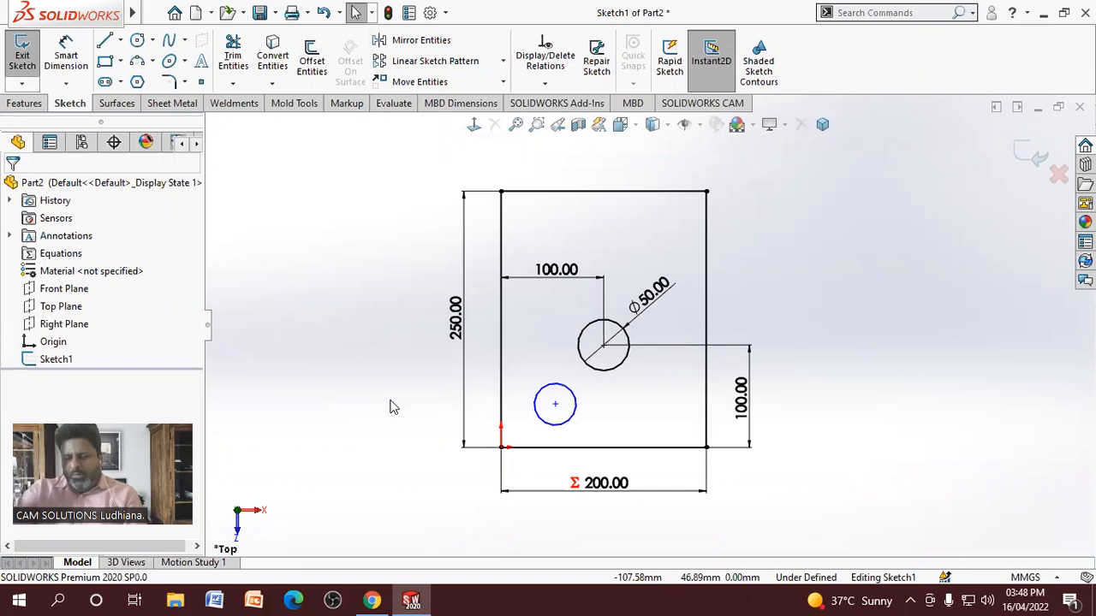
{"action": "left_click", "coordinate": [1030, 153]}
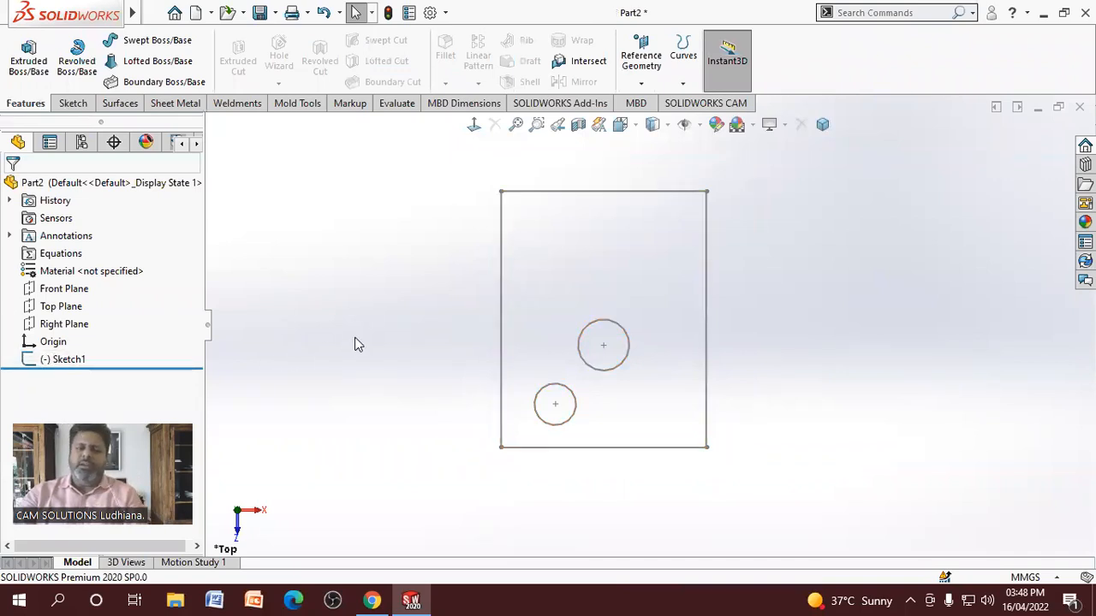
{"action": "left_click", "coordinate": [705, 295]}
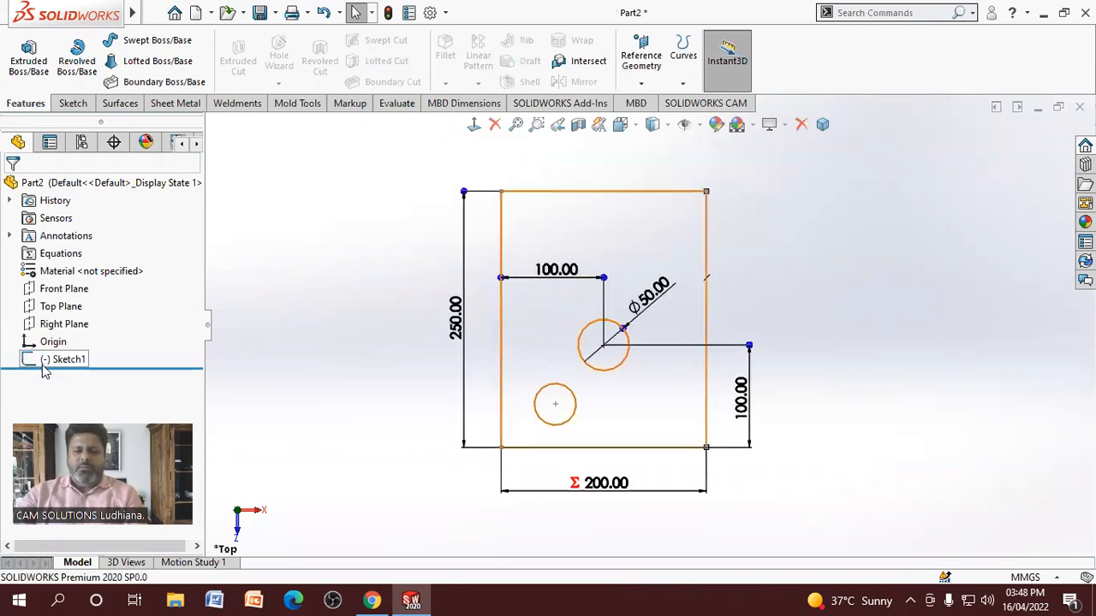
{"action": "left_click", "coordinate": [266, 186]}
{"action": "left_click", "coordinate": [74, 103]}
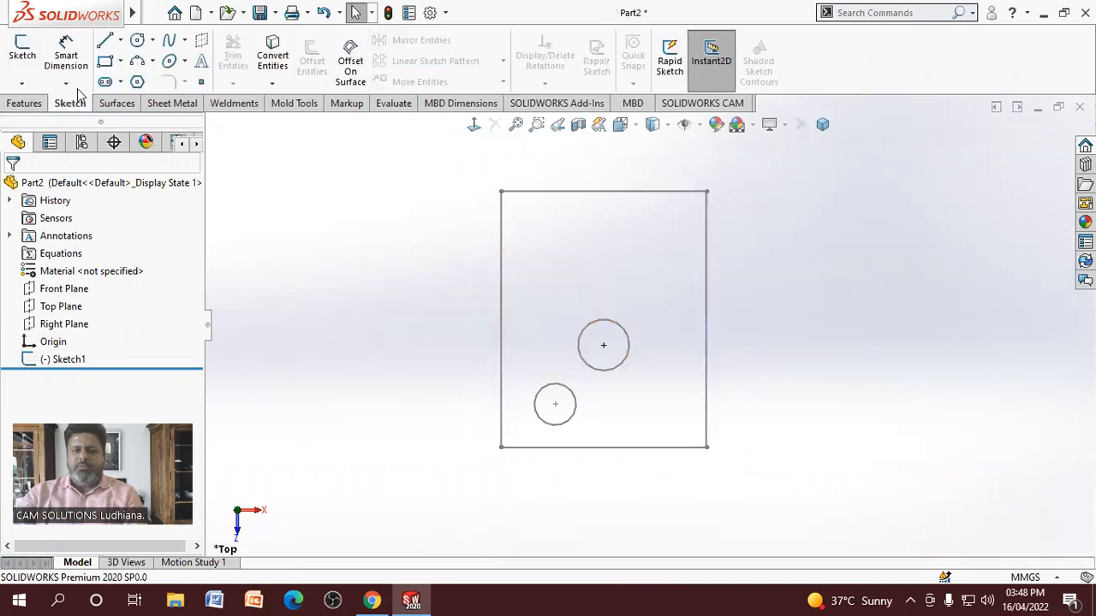
{"action": "left_click", "coordinate": [63, 60]}
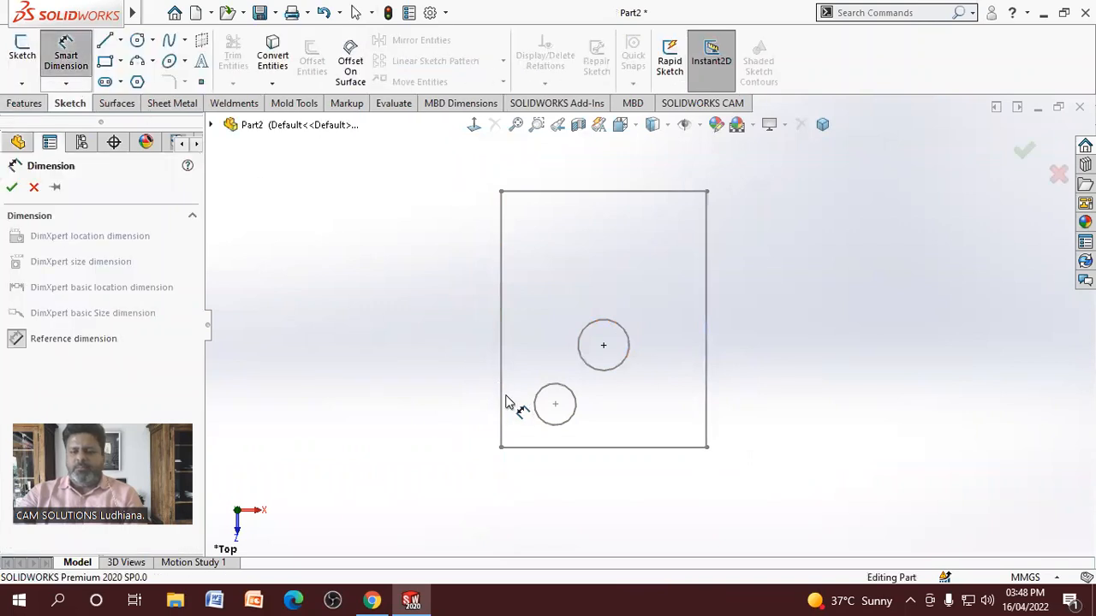
{"action": "left_click", "coordinate": [1056, 176]}
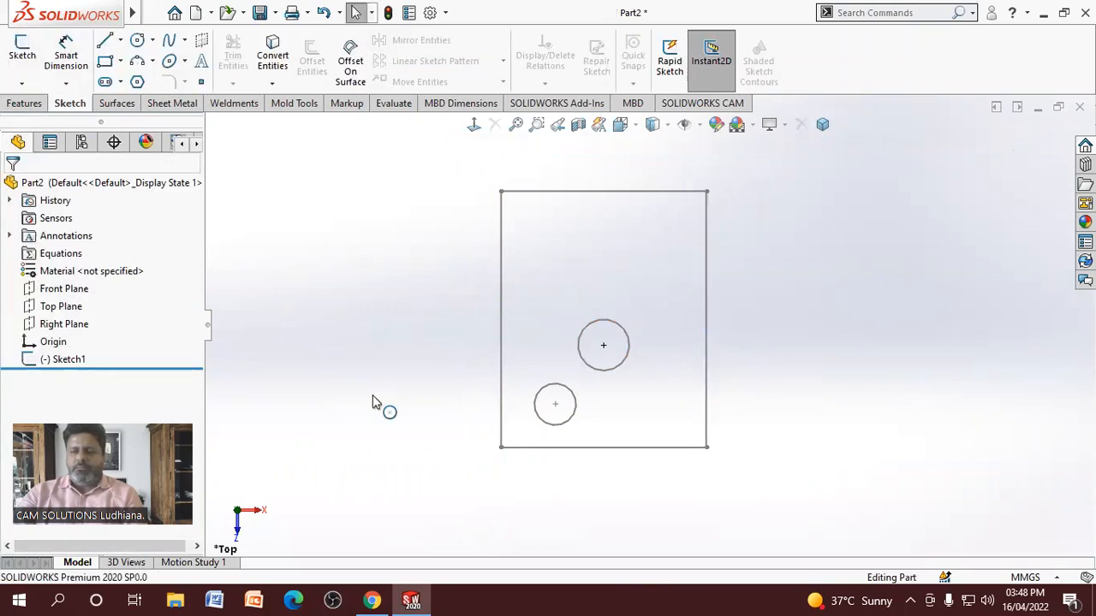
Edit the existing sketch and dimension the small circle's center 50 mm horizontally from the rectangle's left side
{"action": "left_click", "coordinate": [70, 360]}
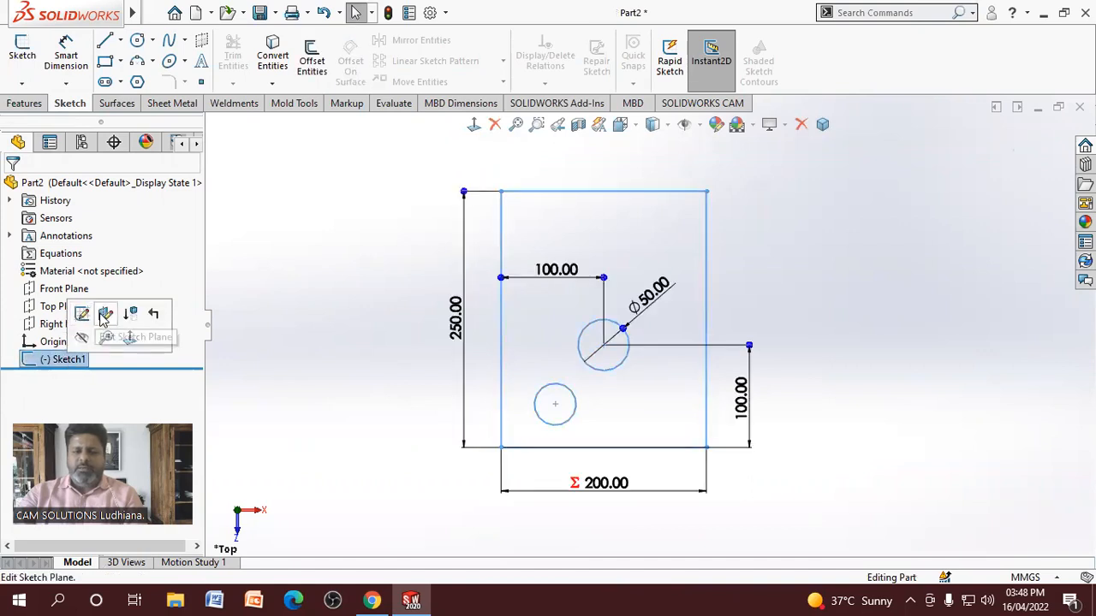
{"action": "left_click", "coordinate": [82, 314]}
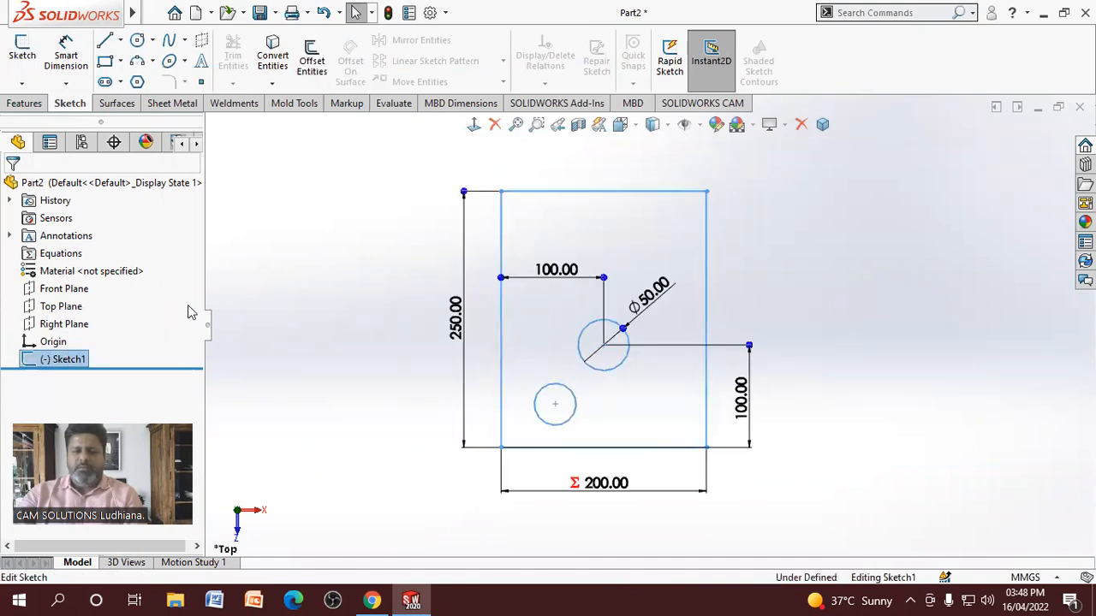
{"action": "left_click", "coordinate": [72, 55]}
{"action": "left_click", "coordinate": [502, 403]}
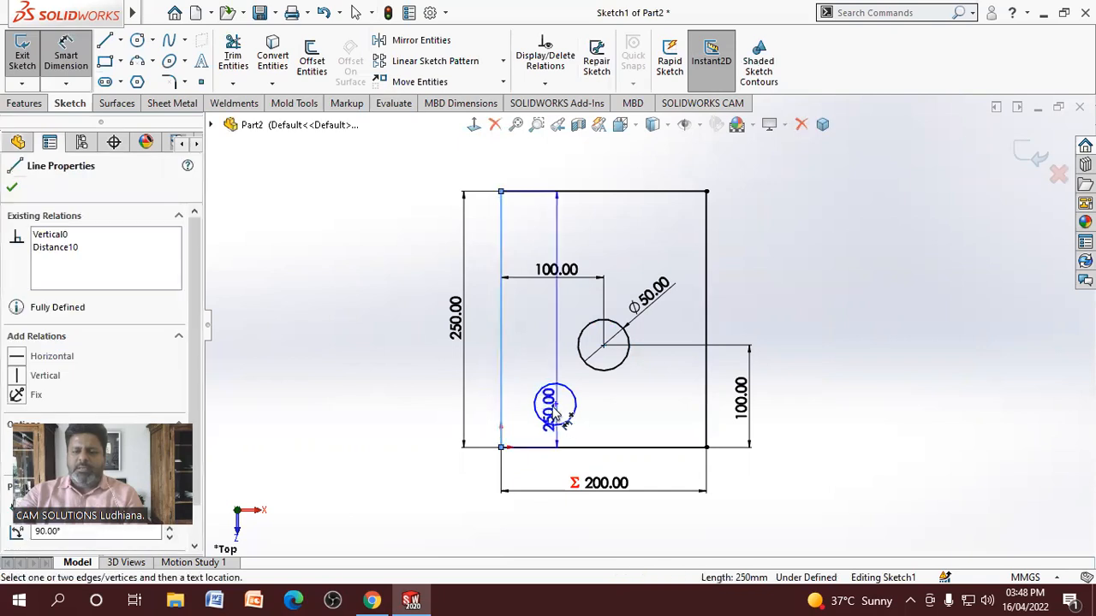
{"action": "left_click", "coordinate": [555, 404]}
{"action": "left_click", "coordinate": [533, 482]}
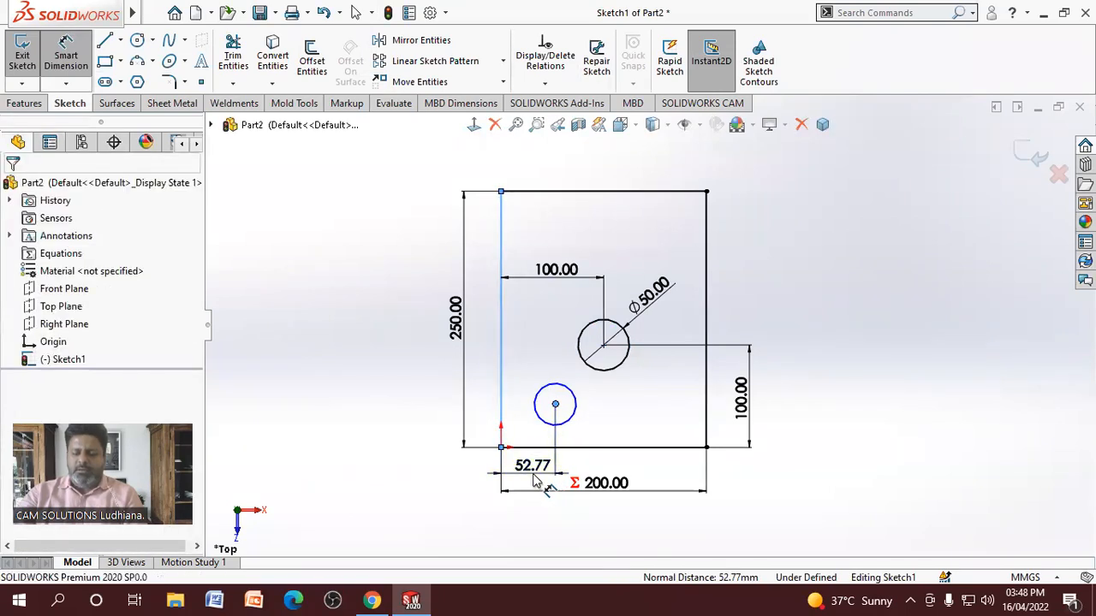
{"action": "type", "text": "50"}
{"action": "key", "text": "Return"}
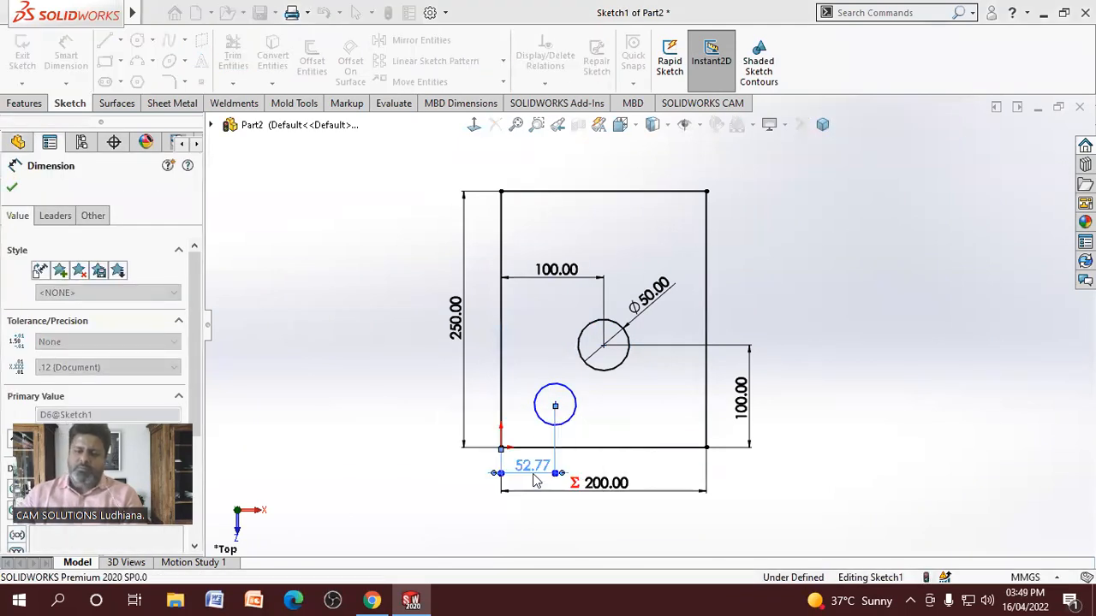
{"action": "left_click", "coordinate": [420, 420]}
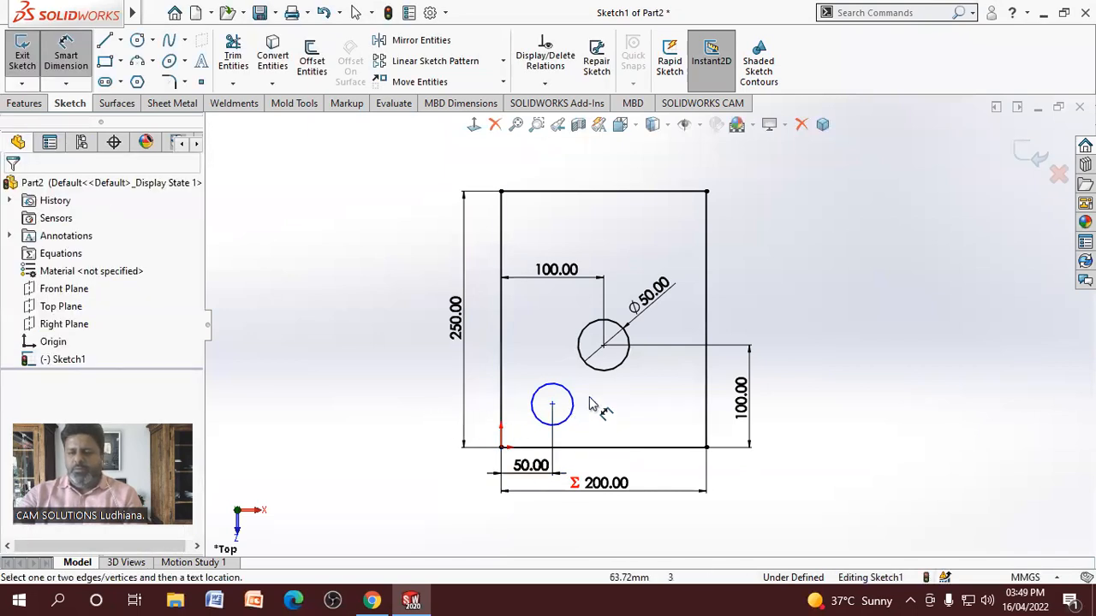
Dimension the vertical distance between the two circle centers as 50 mm and leave the Smart Dimension tool
{"action": "left_click", "coordinate": [604, 346]}
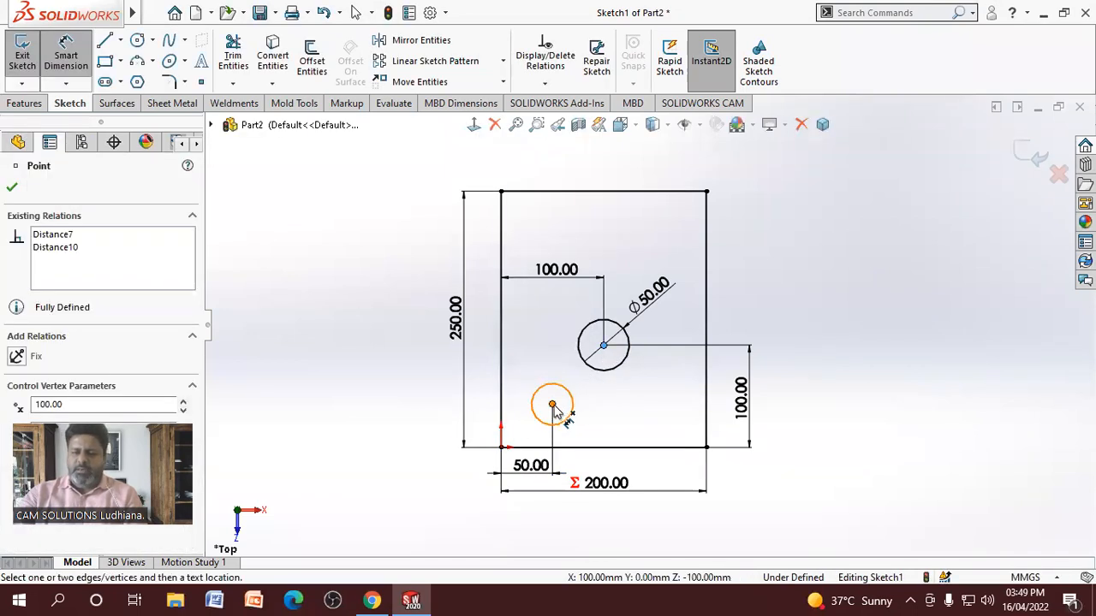
{"action": "left_click", "coordinate": [553, 404]}
{"action": "left_click", "coordinate": [493, 380]}
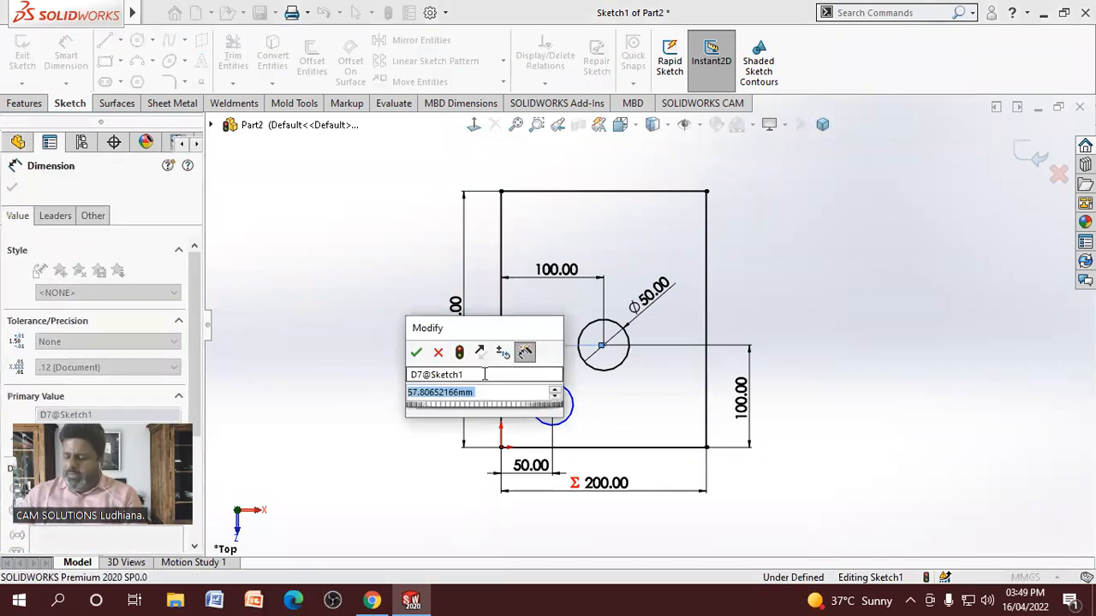
{"action": "type", "text": "50"}
{"action": "key", "text": "Return"}
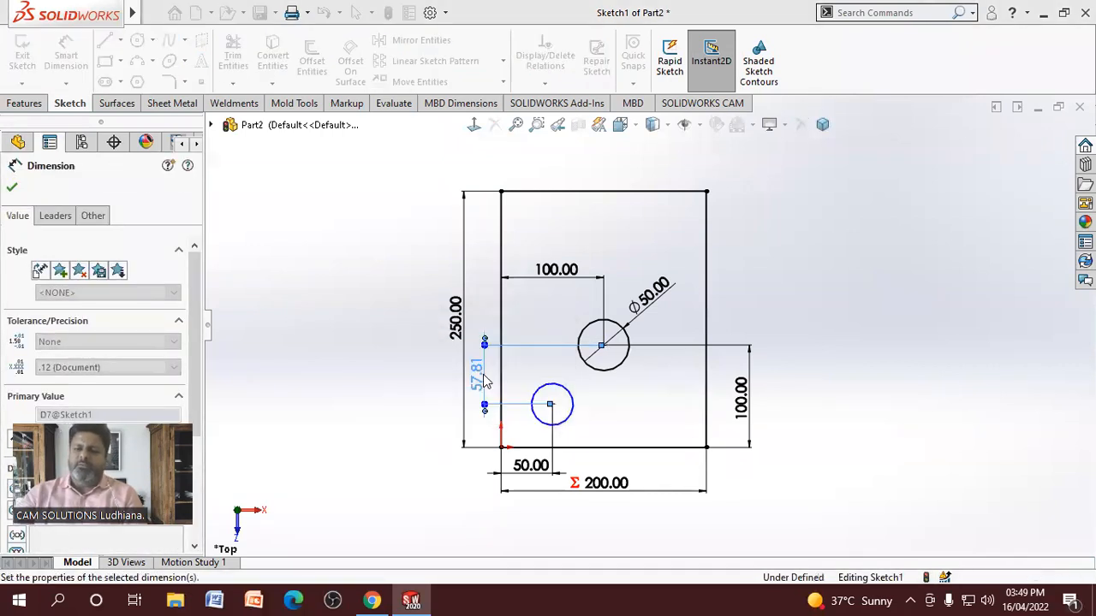
{"action": "left_click", "coordinate": [381, 419]}
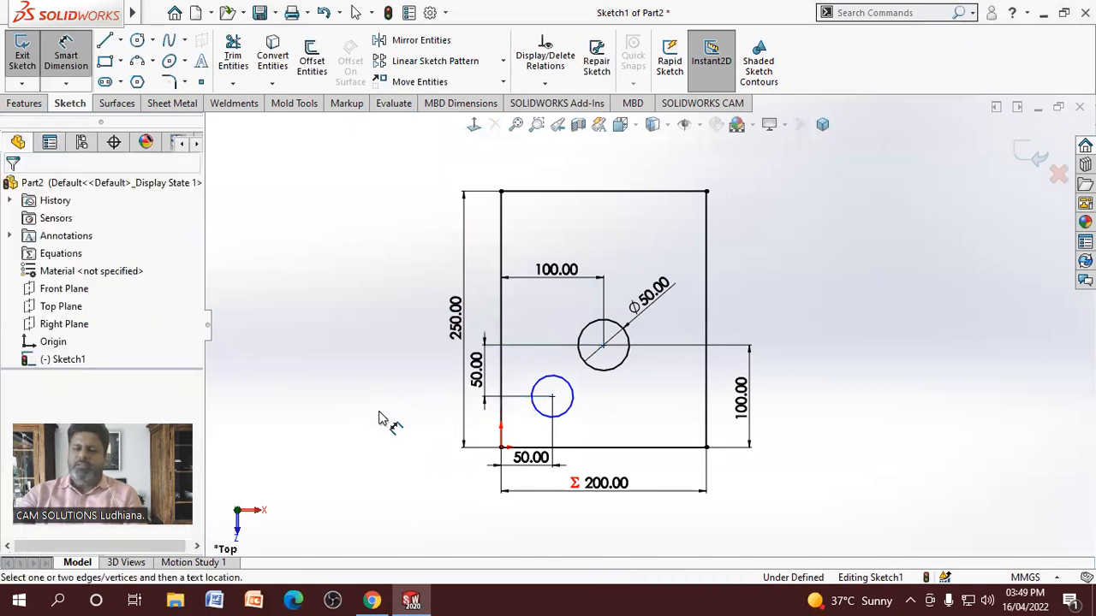
{"action": "right_click", "coordinate": [384, 417]}
{"action": "left_click", "coordinate": [402, 458]}
Dimension the small circle's diameter as 40 mm and leave the Smart Dimension tool
{"action": "left_click", "coordinate": [575, 409]}
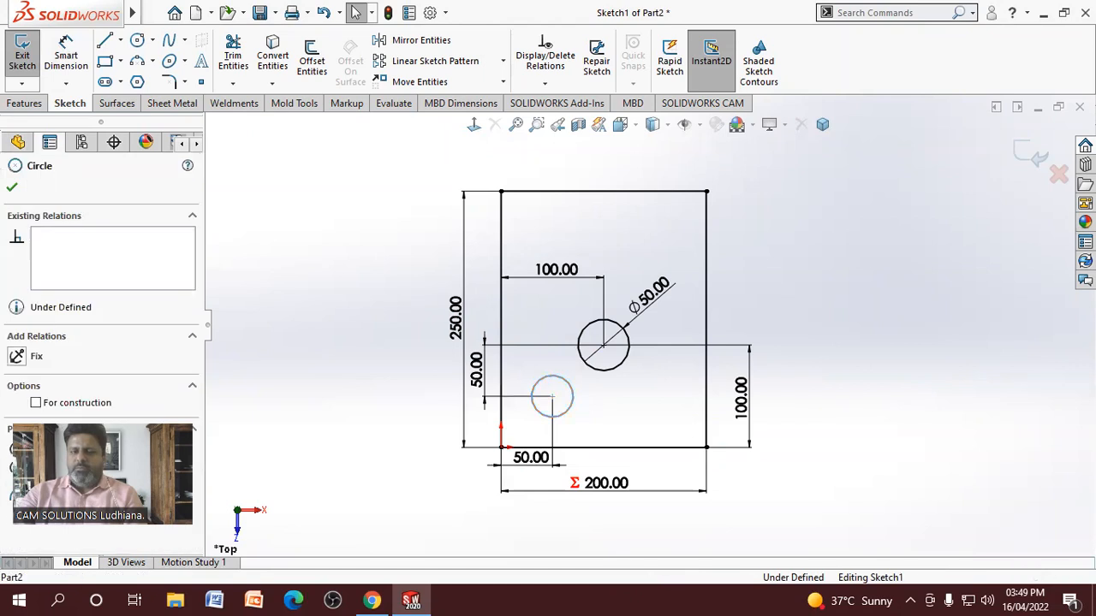
{"action": "left_click", "coordinate": [563, 311]}
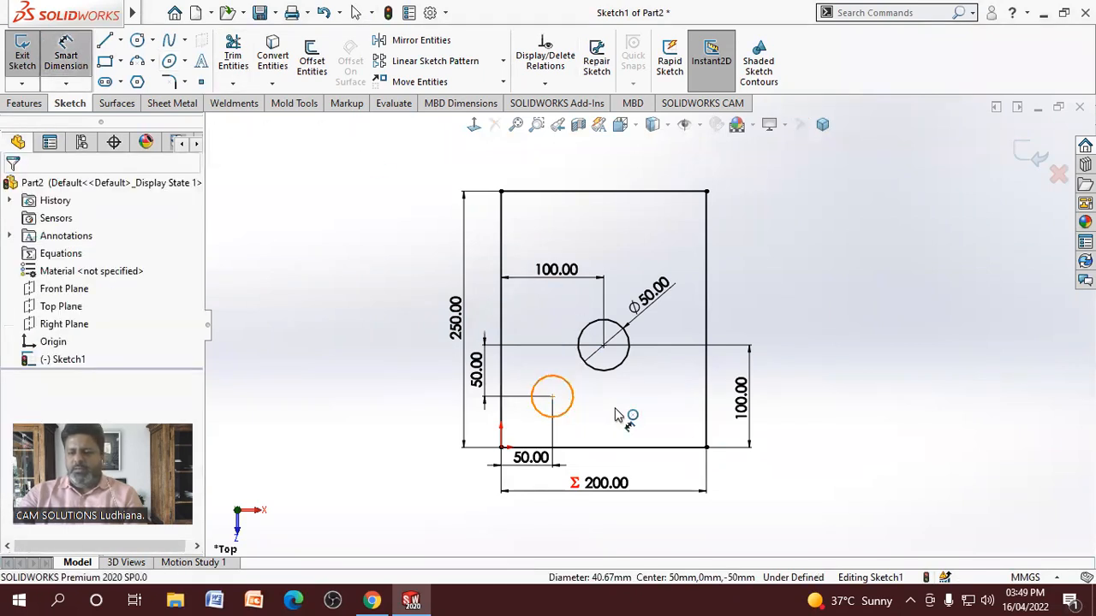
{"action": "left_click", "coordinate": [573, 403]}
{"action": "left_click", "coordinate": [649, 403]}
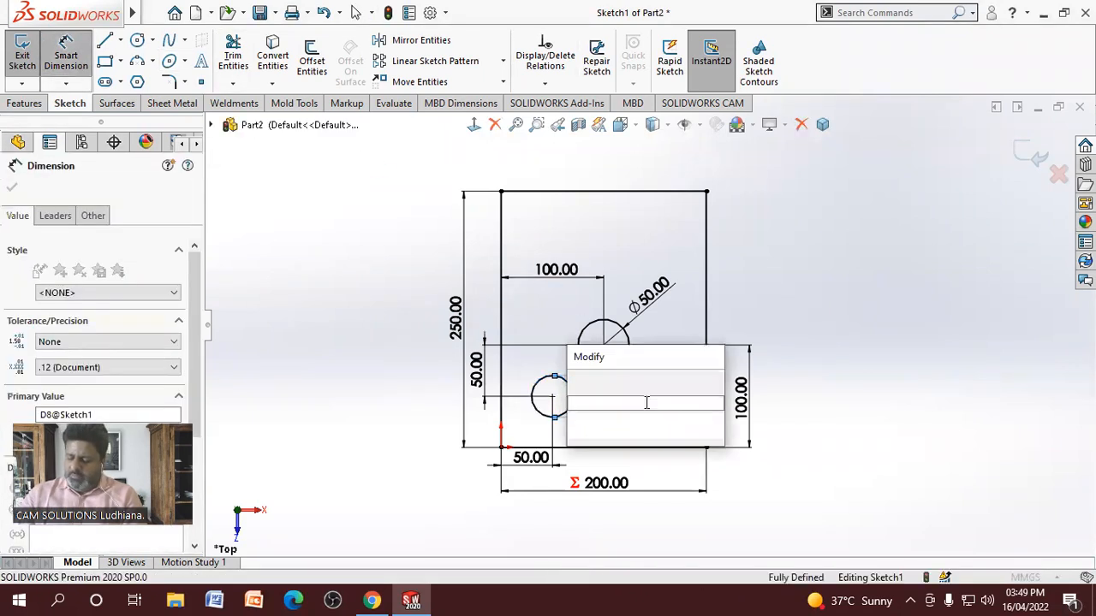
{"action": "type", "text": "40"}
{"action": "key", "text": "Return"}
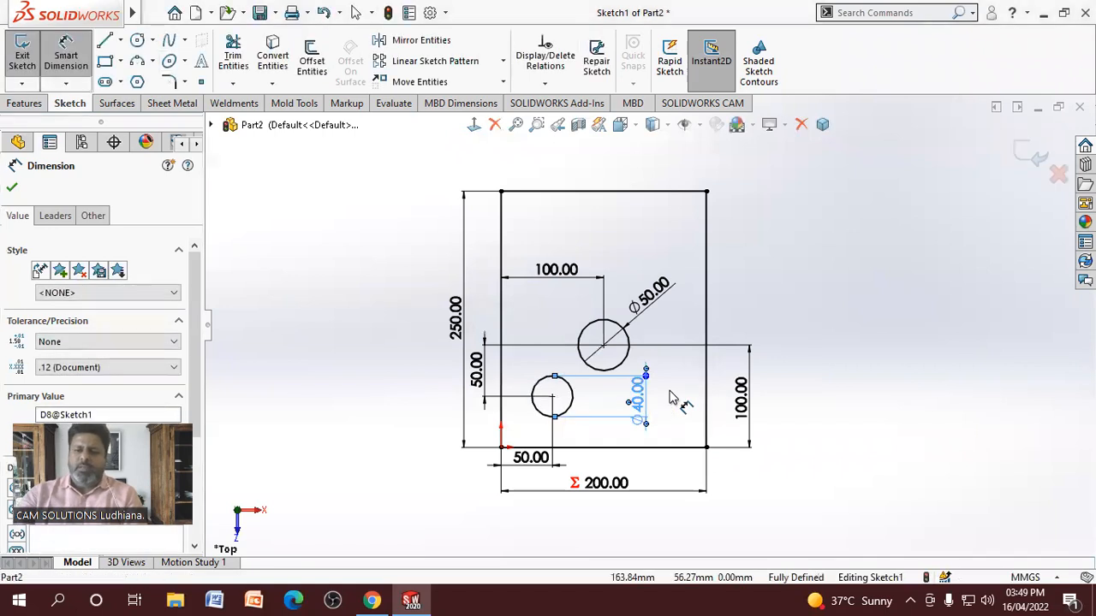
{"action": "key", "text": "Escape"}
{"action": "right_click", "coordinate": [322, 323]}
{"action": "left_click", "coordinate": [355, 360]}
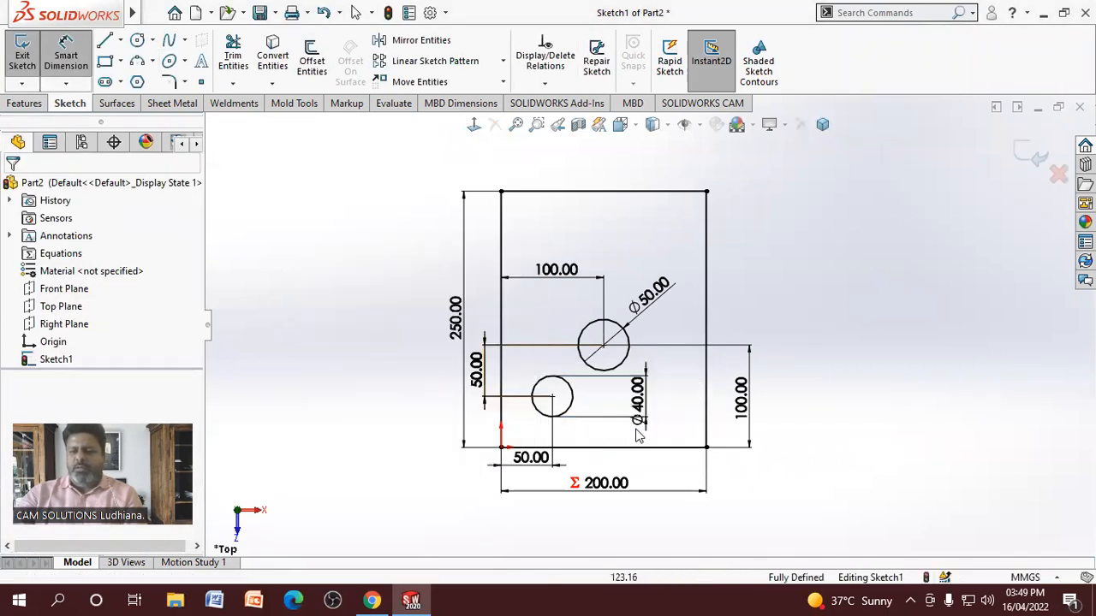
Move the small circle's diameter dimension slightly farther from the circle
{"action": "left_click", "coordinate": [704, 491]}
{"action": "left_click", "coordinate": [859, 446]}
{"action": "mouse_move", "coordinate": [638, 400]}
{"action": "left_mouse_down"}
{"action": "mouse_move", "coordinate": [553, 385]}
{"action": "mouse_move", "coordinate": [642, 391]}
{"action": "mouse_move", "coordinate": [623, 418]}
{"action": "mouse_move", "coordinate": [608, 406]}
{"action": "mouse_move", "coordinate": [620, 449]}
{"action": "mouse_move", "coordinate": [606, 477]}
{"action": "mouse_move", "coordinate": [664, 409]}
{"action": "mouse_move", "coordinate": [655, 398]}
{"action": "left_mouse_up"}
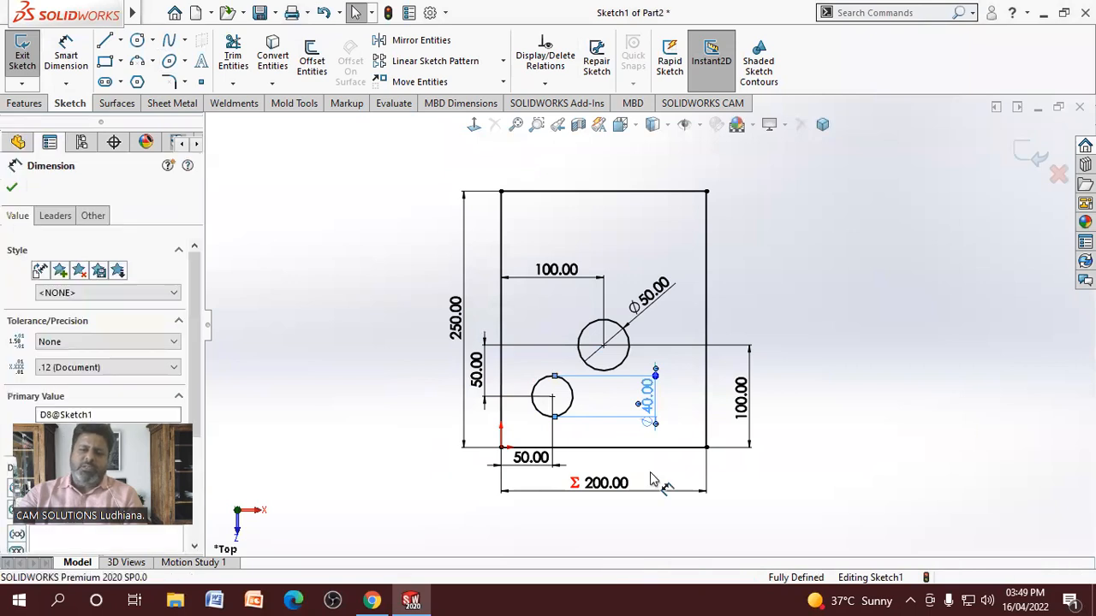
{"action": "left_click", "coordinate": [851, 397]}
Display the small circle's diameter dimension as a radius and reposition it just below and to the right of the circle
{"action": "left_click", "coordinate": [644, 392]}
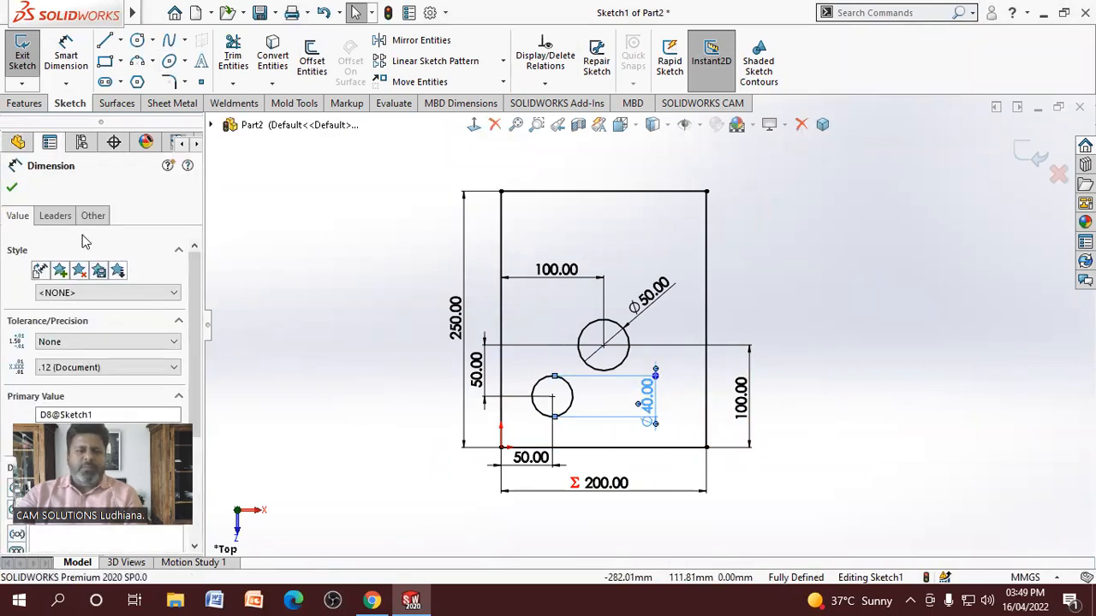
{"action": "left_click", "coordinate": [55, 216]}
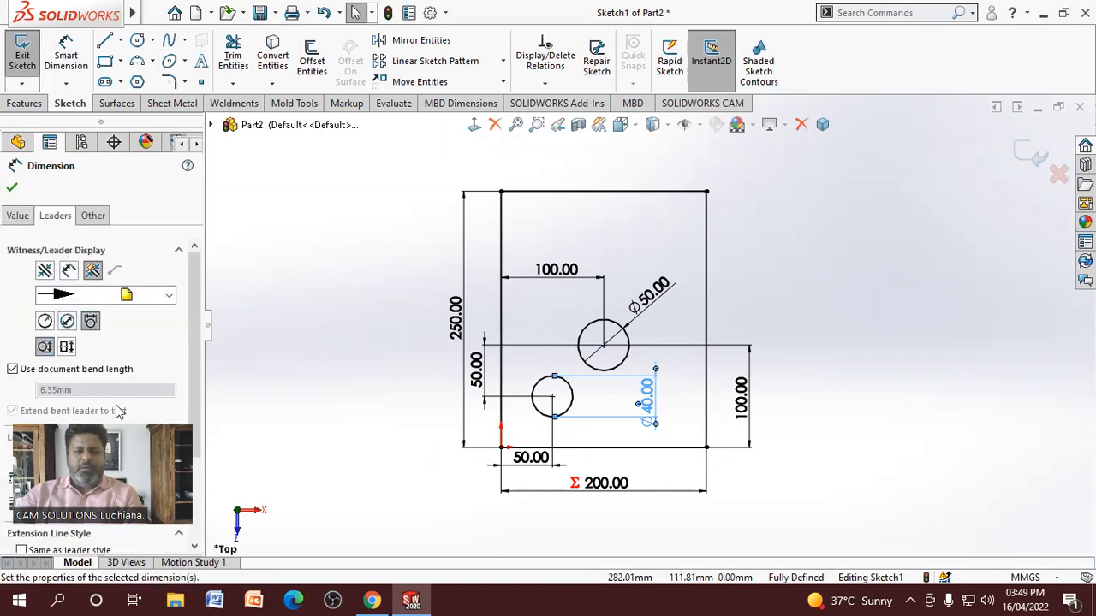
{"action": "left_click", "coordinate": [45, 322]}
{"action": "left_click", "coordinate": [12, 194]}
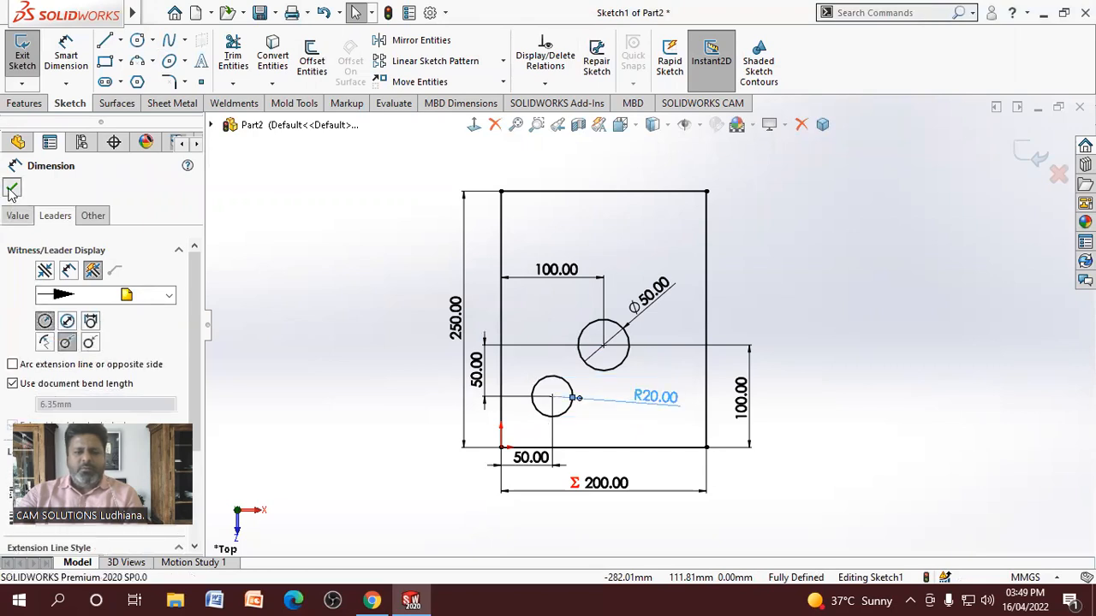
{"action": "left_click", "coordinate": [637, 412]}
{"action": "left_click_drag", "start_coordinate": [637, 412], "coordinate": [609, 428]}
{"action": "left_click", "coordinate": [644, 399]}
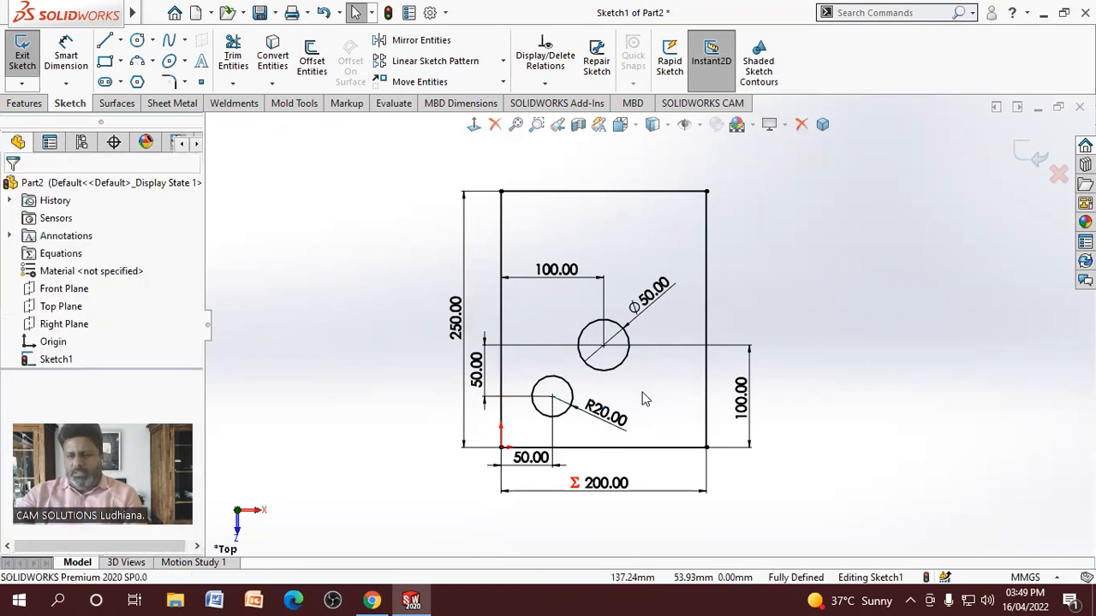
{"action": "double_click", "coordinate": [648, 299]}
{"action": "left_click", "coordinate": [674, 327]}
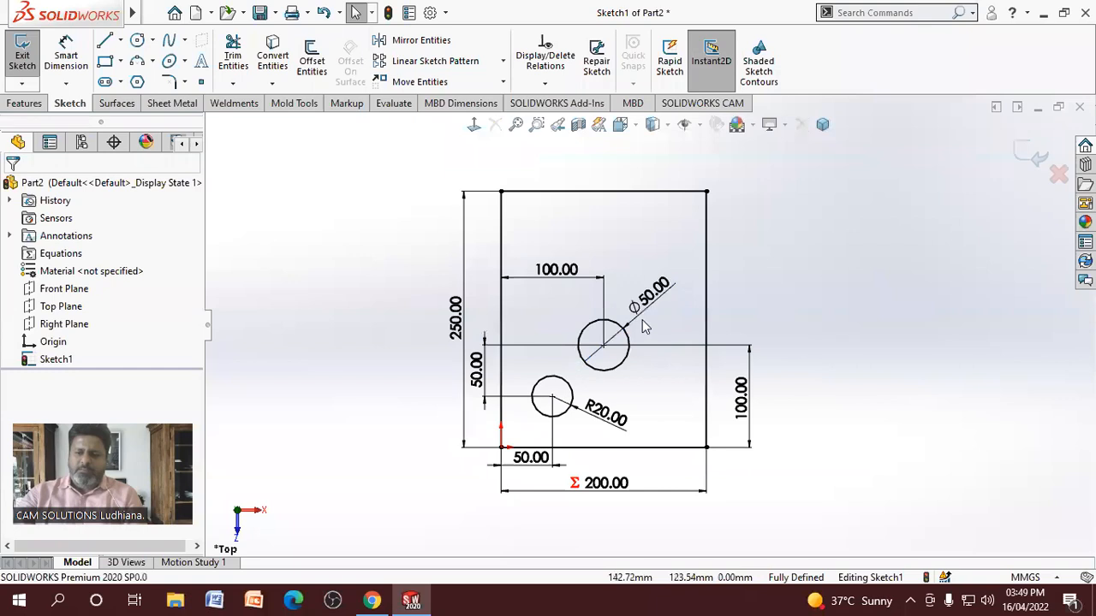
{"action": "left_click", "coordinate": [637, 317]}
{"action": "left_click", "coordinate": [608, 414]}
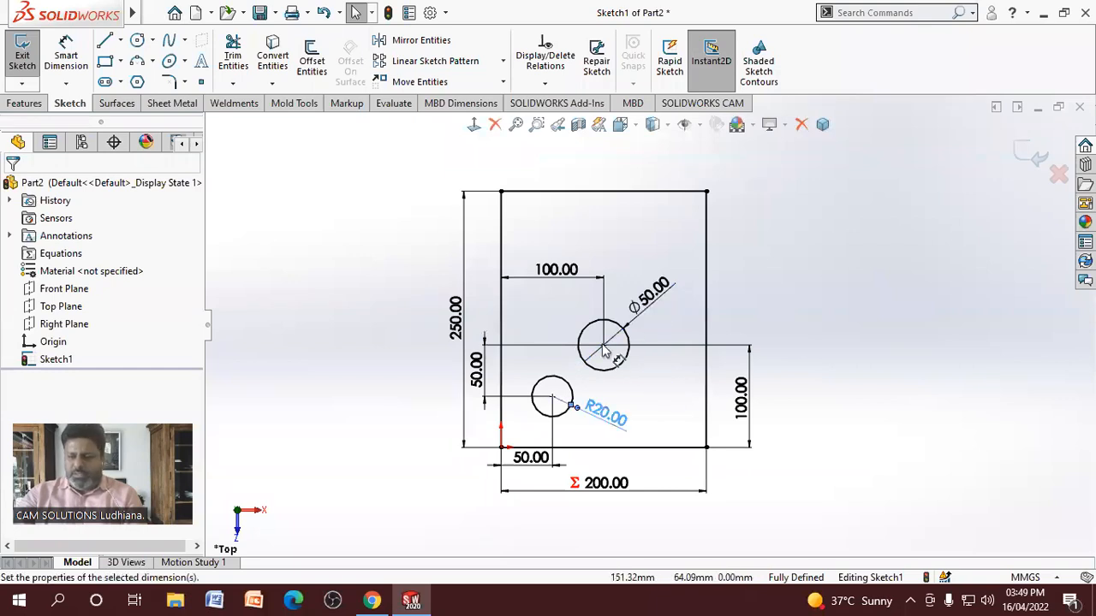
Display the large circle's dimension as a radius and return it to diameter display
{"action": "left_click", "coordinate": [614, 343]}
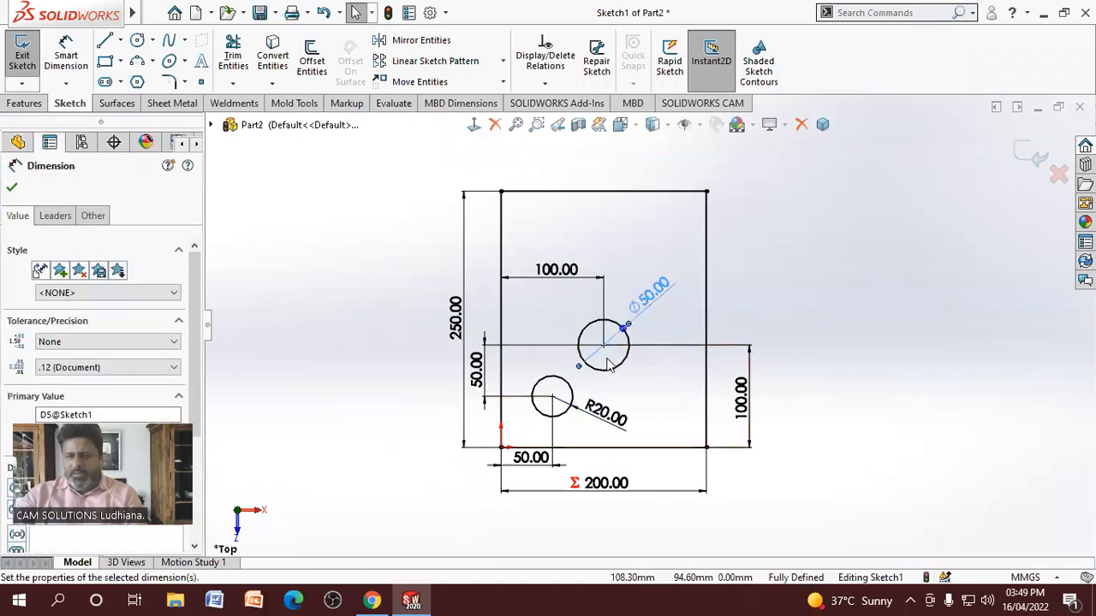
{"action": "left_click", "coordinate": [55, 217]}
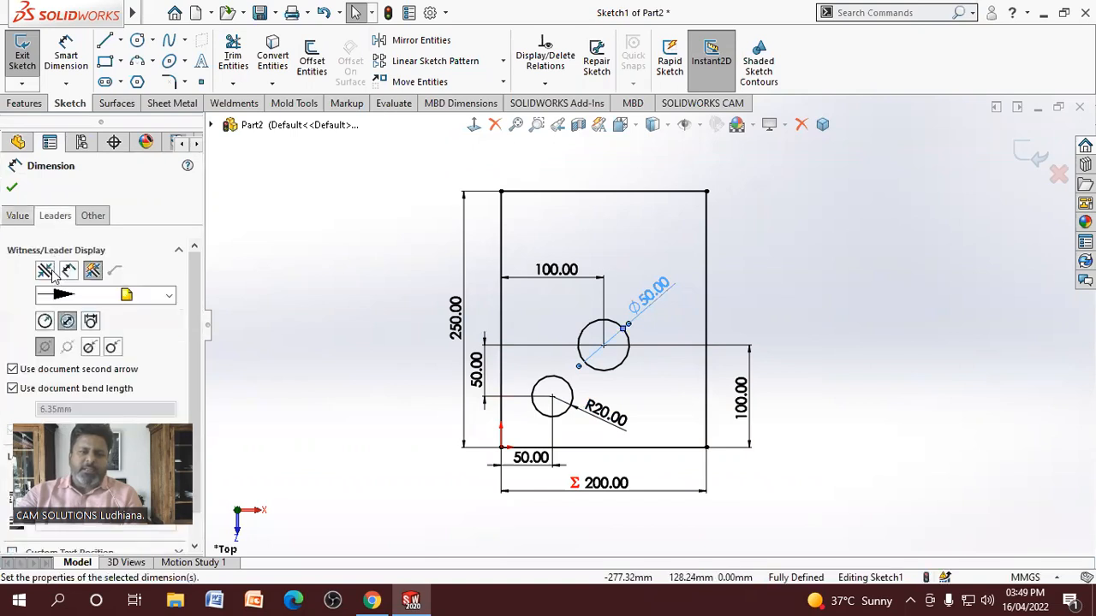
{"action": "left_click", "coordinate": [45, 328]}
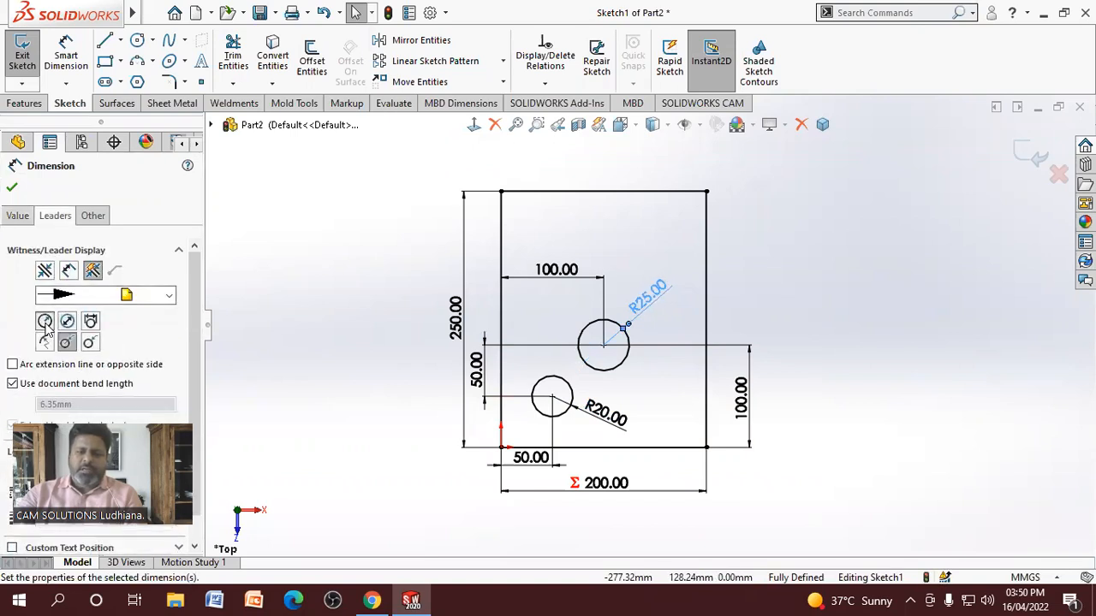
{"action": "left_click", "coordinate": [68, 322]}
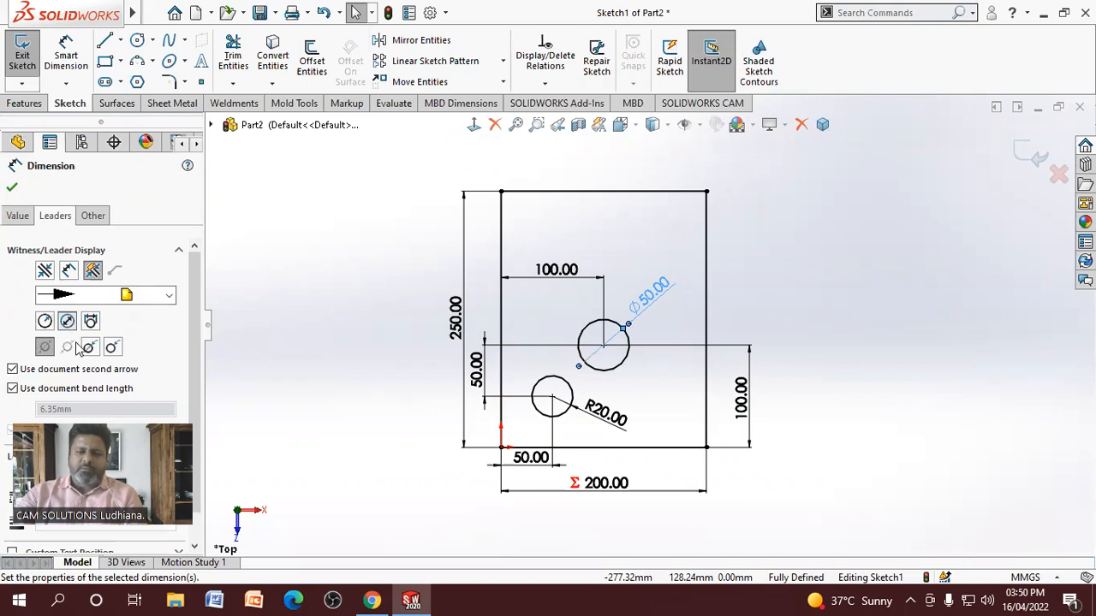
Try the open and solid leader styles on the large circle's diameter dimension and switch it to linear display
{"action": "left_click", "coordinate": [93, 348]}
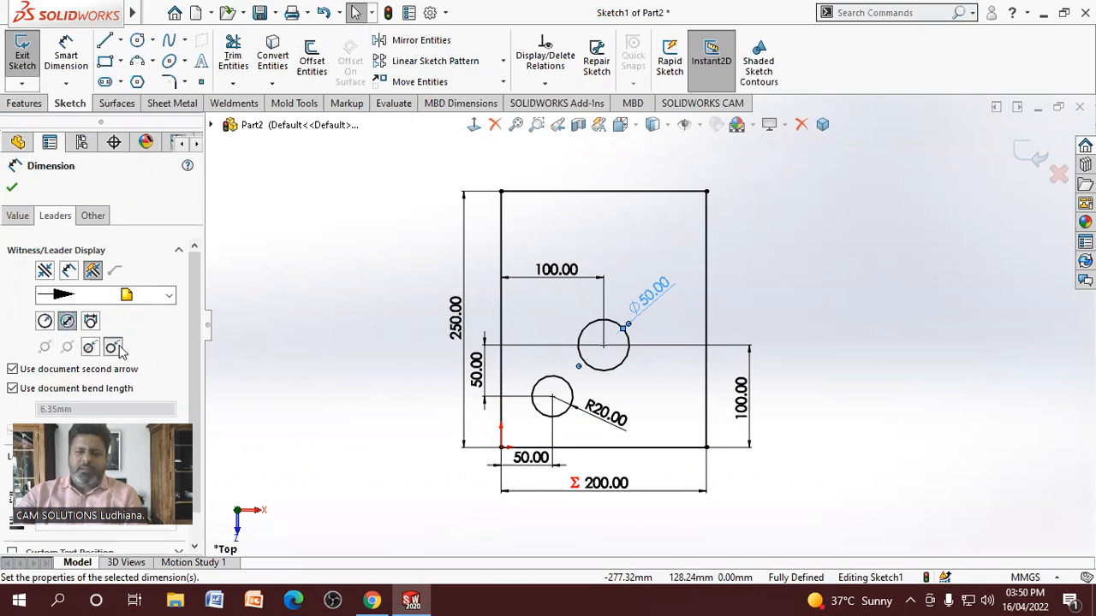
{"action": "left_click", "coordinate": [90, 348]}
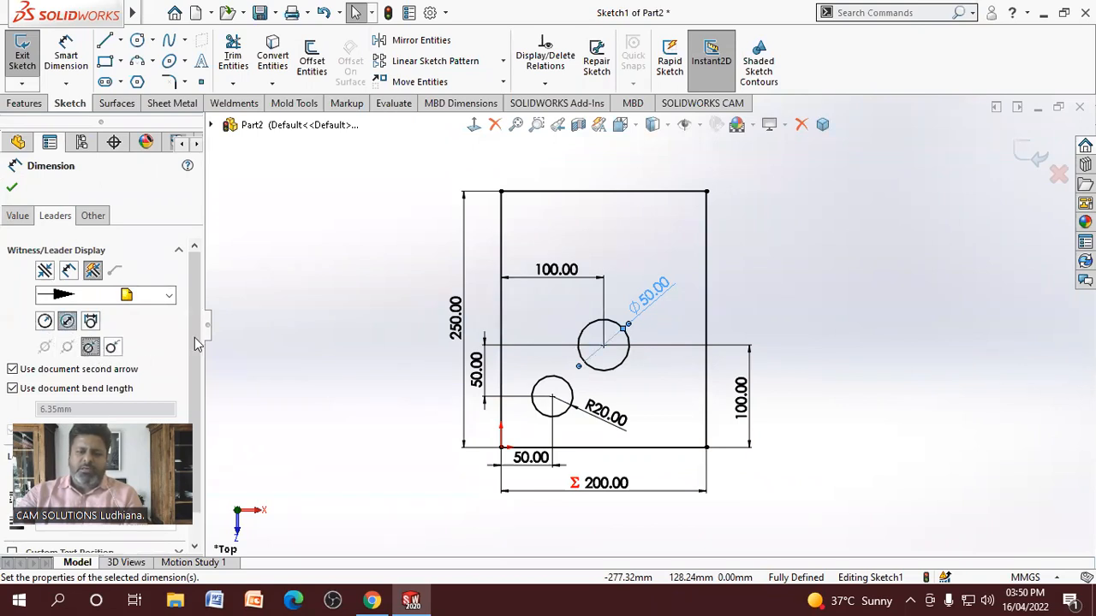
{"action": "left_click", "coordinate": [91, 322]}
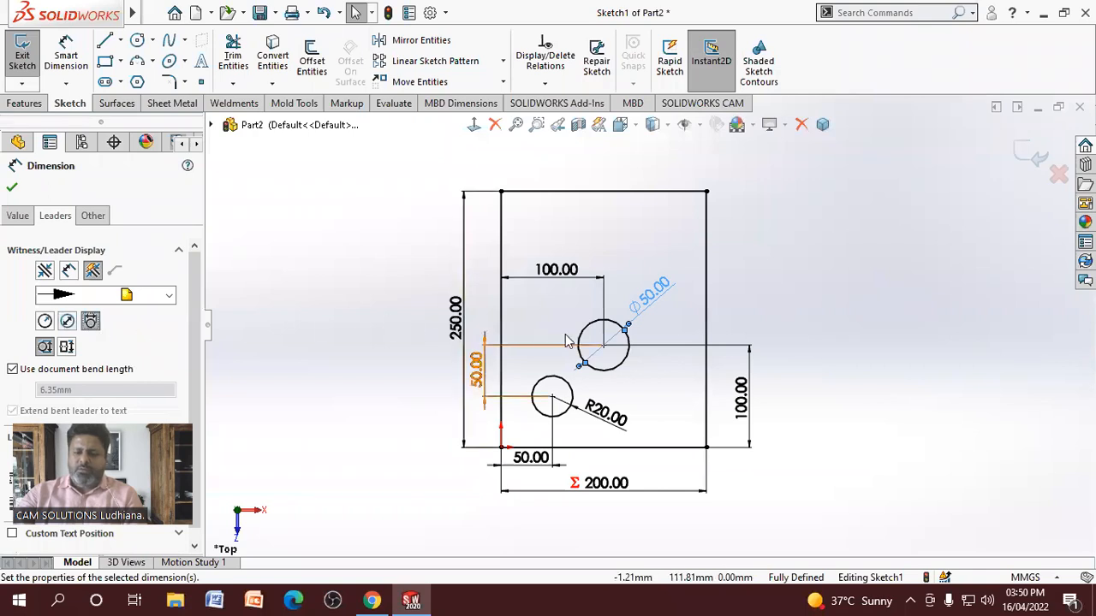
{"action": "left_click", "coordinate": [67, 323]}
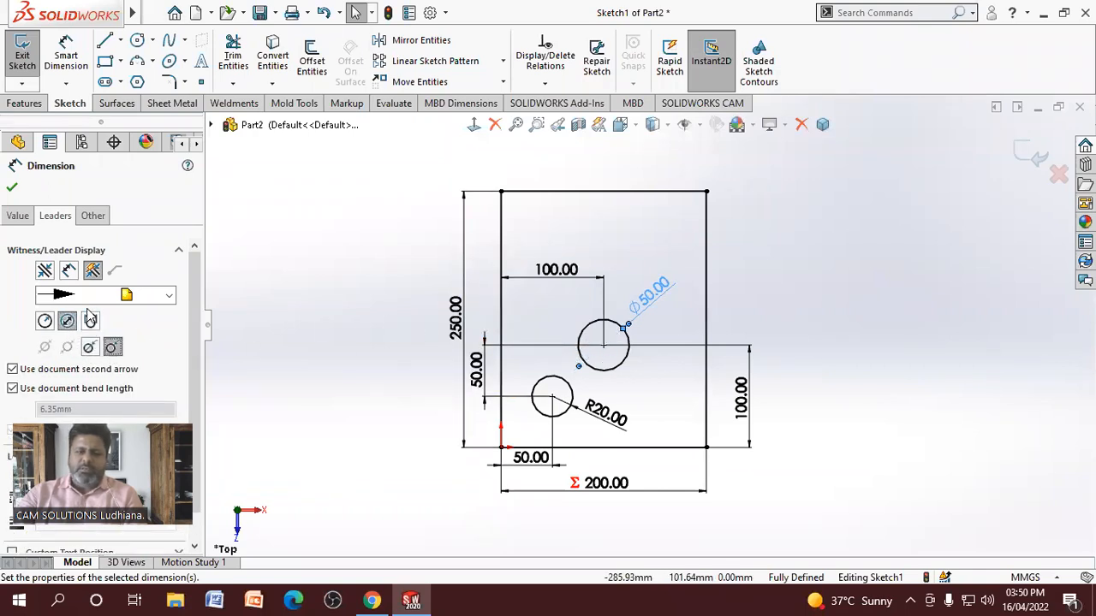
{"action": "left_click", "coordinate": [89, 322]}
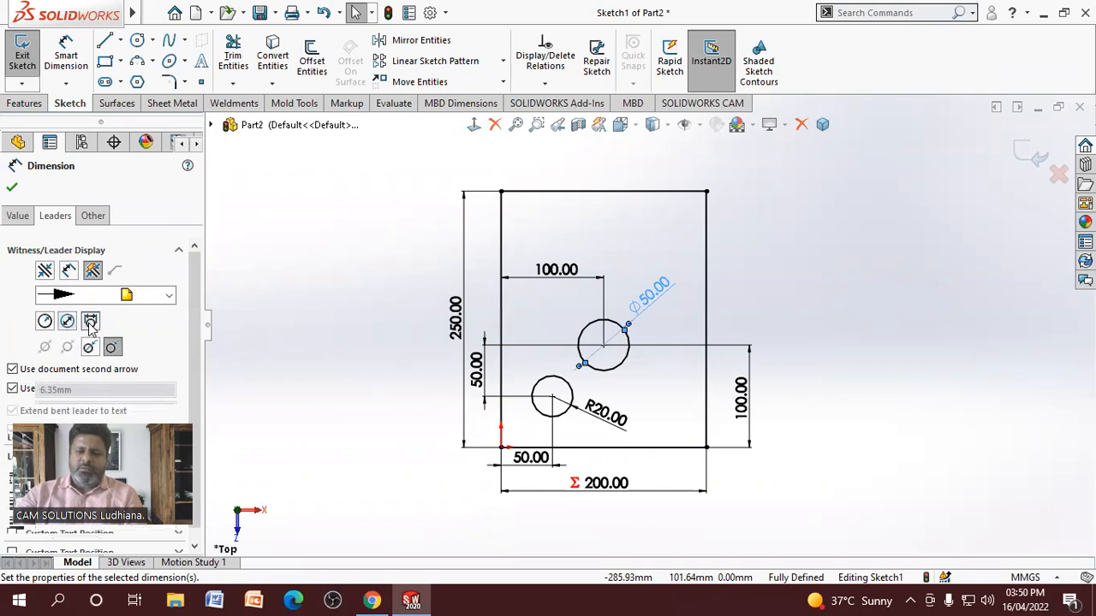
Sketch a line about 162 mm long sloping down and outward from the rectangle's upper-right corner
{"action": "left_click", "coordinate": [12, 188]}
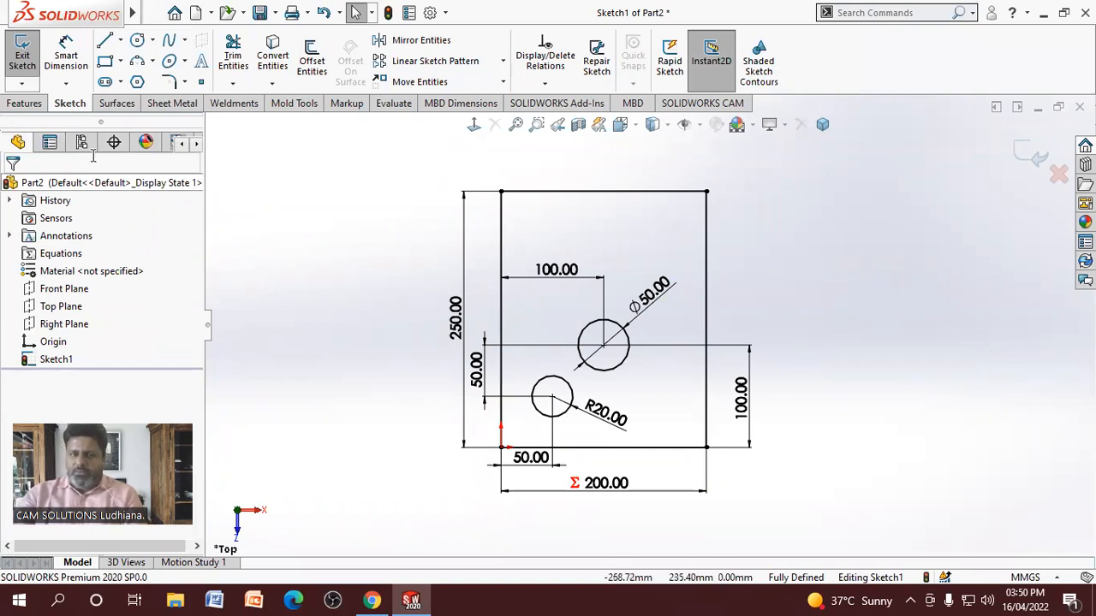
{"action": "left_click", "coordinate": [106, 43]}
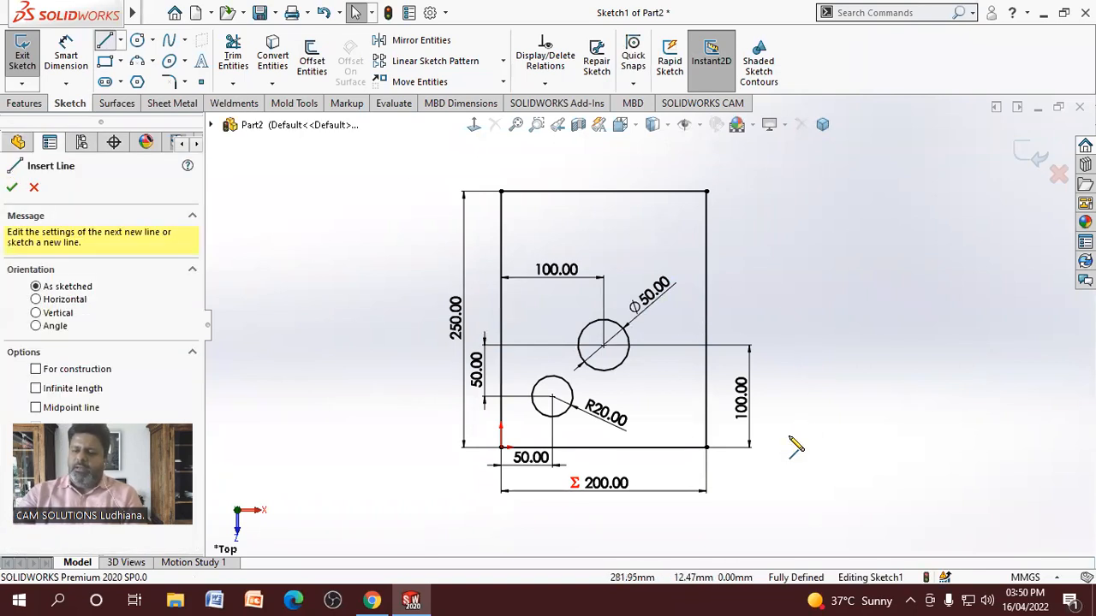
{"action": "scroll", "coordinate": [556, 454], "scroll_direction": "up", "scroll_amount": 4}
{"action": "scroll", "coordinate": [774, 325], "scroll_direction": "down", "scroll_amount": 3}
{"action": "scroll", "coordinate": [664, 478], "scroll_direction": "up", "scroll_amount": 2}
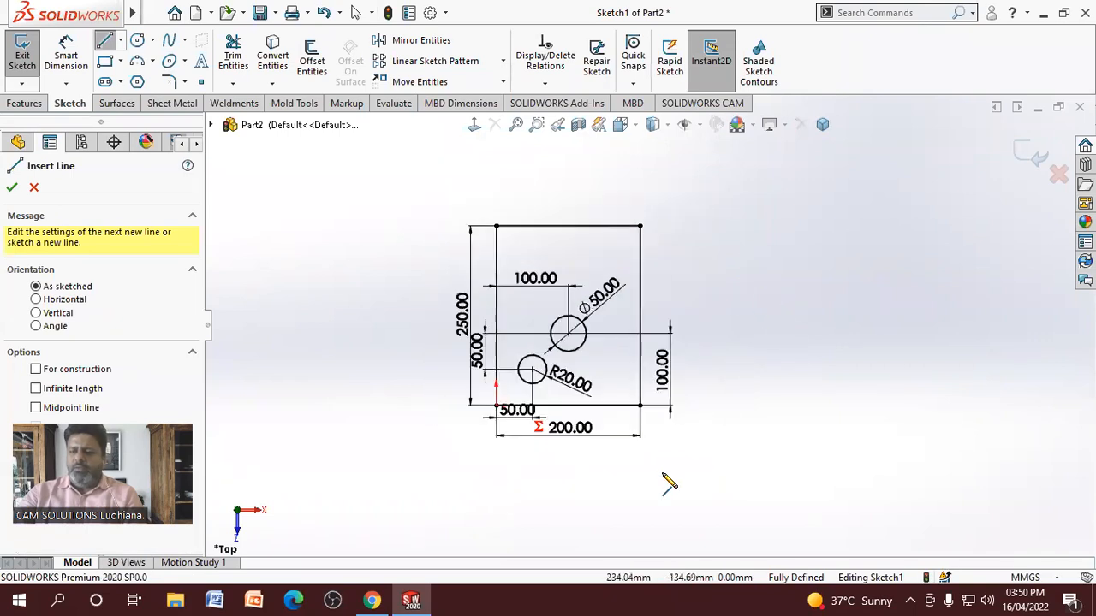
{"action": "scroll", "coordinate": [770, 351], "scroll_direction": "down", "scroll_amount": 1}
{"action": "left_click", "coordinate": [608, 224]}
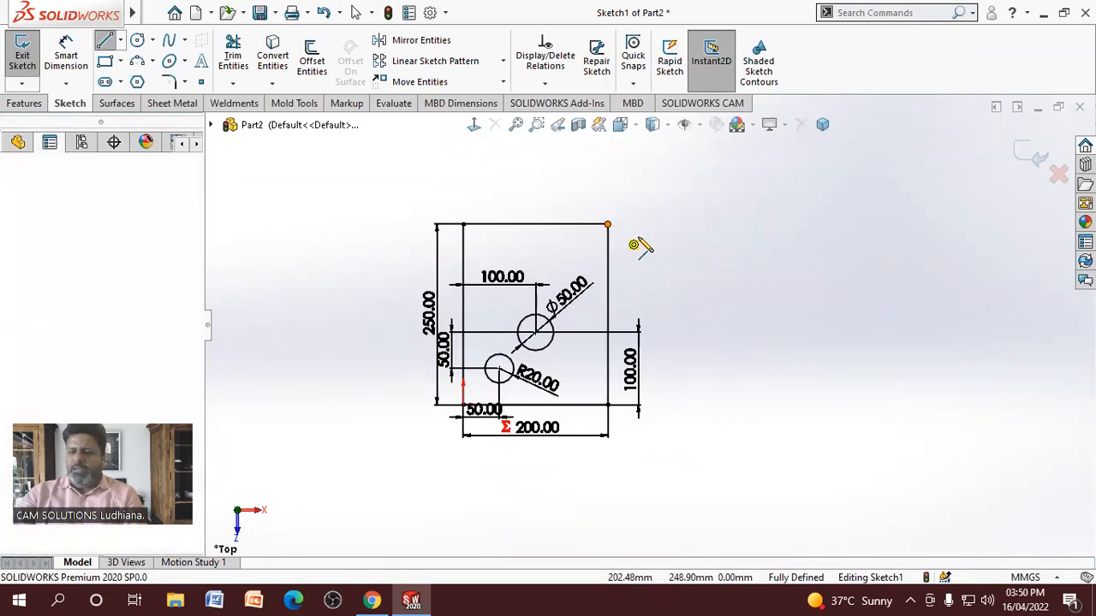
{"action": "left_click", "coordinate": [711, 280]}
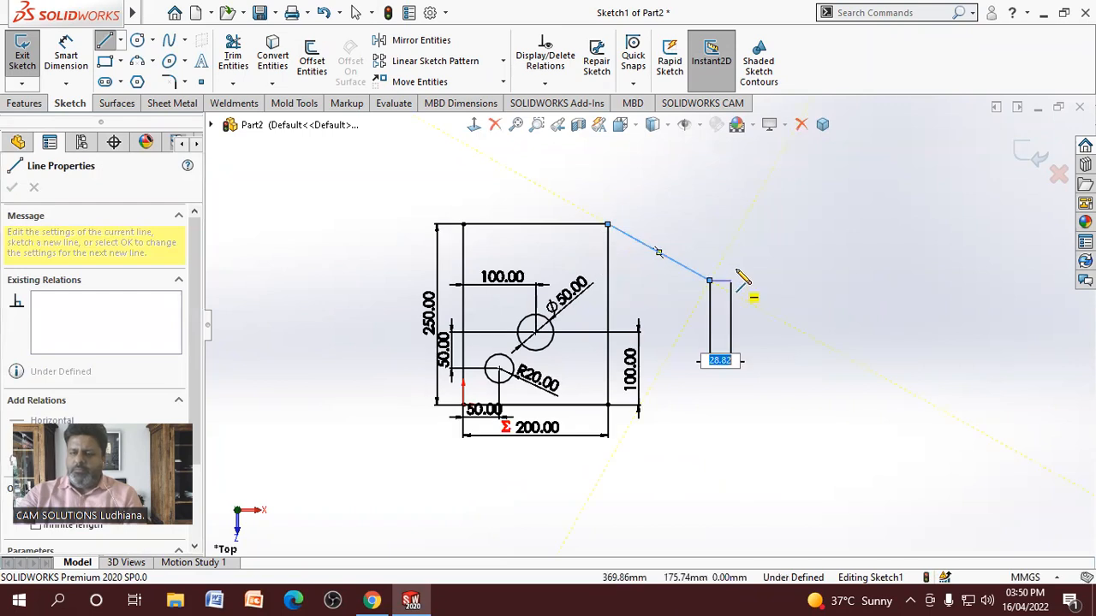
{"action": "right_click", "coordinate": [740, 262]}
{"action": "left_click", "coordinate": [766, 283]}
{"action": "scroll", "coordinate": [697, 225], "scroll_direction": "down", "scroll_amount": 1}
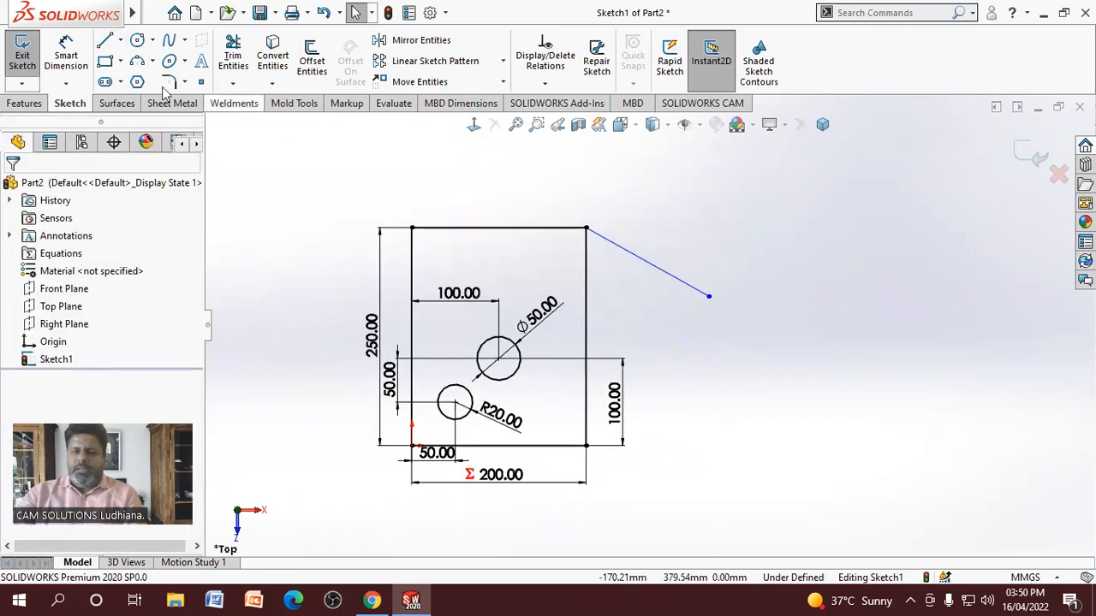
Dimension the upper slanted line's length and set it to 150 mm
{"action": "left_click", "coordinate": [66, 56]}
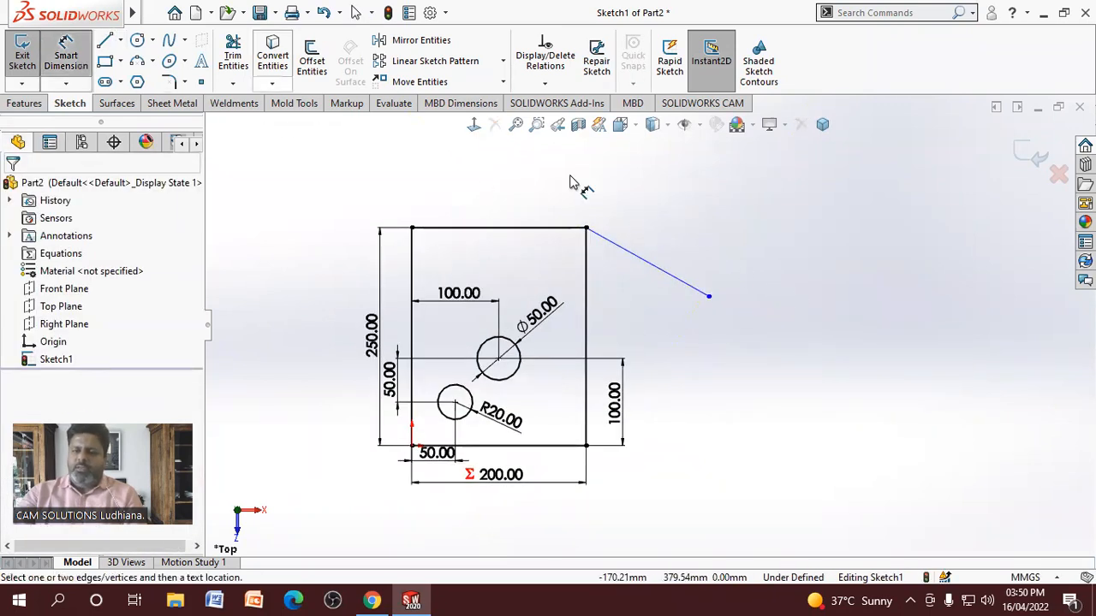
{"action": "left_click", "coordinate": [648, 251]}
{"action": "left_click", "coordinate": [663, 233]}
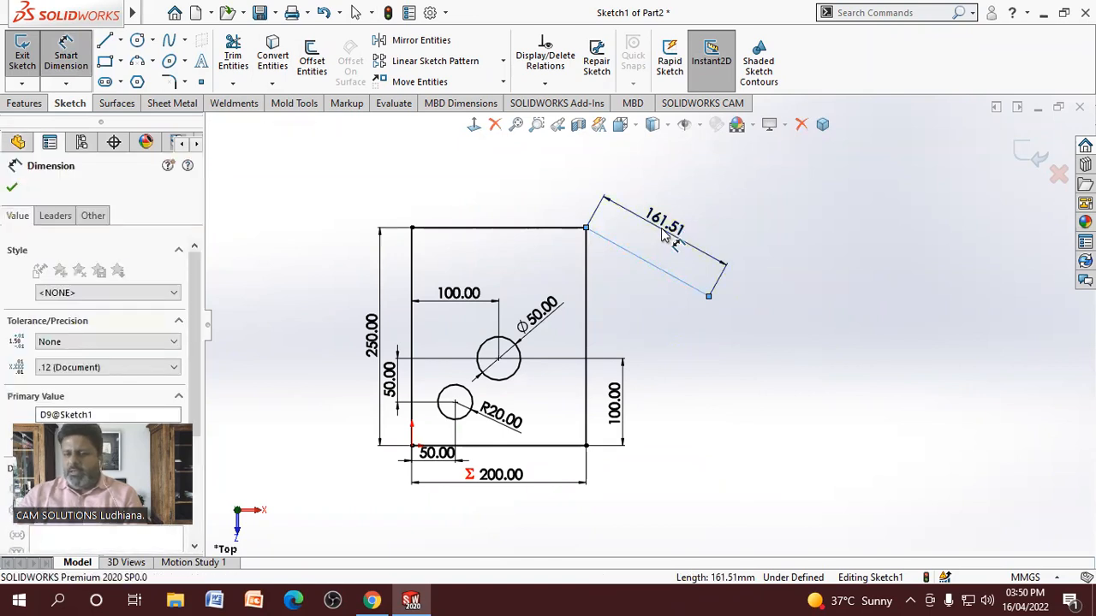
{"action": "type", "text": "150"}
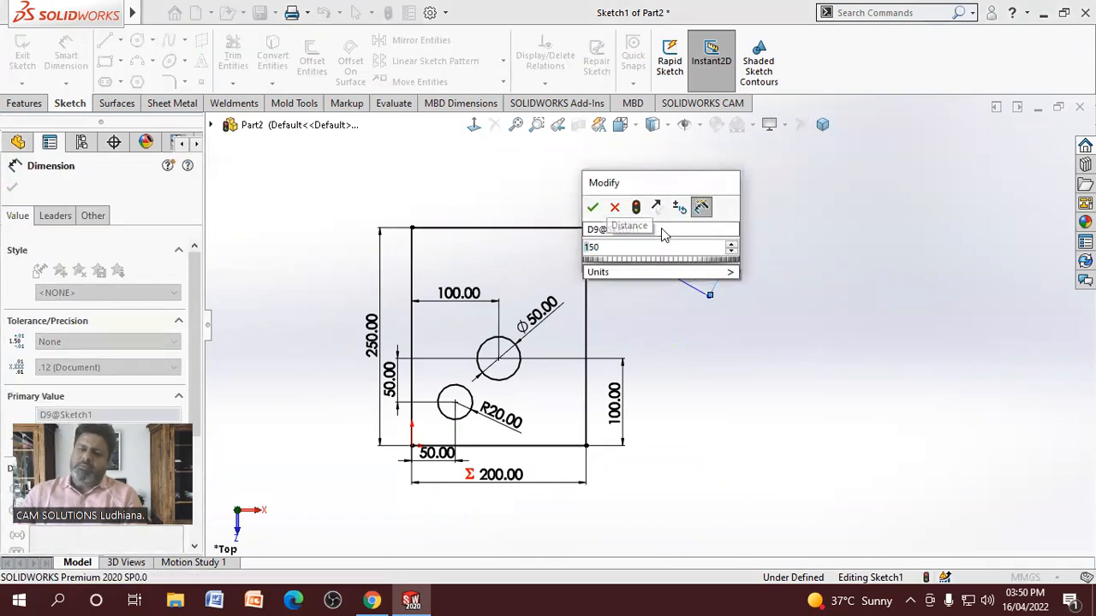
{"action": "key", "text": "Return"}
{"action": "left_click", "coordinate": [764, 267]}
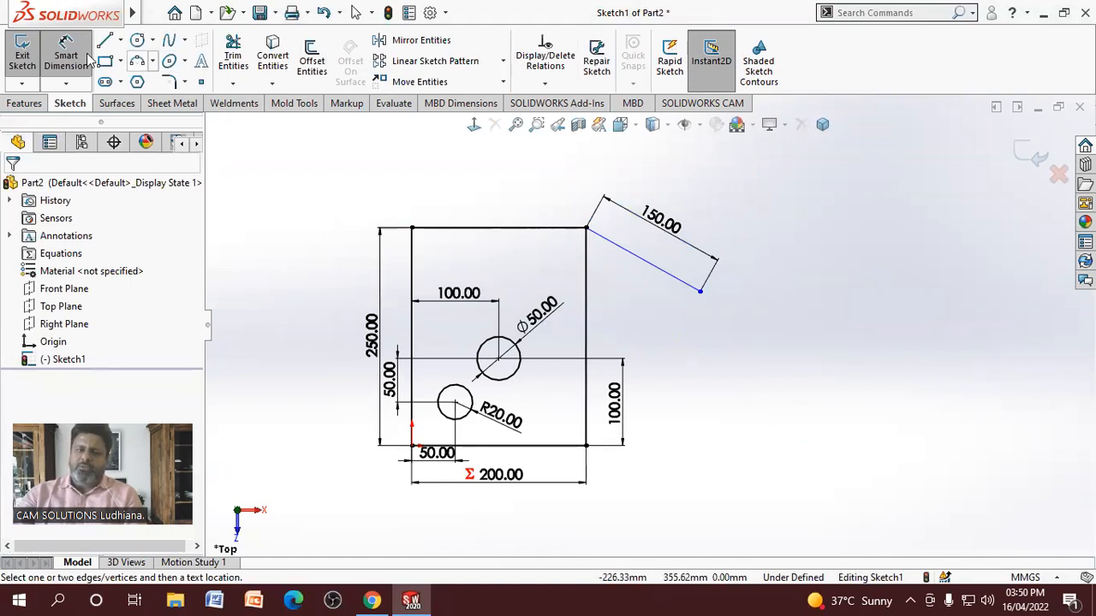
Dimension the angle between the rectangle's right edge and the upper slanted line as 60 degrees
{"action": "left_click", "coordinate": [586, 290]}
{"action": "left_click", "coordinate": [638, 272]}
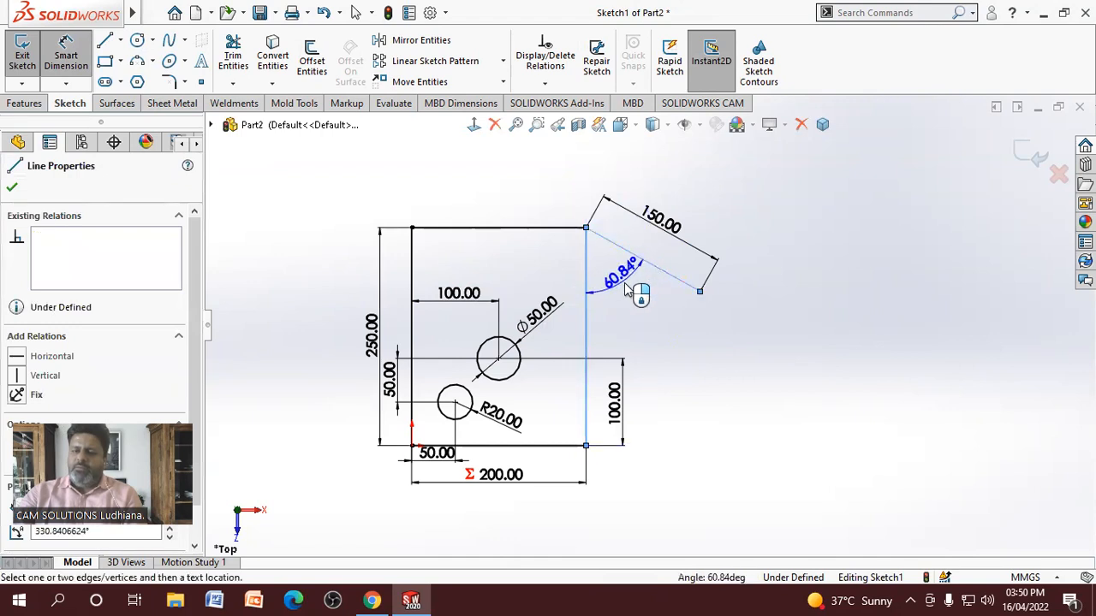
{"action": "left_click", "coordinate": [635, 295]}
{"action": "type", "text": "60"}
{"action": "key", "text": "Return"}
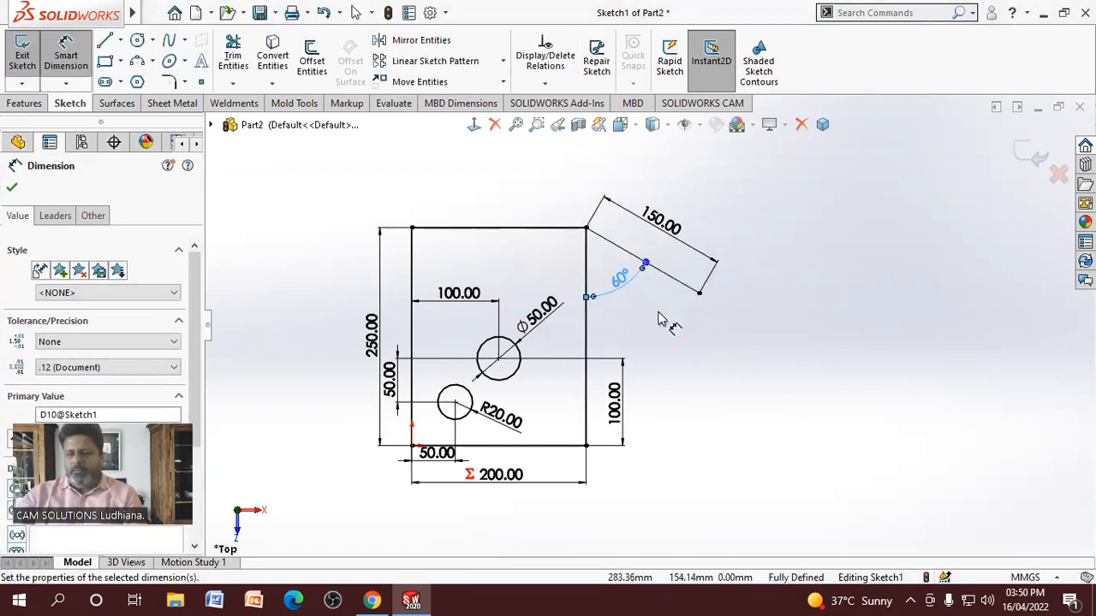
{"action": "left_click", "coordinate": [659, 318]}
Sketch a line about 166 mm long rising outward from the rectangle's lower-right corner and move the large circle's vertical dimension inside the rectangle
{"action": "key", "text": "l"}
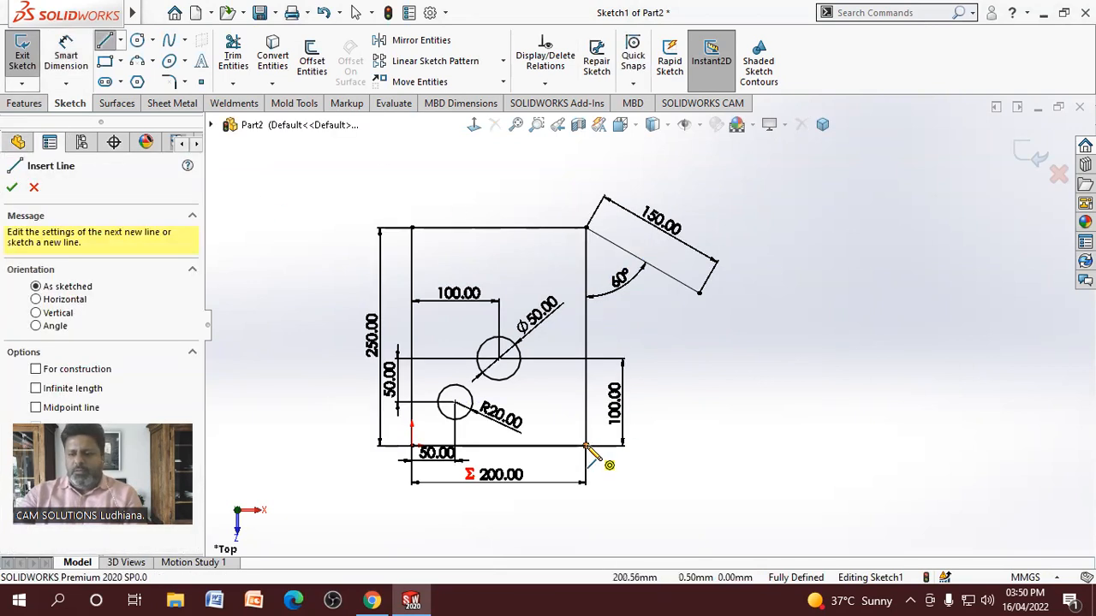
{"action": "left_click", "coordinate": [587, 446]}
{"action": "right_click", "coordinate": [719, 389]}
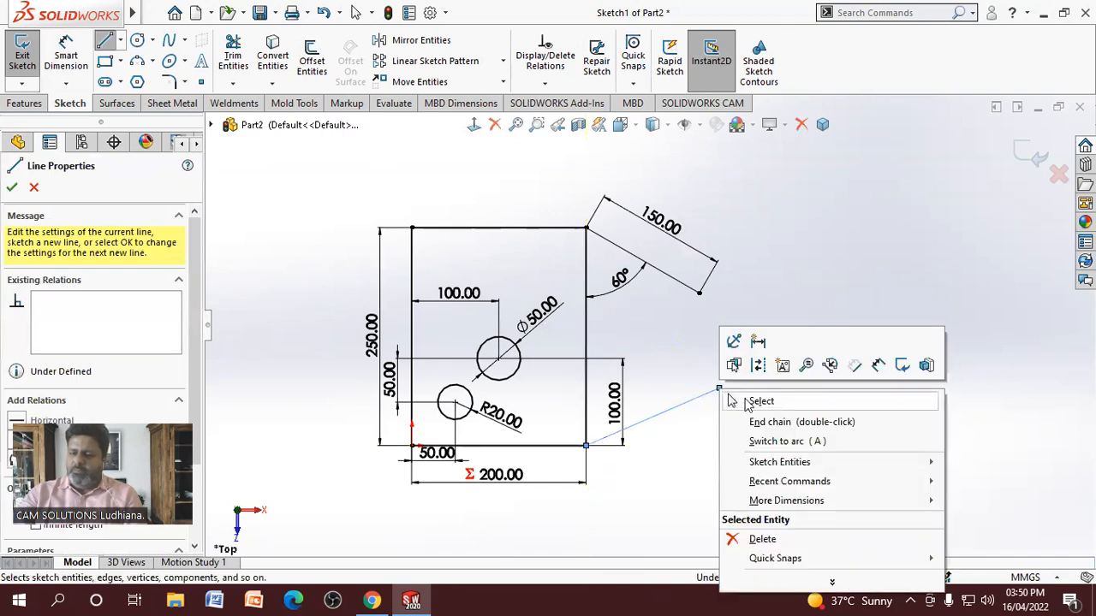
{"action": "left_click", "coordinate": [746, 401]}
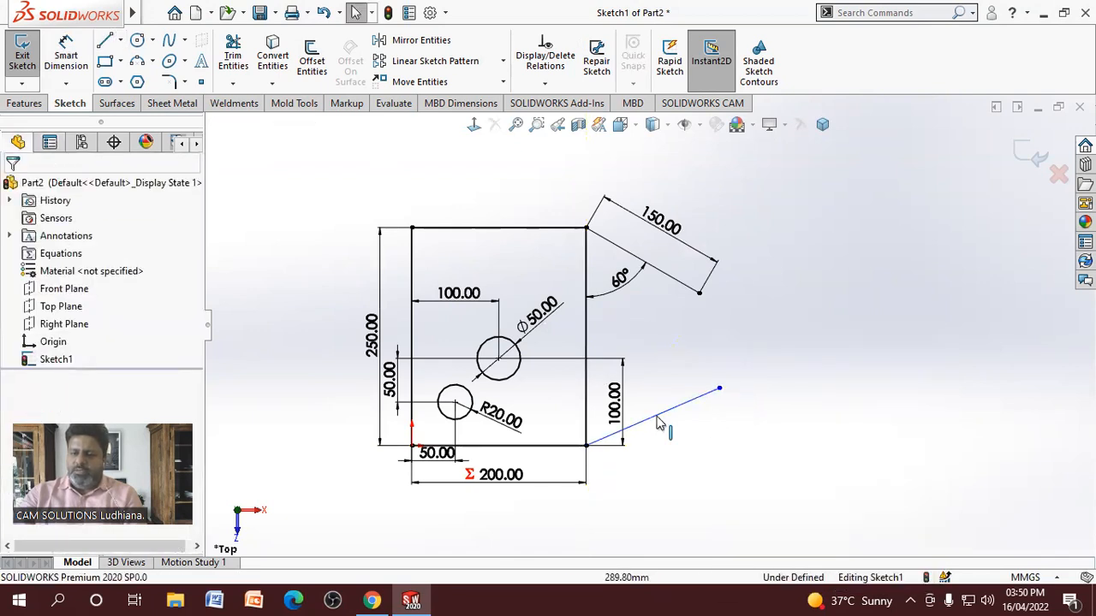
{"action": "left_click_drag", "start_coordinate": [623, 411], "coordinate": [559, 404]}
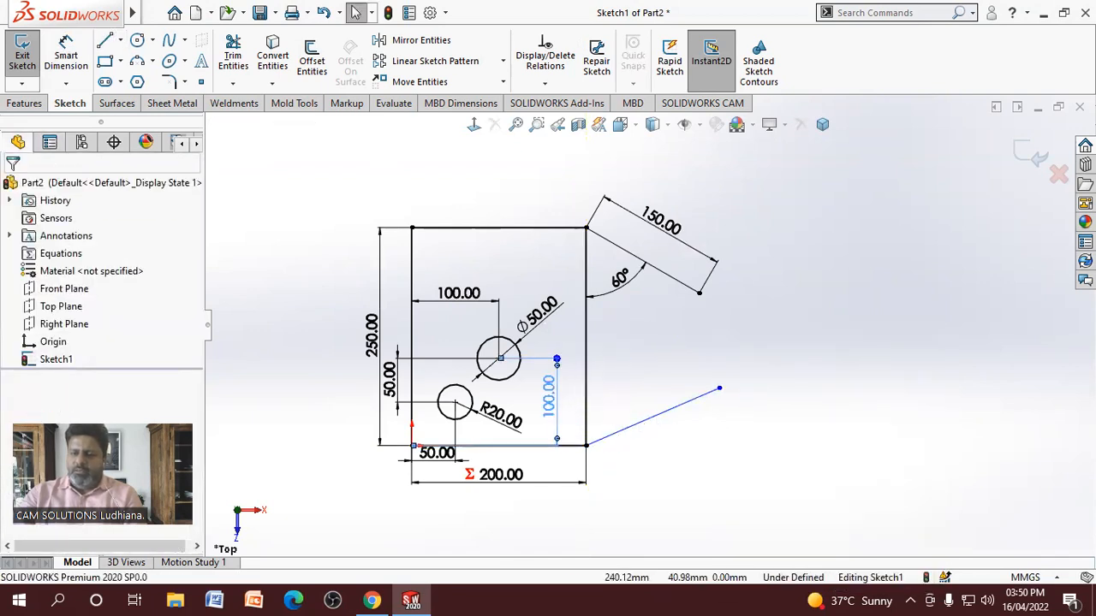
{"action": "left_click", "coordinate": [721, 463]}
Dimension the angle between the rectangle's right edge and the lower slanted line as 60 degrees
{"action": "left_click", "coordinate": [73, 53]}
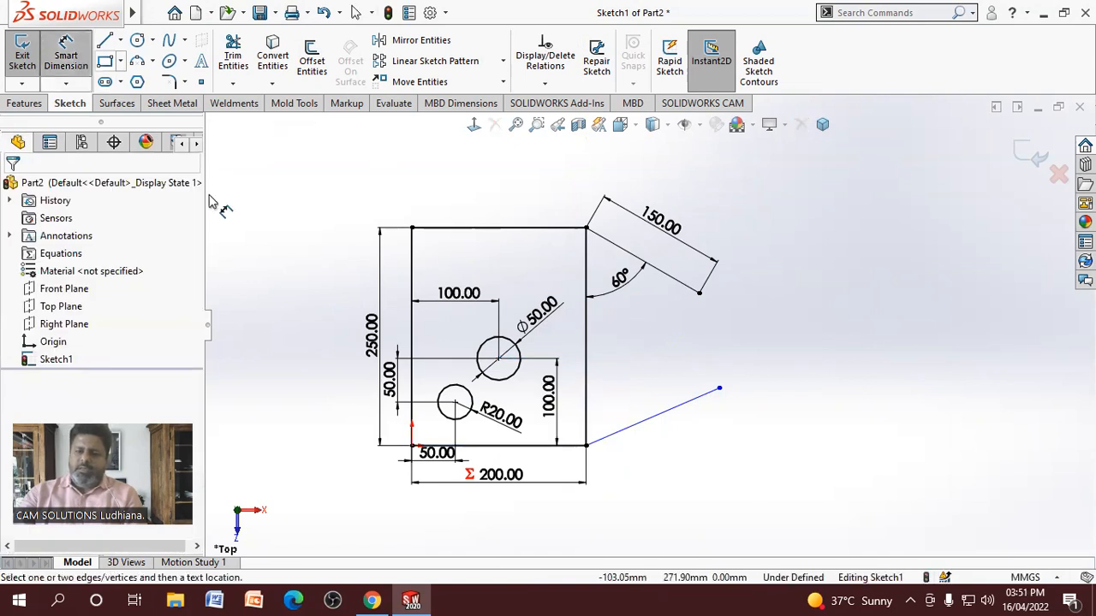
{"action": "left_click", "coordinate": [586, 381]}
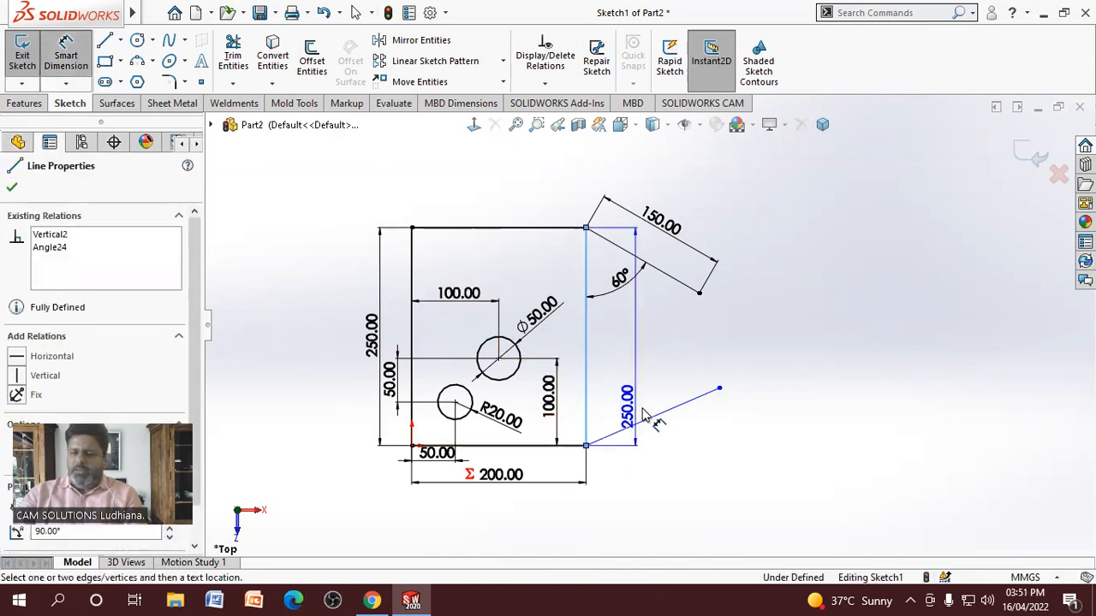
{"action": "left_click", "coordinate": [651, 416]}
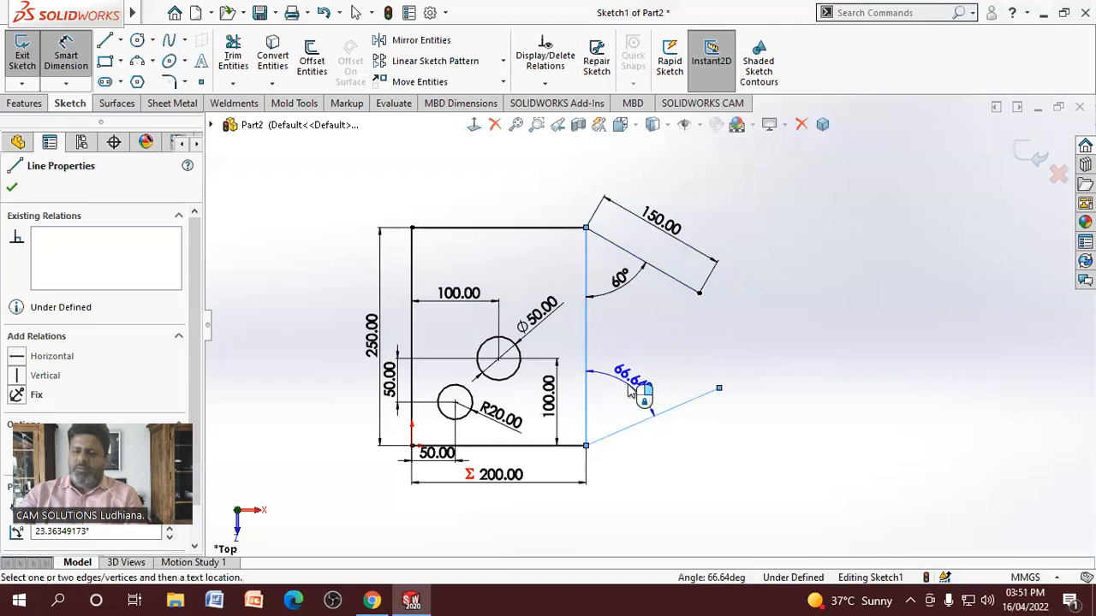
{"action": "left_click", "coordinate": [631, 390]}
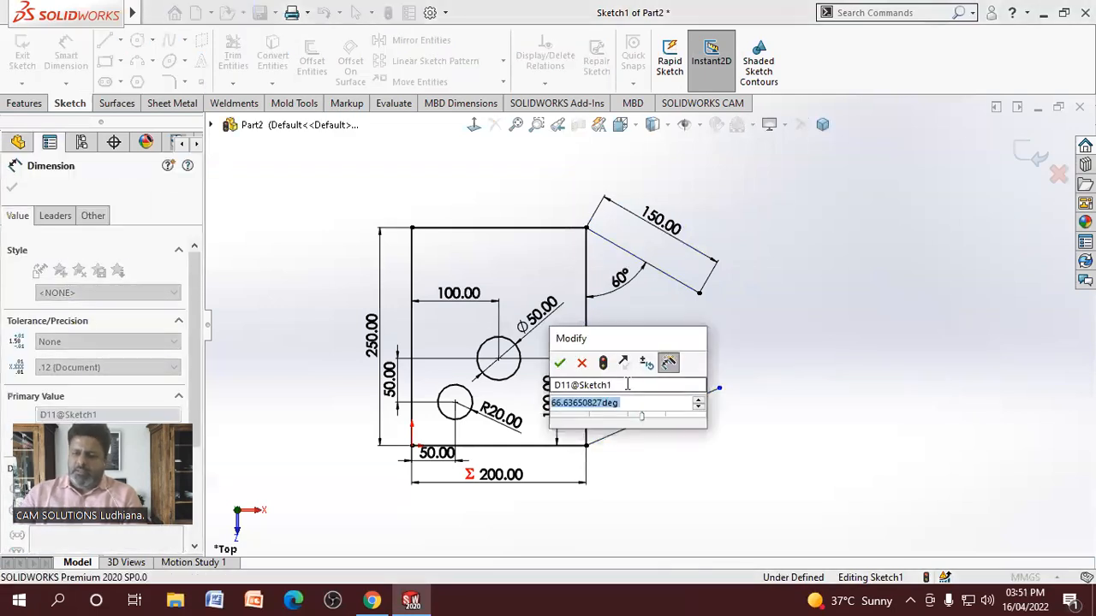
{"action": "type", "text": "60"}
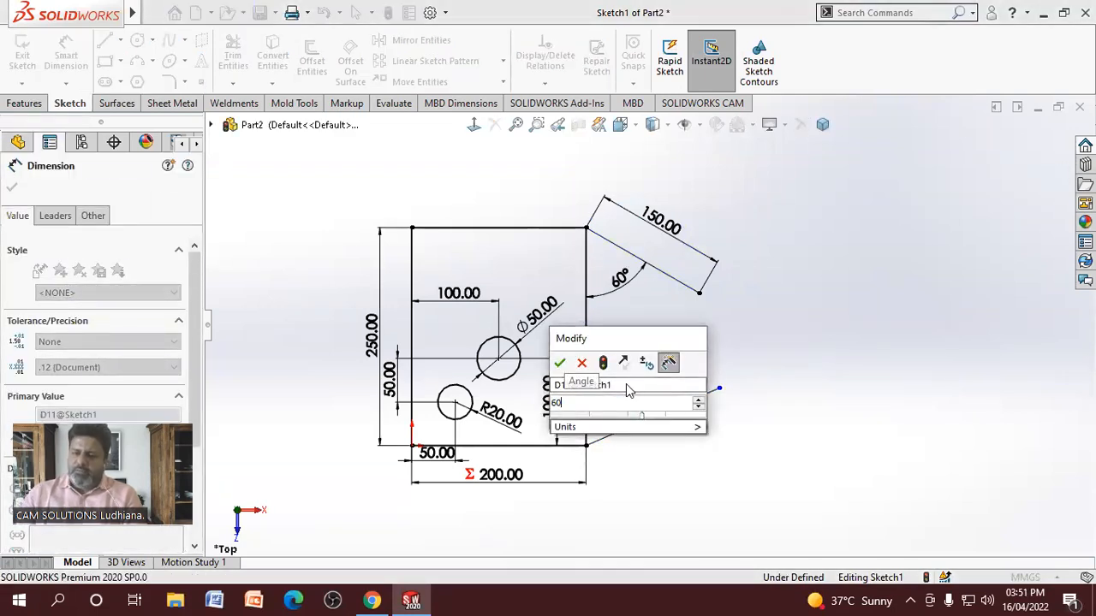
{"action": "key", "text": "Return"}
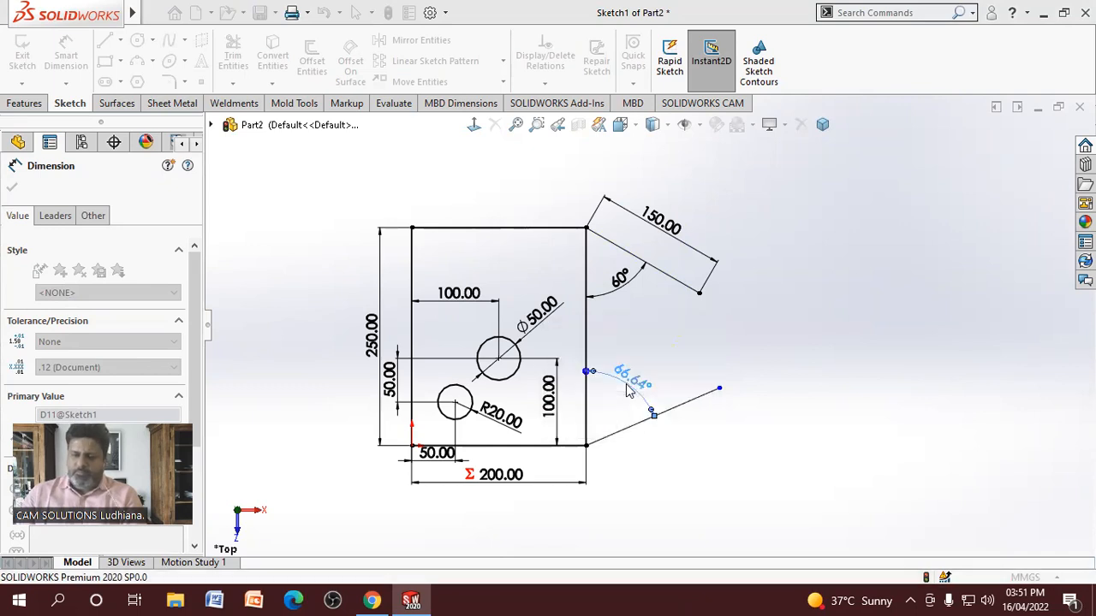
{"action": "left_click", "coordinate": [660, 365]}
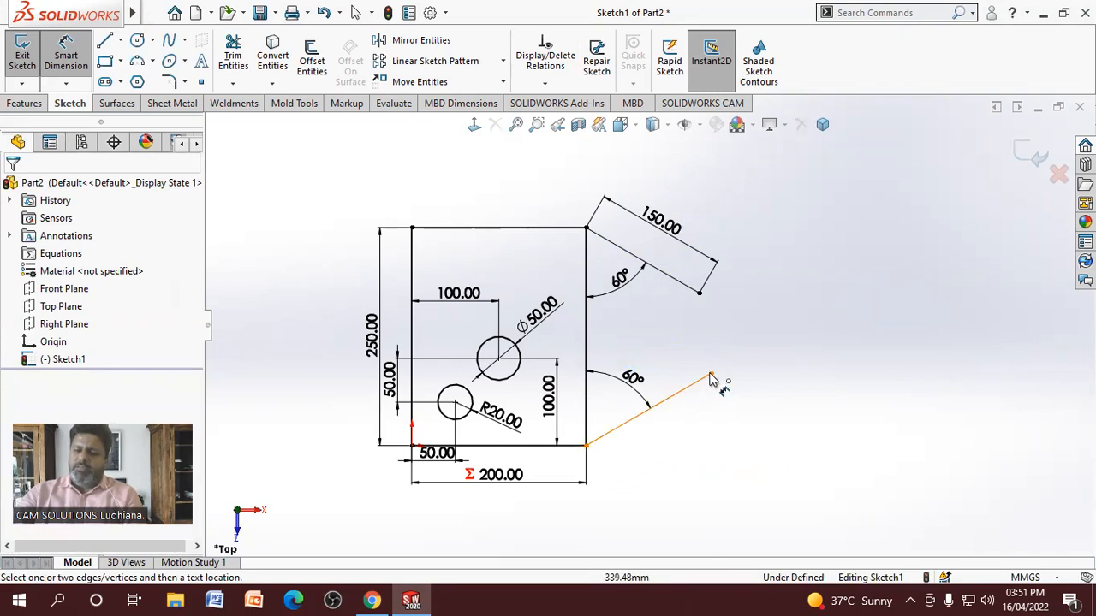
Dimension the lower slanted line's length and set it to 160 mm
{"action": "left_click", "coordinate": [636, 422]}
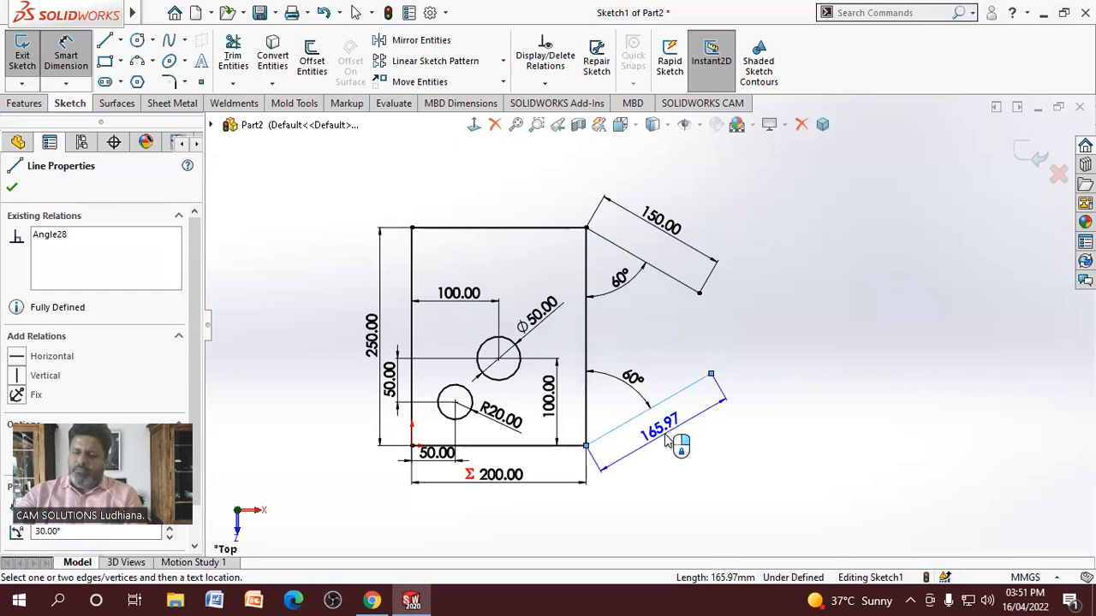
{"action": "left_click", "coordinate": [670, 440]}
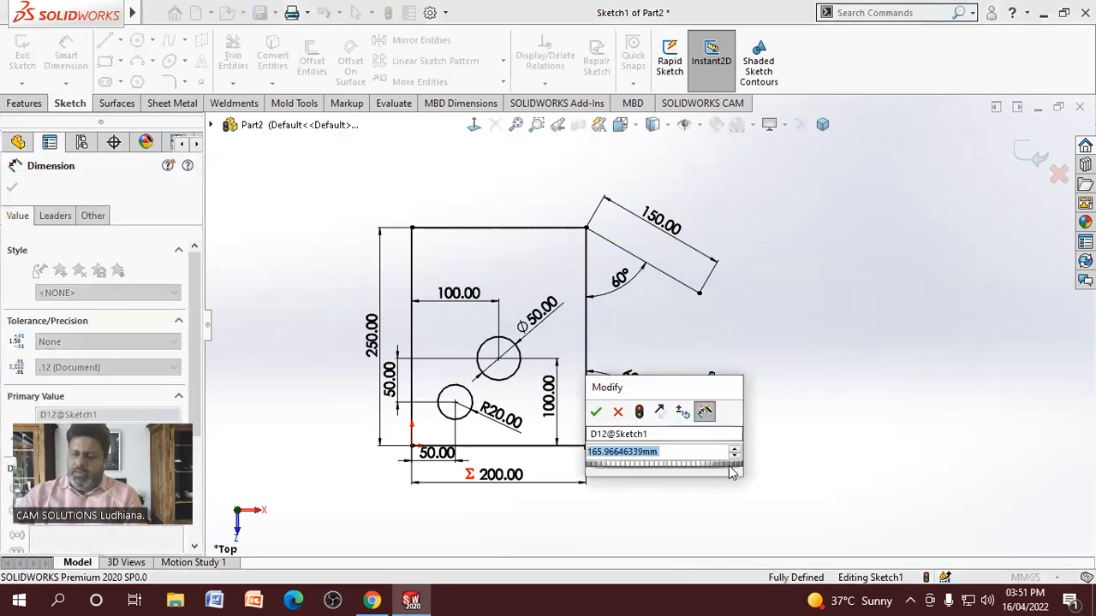
{"action": "type", "text": "160"}
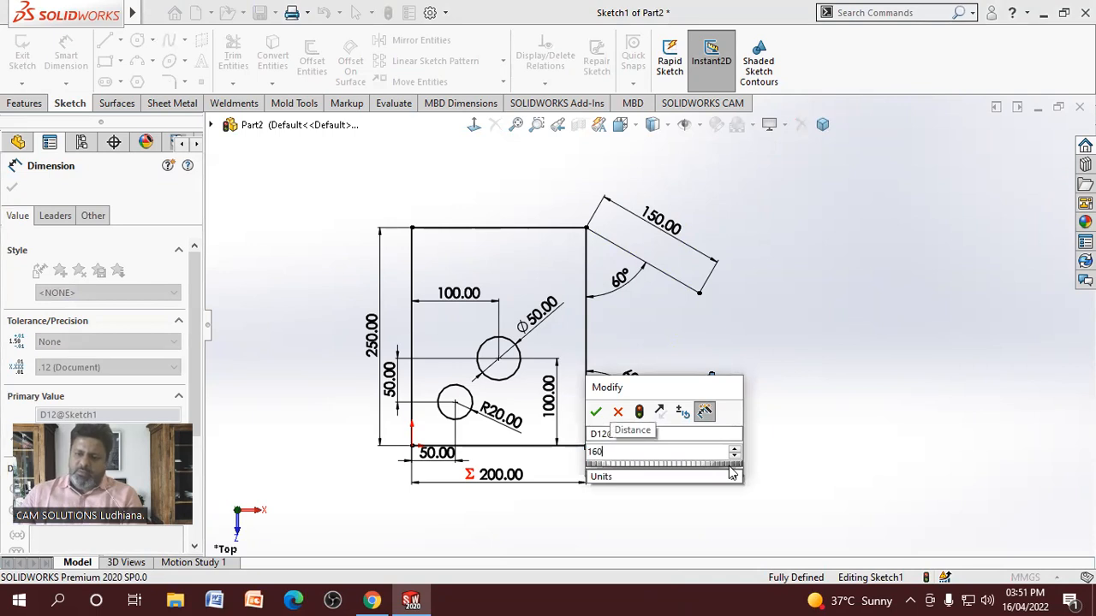
{"action": "key", "text": "Return"}
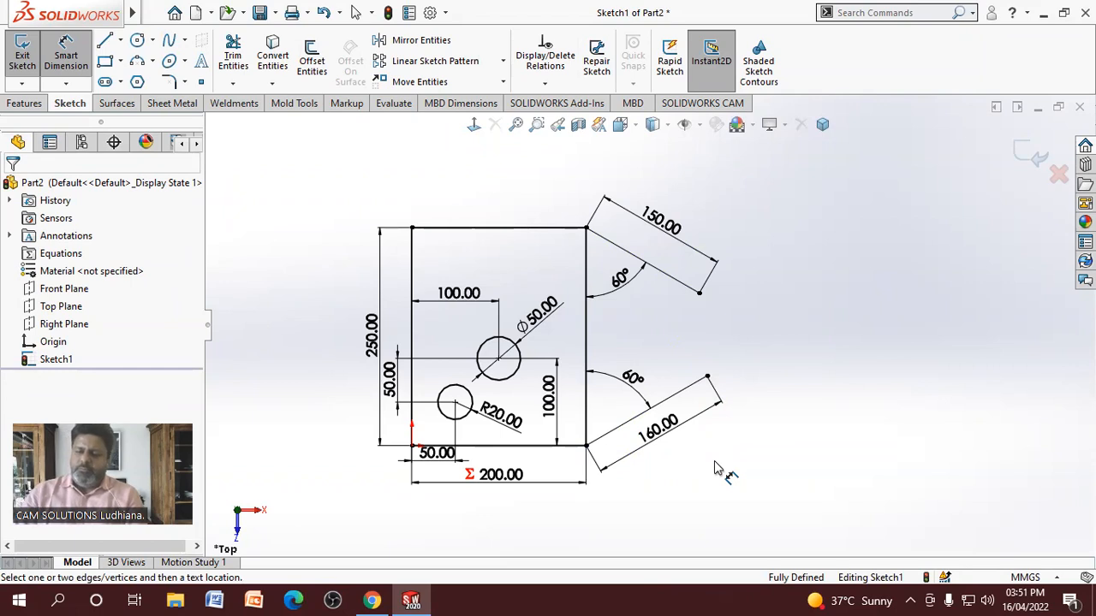
{"action": "right_click", "coordinate": [719, 301]}
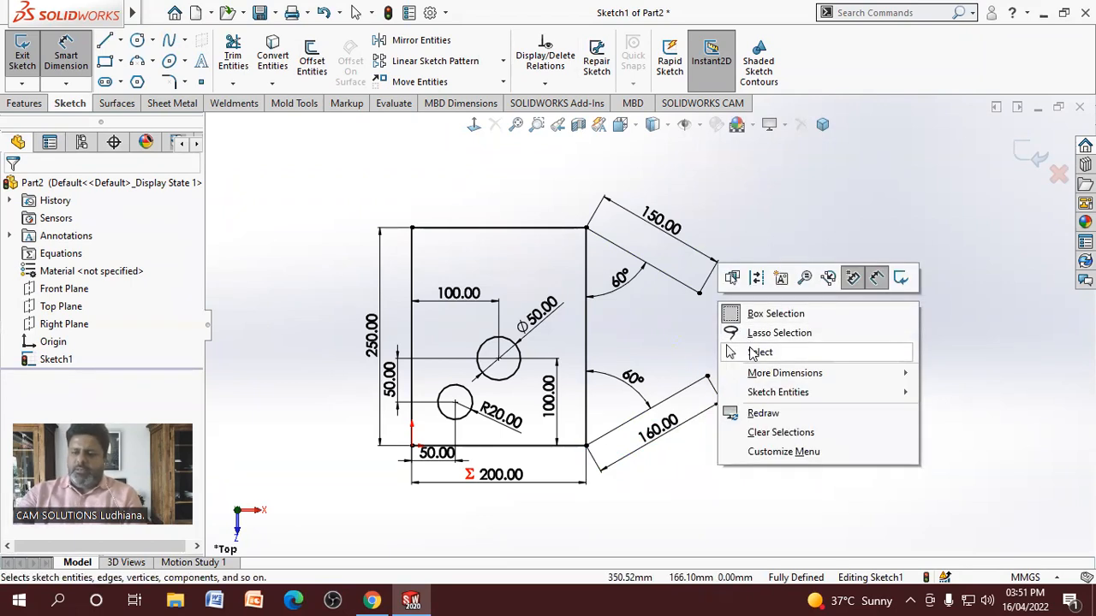
{"action": "left_click", "coordinate": [744, 356]}
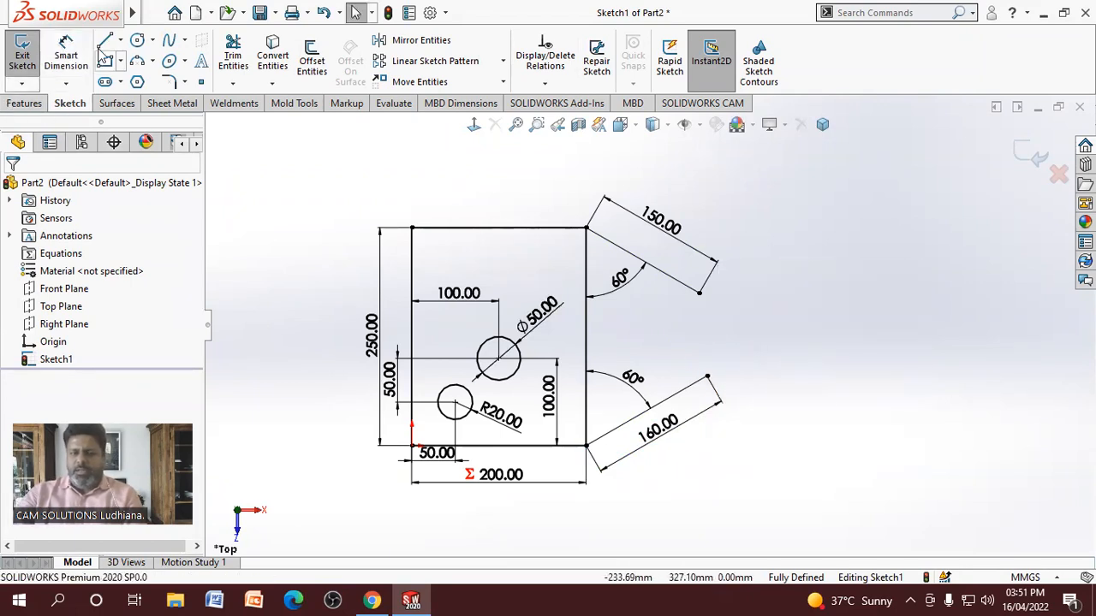
Sketch a nearly horizontal line about 221 mm long, extending outward at about 3 degrees from the lower slanted line's free end
{"action": "key", "text": "l"}
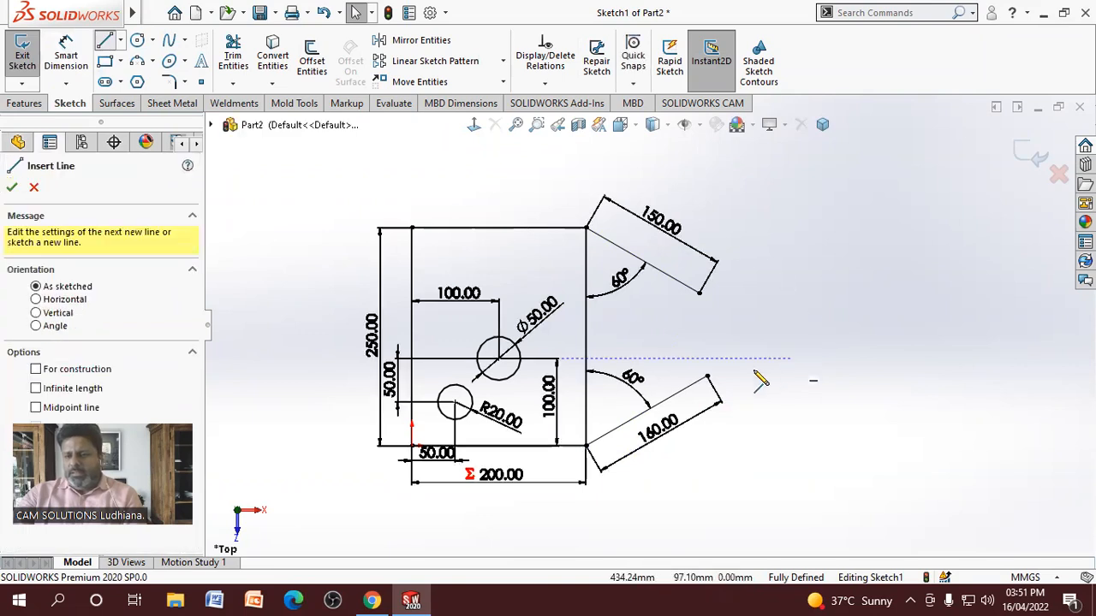
{"action": "left_click", "coordinate": [707, 377]}
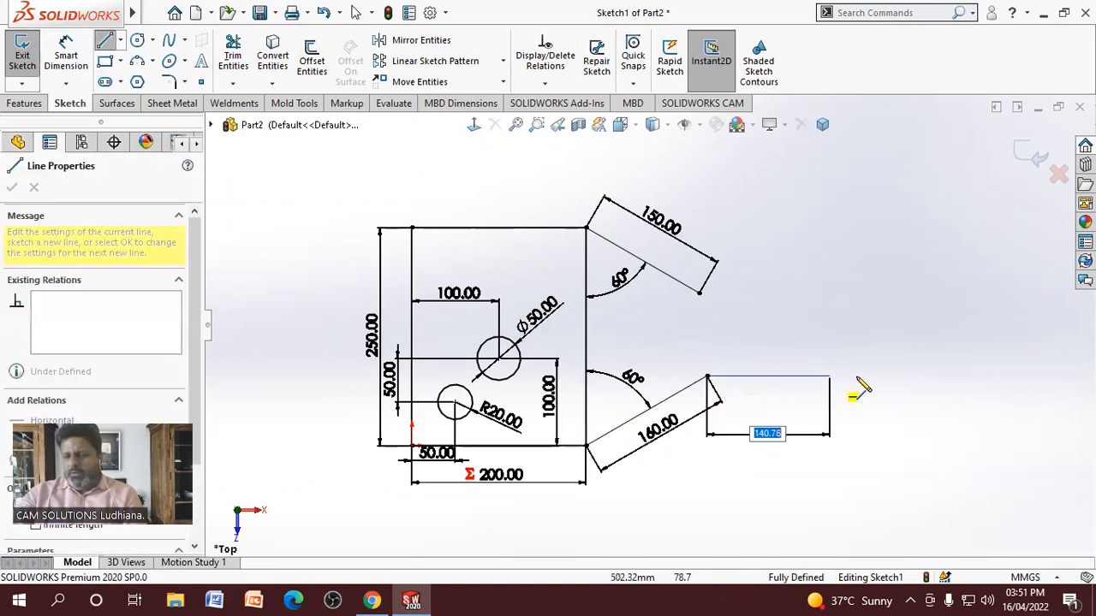
{"action": "left_click", "coordinate": [899, 368]}
{"action": "right_click", "coordinate": [901, 368]}
{"action": "left_click", "coordinate": [907, 379]}
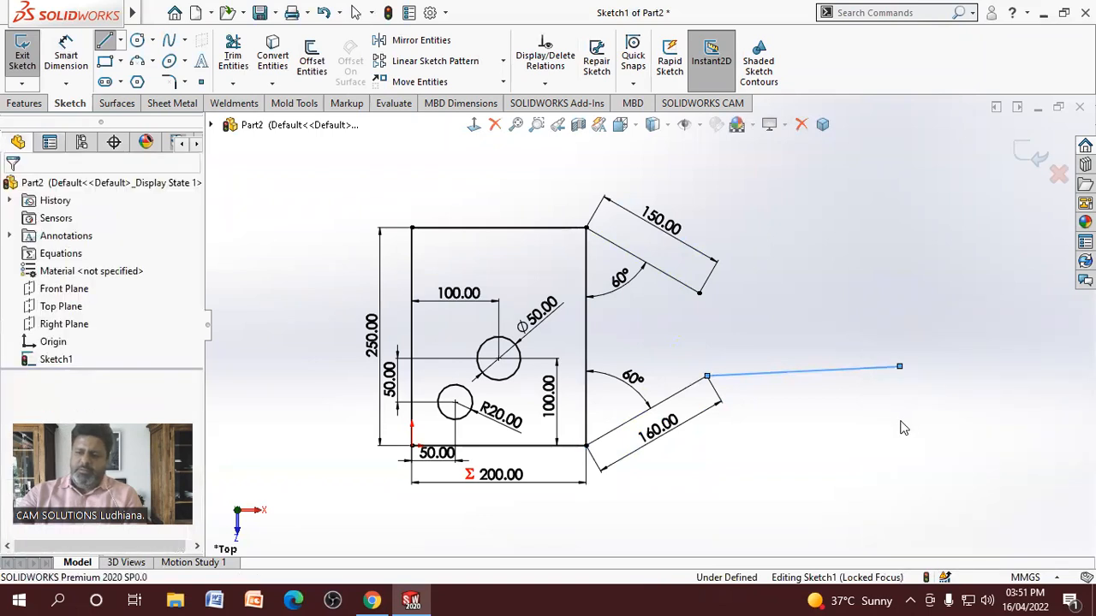
Apply a horizontal relation to the nearly horizontal line attached to the lower slanted line's free end
{"action": "scroll", "coordinate": [898, 369], "scroll_direction": "down", "scroll_amount": 2}
{"action": "scroll", "coordinate": [863, 369], "scroll_direction": "up", "scroll_amount": 2}
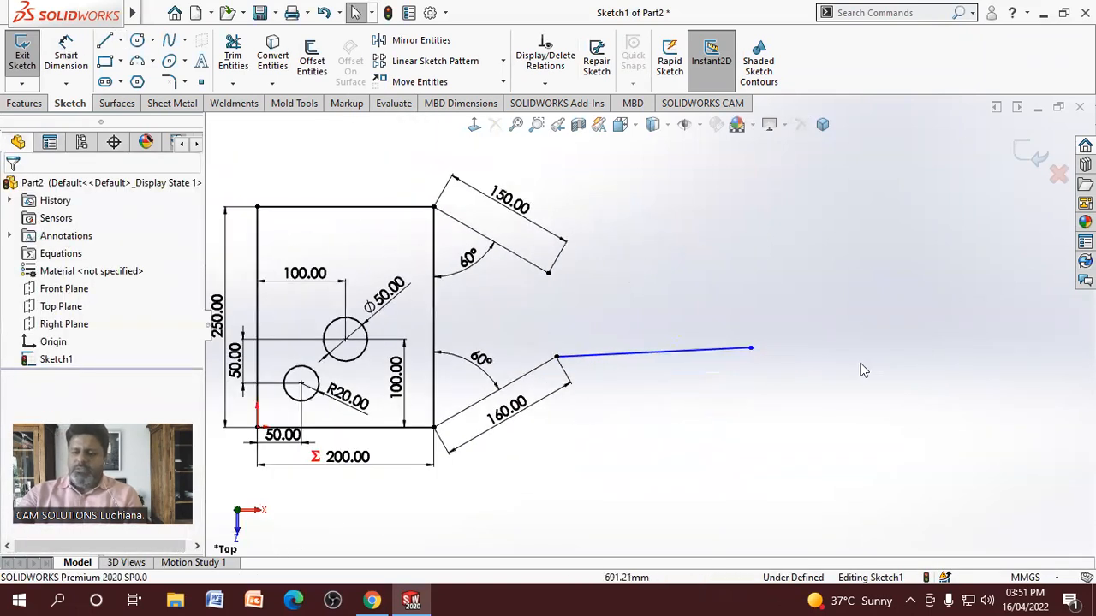
{"action": "scroll", "coordinate": [522, 257], "scroll_direction": "up", "scroll_amount": 1}
{"action": "scroll", "coordinate": [505, 255], "scroll_direction": "down", "scroll_amount": 1}
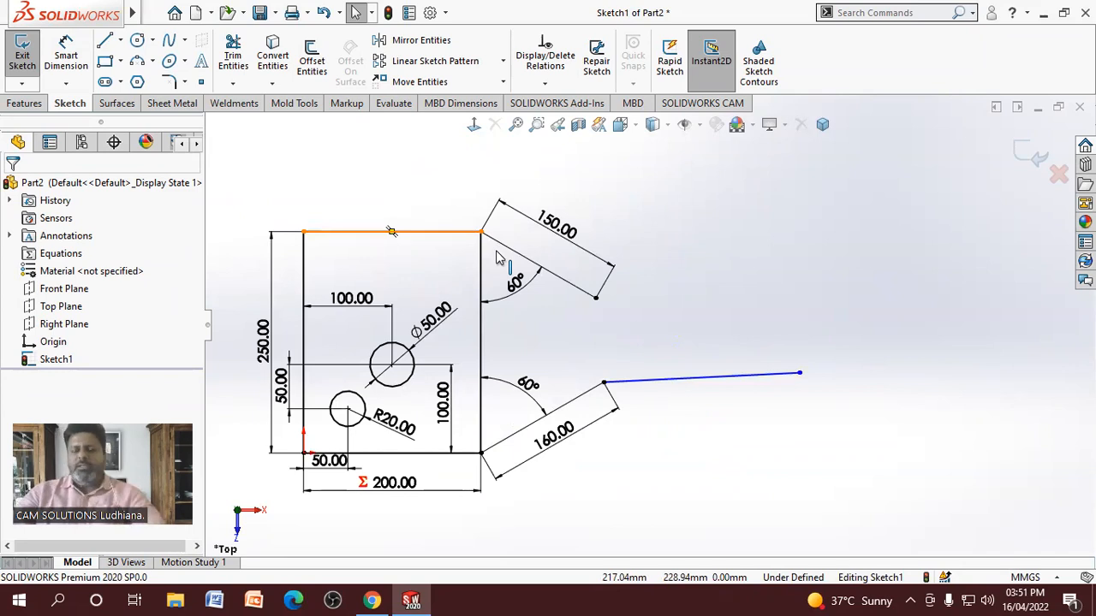
{"action": "left_click", "coordinate": [725, 383]}
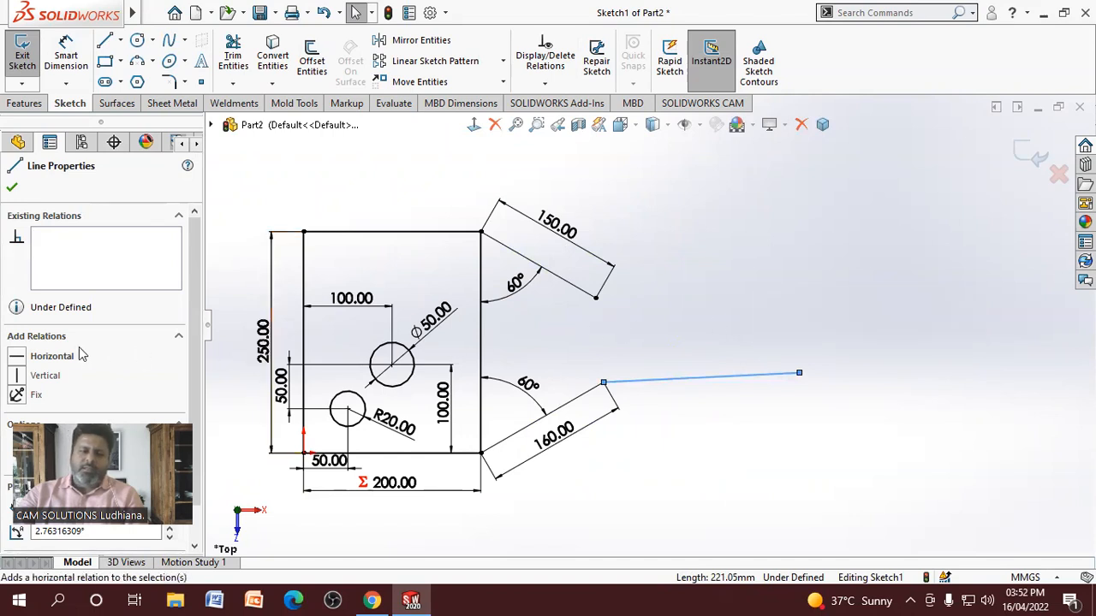
{"action": "left_click", "coordinate": [734, 459]}
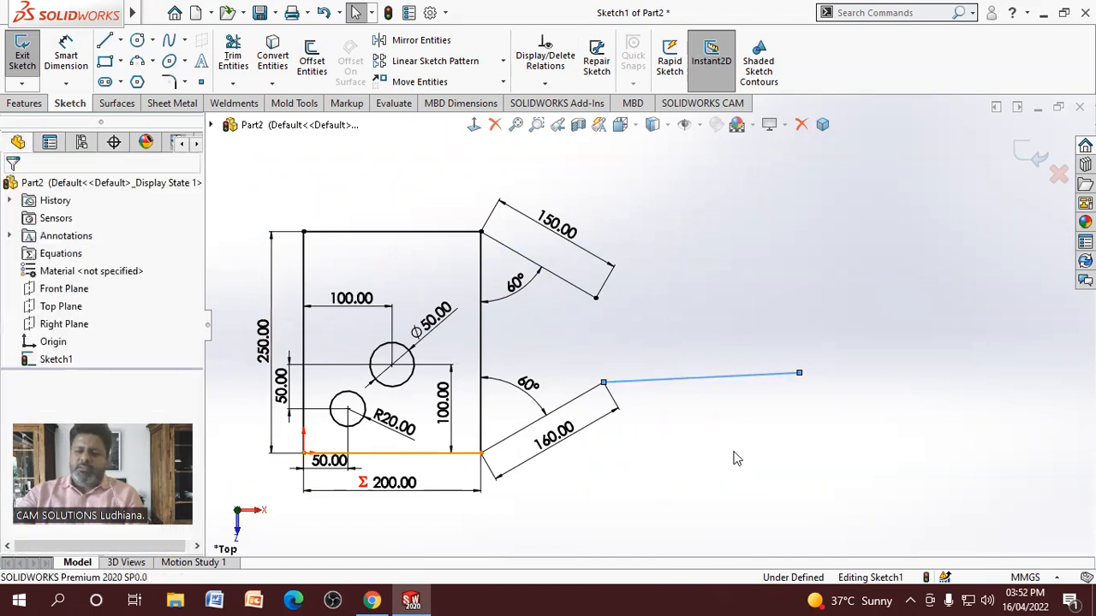
{"action": "left_click", "coordinate": [716, 379]}
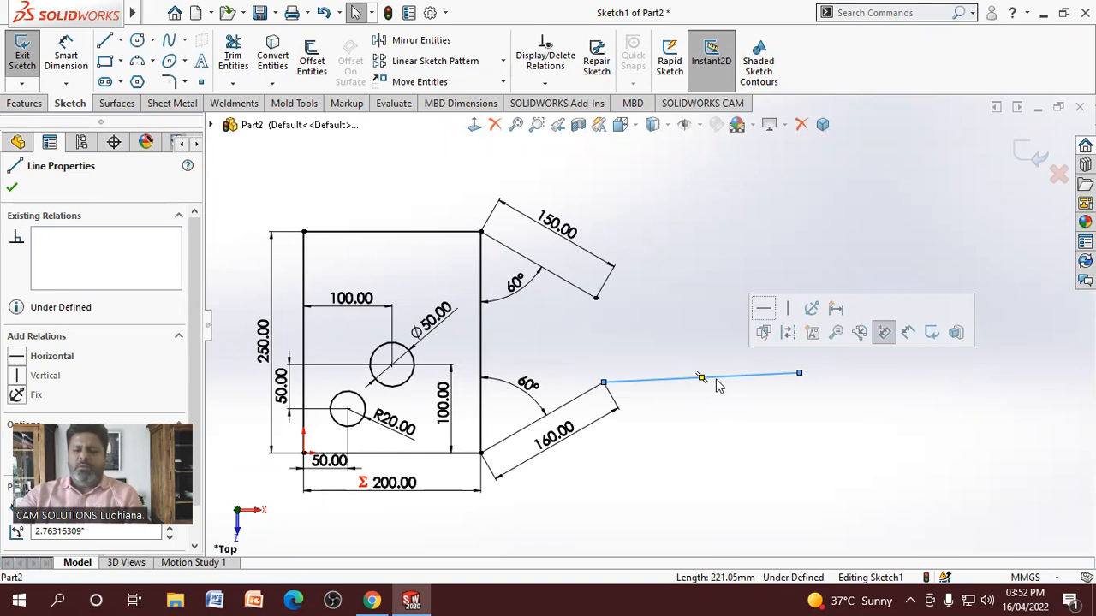
{"action": "left_click", "coordinate": [18, 359]}
{"action": "left_click", "coordinate": [636, 503]}
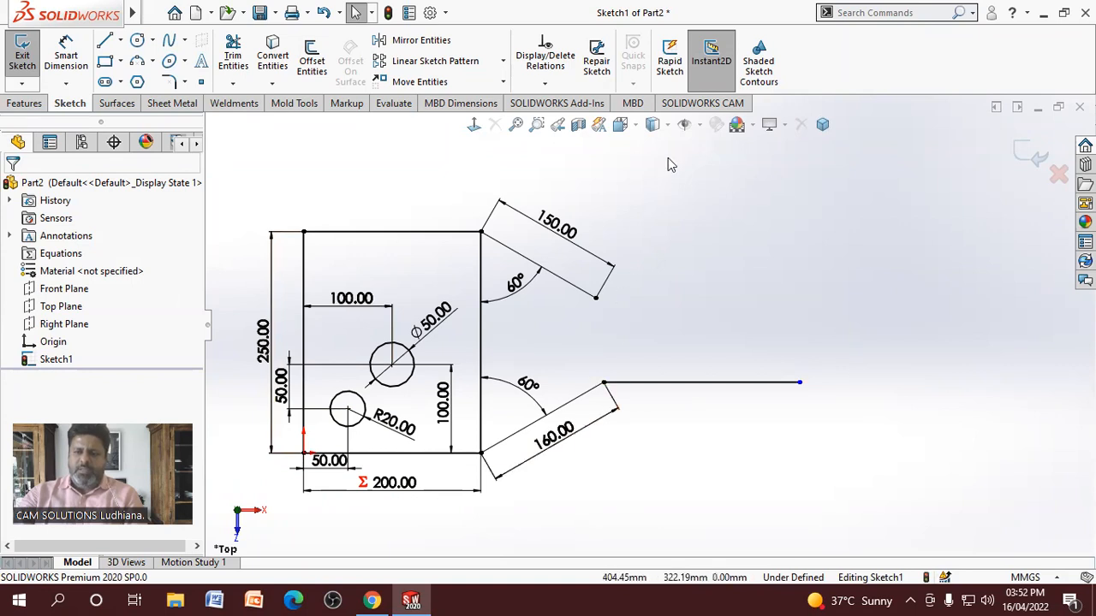
Turn on the display of sketch relations in the graphics area
{"action": "left_click", "coordinate": [700, 125]}
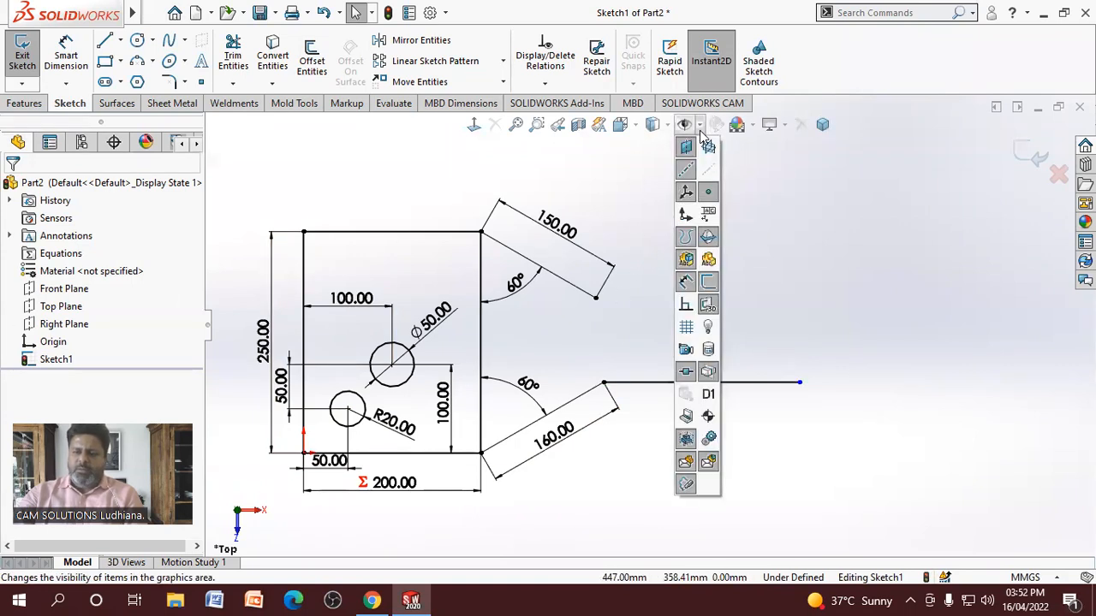
{"action": "left_click", "coordinate": [689, 310]}
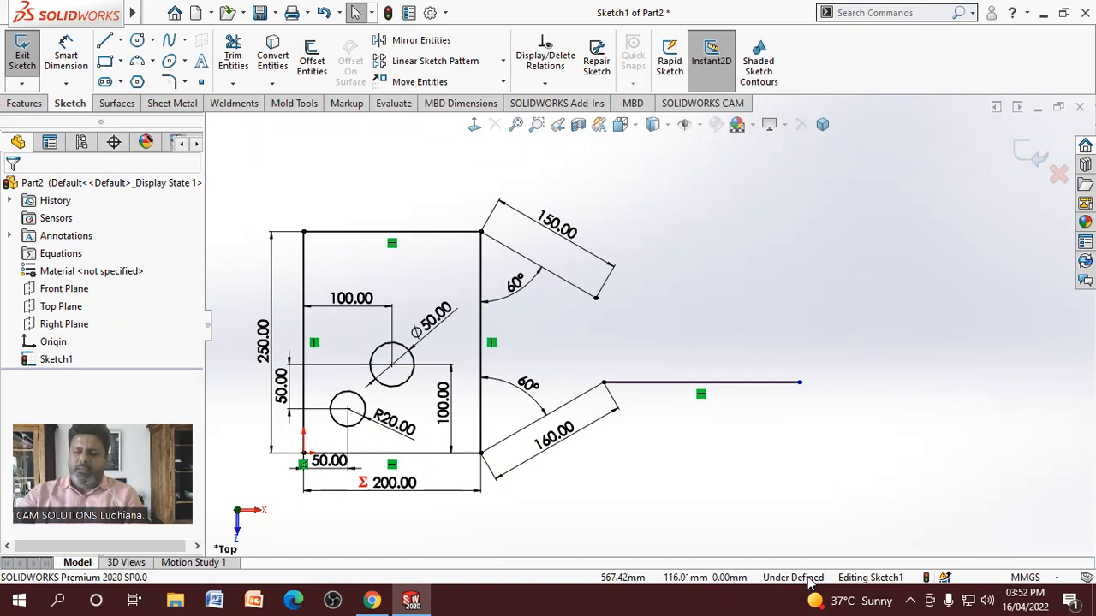
{"action": "scroll", "coordinate": [813, 387], "scroll_direction": "down", "scroll_amount": 5}
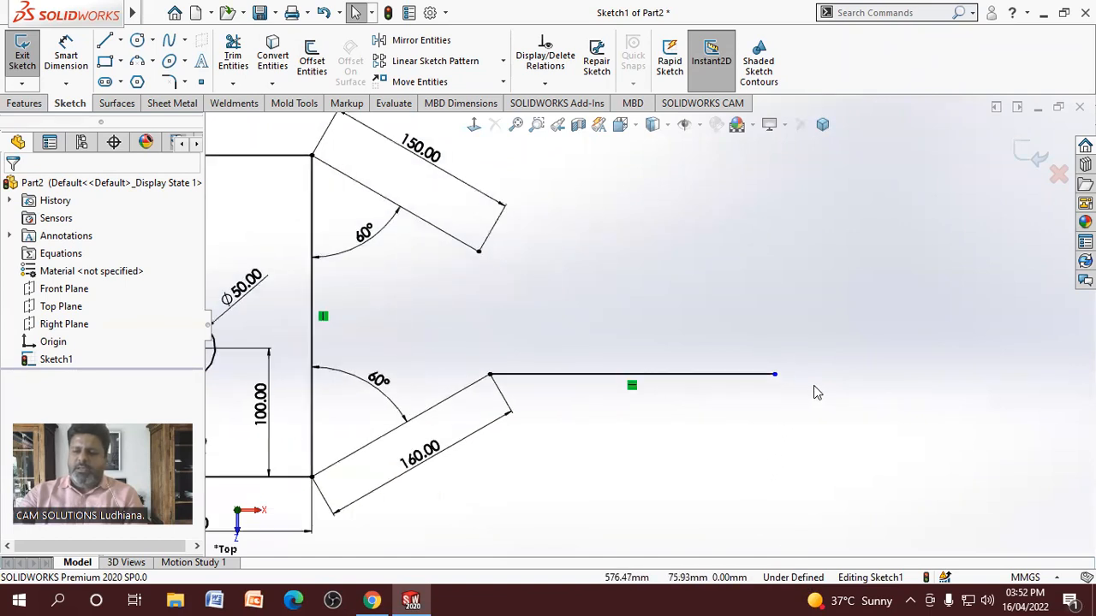
{"action": "scroll", "coordinate": [773, 408], "scroll_direction": "up", "scroll_amount": 5}
{"action": "scroll", "coordinate": [597, 326], "scroll_direction": "down", "scroll_amount": 3}
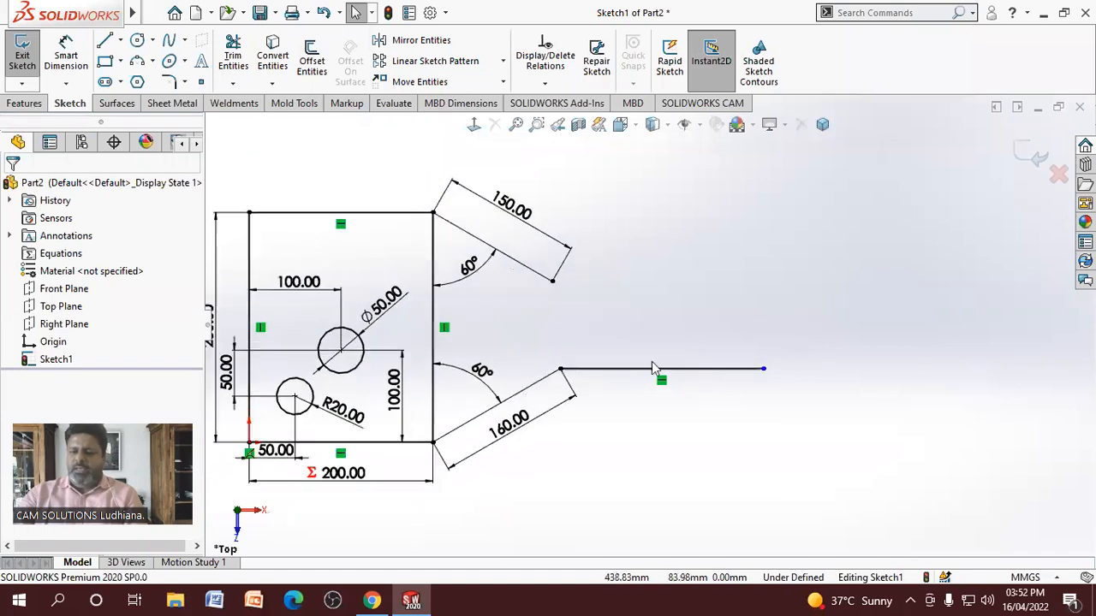
Stretch the horizontal line outward by its free end and dimension its length as 250 mm
{"action": "left_click_drag", "start_coordinate": [778, 386], "coordinate": [803, 415]}
{"action": "left_click", "coordinate": [751, 447]}
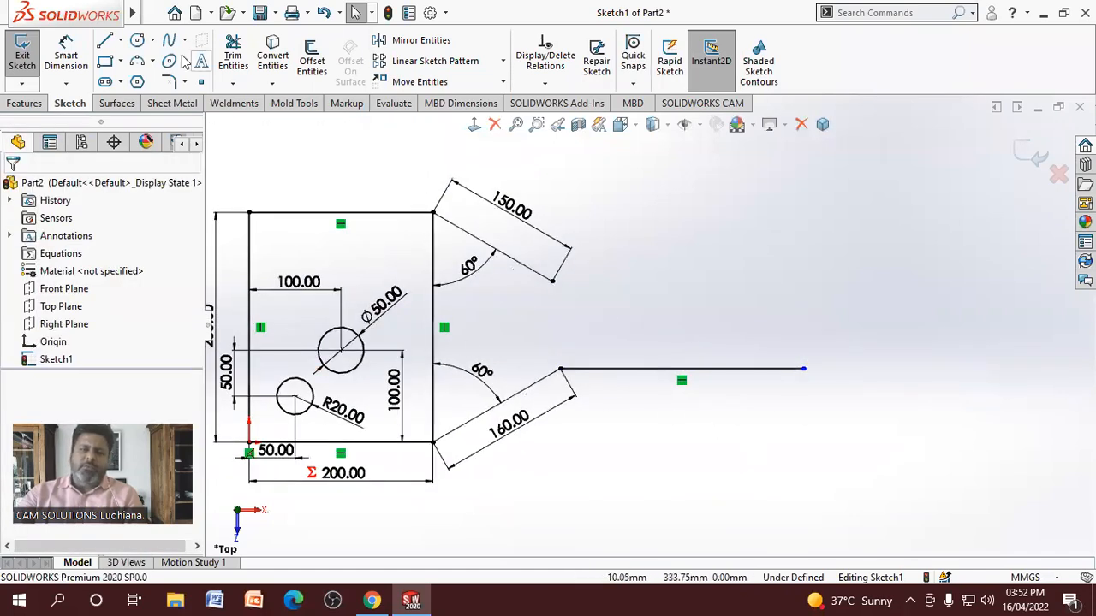
{"action": "left_click", "coordinate": [74, 62]}
{"action": "left_click", "coordinate": [711, 369]}
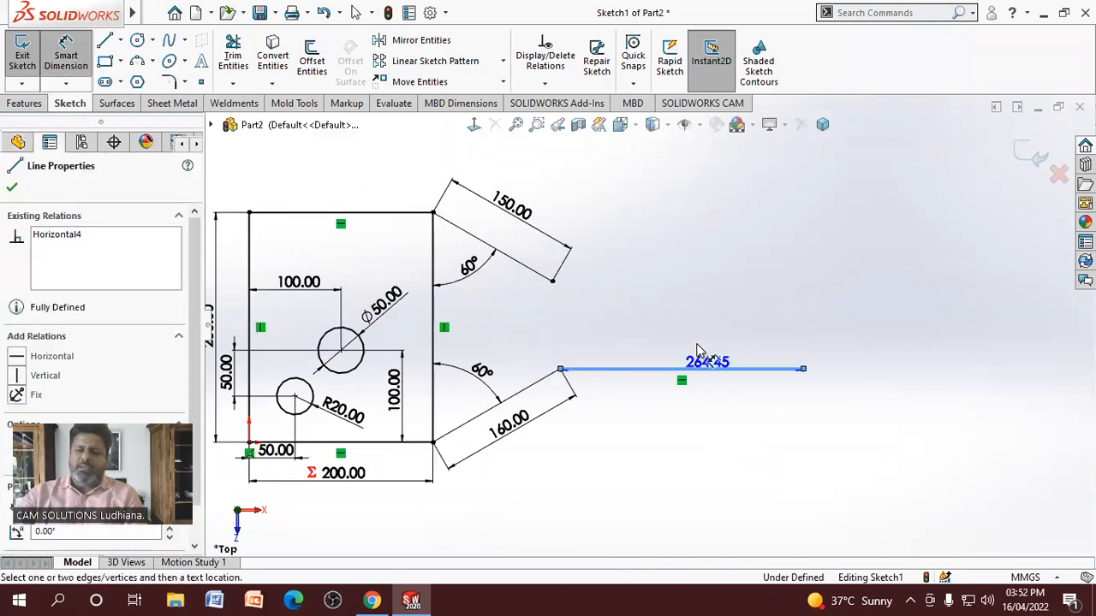
{"action": "left_click", "coordinate": [690, 347]}
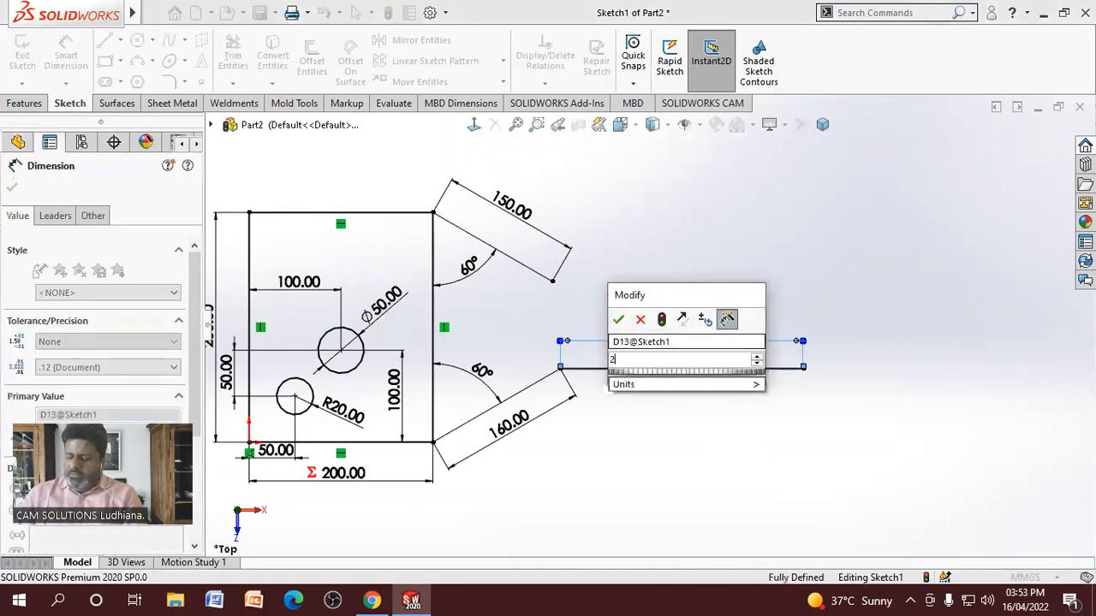
{"action": "type", "text": "250"}
{"action": "key", "text": "Return"}
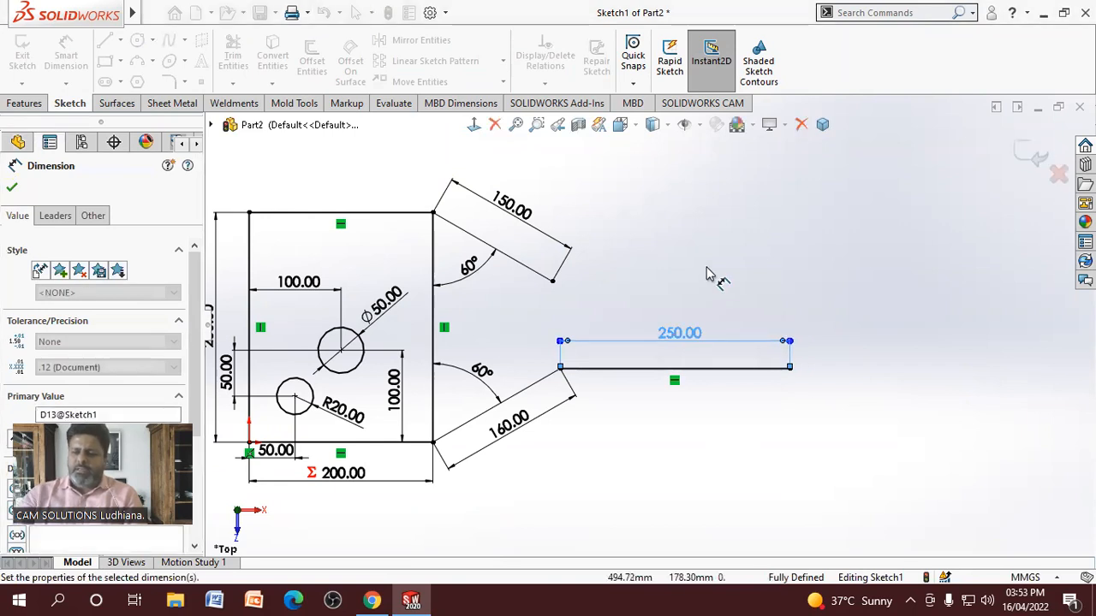
{"action": "scroll", "coordinate": [790, 443], "scroll_direction": "up", "scroll_amount": 1}
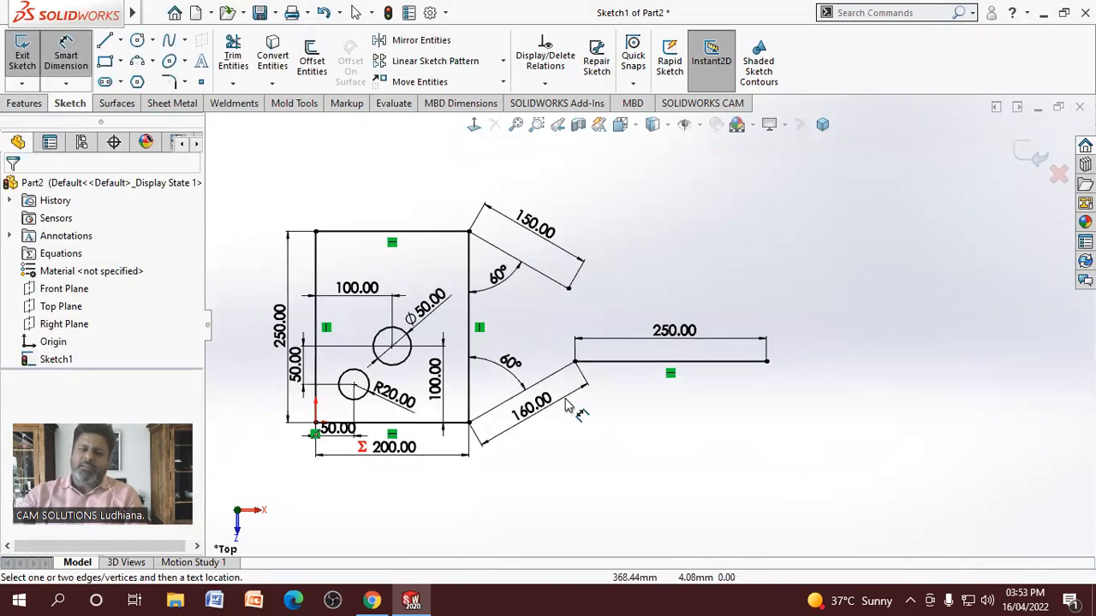
Move the horizontal line's 250 mm dimension from above the line to below it
{"action": "scroll", "coordinate": [514, 295], "scroll_direction": "down", "scroll_amount": 1}
{"action": "right_click", "coordinate": [561, 302]}
{"action": "left_click", "coordinate": [572, 354]}
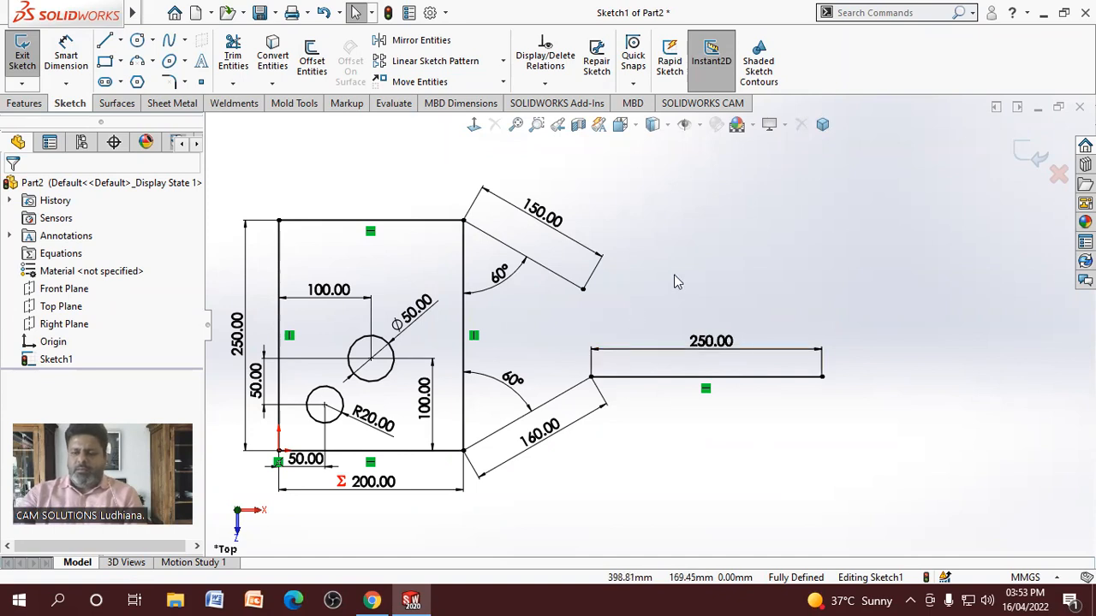
{"action": "left_click_drag", "start_coordinate": [703, 342], "coordinate": [709, 442]}
{"action": "left_click", "coordinate": [703, 290]}
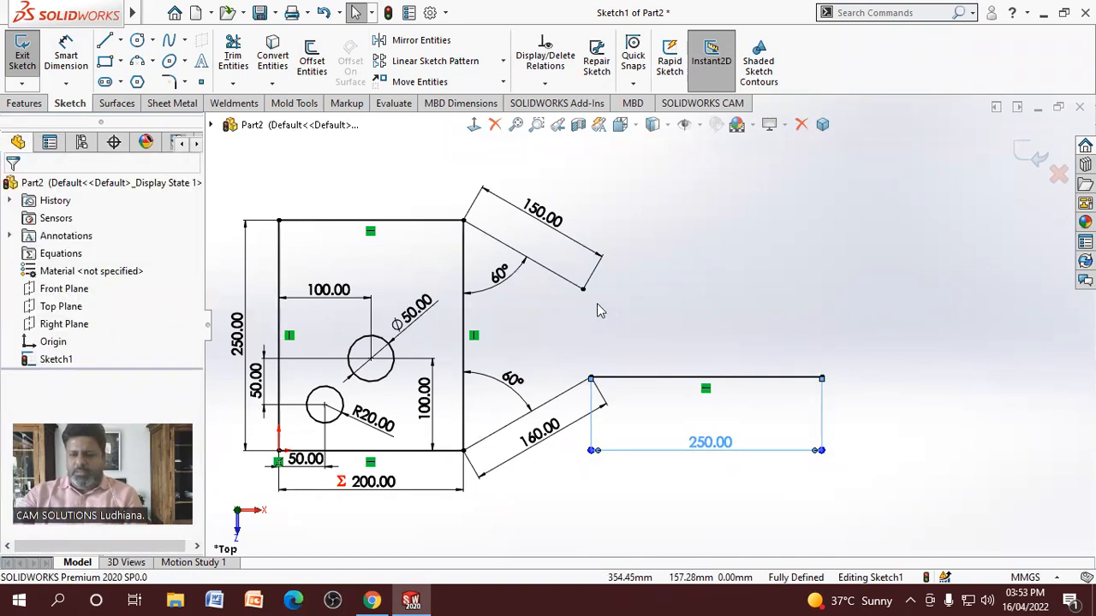
Sketch a dimensioned vertical line 150 mm long going up from the horizontal line's free end
{"action": "left_click", "coordinate": [107, 47]}
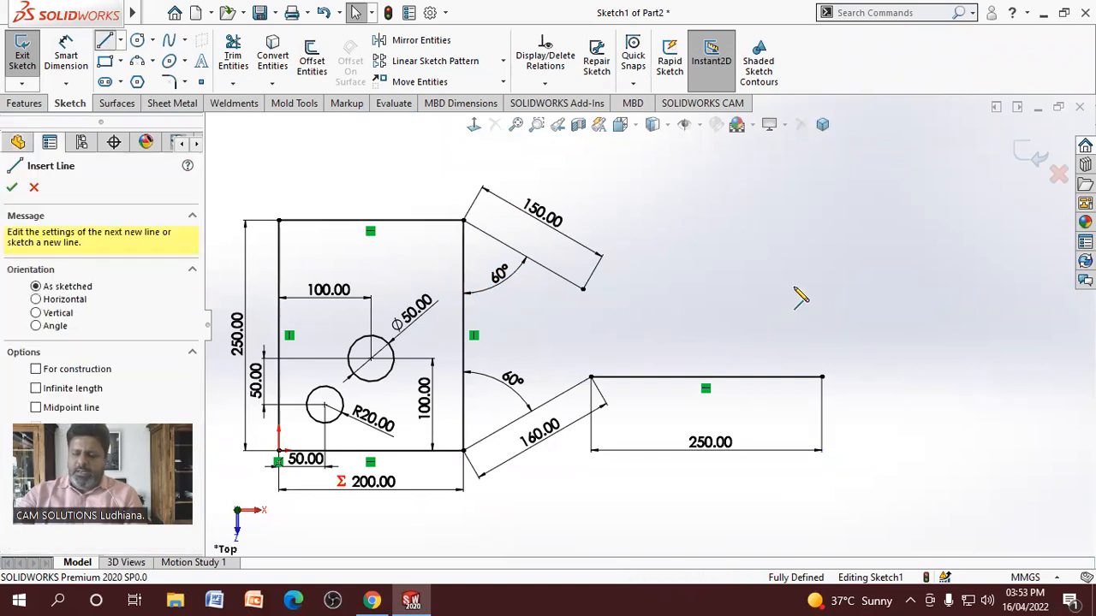
{"action": "left_click", "coordinate": [822, 377]}
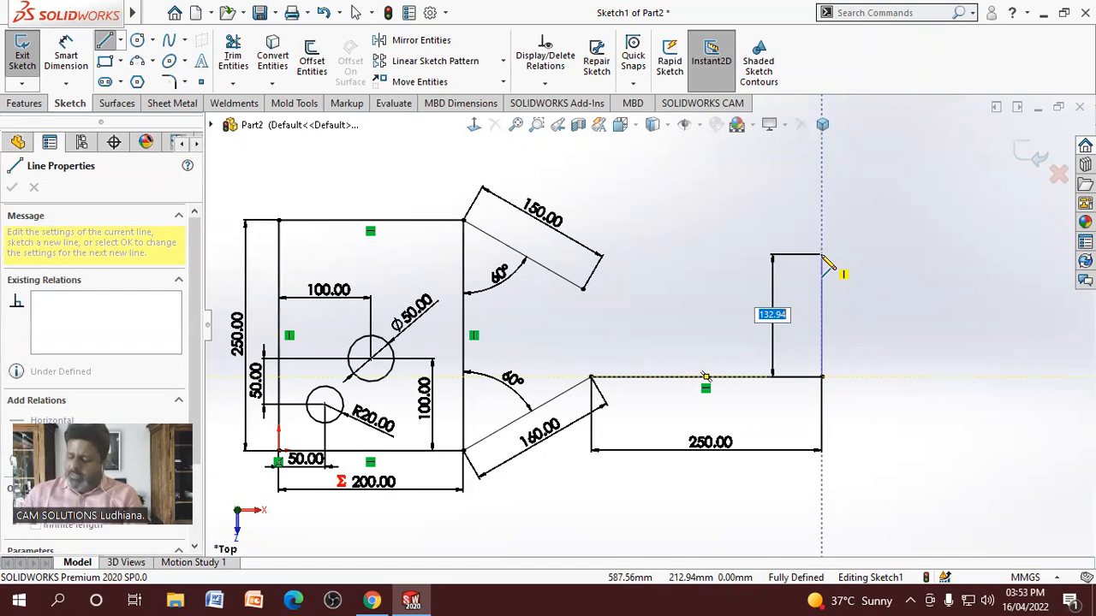
{"action": "type", "text": "15"}
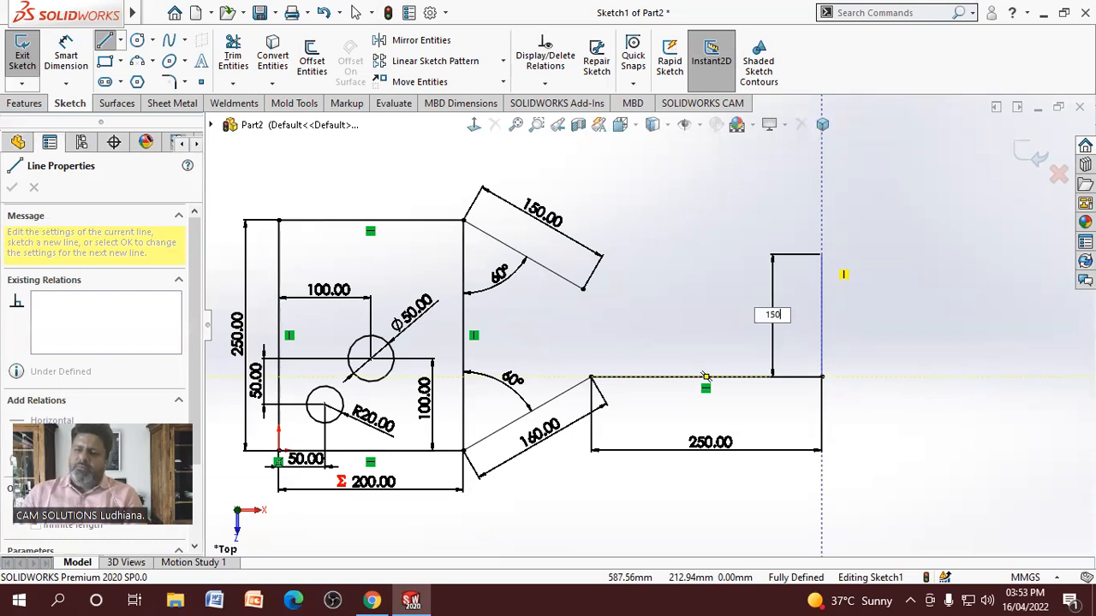
{"action": "type", "text": "0"}
{"action": "key", "text": "Return"}
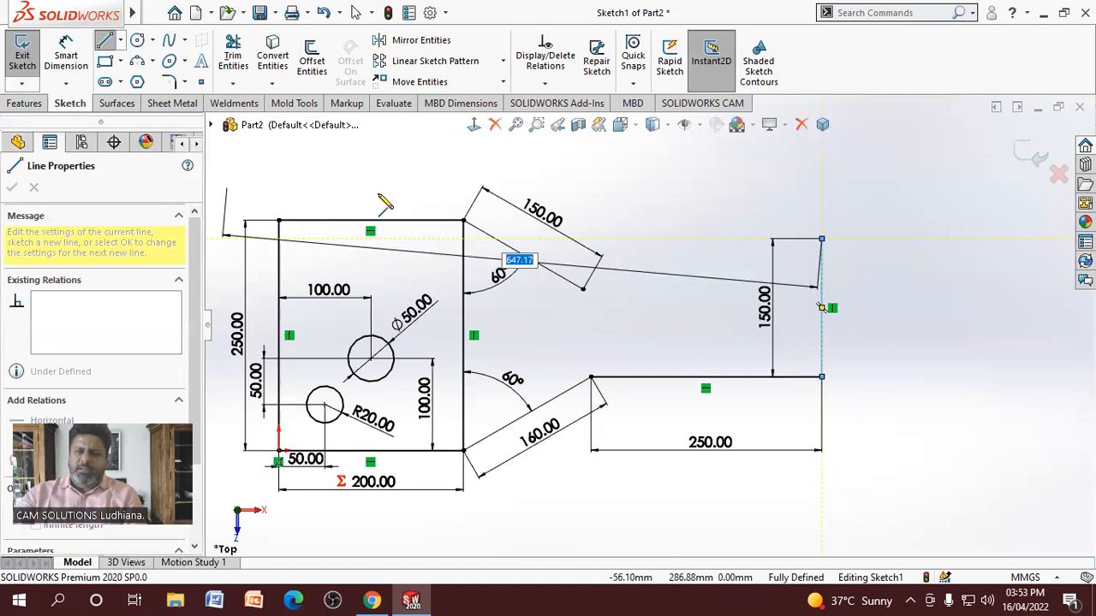
{"action": "right_click", "coordinate": [520, 212]}
{"action": "left_click", "coordinate": [524, 212]}
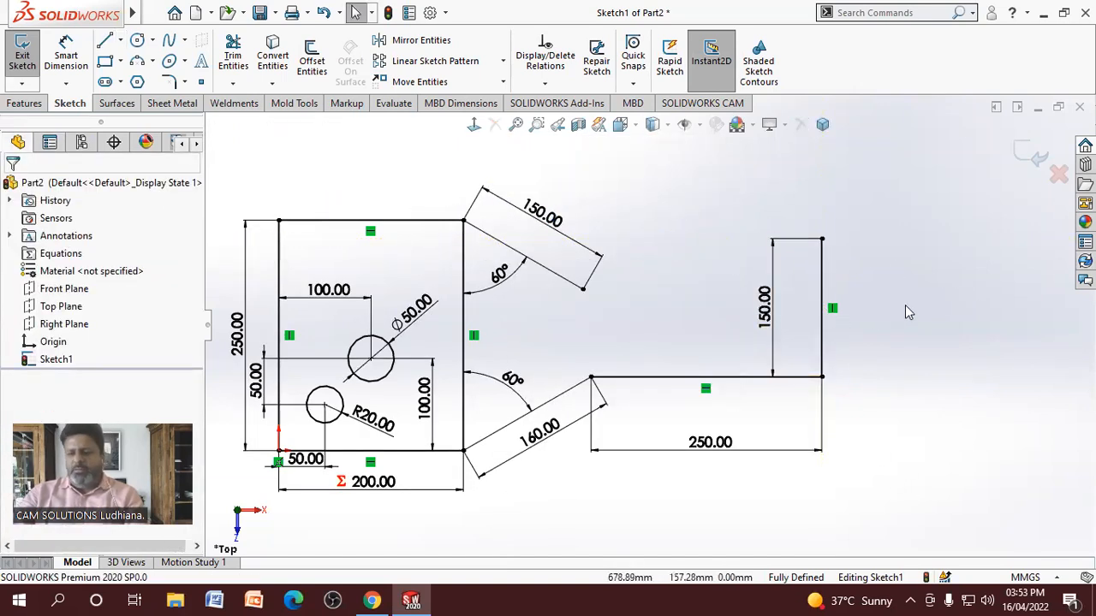
{"action": "key", "text": "f"}
{"action": "scroll", "coordinate": [815, 289], "scroll_direction": "down", "scroll_amount": 1}
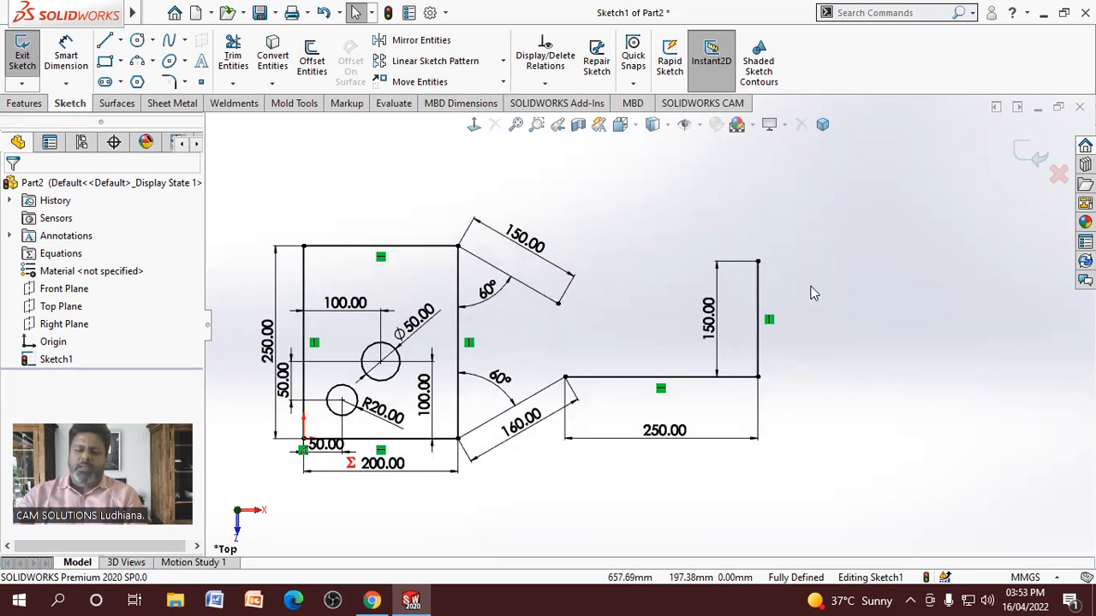
{"action": "scroll", "coordinate": [364, 203], "scroll_direction": "down", "scroll_amount": 1}
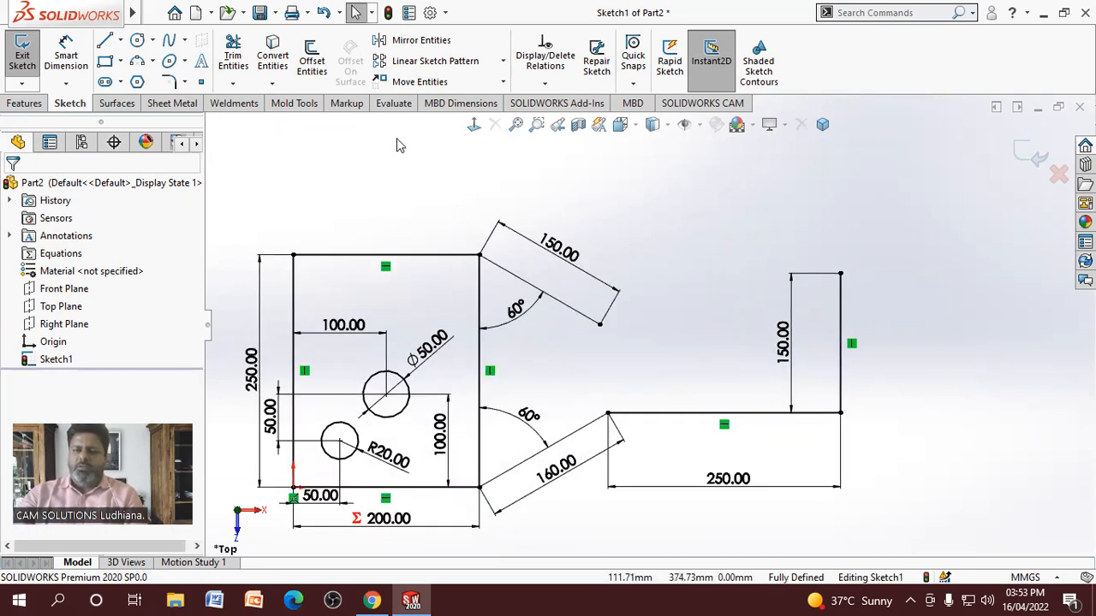
Review the system sketch options for on-screen numeric input and for creating dimensions only when a value is entered
{"action": "left_click", "coordinate": [429, 13]}
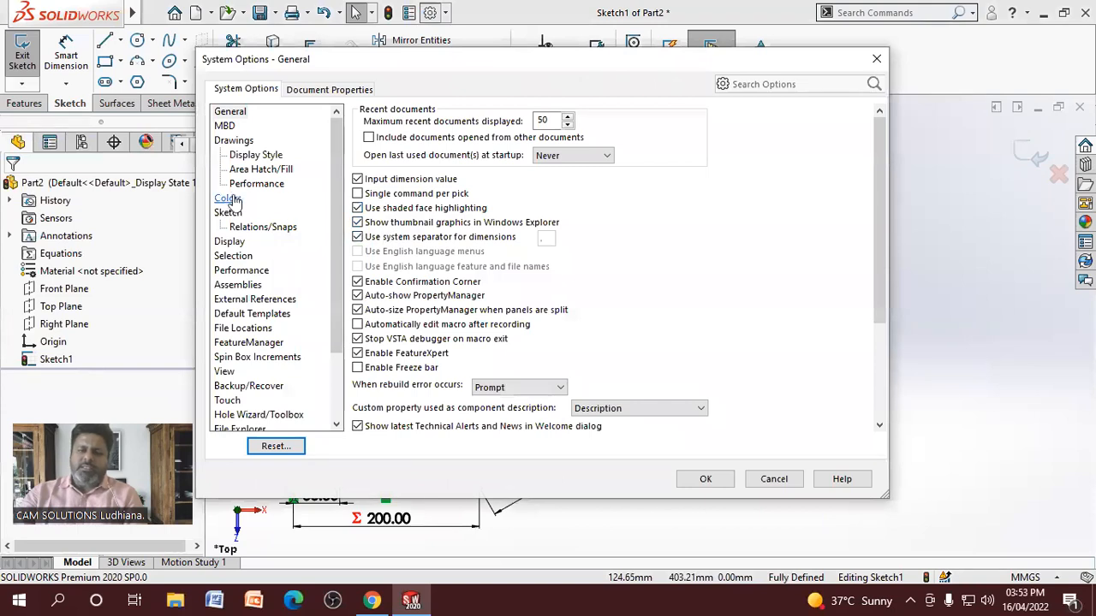
{"action": "left_click", "coordinate": [229, 212]}
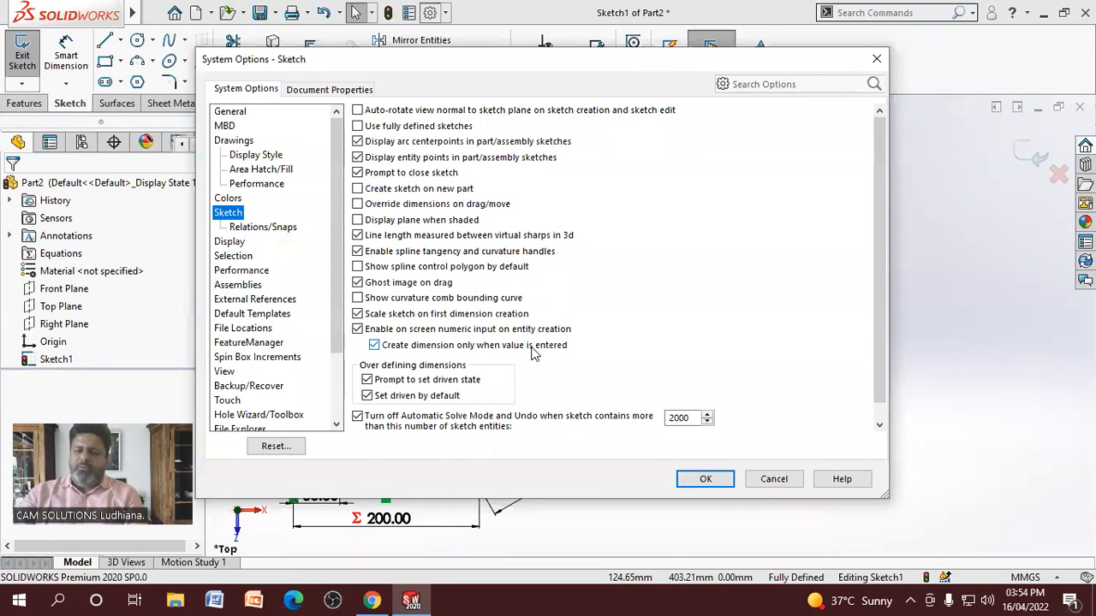
{"action": "left_click", "coordinate": [705, 479]}
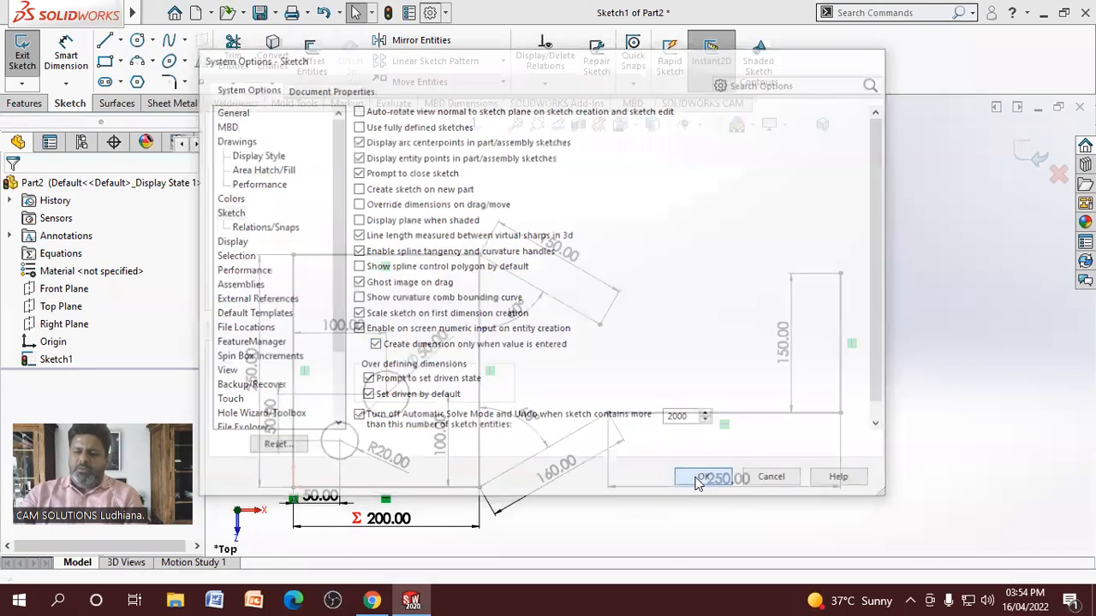
Sketch a horizontal line outward from the 150 mm vertical line's upper end, followed by a dimensioned 80 mm vertical line going up
{"action": "left_click", "coordinate": [105, 40]}
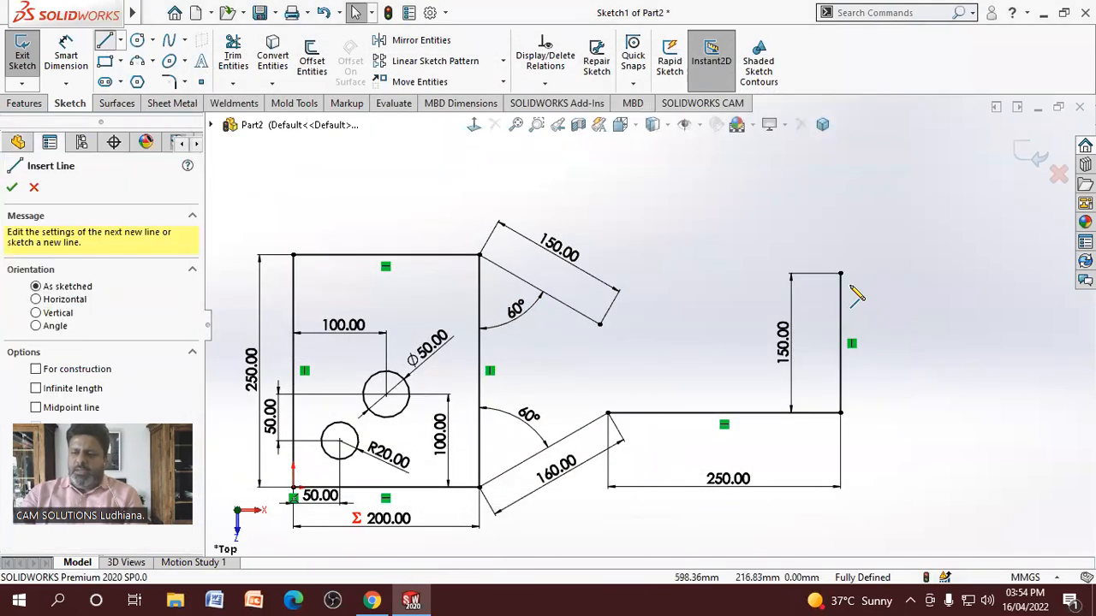
{"action": "left_click", "coordinate": [840, 274]}
{"action": "left_click", "coordinate": [949, 274]}
{"action": "scroll", "coordinate": [796, 398], "scroll_direction": "up", "scroll_amount": 3}
{"action": "scroll", "coordinate": [784, 312], "scroll_direction": "down", "scroll_amount": 3}
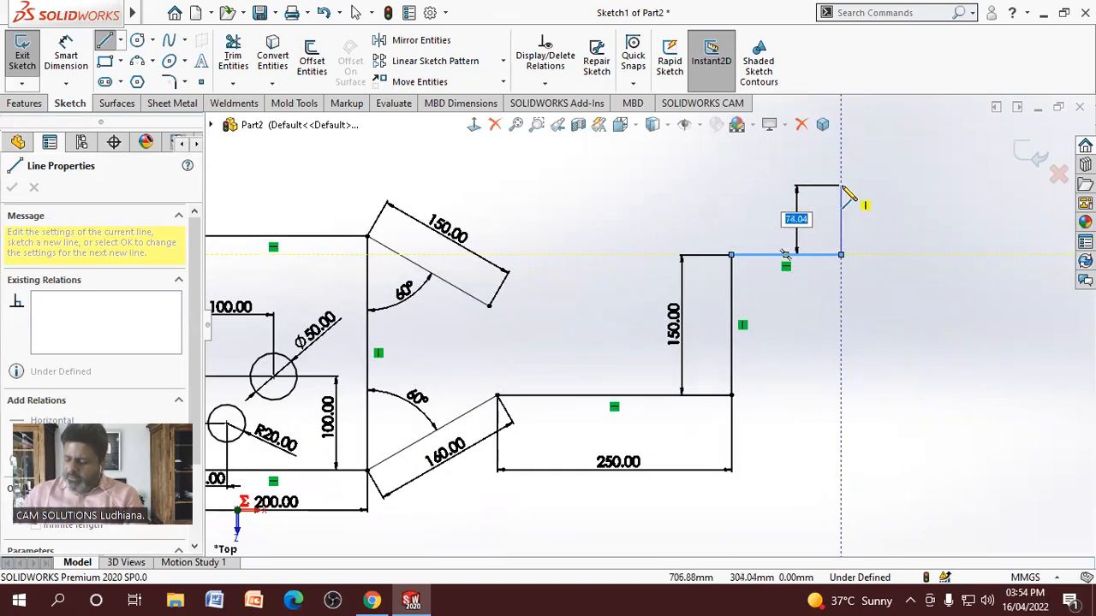
{"action": "key", "text": "Return"}
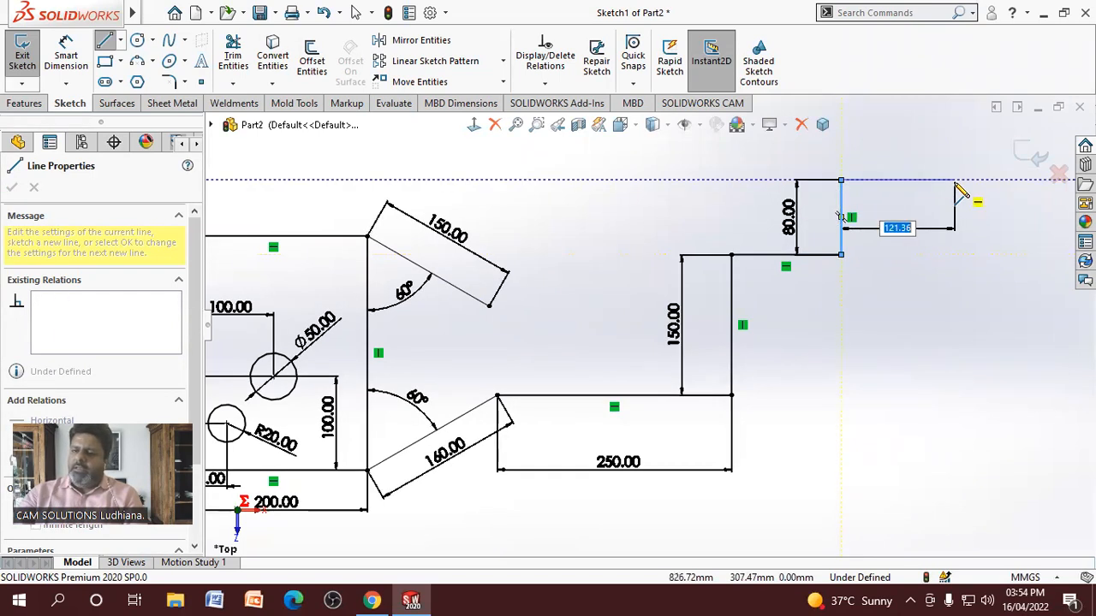
Extend the line chain with a horizontal line about 121 mm long, a shorter downward line, a short outward line and a dimensioned 150 mm downward line
{"action": "left_click", "coordinate": [956, 181]}
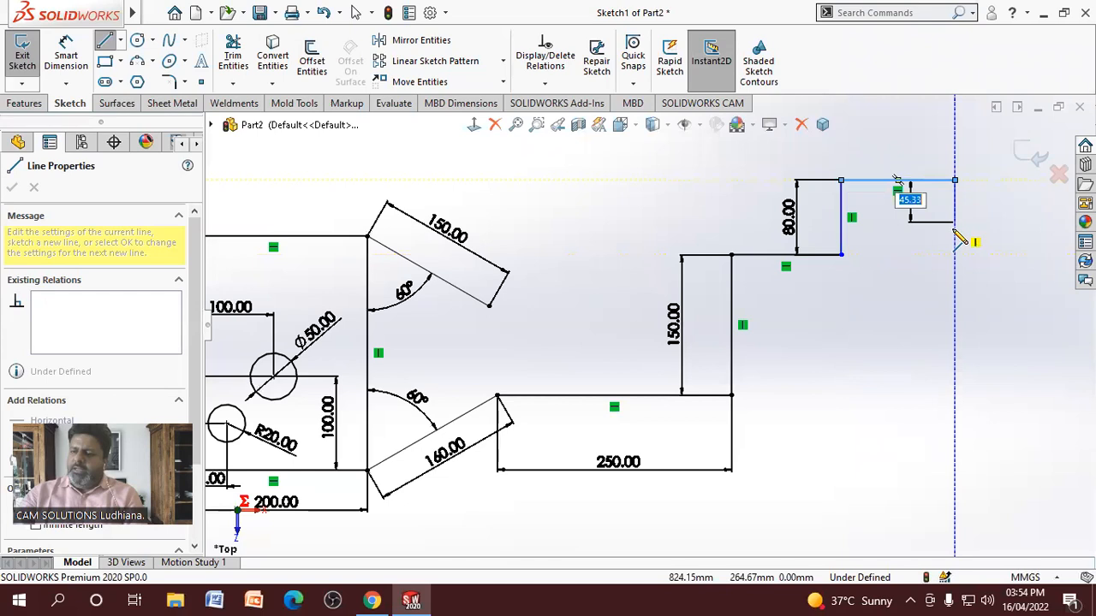
{"action": "left_click", "coordinate": [956, 247]}
{"action": "left_click", "coordinate": [1014, 247]}
{"action": "type", "text": "150"}
{"action": "key", "text": "Return"}
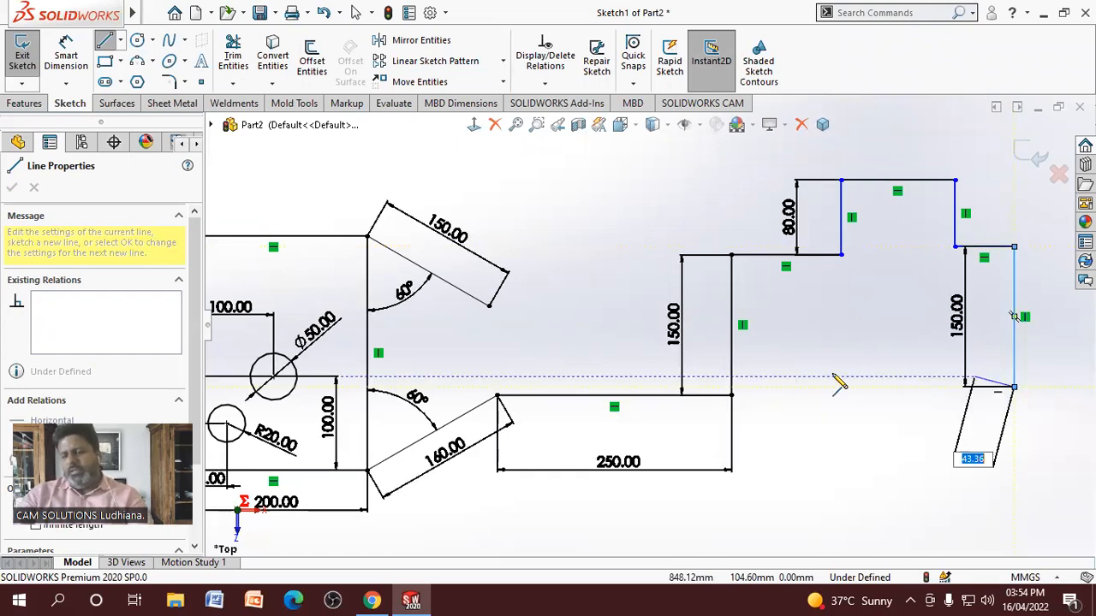
End the line chain and move the last vertical line's 150 mm dimension to its outer side
{"action": "key", "text": "Escape"}
{"action": "scroll", "coordinate": [844, 362], "scroll_direction": "up", "scroll_amount": 3}
{"action": "scroll", "coordinate": [727, 313], "scroll_direction": "down", "scroll_amount": 3}
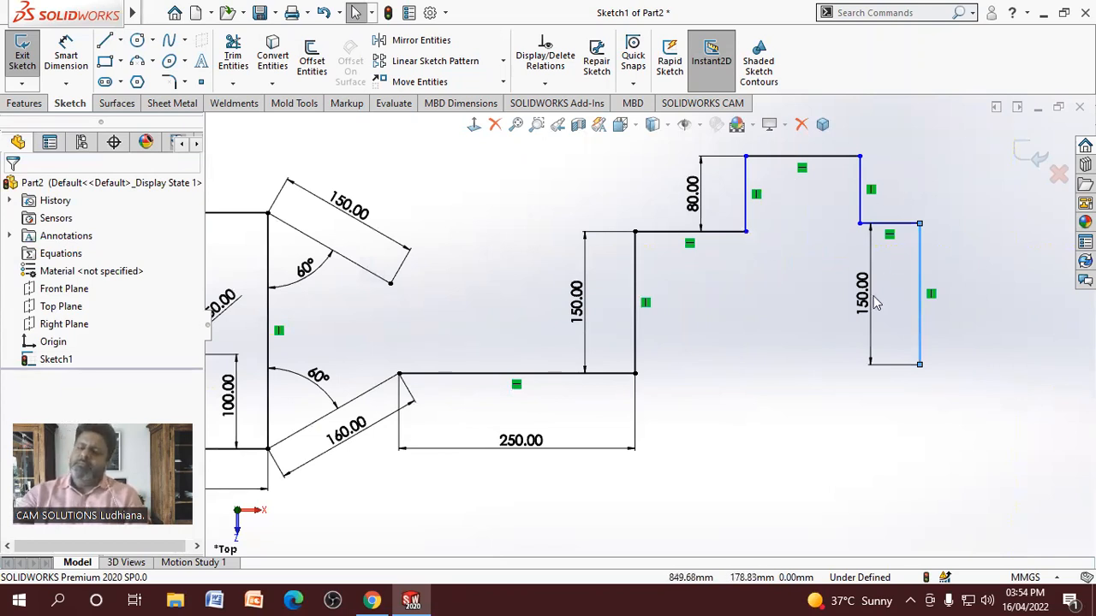
{"action": "left_click", "coordinate": [821, 371]}
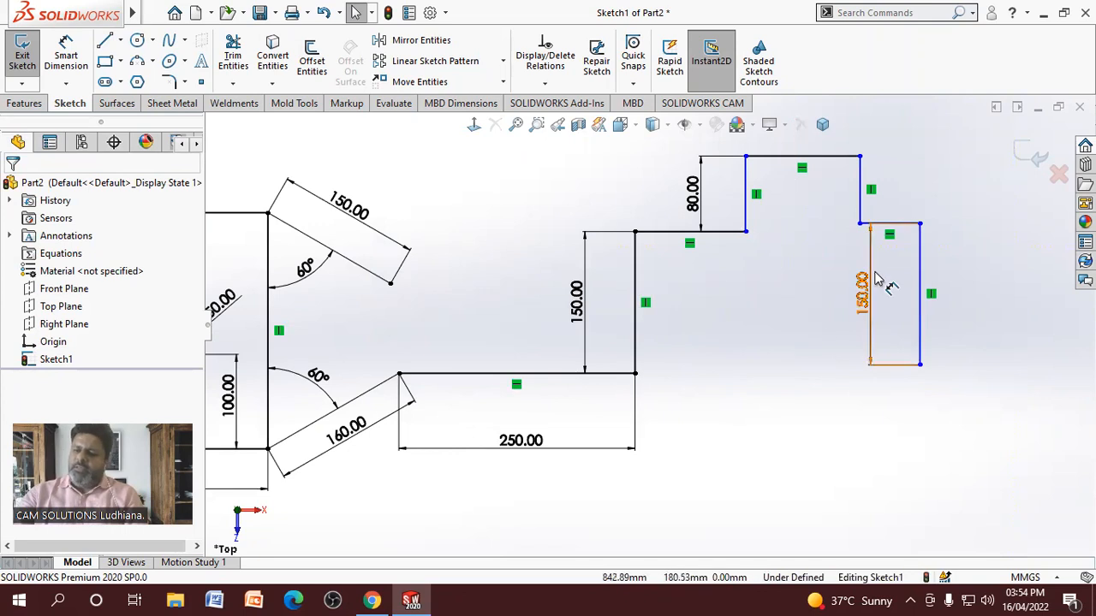
{"action": "left_click_drag", "start_coordinate": [863, 291], "coordinate": [963, 286]}
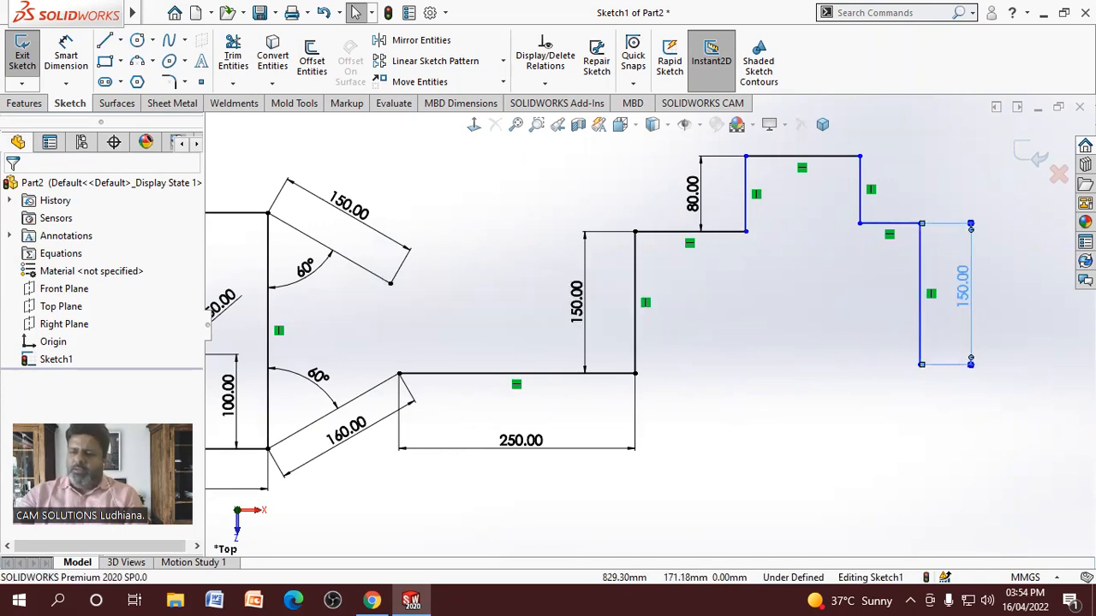
Dimension the distance between the first 150 mm vertical line and the 80 mm vertical line as 150 mm
{"action": "left_click", "coordinate": [841, 374]}
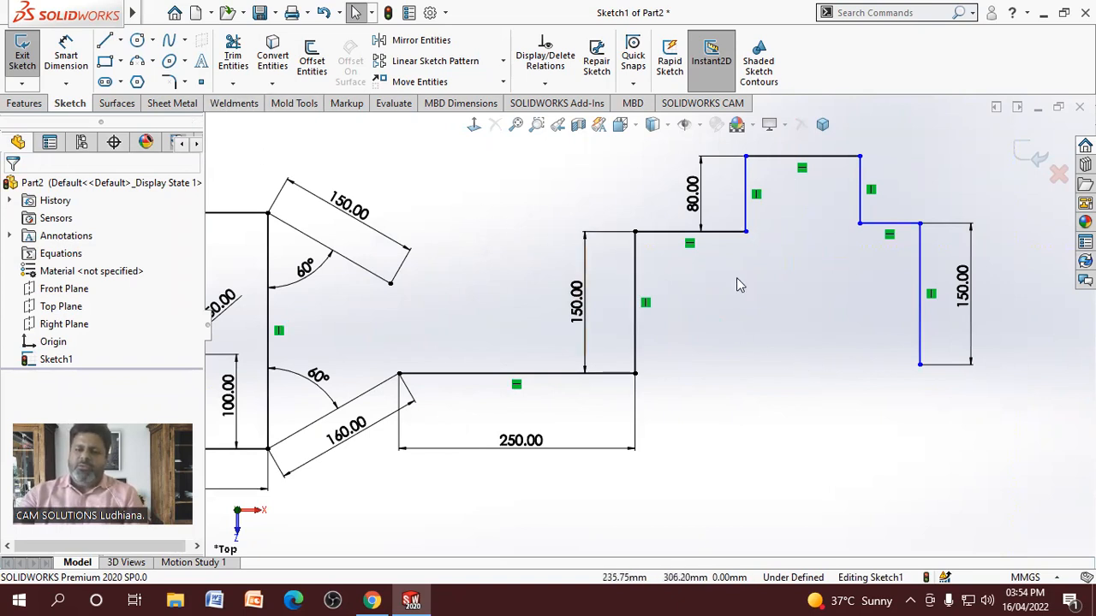
{"action": "scroll", "coordinate": [758, 326], "scroll_direction": "up", "scroll_amount": 1}
{"action": "left_click", "coordinate": [66, 56]}
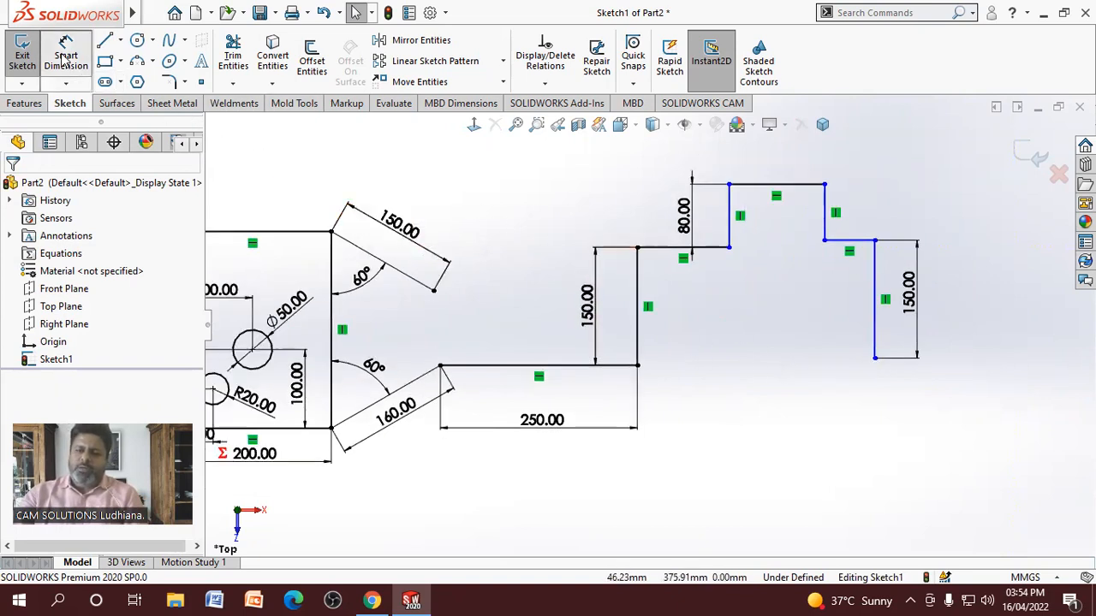
{"action": "left_click", "coordinate": [728, 242]}
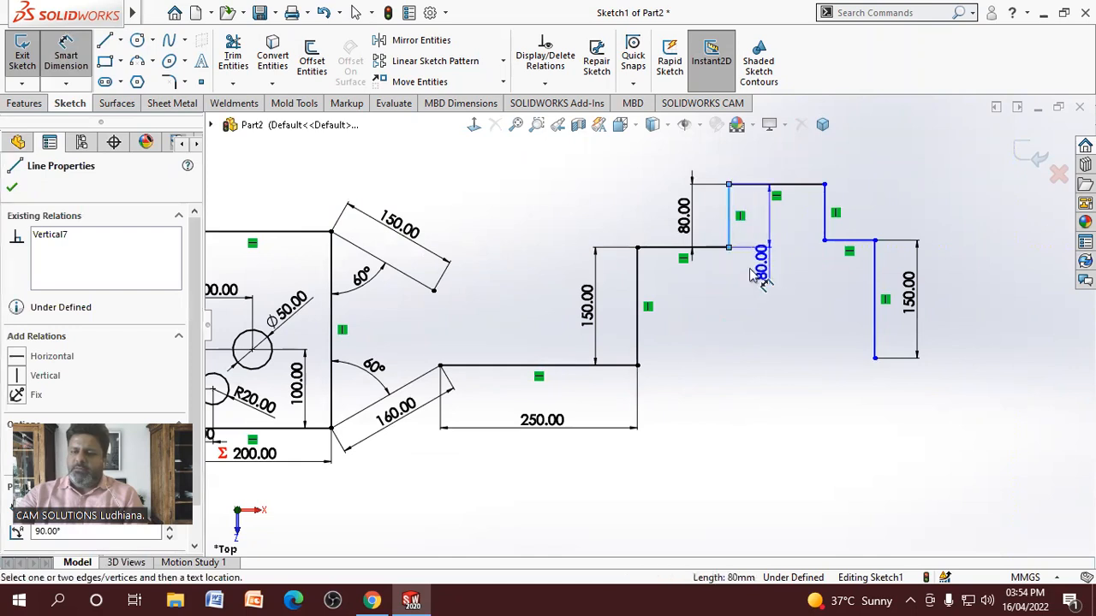
{"action": "left_click", "coordinate": [640, 338]}
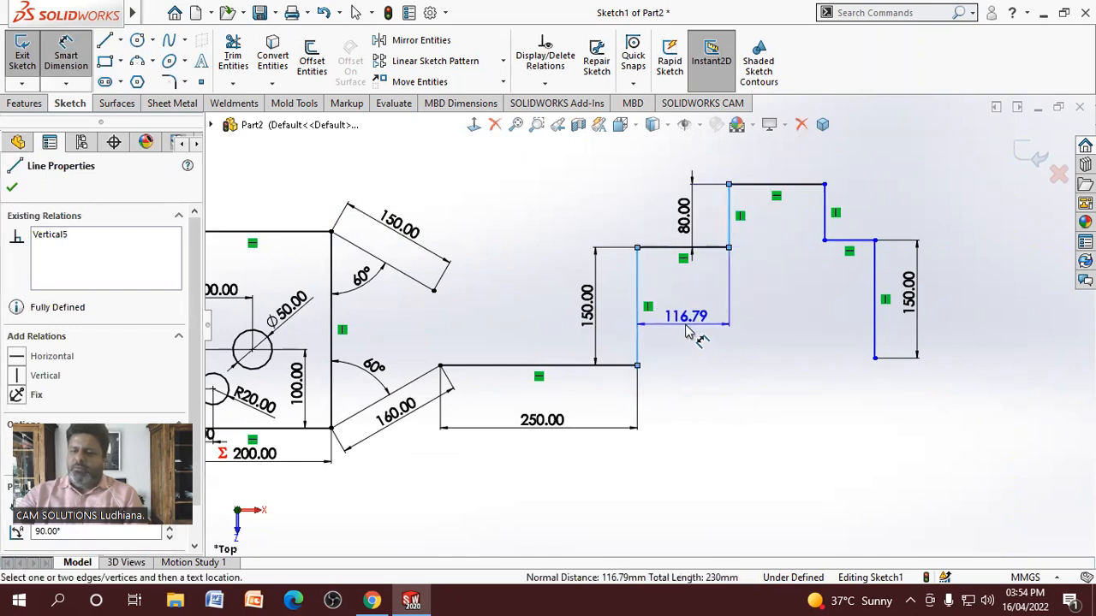
{"action": "left_click", "coordinate": [690, 330]}
{"action": "type", "text": "150"}
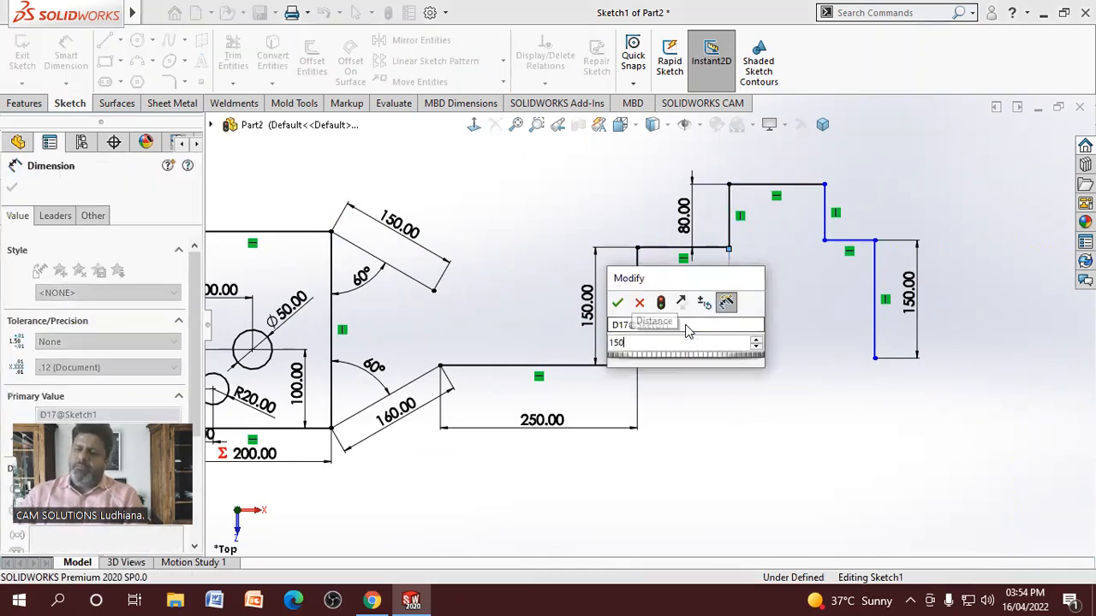
{"action": "key", "text": "Return"}
{"action": "key", "text": "Escape"}
{"action": "right_click", "coordinate": [819, 362]}
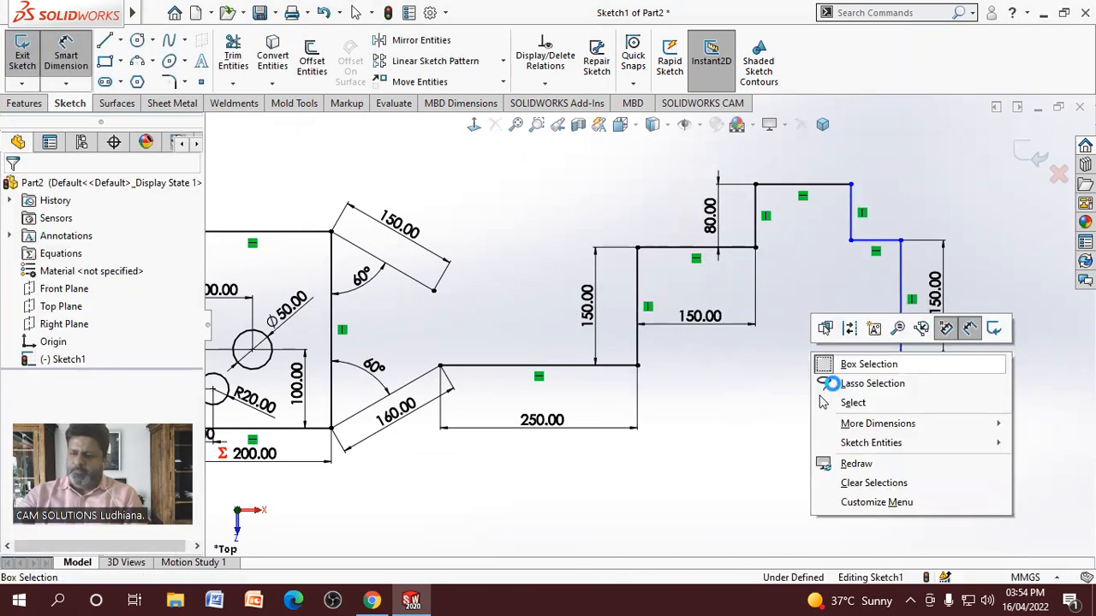
{"action": "left_click", "coordinate": [824, 399]}
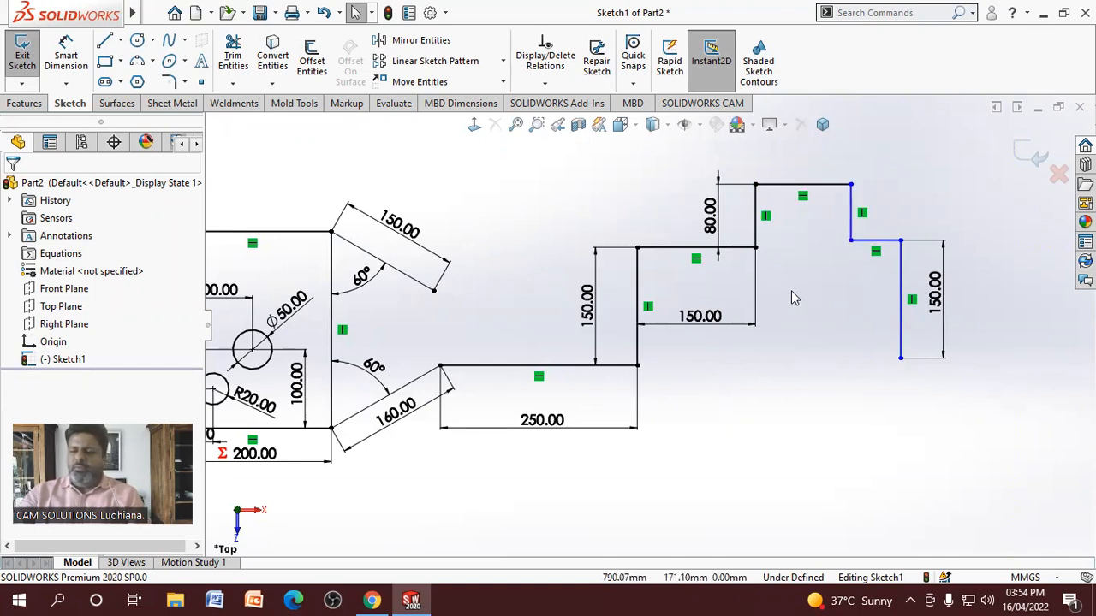
Add an Equal relation between the two vertical lines on either side of the chain's topmost horizontal line
{"action": "left_click", "coordinate": [755, 229]}
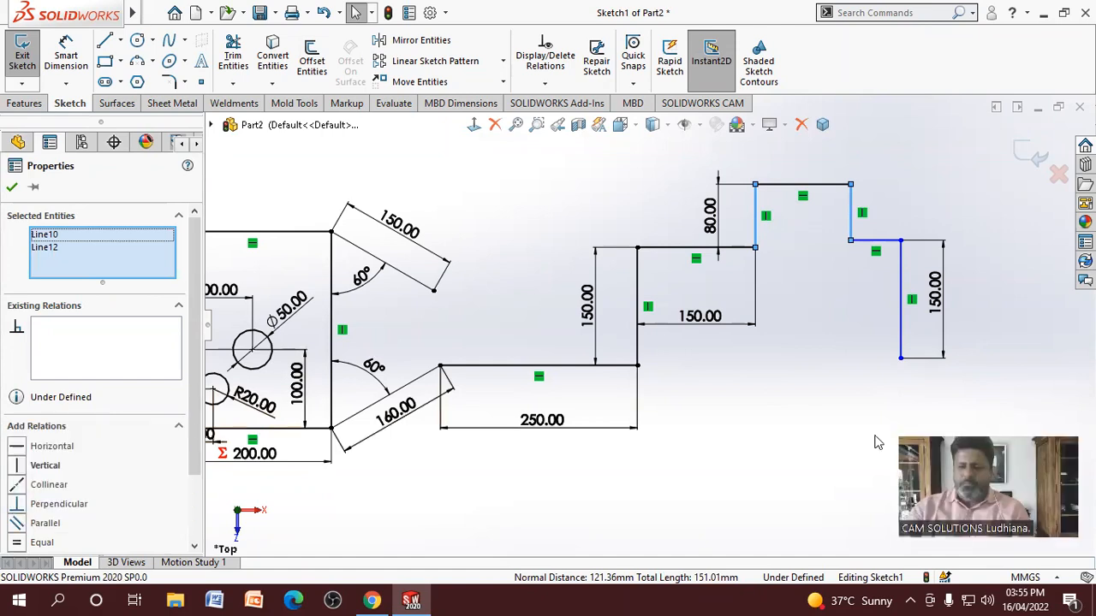
{"action": "left_click", "coordinate": [419, 503]}
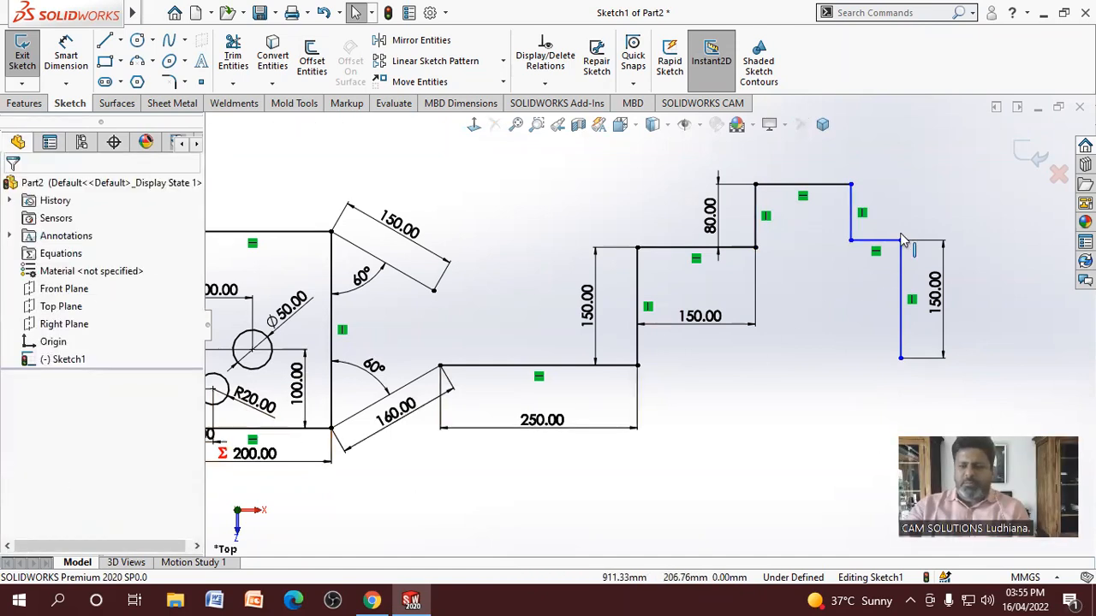
{"action": "left_click", "coordinate": [852, 218]}
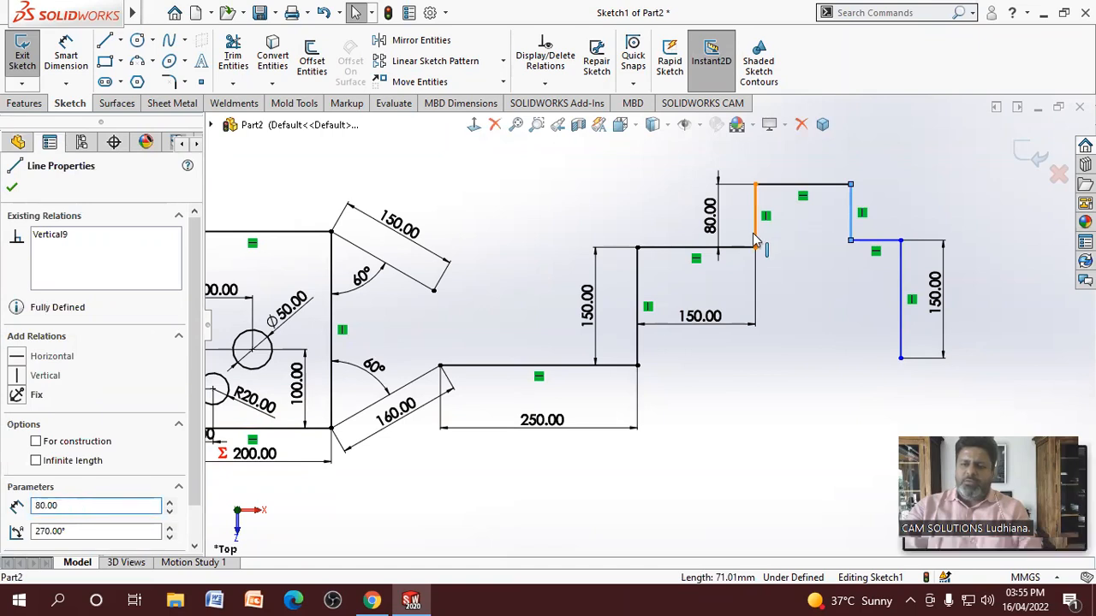
{"action": "left_click", "coordinate": [754, 233], "text": "ctrl"}
{"action": "scroll", "coordinate": [192, 435], "scroll_direction": "down", "scroll_amount": 3}
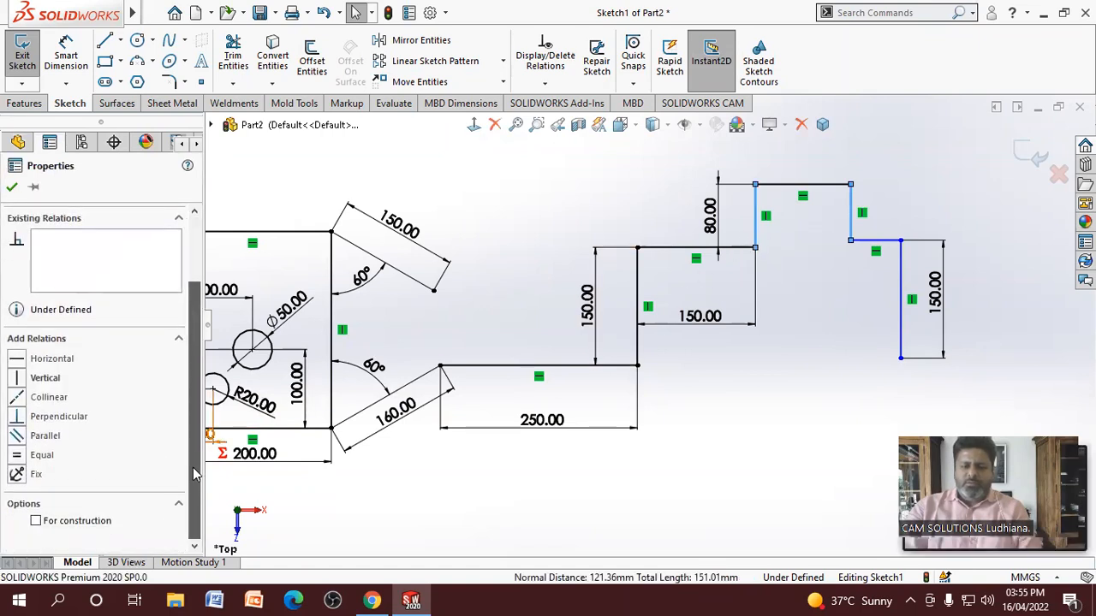
{"action": "left_click", "coordinate": [17, 456]}
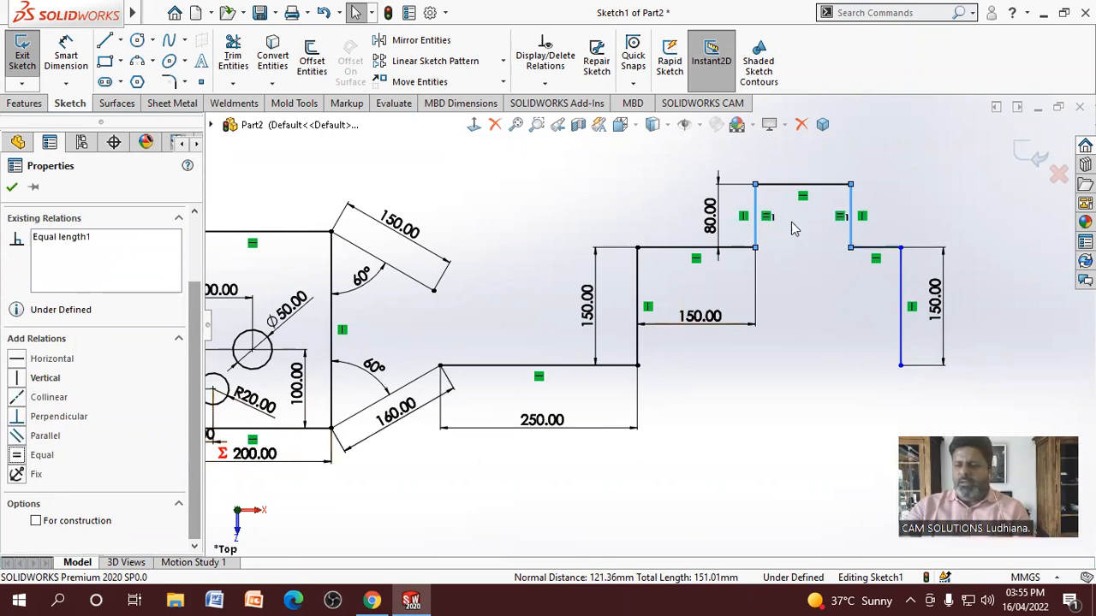
{"action": "left_click", "coordinate": [792, 386]}
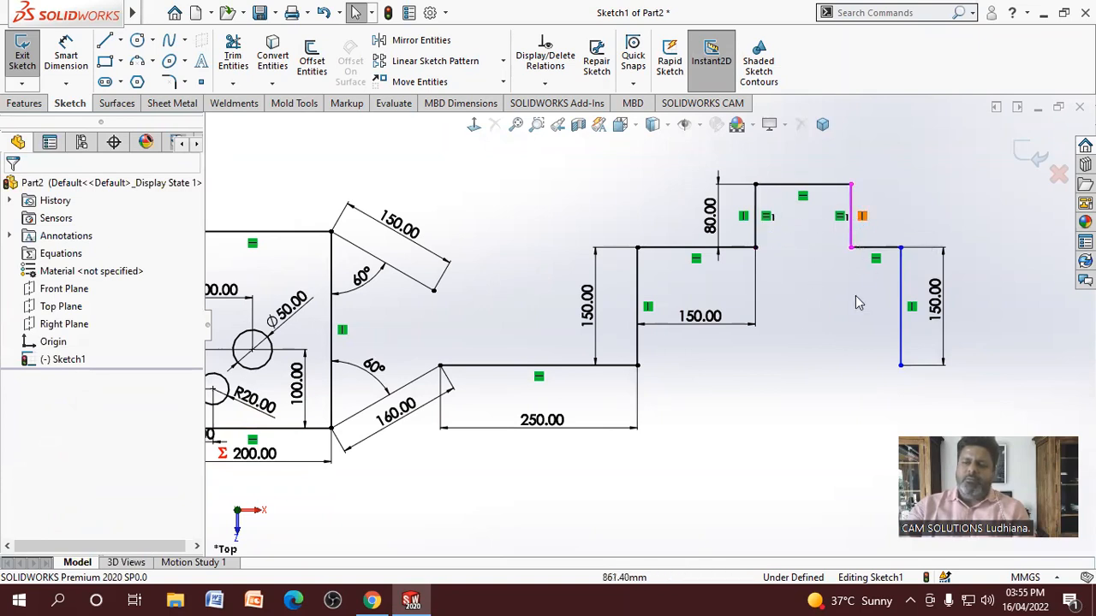
Make the first and last 150 mm vertical lines of the chain equal and delete the last line's 150 mm dimension
{"action": "left_click", "coordinate": [638, 358]}
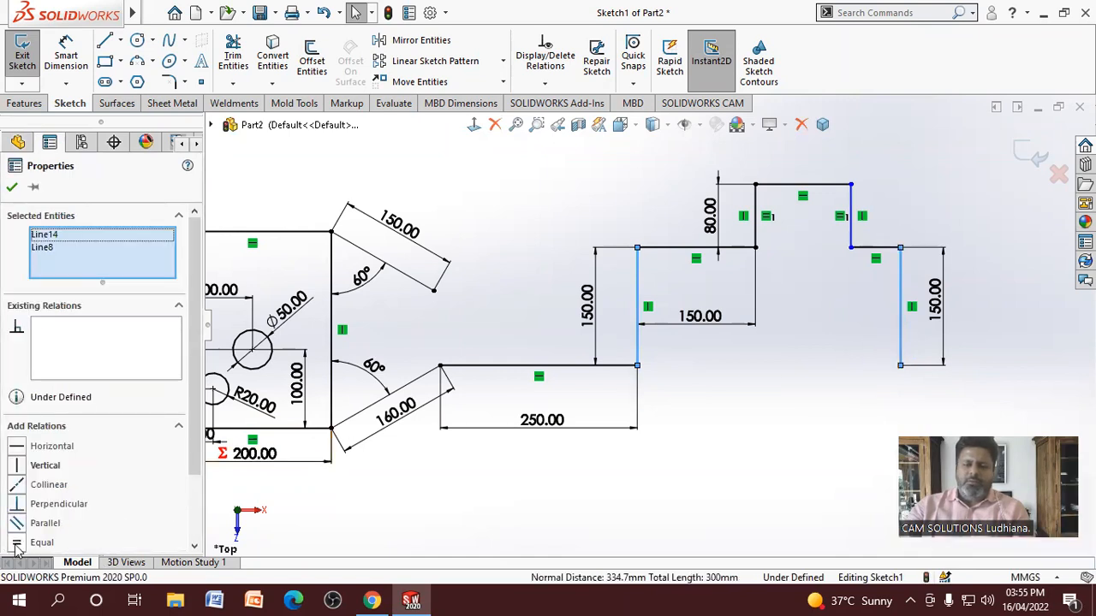
{"action": "left_click", "coordinate": [41, 543]}
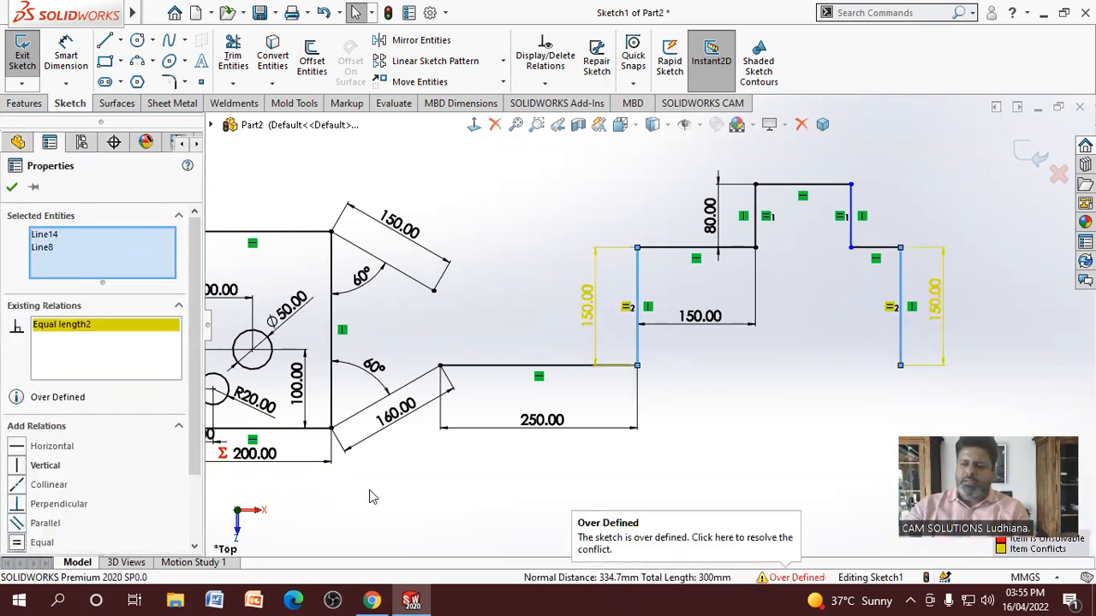
{"action": "left_click", "coordinate": [757, 424]}
{"action": "scroll", "coordinate": [599, 304], "scroll_direction": "up", "scroll_amount": 2}
{"action": "scroll", "coordinate": [888, 265], "scroll_direction": "down", "scroll_amount": 3}
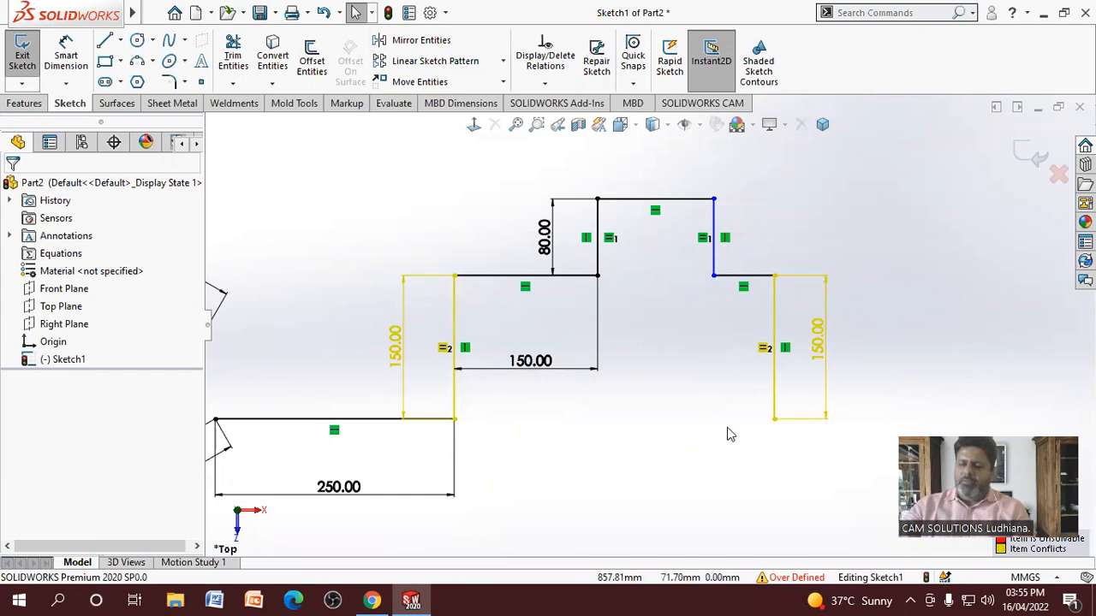
{"action": "left_click", "coordinate": [830, 406]}
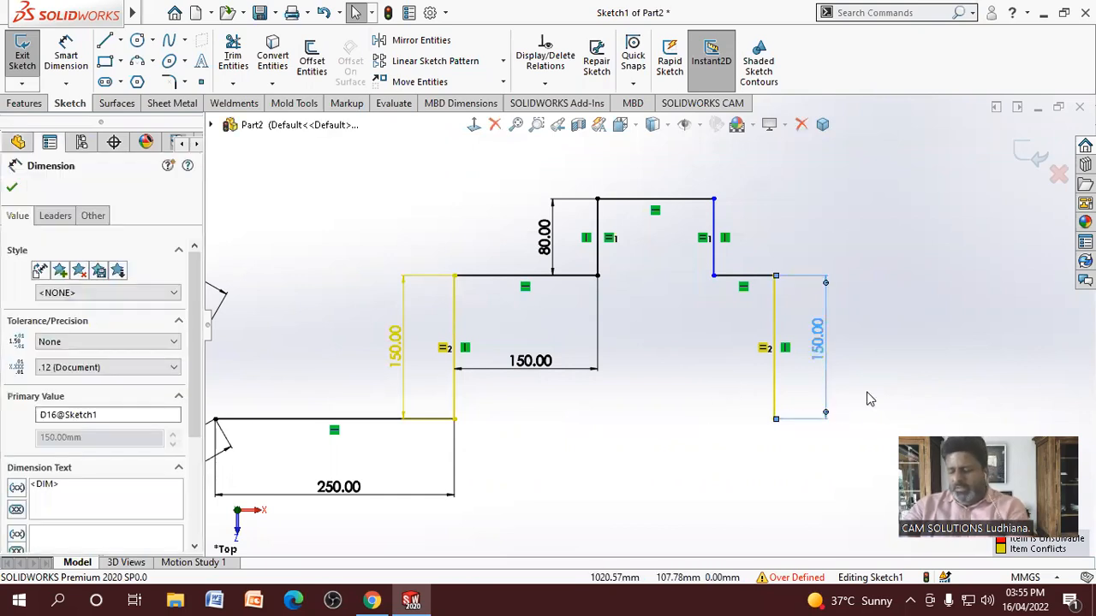
{"action": "key", "text": "Delete"}
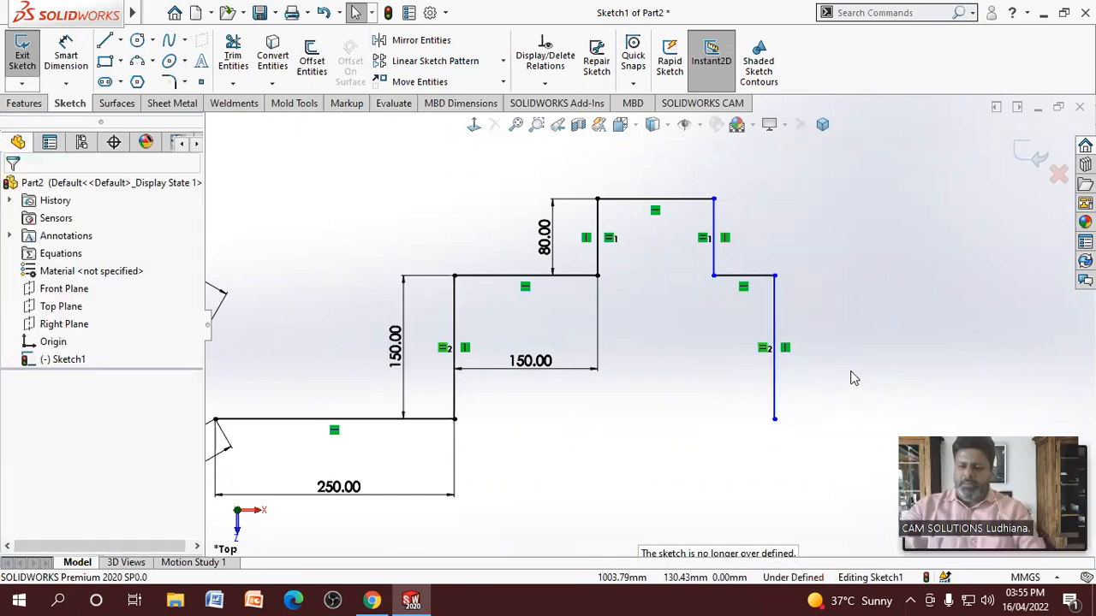
Add an Equal relation between the 150 mm horizontal step line and the matching horizontal line on the chain's far side
{"action": "left_click", "coordinate": [488, 278]}
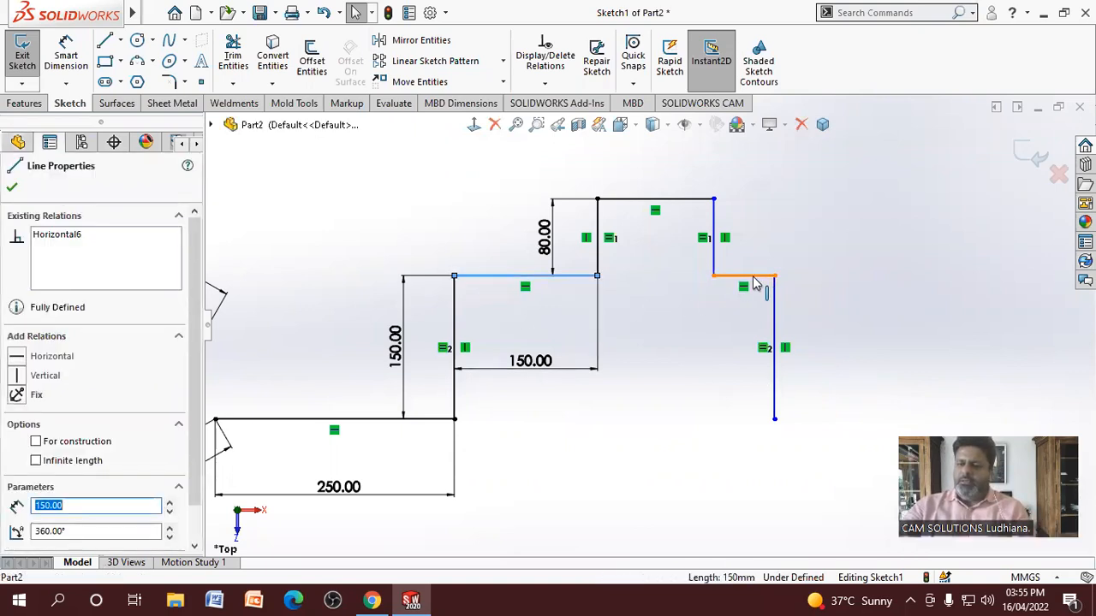
{"action": "left_click", "coordinate": [759, 276], "text": "ctrl"}
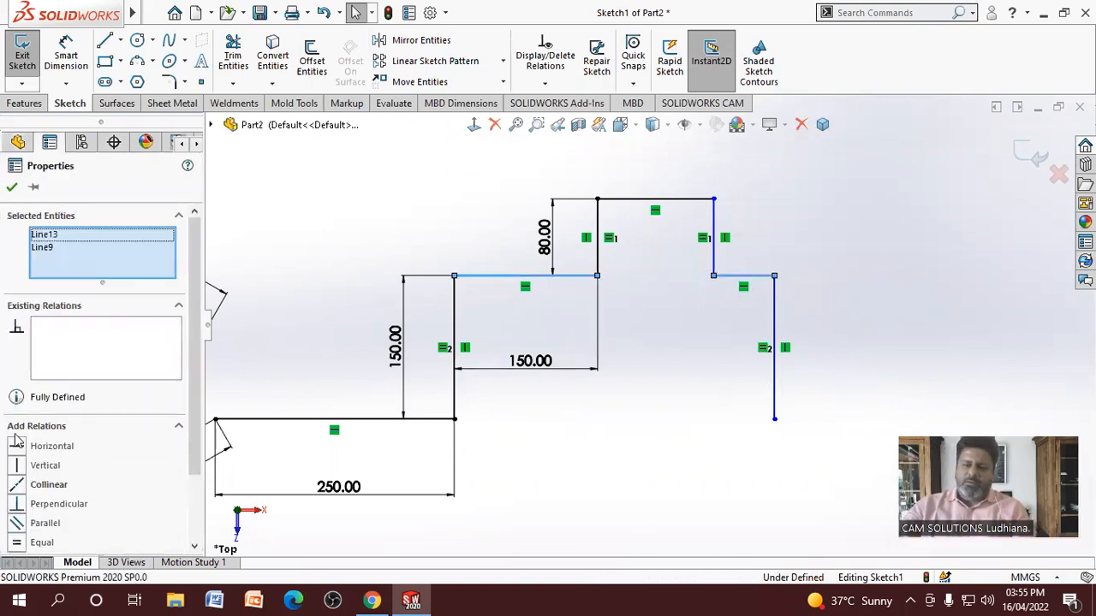
{"action": "left_click", "coordinate": [17, 543]}
{"action": "left_click", "coordinate": [681, 404]}
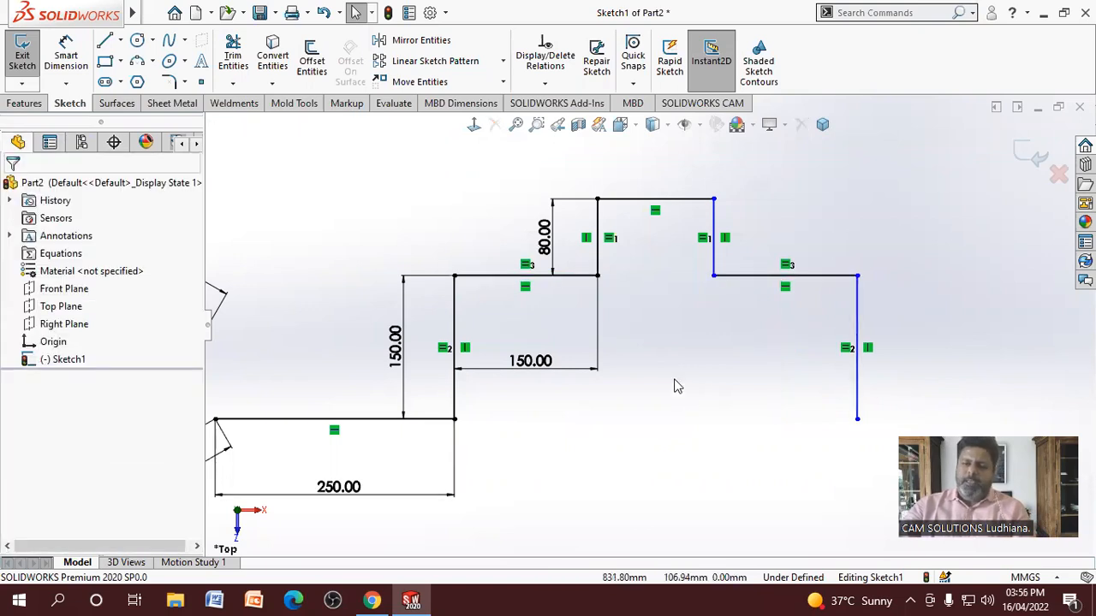
Make the chain's topmost horizontal line equal in length to the adjoining 80 mm vertical line
{"action": "left_click", "coordinate": [633, 200]}
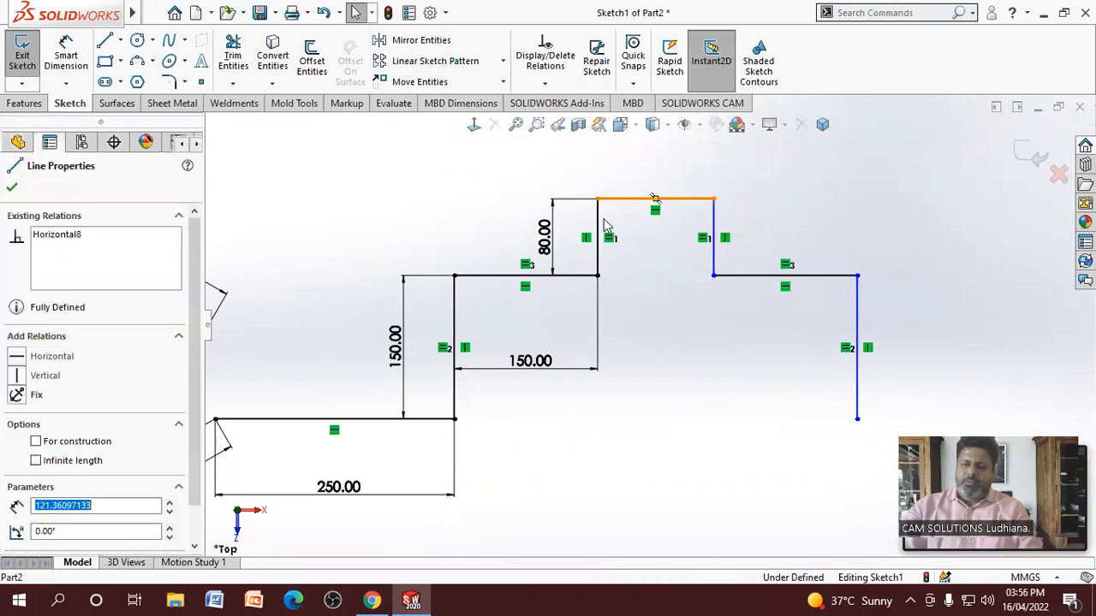
{"action": "left_click", "coordinate": [598, 224], "text": "ctrl"}
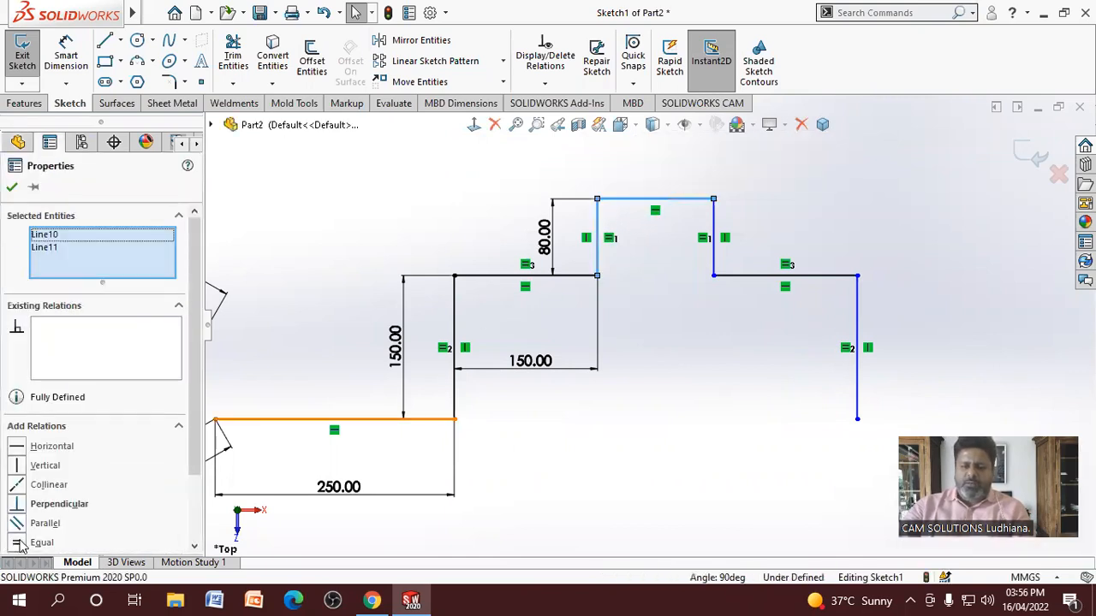
{"action": "left_click", "coordinate": [19, 543]}
{"action": "left_click", "coordinate": [527, 468]}
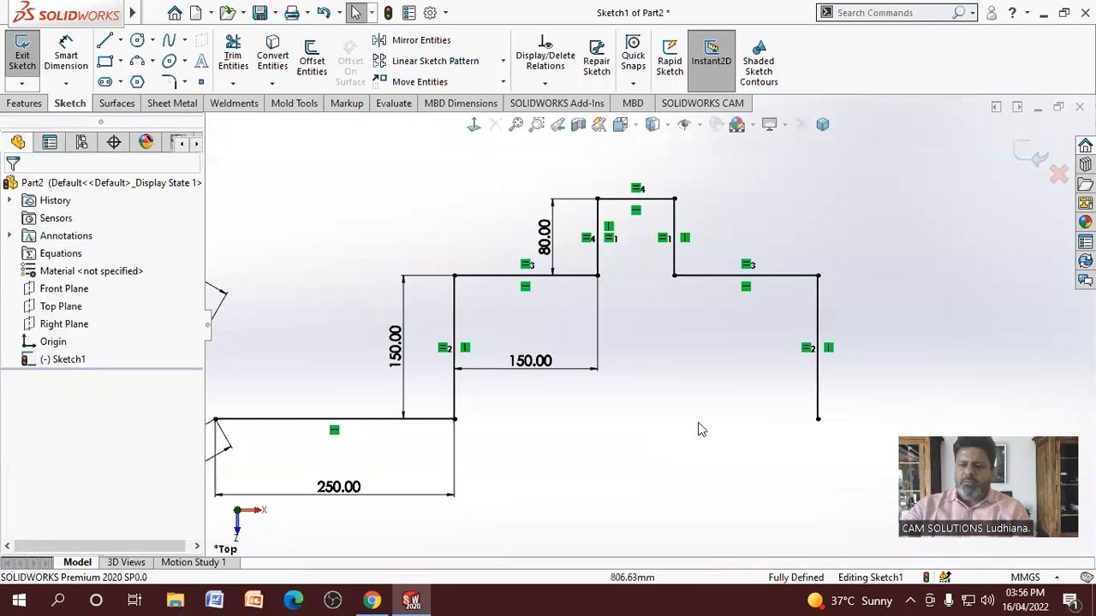
Sketch an inclined line about 76 mm long, sloping down and outward from the lower end of the last vertical line
{"action": "scroll", "coordinate": [698, 429], "scroll_direction": "up", "scroll_amount": 4}
{"action": "scroll", "coordinate": [503, 289], "scroll_direction": "down", "scroll_amount": 2}
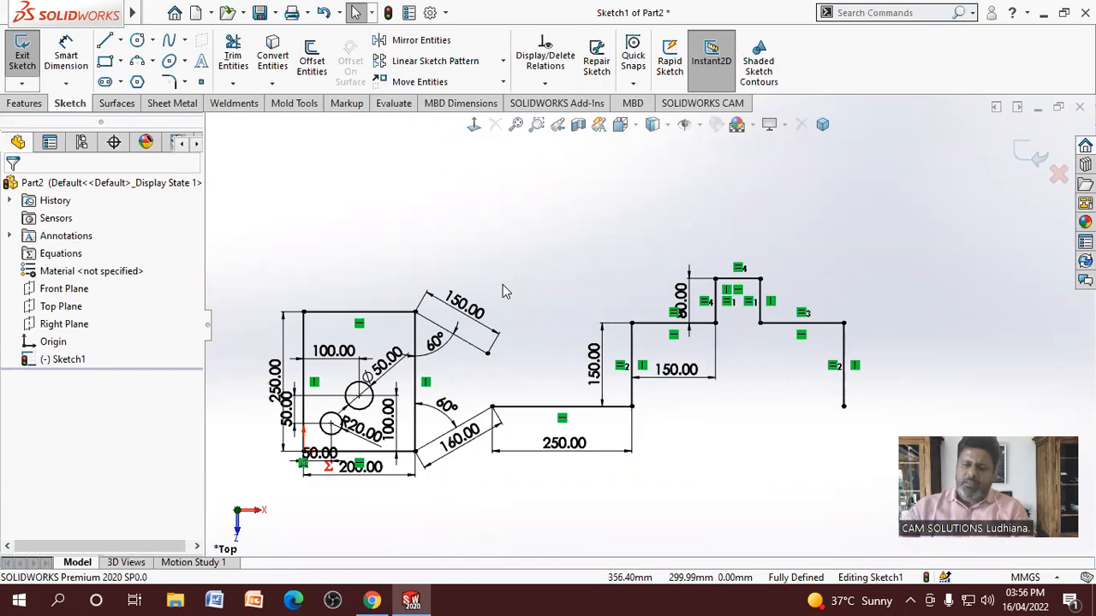
{"action": "left_click", "coordinate": [104, 41]}
{"action": "left_click", "coordinate": [844, 407]}
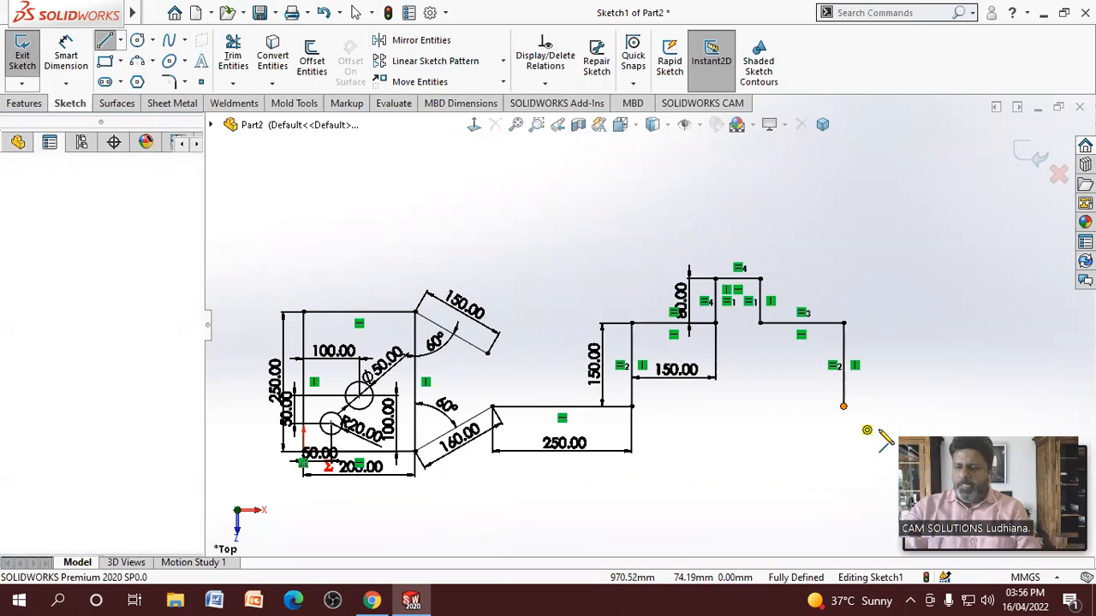
{"action": "left_click", "coordinate": [881, 430]}
{"action": "right_click", "coordinate": [883, 432]}
{"action": "left_click", "coordinate": [907, 425]}
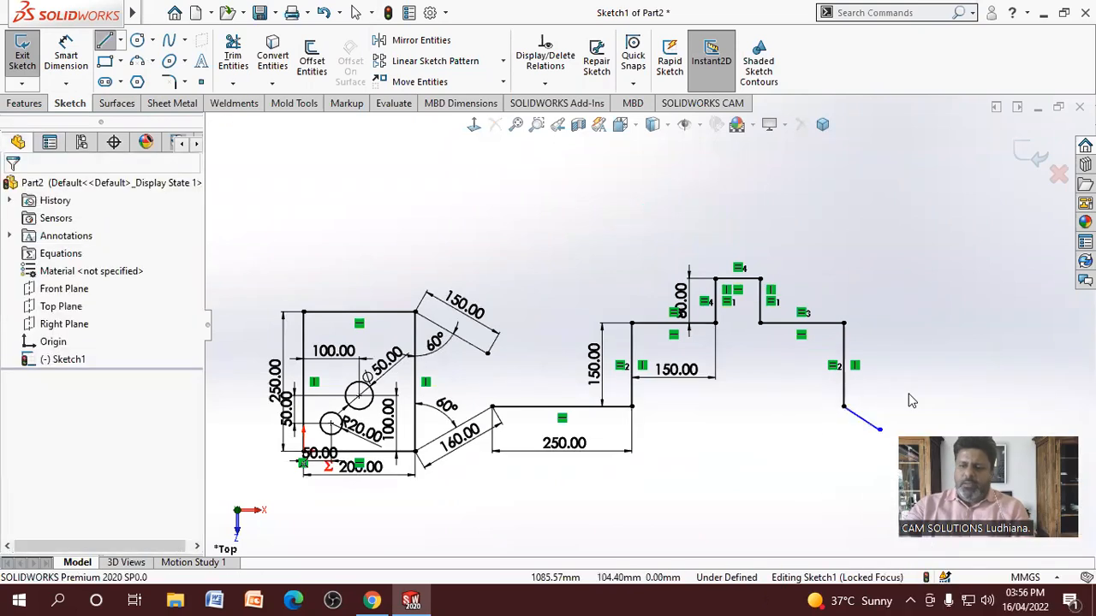
Add a Parallel relation between the new inclined line and the 150 mm inclined line at the rectangle's upper corner
{"action": "scroll", "coordinate": [882, 393], "scroll_direction": "down", "scroll_amount": 2}
{"action": "scroll", "coordinate": [847, 415], "scroll_direction": "up", "scroll_amount": 2}
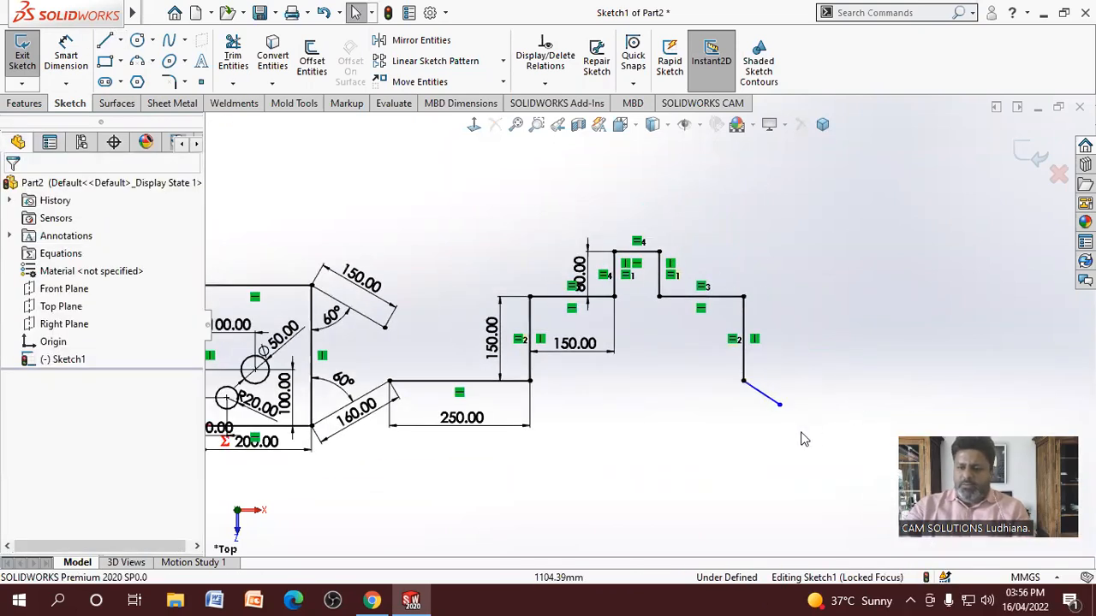
{"action": "left_click", "coordinate": [763, 394]}
{"action": "left_click", "coordinate": [363, 319], "text": "ctrl"}
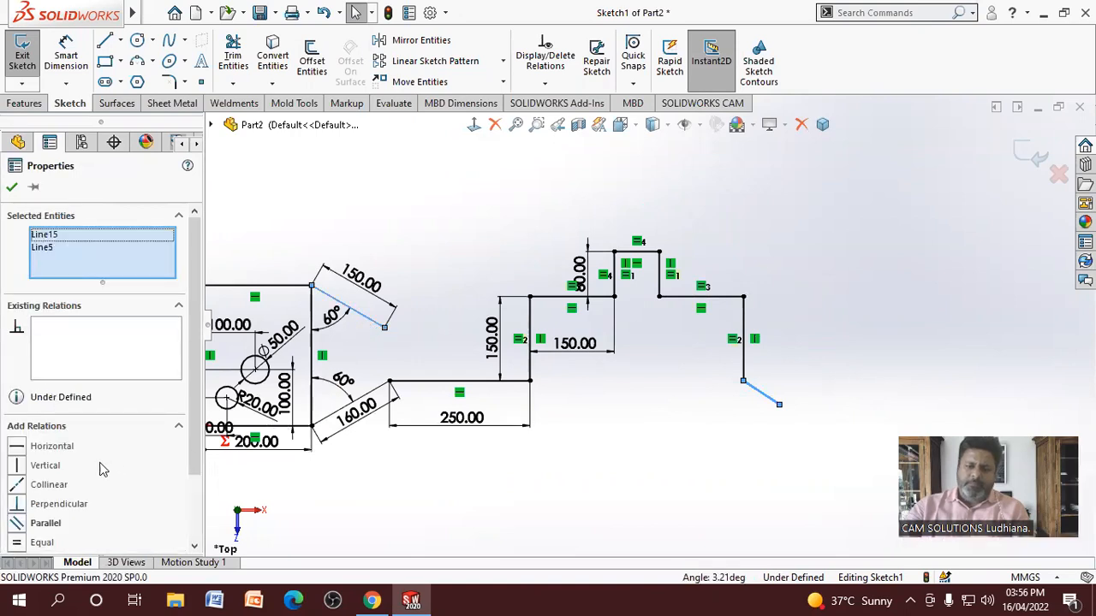
{"action": "left_click", "coordinate": [16, 523]}
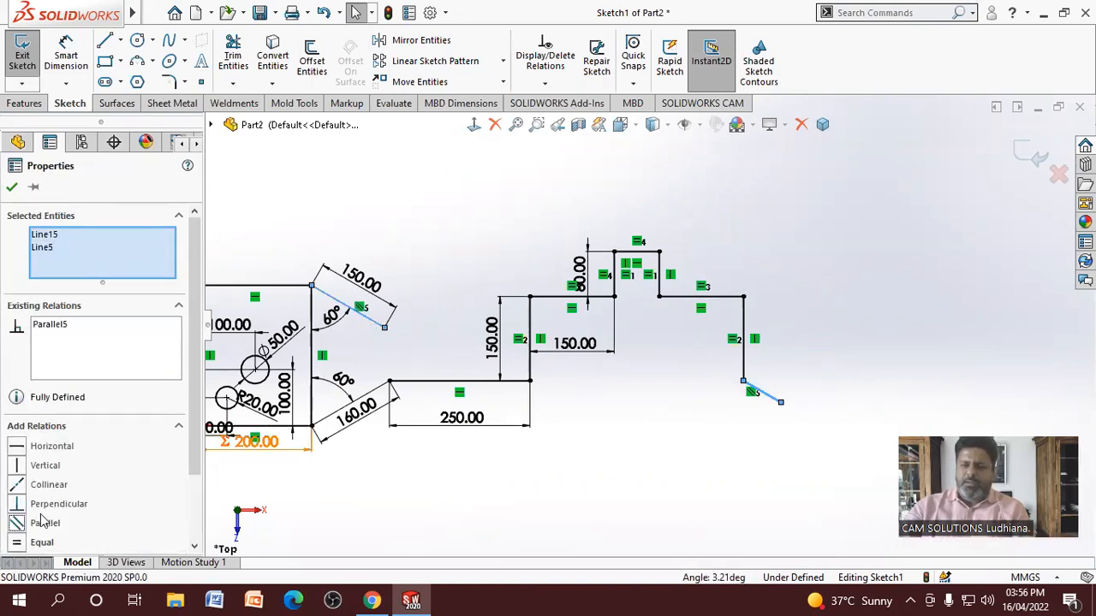
{"action": "left_click", "coordinate": [506, 440]}
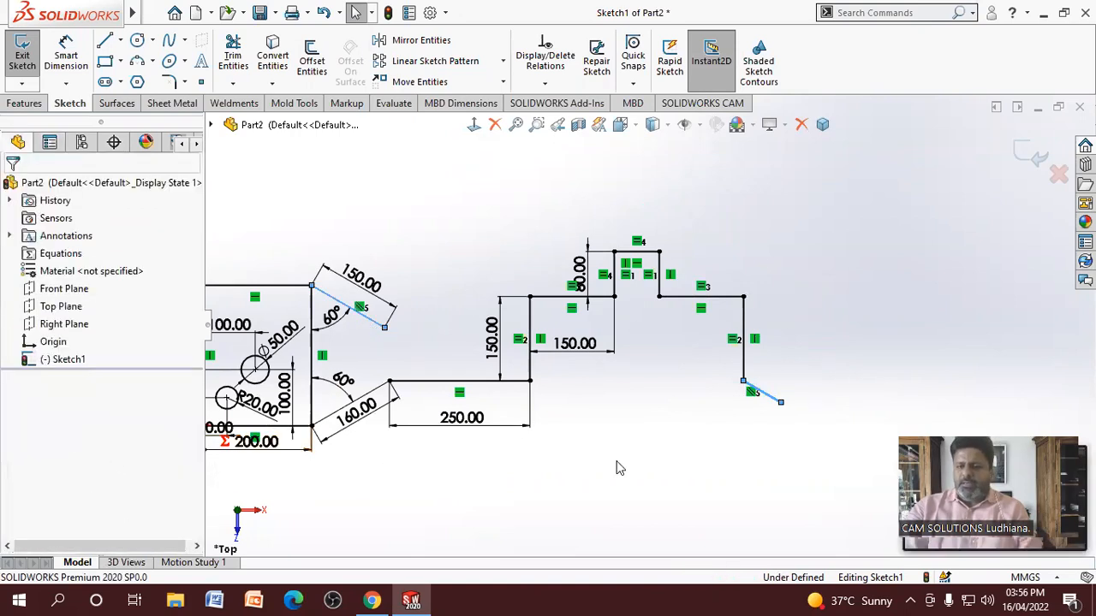
Add an Equal relation between the inclined end line and the chain's topmost horizontal line
{"action": "left_click", "coordinate": [773, 397]}
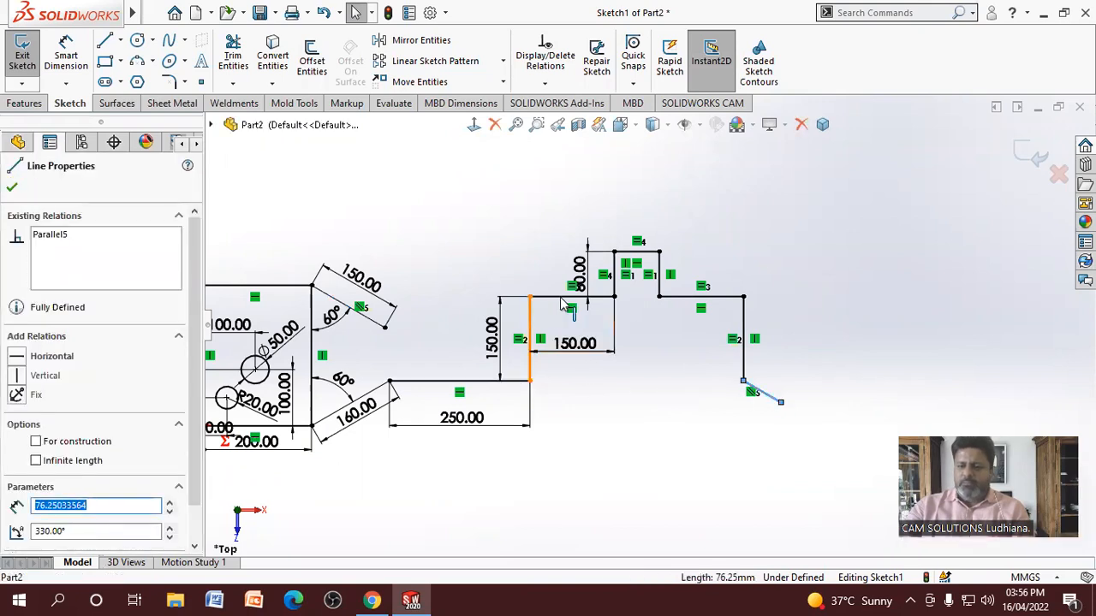
{"action": "left_click", "coordinate": [634, 252]}
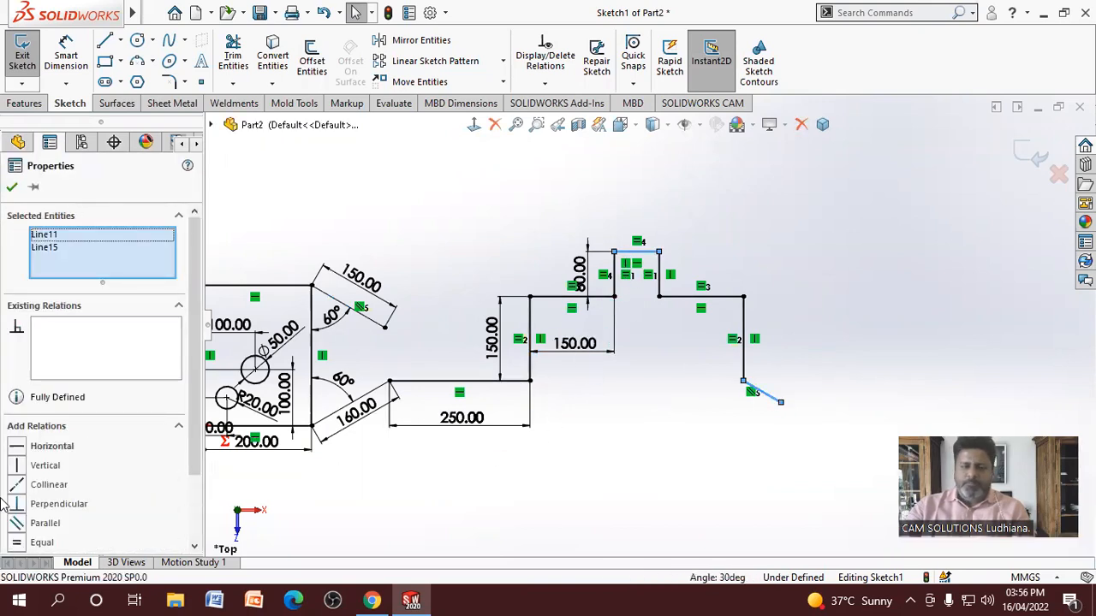
{"action": "left_click", "coordinate": [17, 543]}
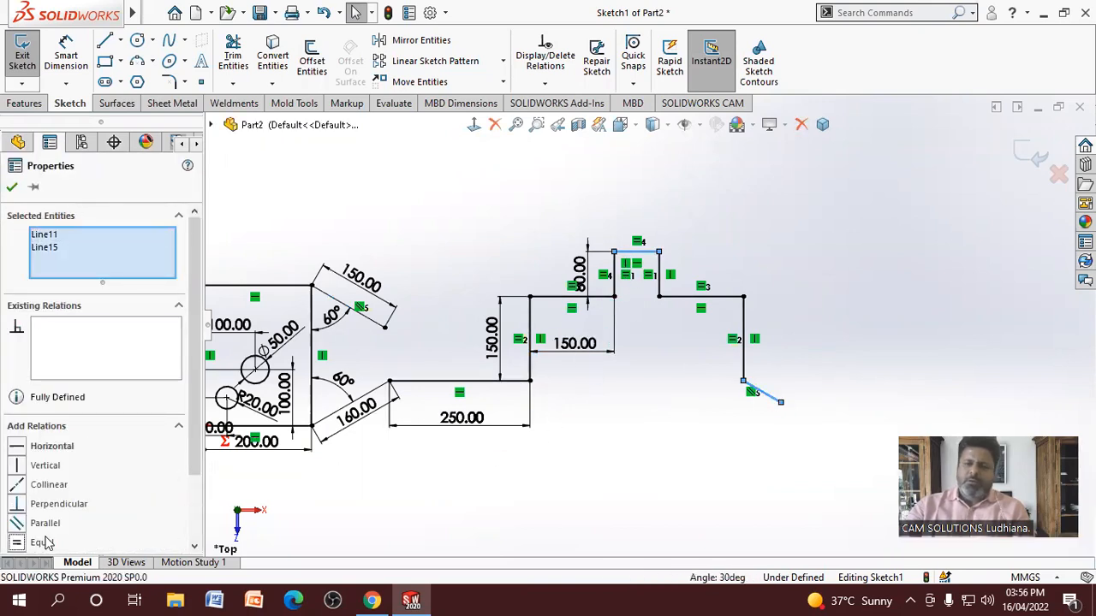
{"action": "left_click", "coordinate": [590, 473]}
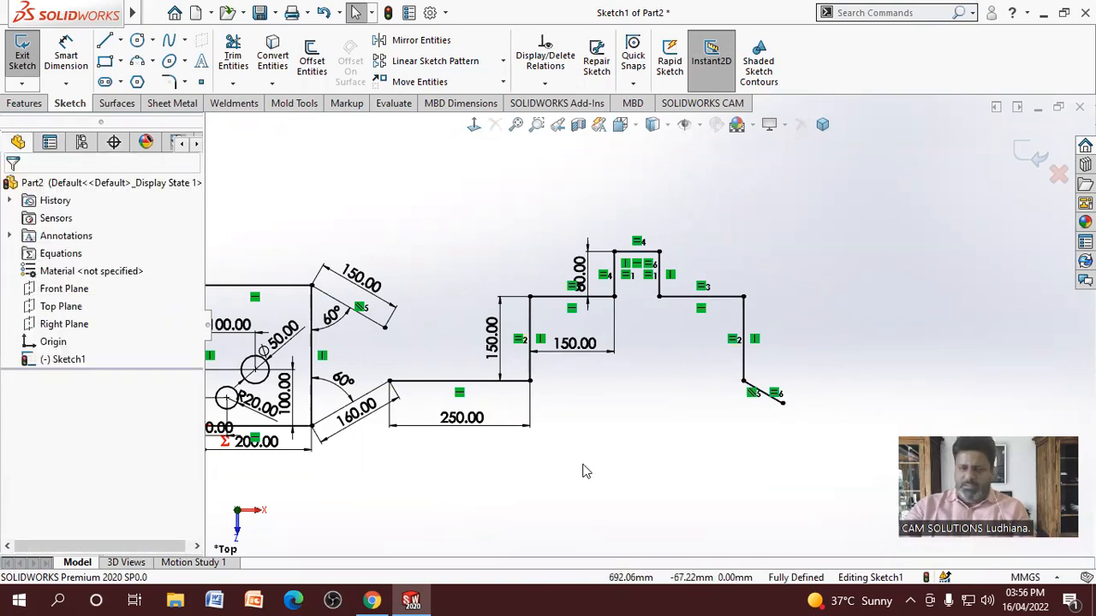
Set the angle between the rectangle's right side and the upper slanted line to 80°
{"action": "double_click", "coordinate": [337, 321]}
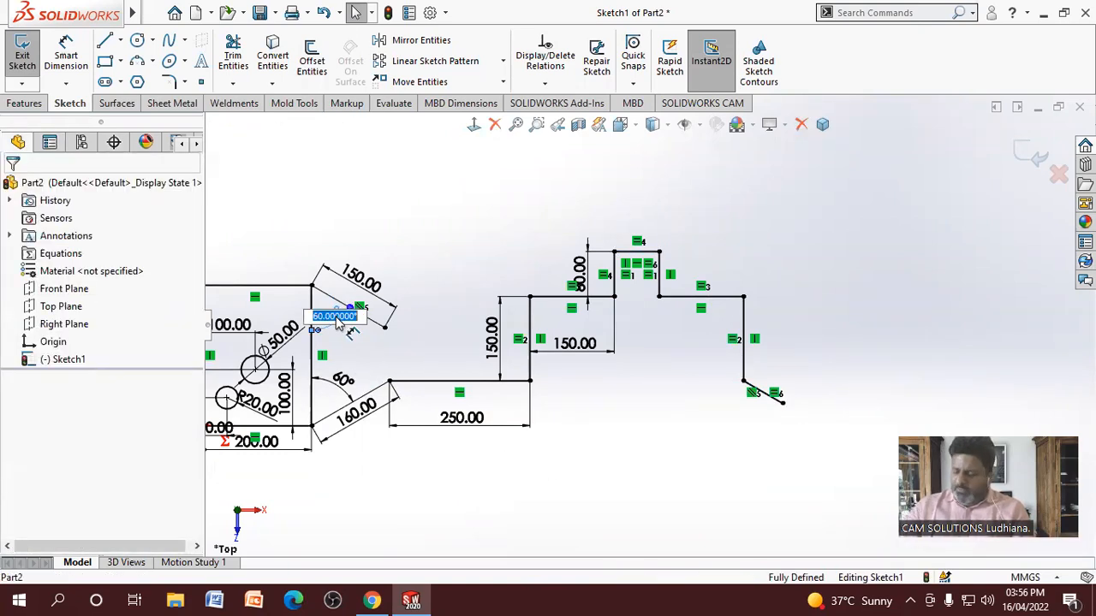
{"action": "type", "text": "80"}
{"action": "key", "text": "Return"}
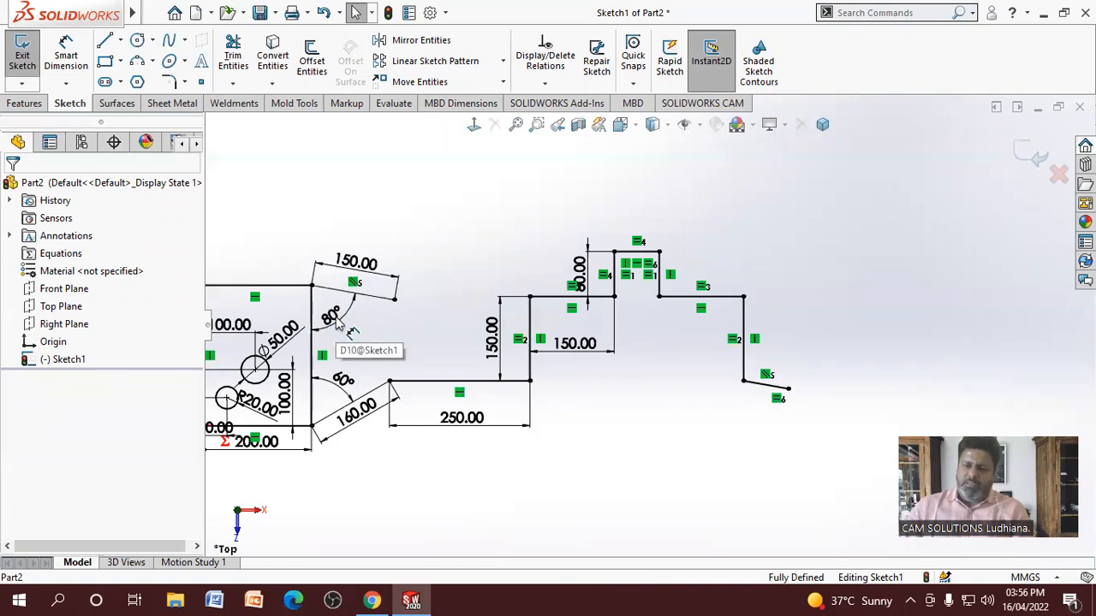
Set the height of the topmost step in the stepped profile to 150 mm
{"action": "double_click", "coordinate": [580, 269]}
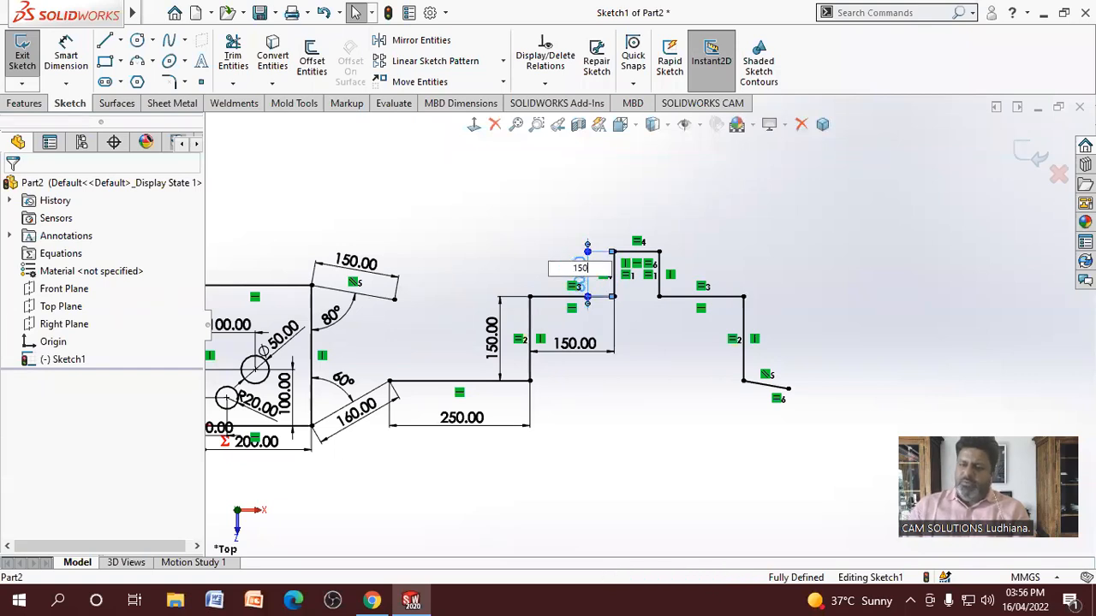
{"action": "key", "text": "Return"}
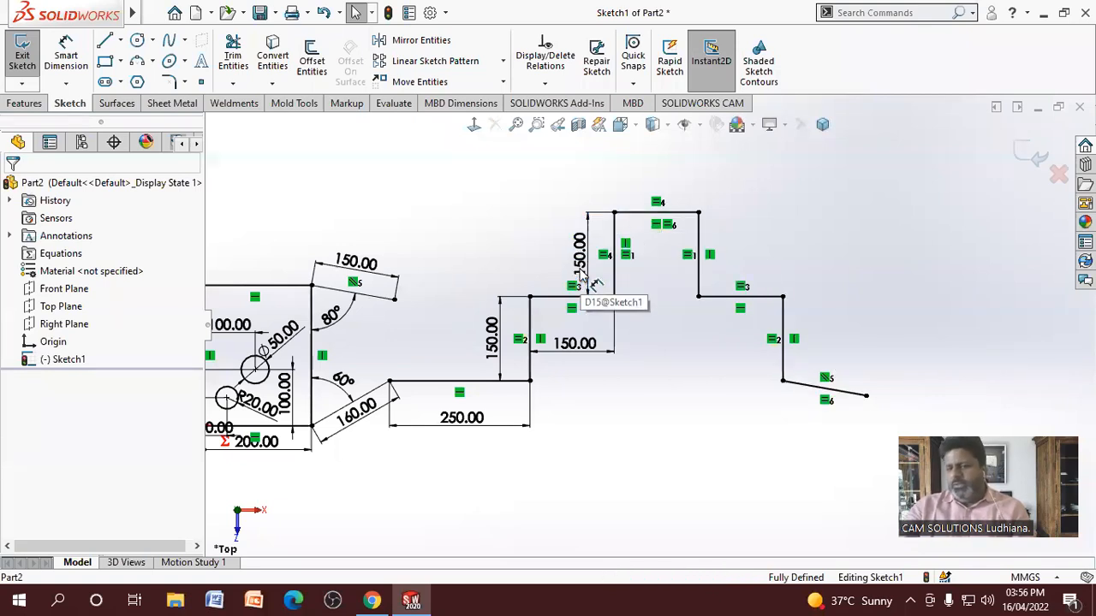
{"action": "scroll", "coordinate": [605, 302], "scroll_direction": "up", "scroll_amount": 1}
{"action": "scroll", "coordinate": [421, 311], "scroll_direction": "down", "scroll_amount": 1}
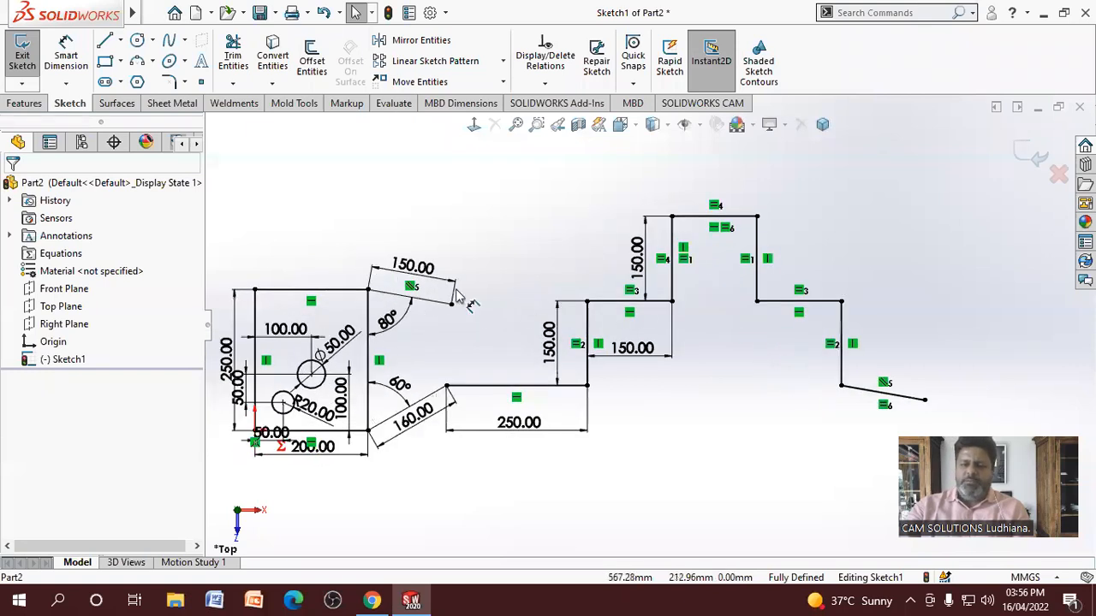
{"action": "scroll", "coordinate": [673, 257], "scroll_direction": "up", "scroll_amount": 1}
{"action": "scroll", "coordinate": [478, 322], "scroll_direction": "down", "scroll_amount": 1}
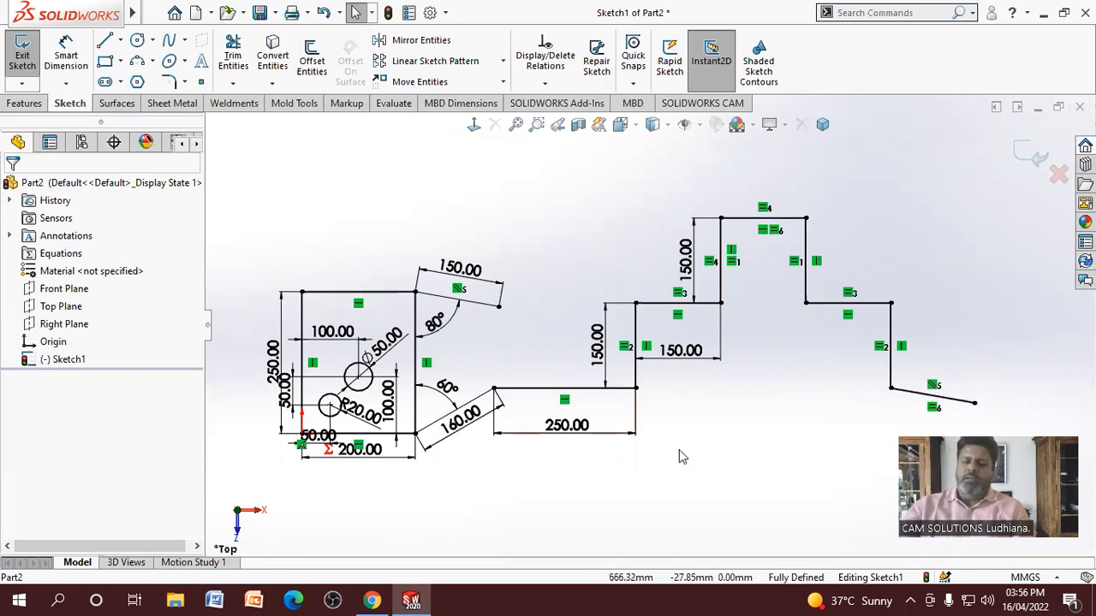
Hide the sketch relation symbols in the graphics area
{"action": "left_click", "coordinate": [698, 126]}
{"action": "left_click", "coordinate": [686, 305]}
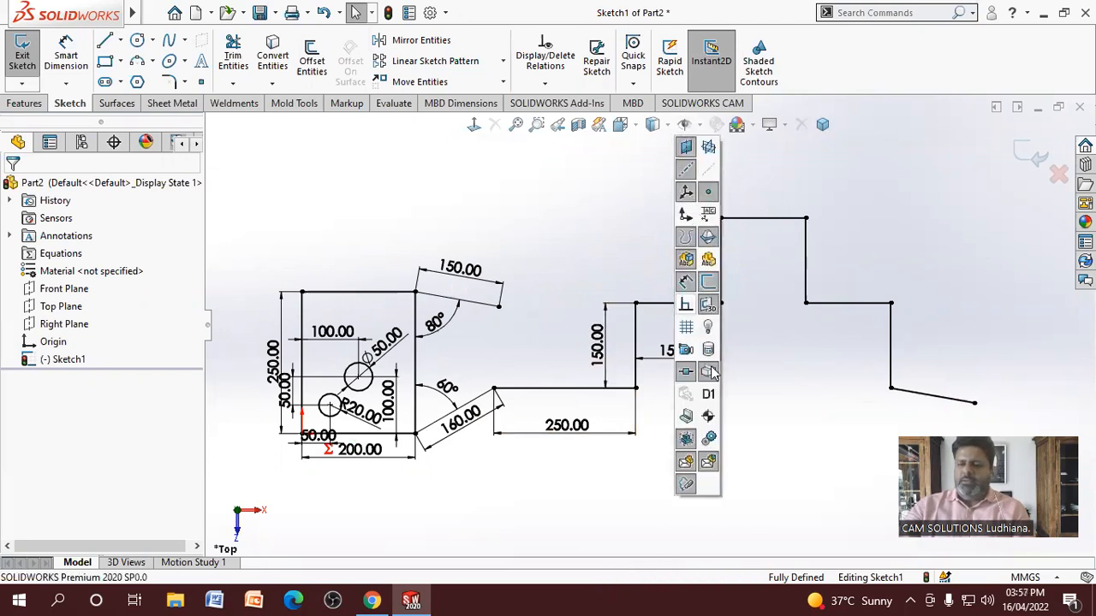
{"action": "left_click", "coordinate": [765, 379]}
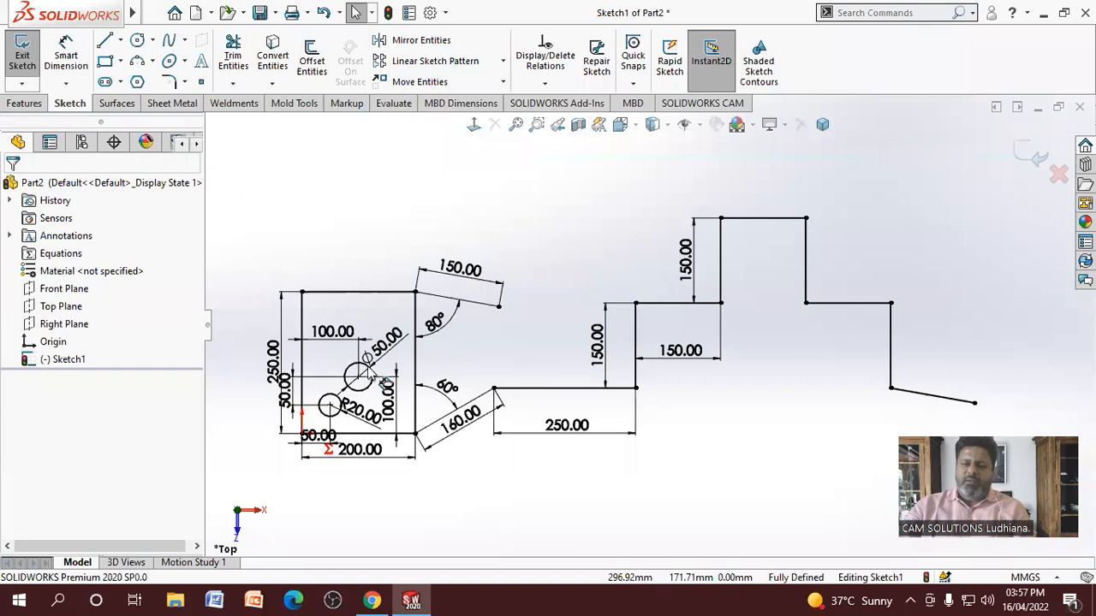
Hide the sketch dimensions and display them again
{"action": "left_click", "coordinate": [699, 126]}
{"action": "left_click", "coordinate": [685, 284]}
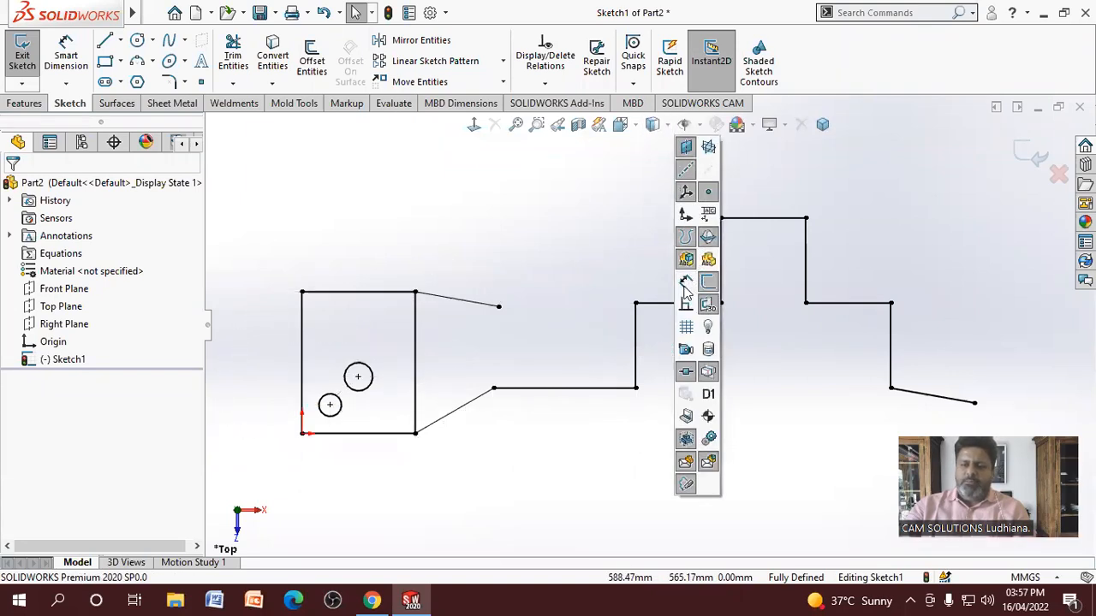
{"action": "left_click", "coordinate": [598, 472]}
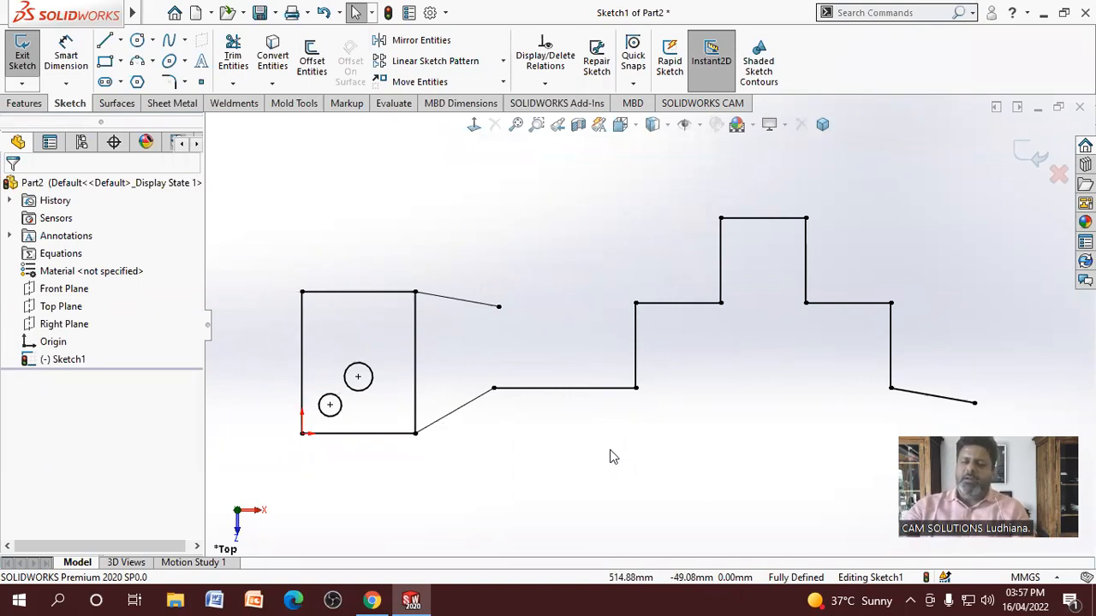
{"action": "left_click", "coordinate": [701, 126]}
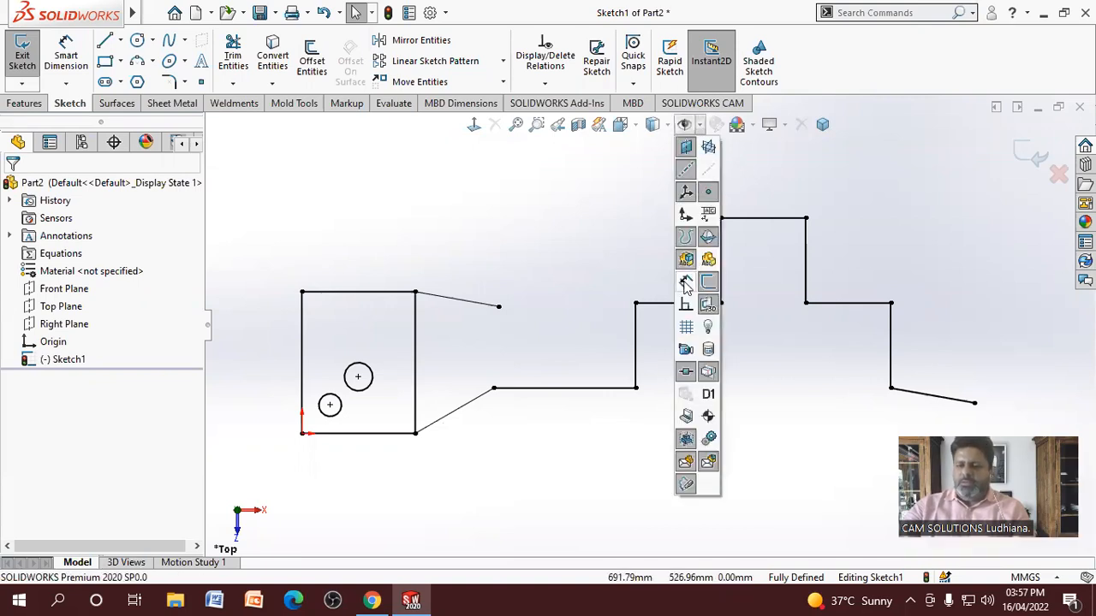
{"action": "left_click", "coordinate": [686, 284]}
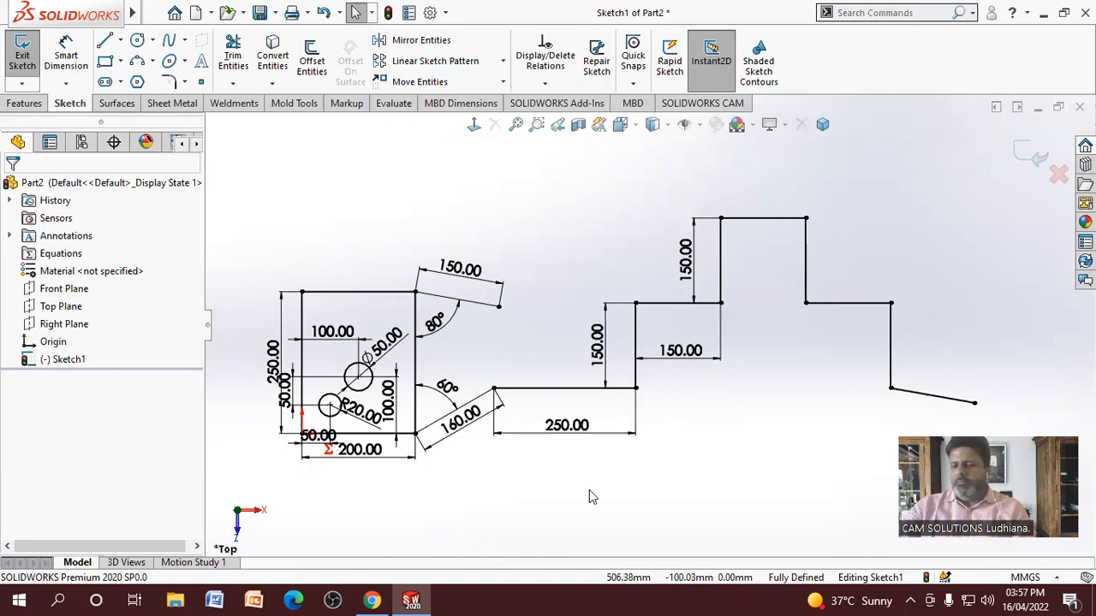
Exit the sketch and reopen Sketch1 for editing
{"action": "left_click", "coordinate": [1022, 156]}
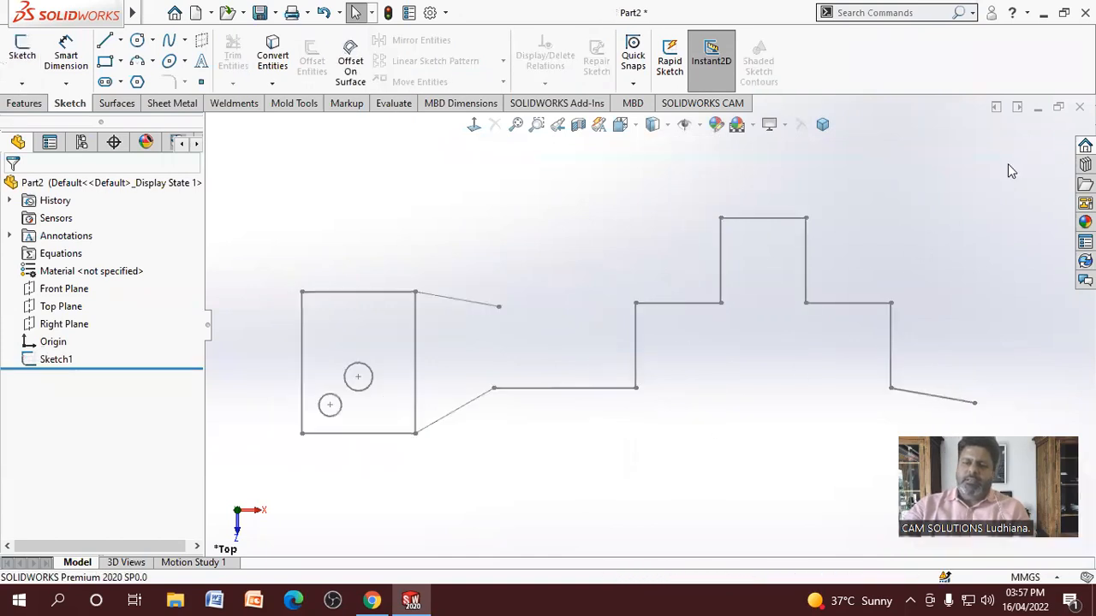
{"action": "left_click", "coordinate": [57, 359]}
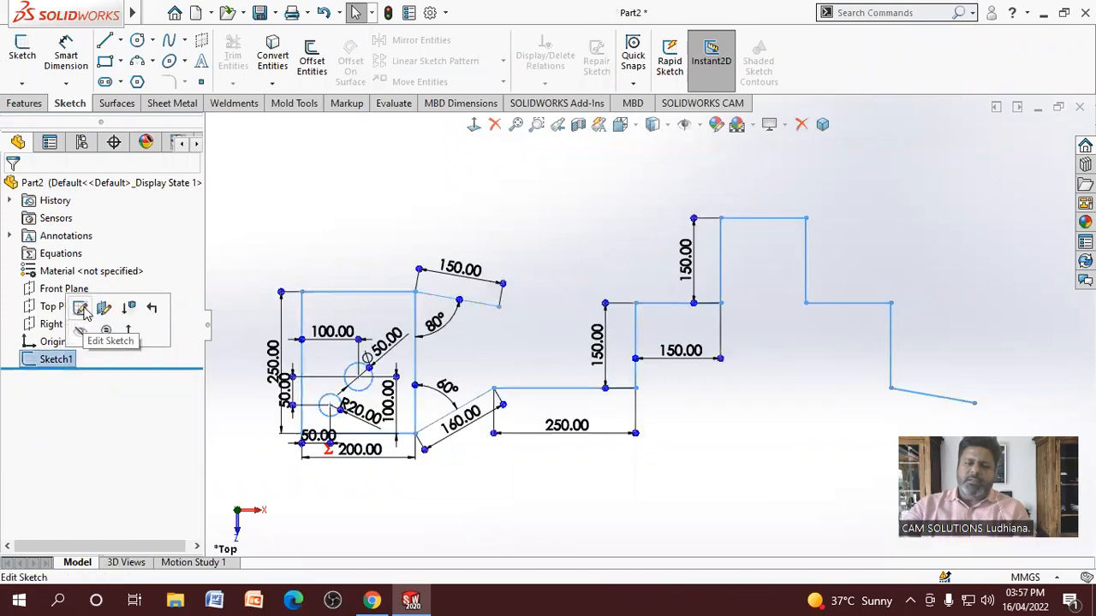
{"action": "left_click", "coordinate": [80, 309]}
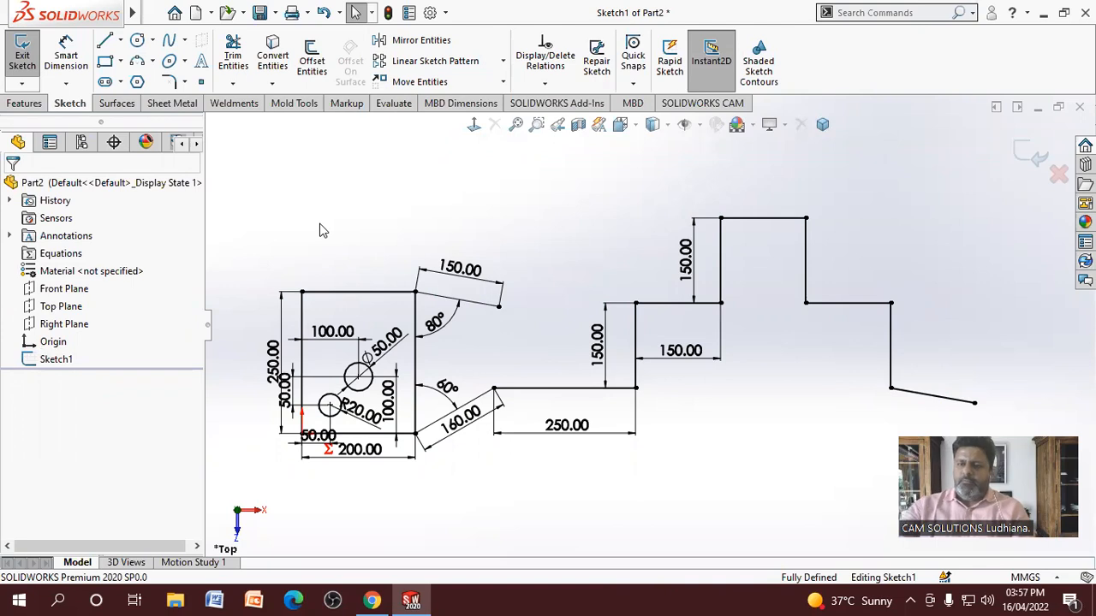
Sketch a vertical line about 326 mm long upward from the profile's slanted end, stopping level with the topmost horizontal line
{"action": "scroll", "coordinate": [710, 336], "scroll_direction": "up", "scroll_amount": 3}
{"action": "scroll", "coordinate": [797, 313], "scroll_direction": "down", "scroll_amount": 5}
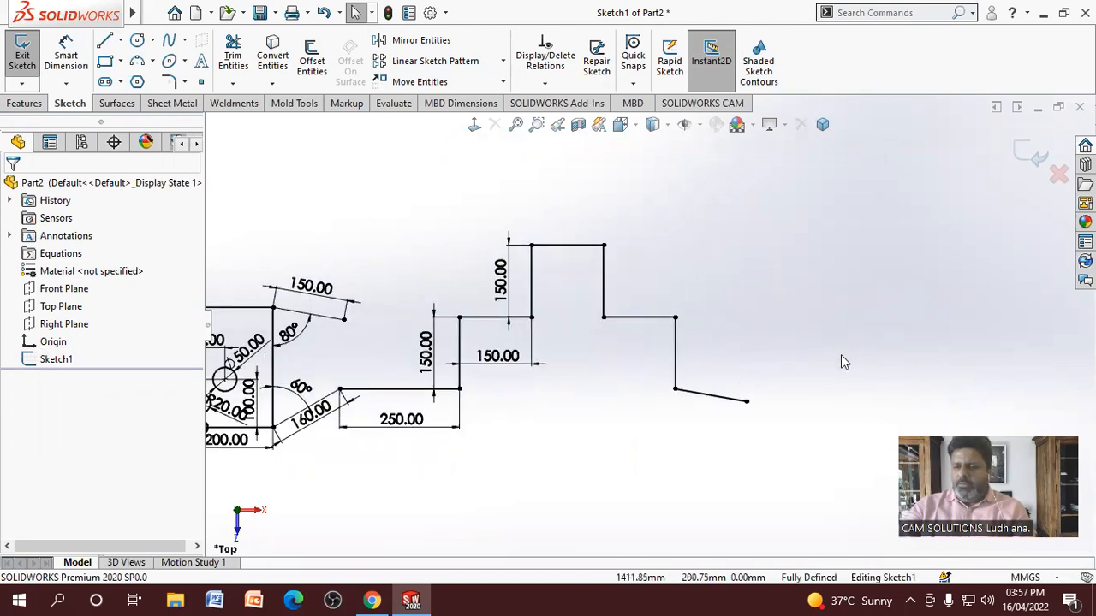
{"action": "scroll", "coordinate": [760, 377], "scroll_direction": "down", "scroll_amount": 2}
{"action": "scroll", "coordinate": [756, 375], "scroll_direction": "down", "scroll_amount": 1}
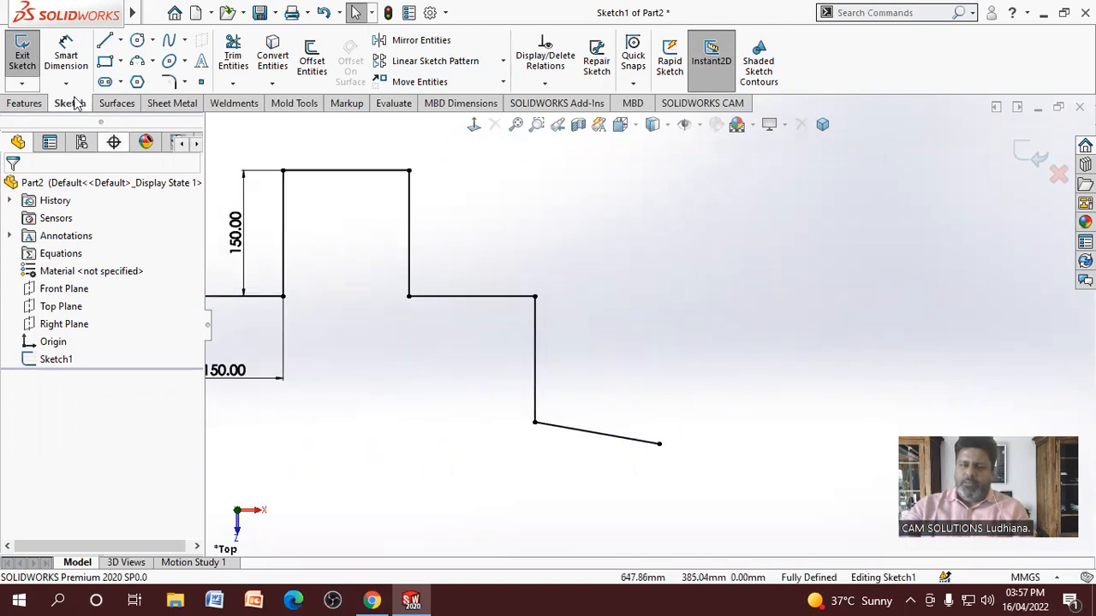
{"action": "left_click", "coordinate": [103, 43]}
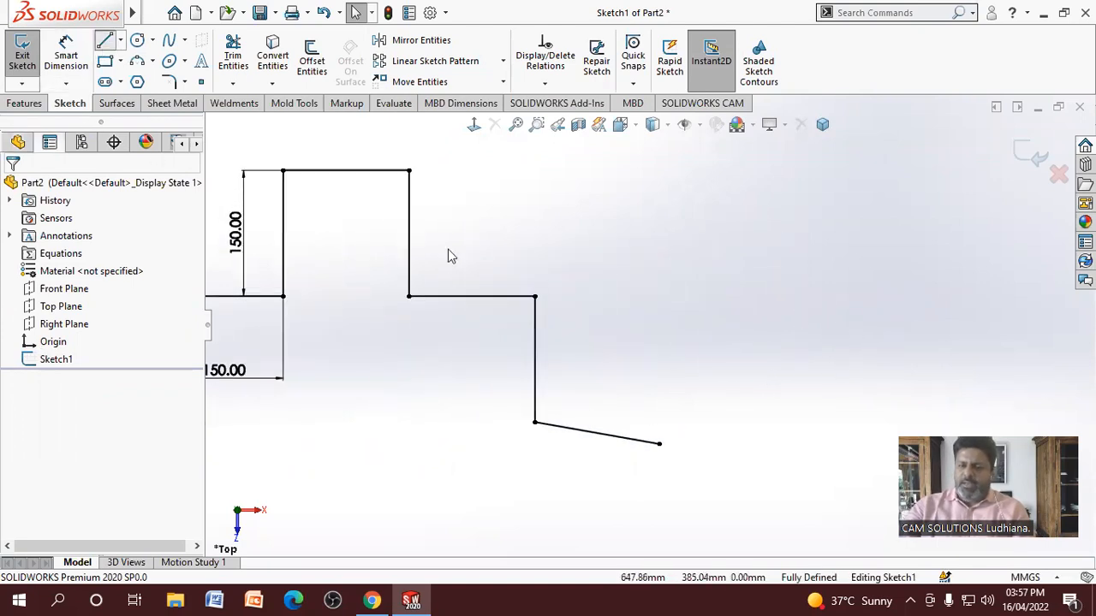
{"action": "left_click", "coordinate": [660, 443]}
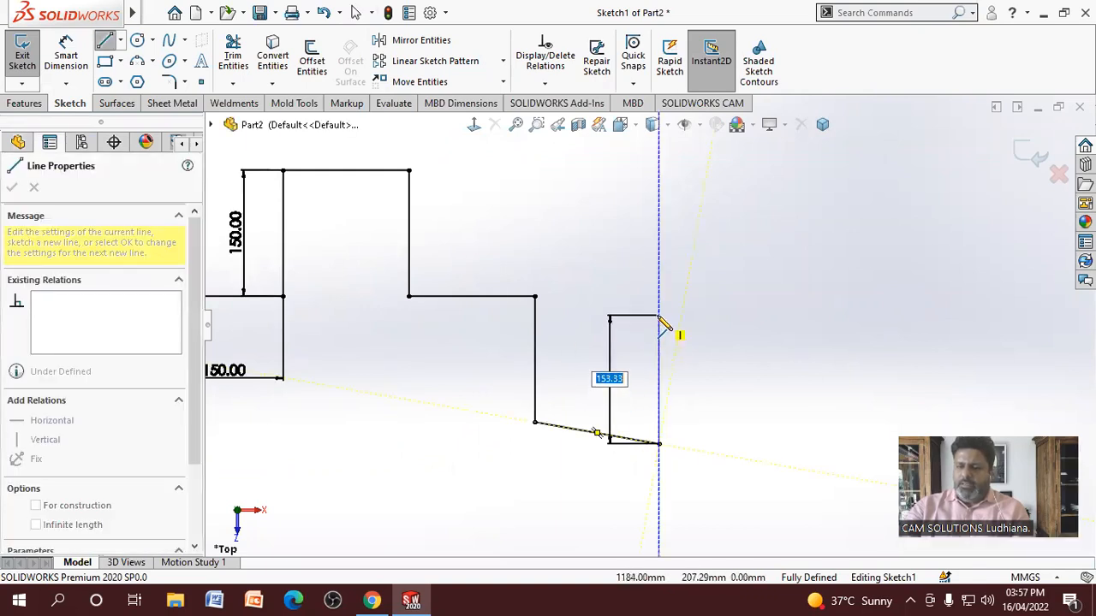
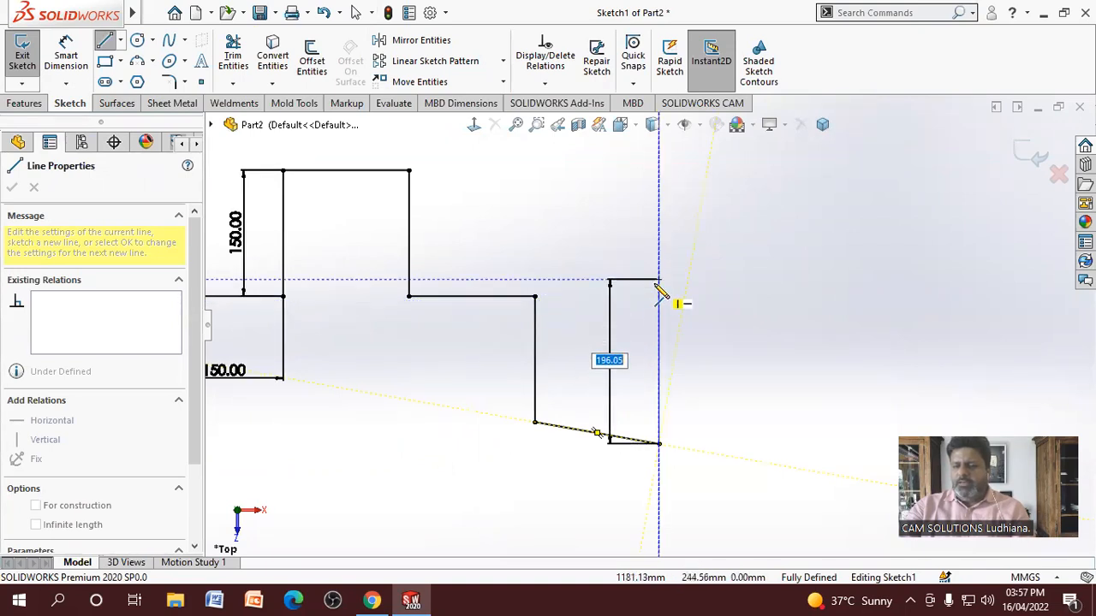
{"action": "scroll", "coordinate": [656, 281], "scroll_direction": "up", "scroll_amount": 3}
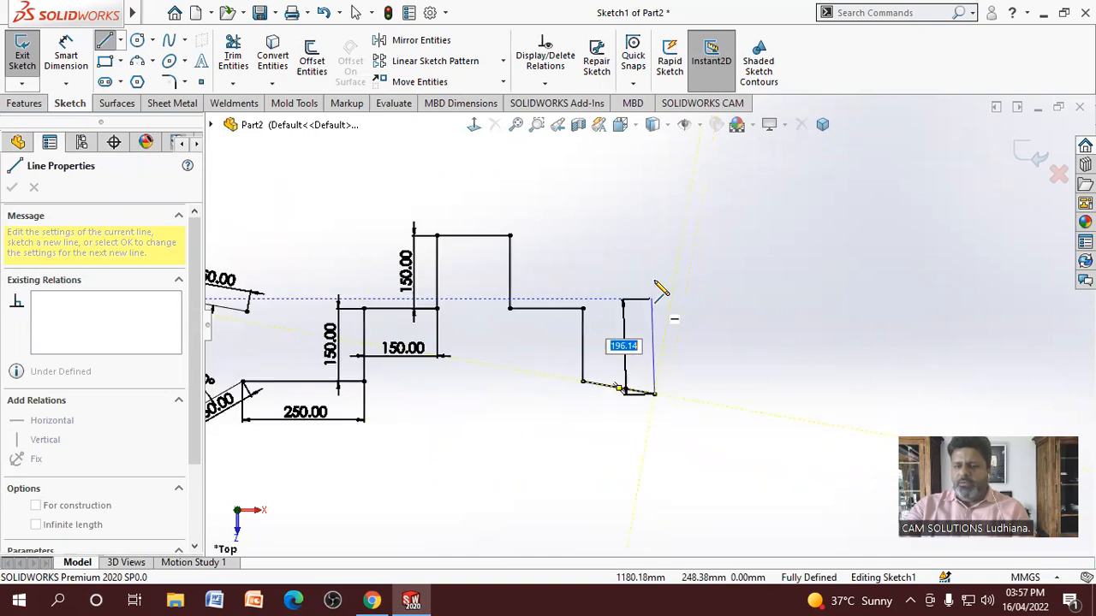
{"action": "scroll", "coordinate": [656, 282], "scroll_direction": "up", "scroll_amount": 2}
{"action": "scroll", "coordinate": [663, 291], "scroll_direction": "down", "scroll_amount": 2}
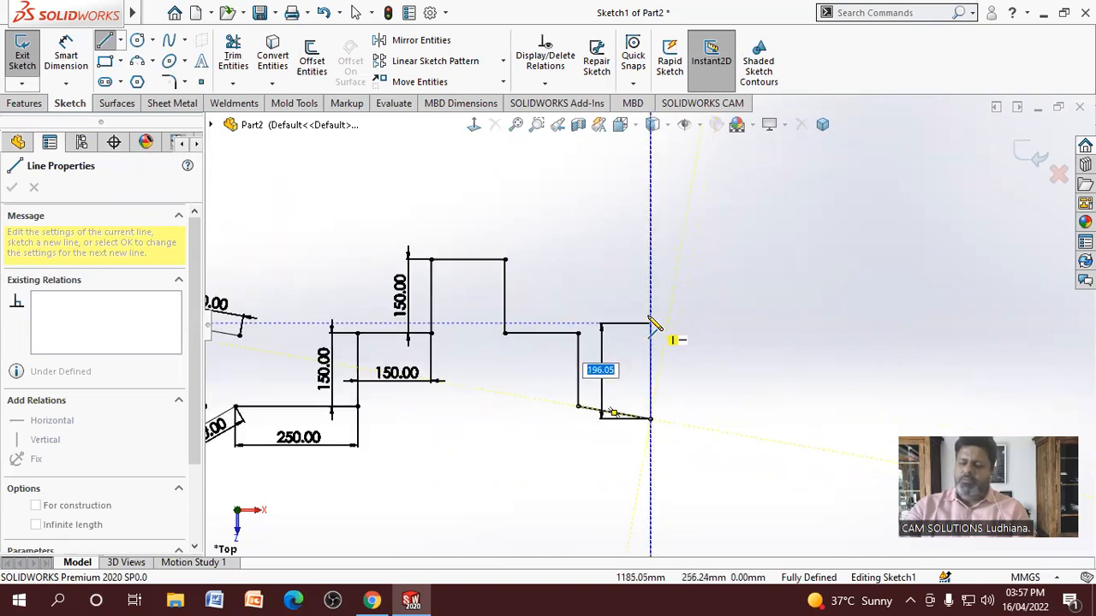
{"action": "left_click", "coordinate": [651, 261]}
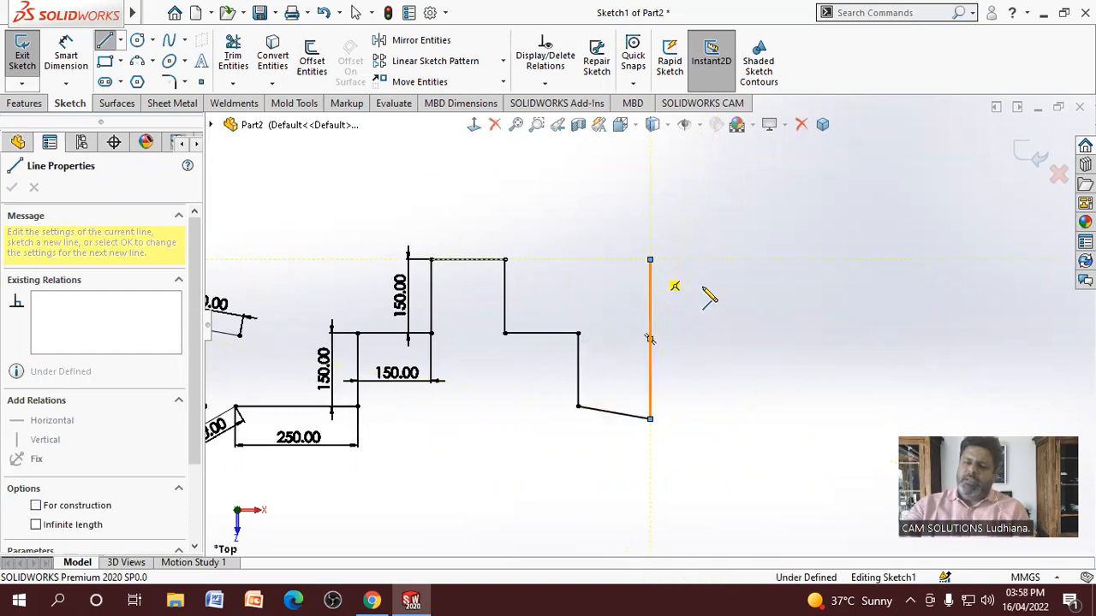
{"action": "key", "text": "Escape"}
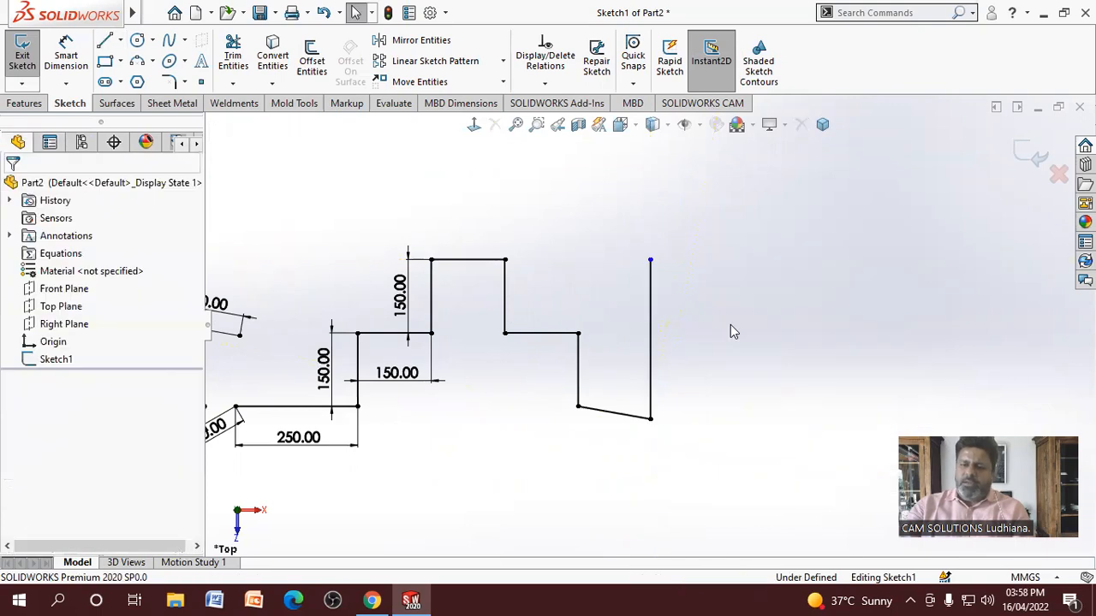
Dimension the length of the new vertical line and delete that dimension
{"action": "left_click", "coordinate": [66, 56]}
{"action": "left_click", "coordinate": [669, 366]}
{"action": "left_click", "coordinate": [720, 368]}
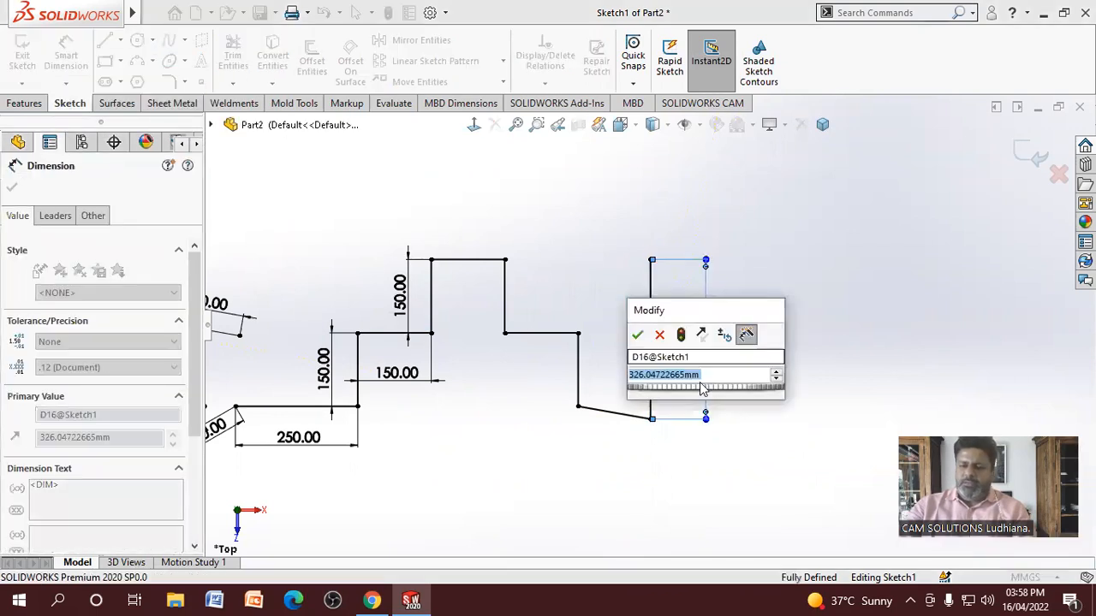
{"action": "key", "text": "Return"}
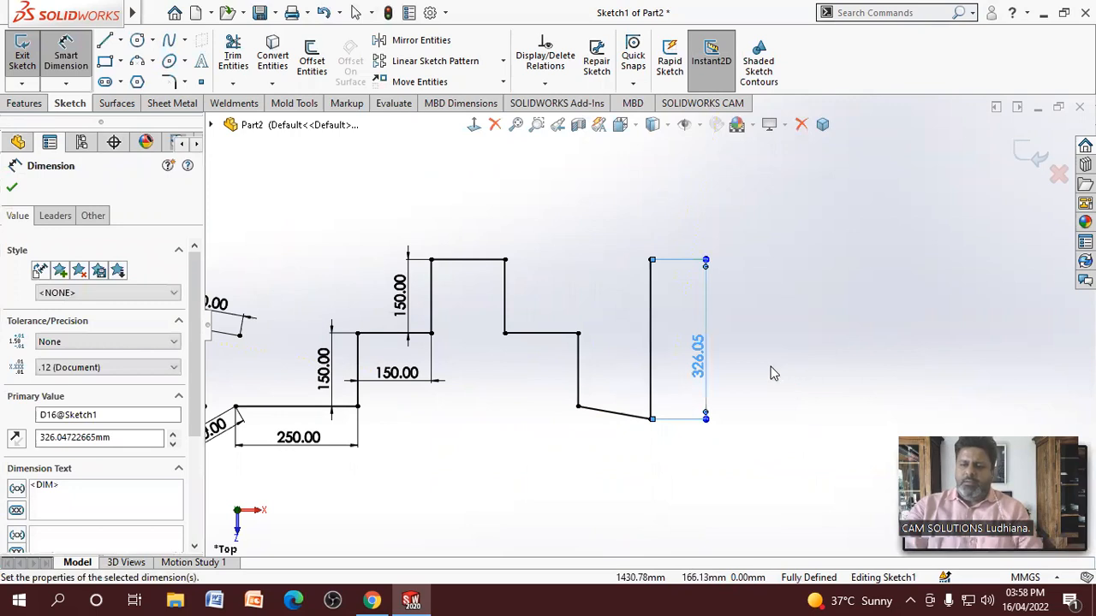
{"action": "right_click", "coordinate": [771, 366]}
{"action": "key", "text": "Escape"}
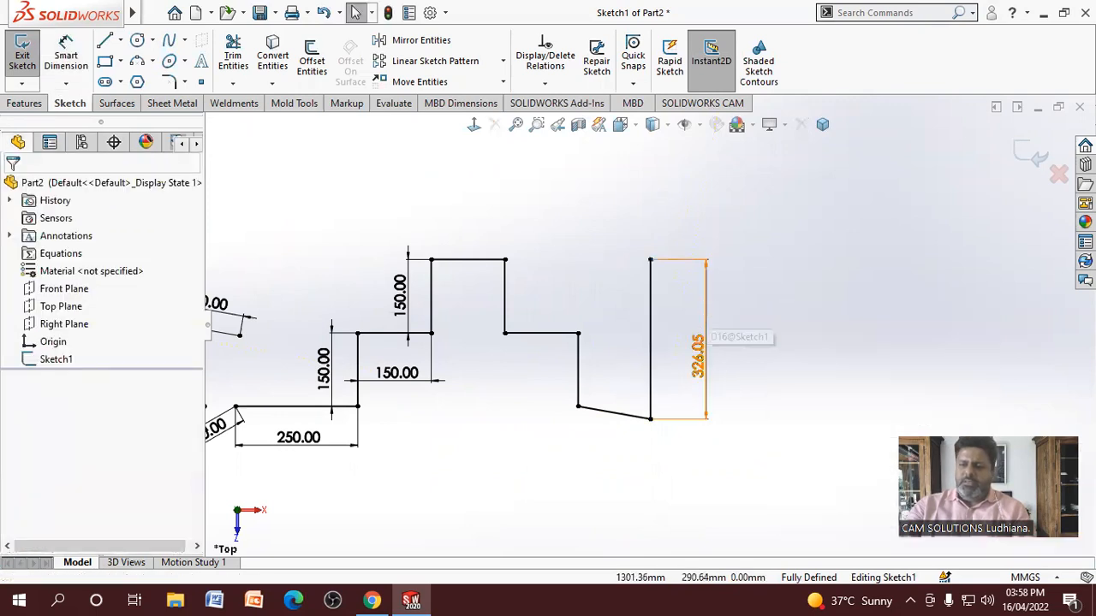
{"action": "left_click", "coordinate": [706, 306]}
{"action": "key", "text": "Delete"}
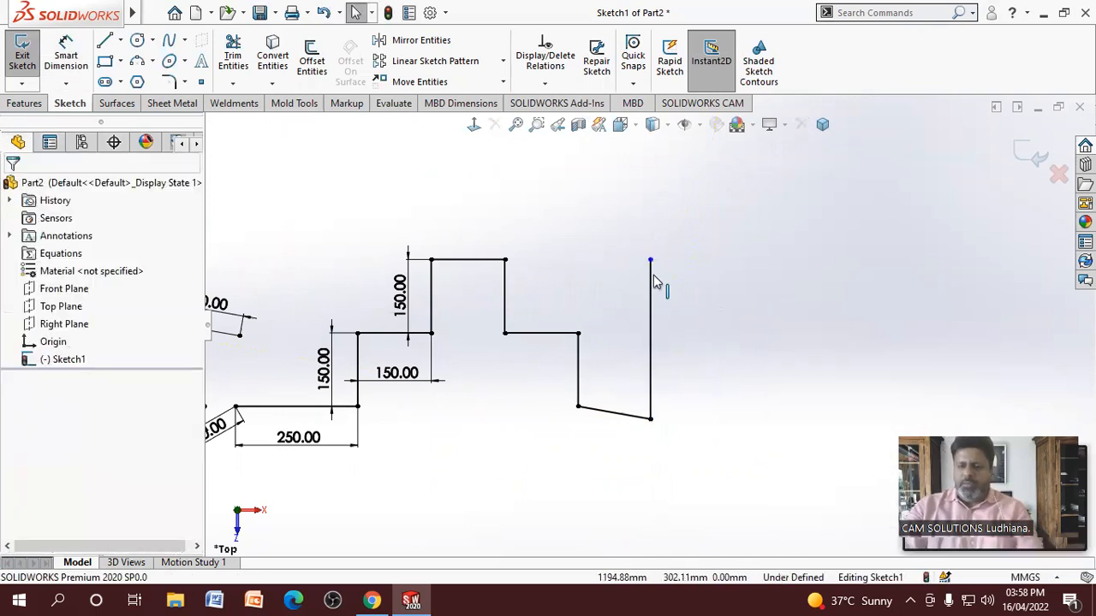
Make the vertical line's upper endpoint coincident with the topmost horizontal line, and set the topmost step's height to 180 mm
{"action": "left_click", "coordinate": [649, 259]}
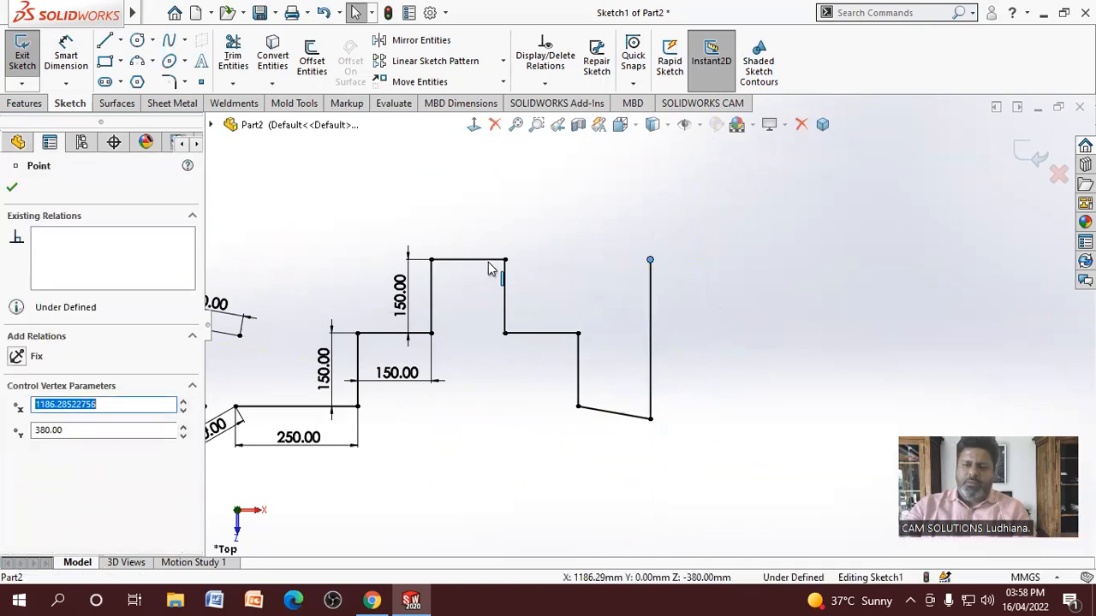
{"action": "left_click", "coordinate": [485, 259], "text": "ctrl"}
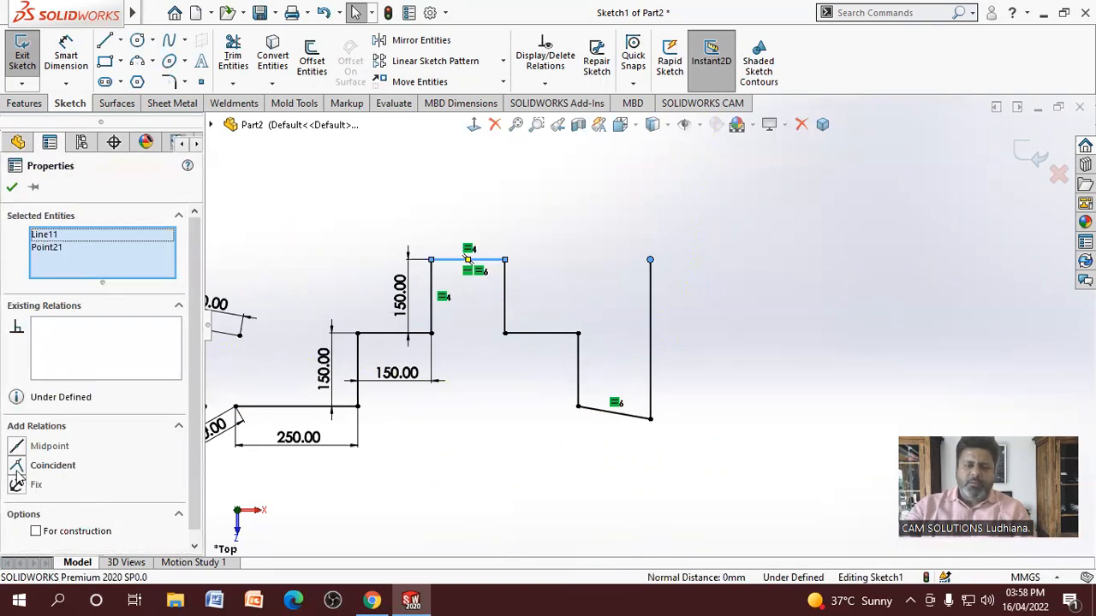
{"action": "left_click", "coordinate": [17, 467]}
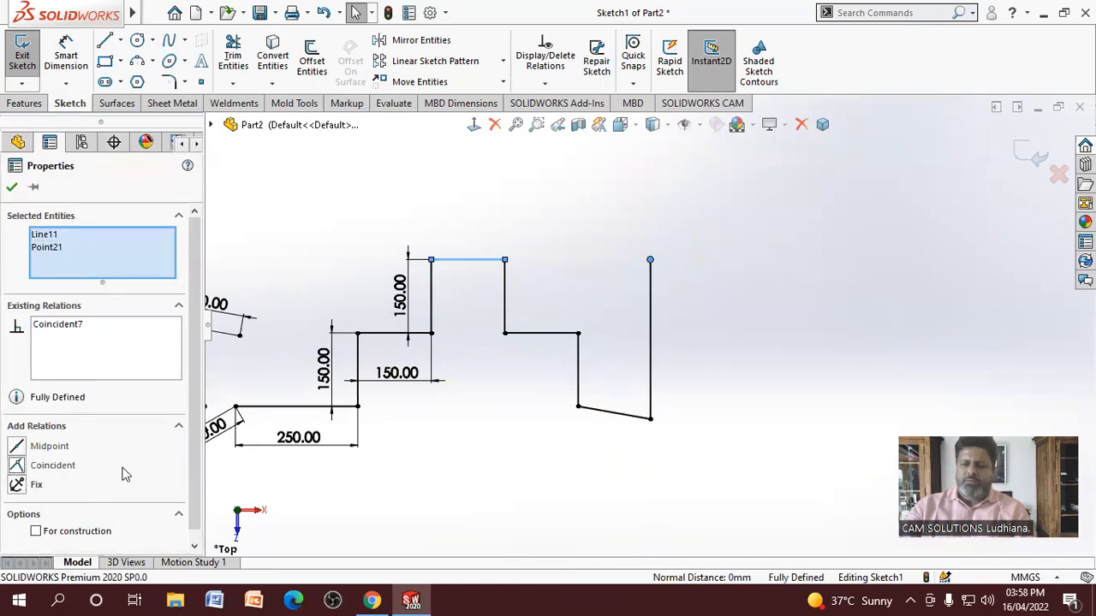
{"action": "left_click", "coordinate": [412, 474]}
{"action": "double_click", "coordinate": [400, 298]}
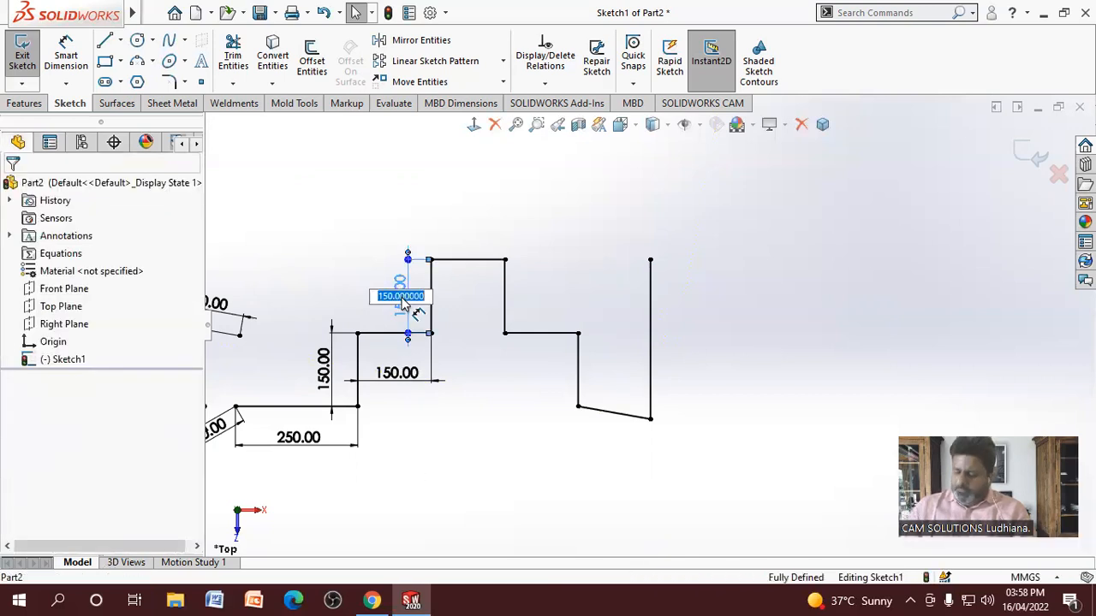
{"action": "key", "text": "Return"}
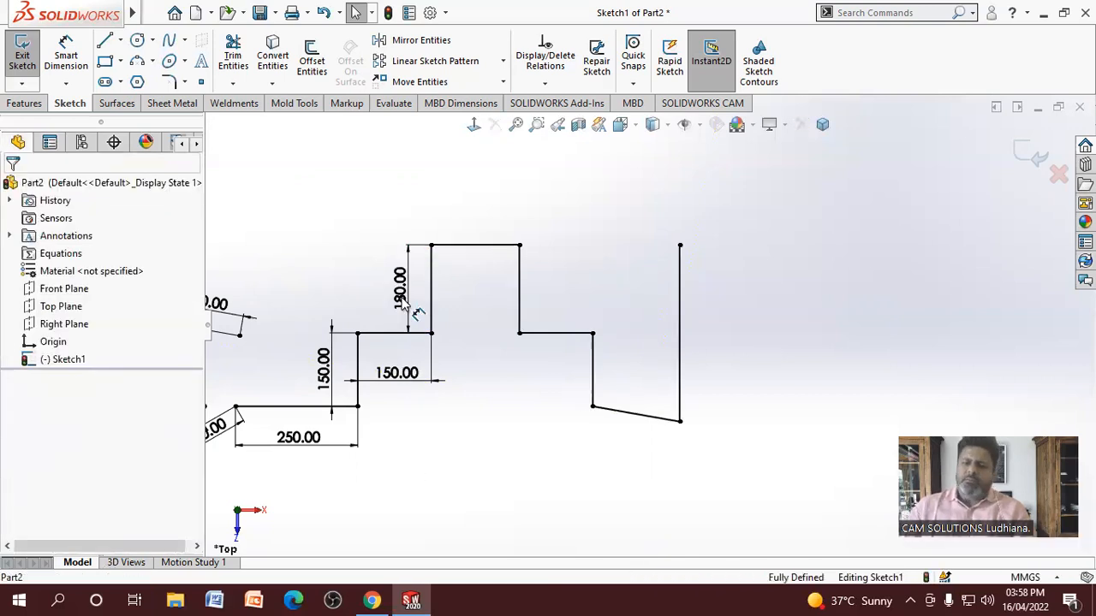
Sketch a circle about 91 mm in diameter in the empty area beside the vertical end line
{"action": "left_click", "coordinate": [139, 39]}
{"action": "left_click", "coordinate": [774, 302]}
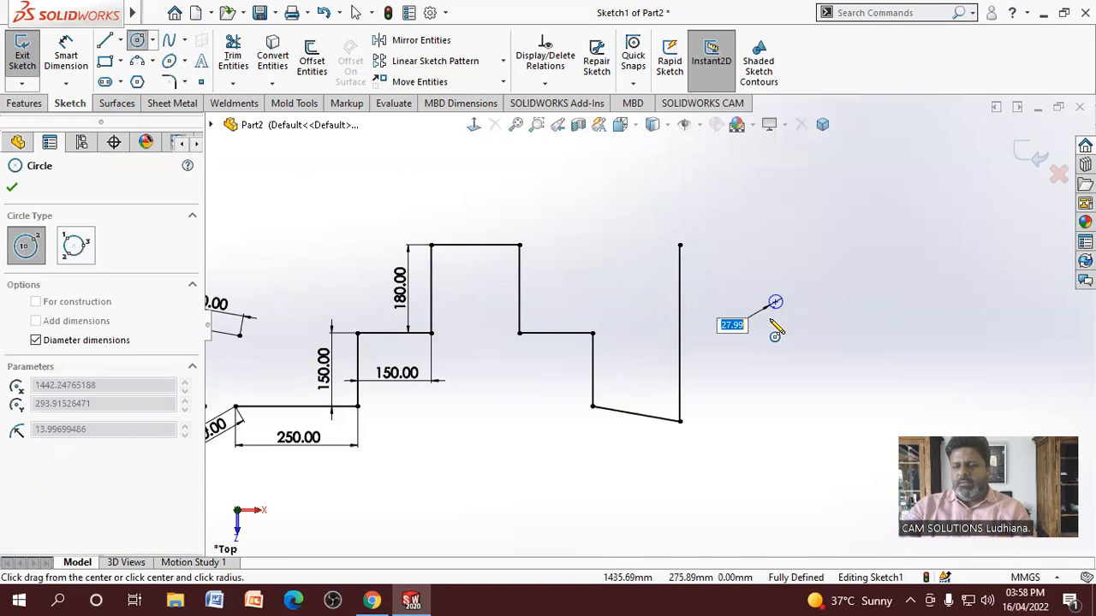
{"action": "left_click", "coordinate": [775, 325]}
{"action": "right_click", "coordinate": [795, 338]}
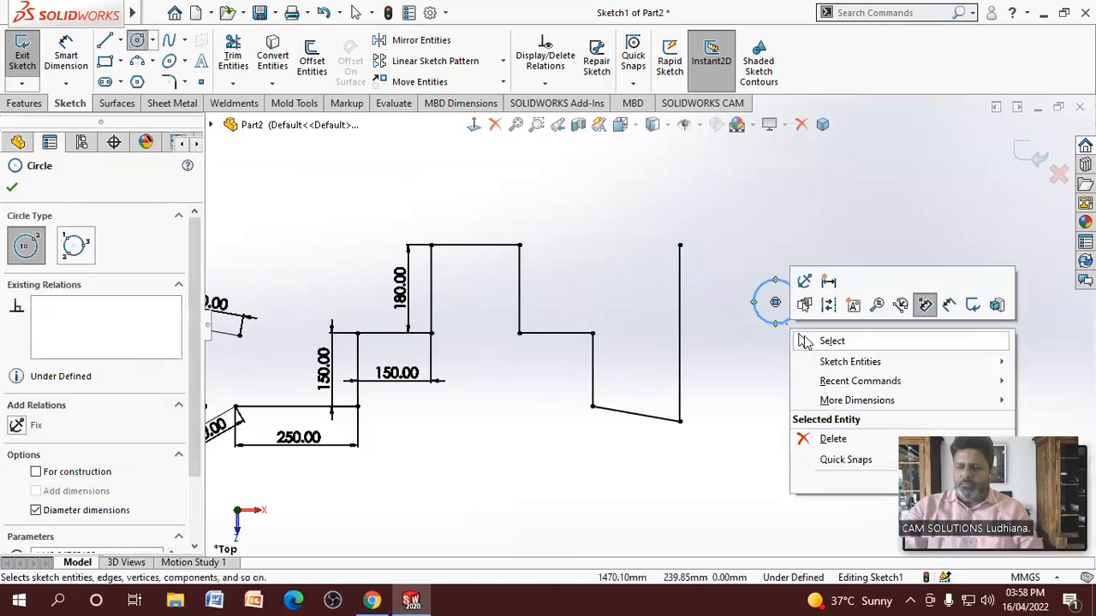
{"action": "left_click", "coordinate": [832, 341]}
Make the circle's centre coincident with the vertical end line and slide the circle down along that line
{"action": "left_click", "coordinate": [775, 303]}
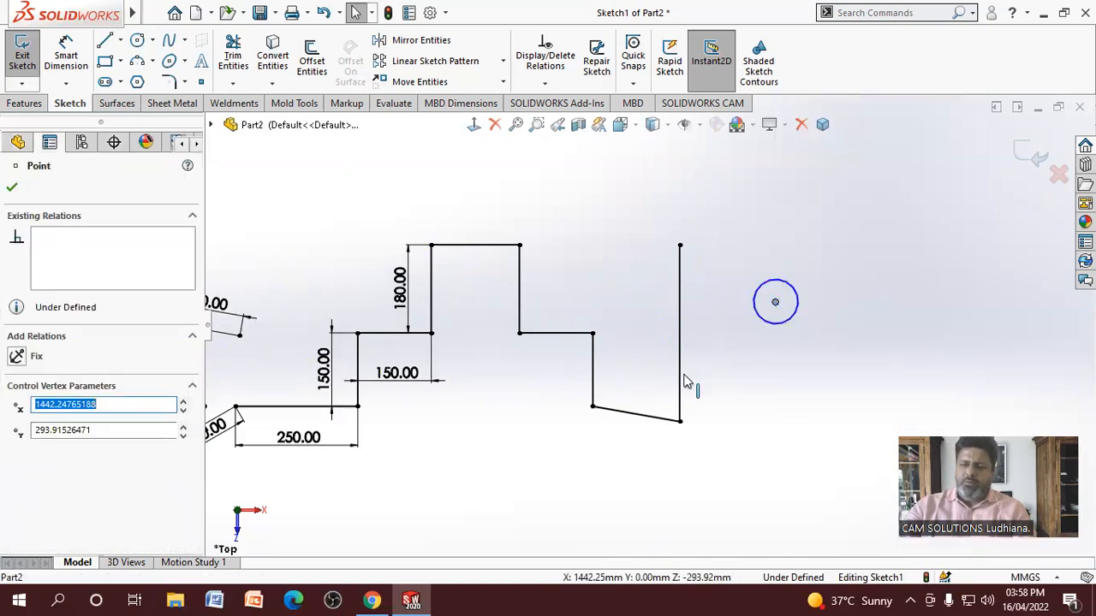
{"action": "left_click", "coordinate": [683, 385], "text": "ctrl"}
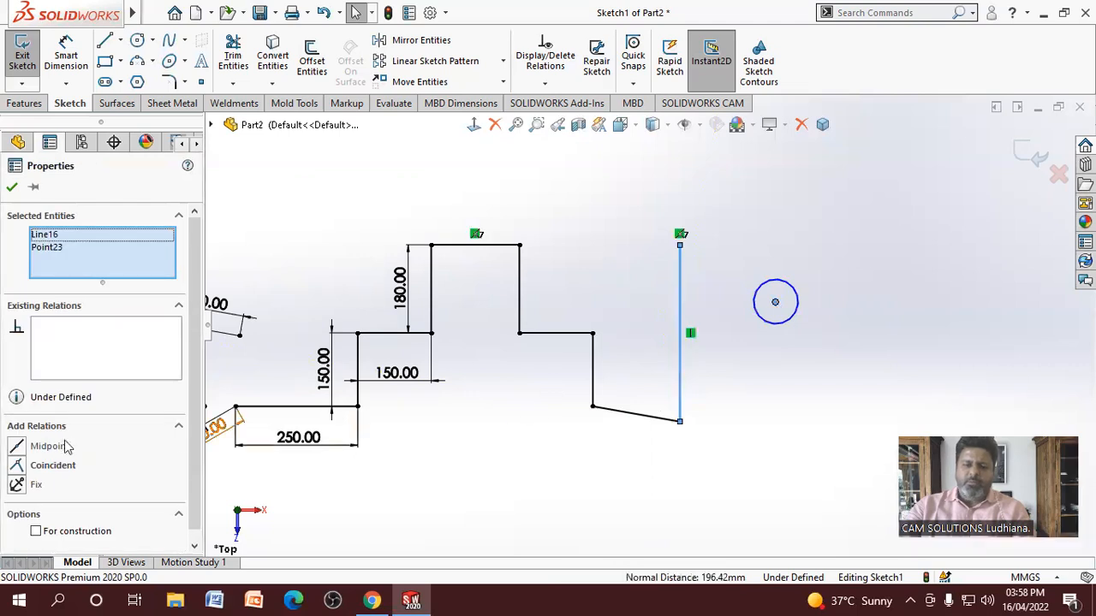
{"action": "left_click", "coordinate": [17, 465]}
{"action": "left_click", "coordinate": [749, 396]}
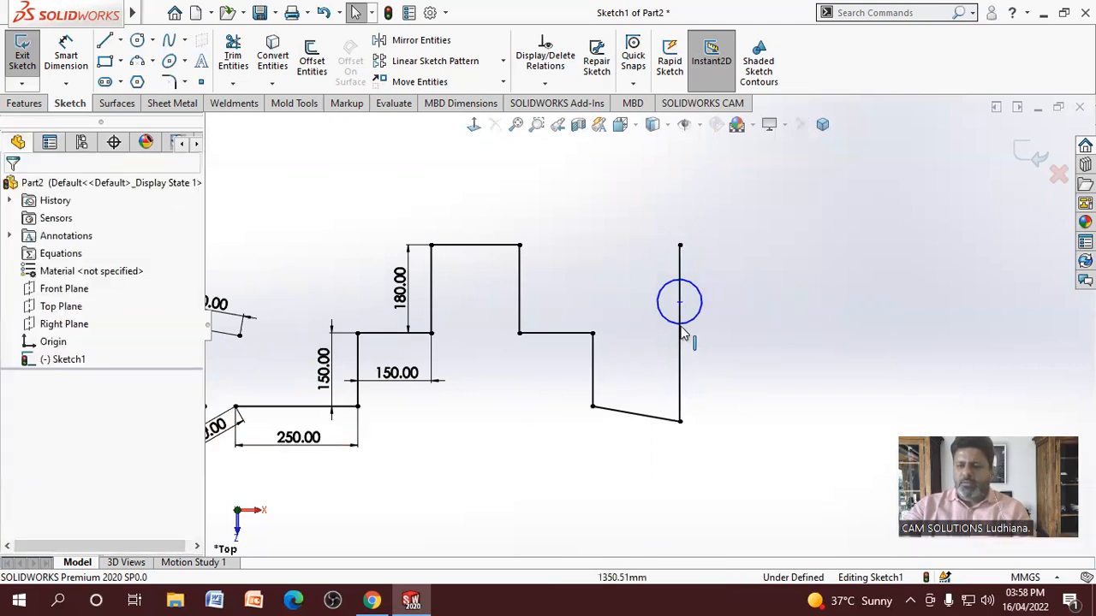
{"action": "left_click_drag", "start_coordinate": [681, 303], "coordinate": [749, 376]}
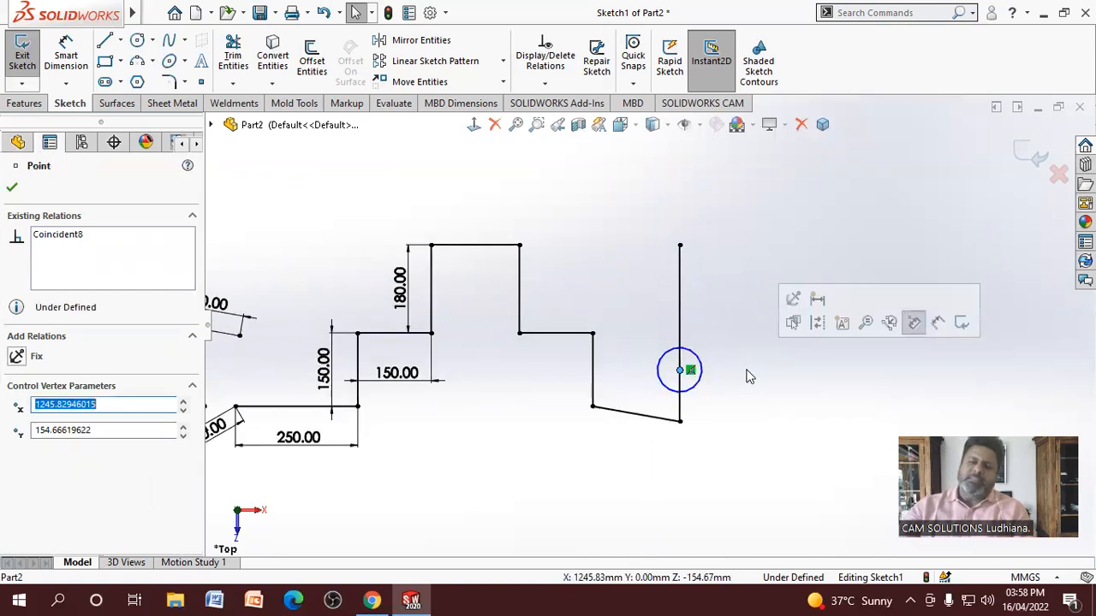
{"action": "left_click", "coordinate": [762, 381]}
Dimension the distance from the vertical line's lower endpoint to the circle's centre as 150 mm
{"action": "left_click", "coordinate": [65, 55]}
{"action": "left_click", "coordinate": [680, 420]}
{"action": "left_click", "coordinate": [679, 370]}
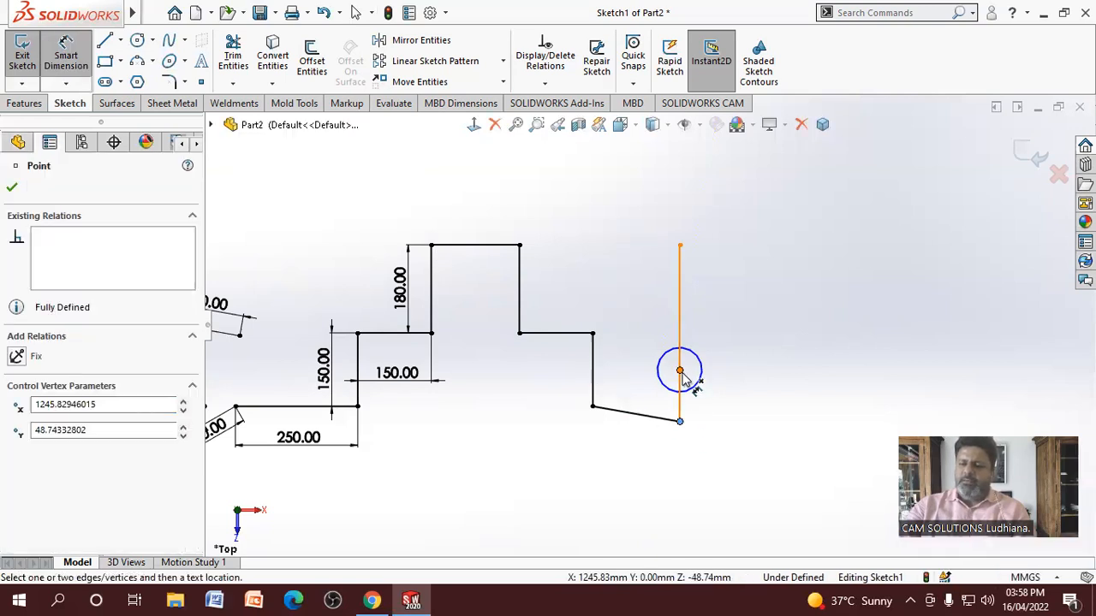
{"action": "left_click", "coordinate": [736, 413]}
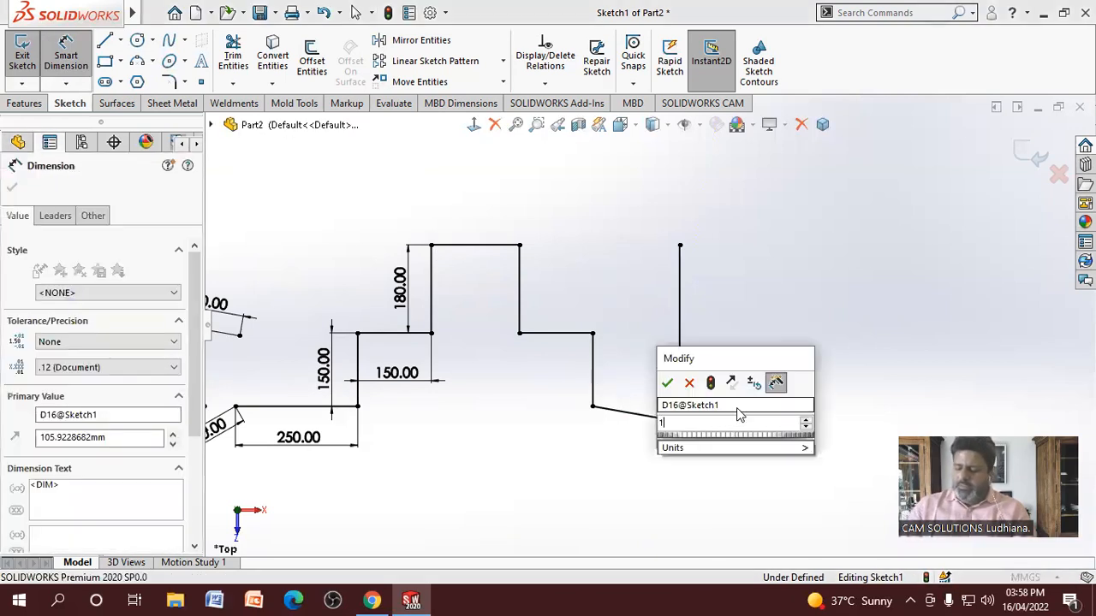
{"action": "type", "text": "150"}
{"action": "key", "text": "Return"}
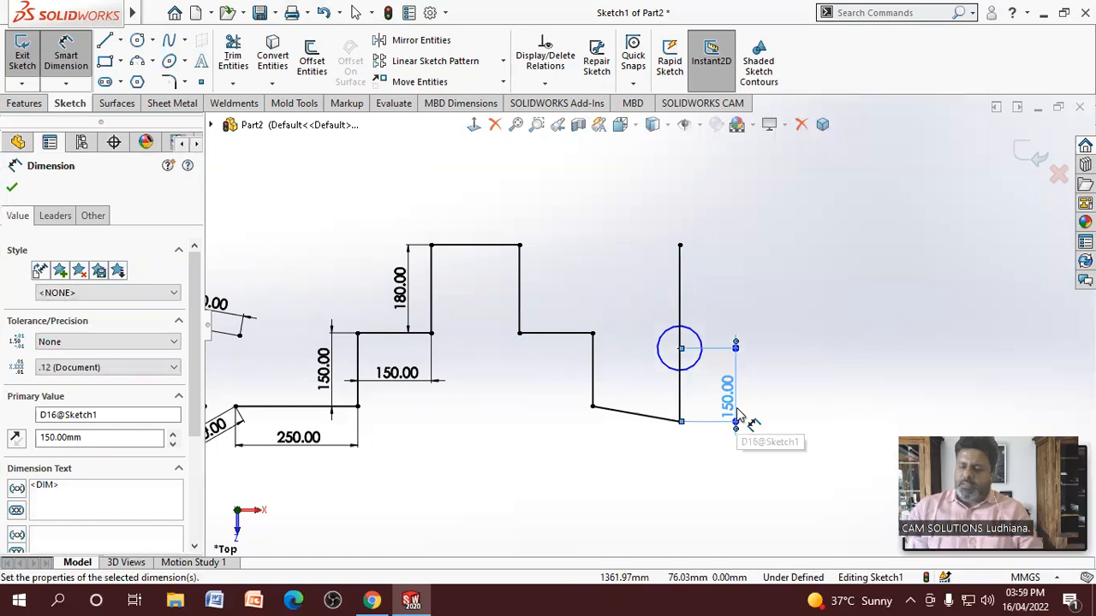
Set the circle centre's distance from the vertical line's lower endpoint to 500 mm
{"action": "double_click", "coordinate": [728, 402]}
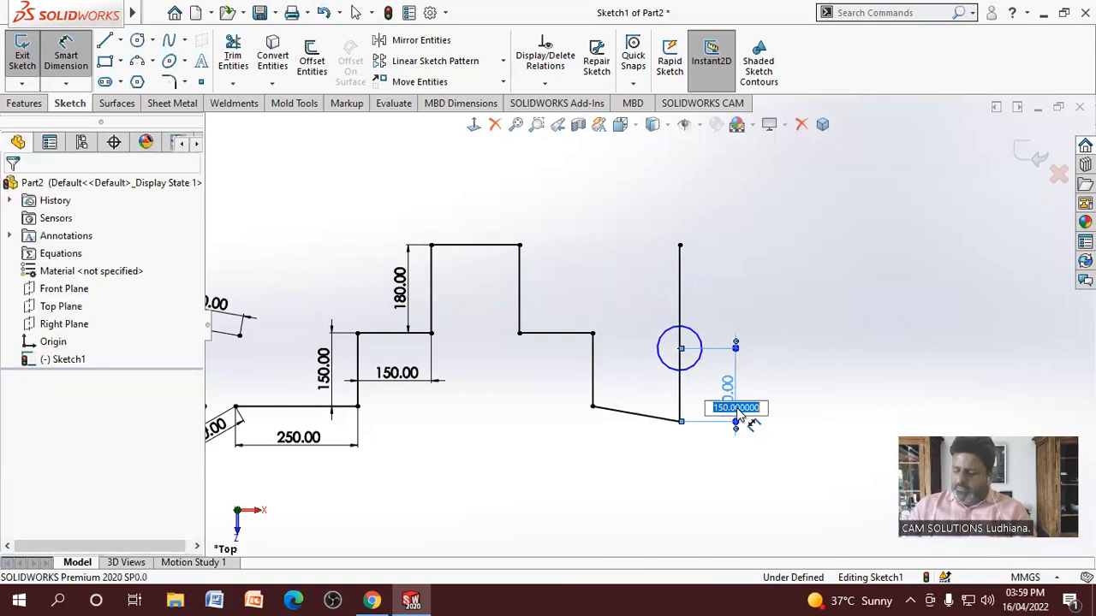
{"action": "type", "text": "500"}
{"action": "key", "text": "Return"}
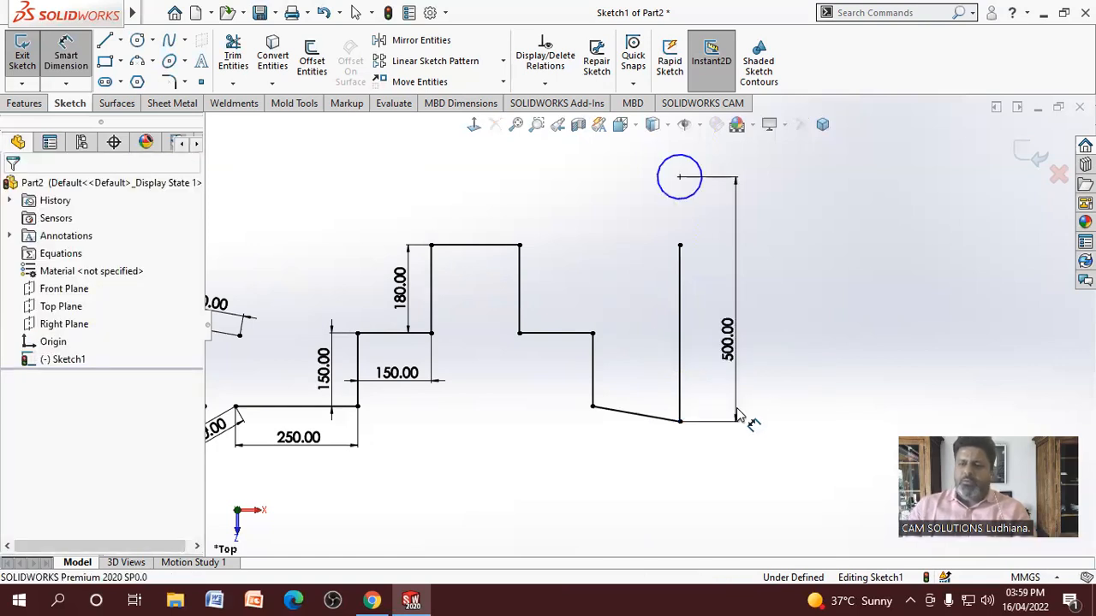
Set the circle centre's distance from the line's lower endpoint to 100 mm and move the dimension text below its extension lines
{"action": "double_click", "coordinate": [727, 342]}
{"action": "type", "text": "100"}
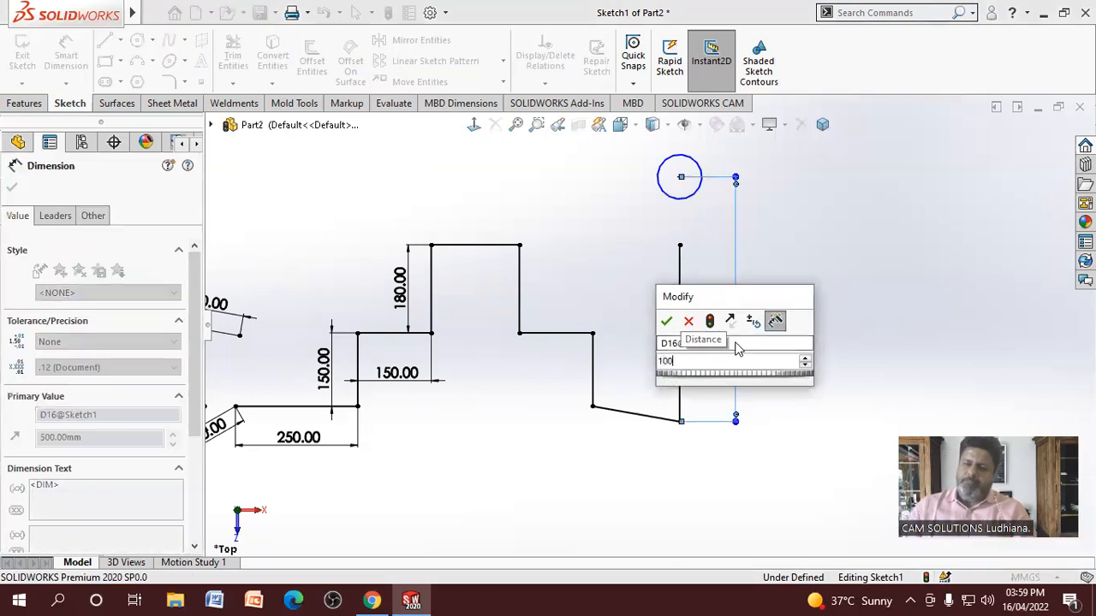
{"action": "key", "text": "Return"}
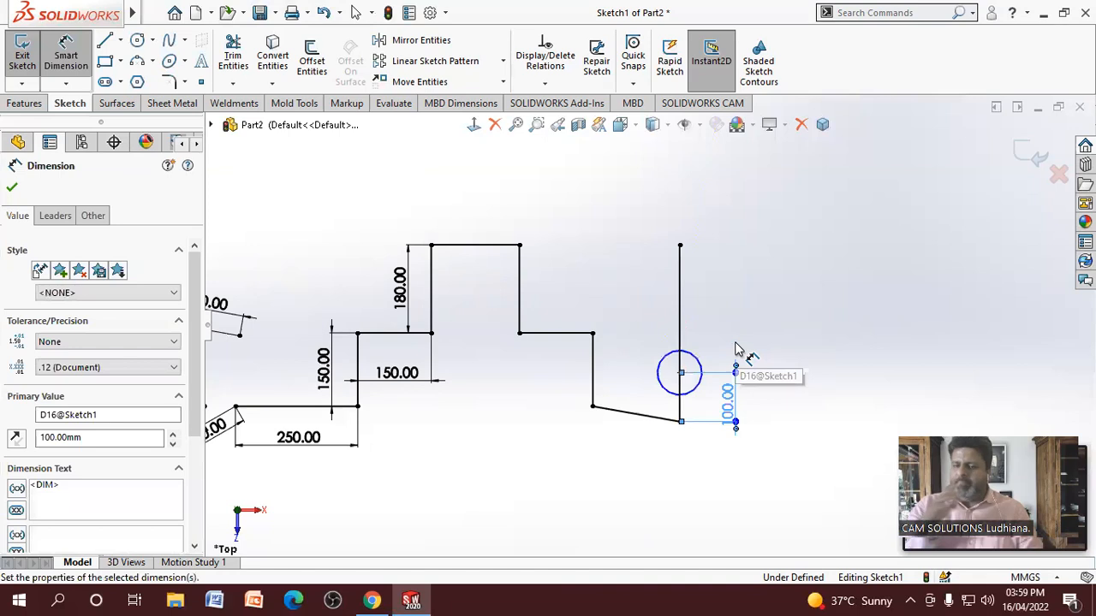
{"action": "left_click", "coordinate": [754, 338]}
{"action": "right_click", "coordinate": [759, 343]}
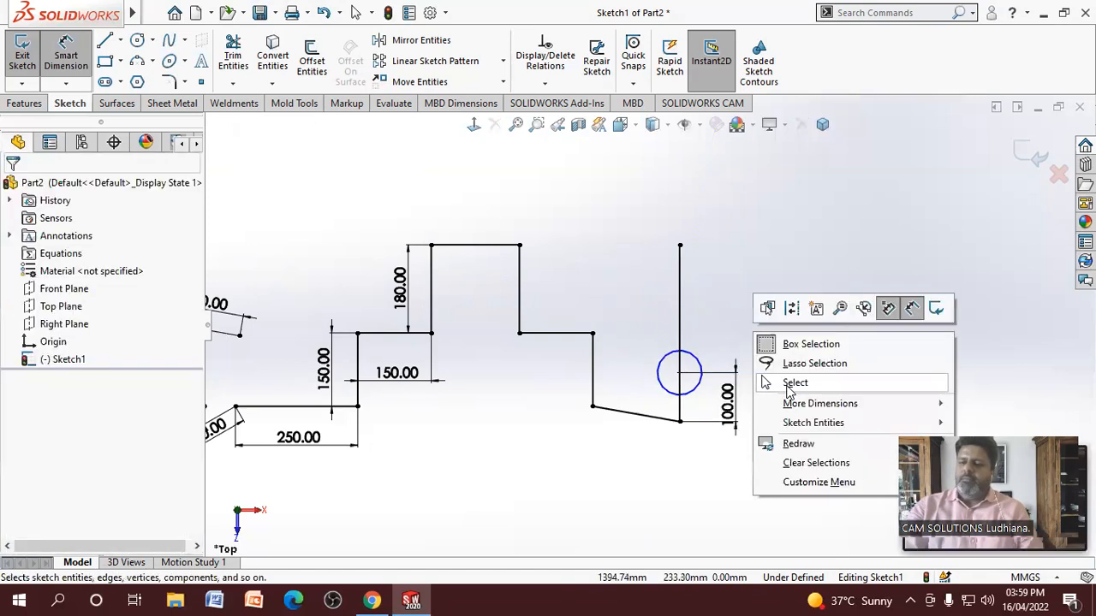
{"action": "left_click", "coordinate": [771, 382]}
{"action": "left_click_drag", "start_coordinate": [736, 401], "coordinate": [743, 462]}
{"action": "left_click", "coordinate": [741, 329]}
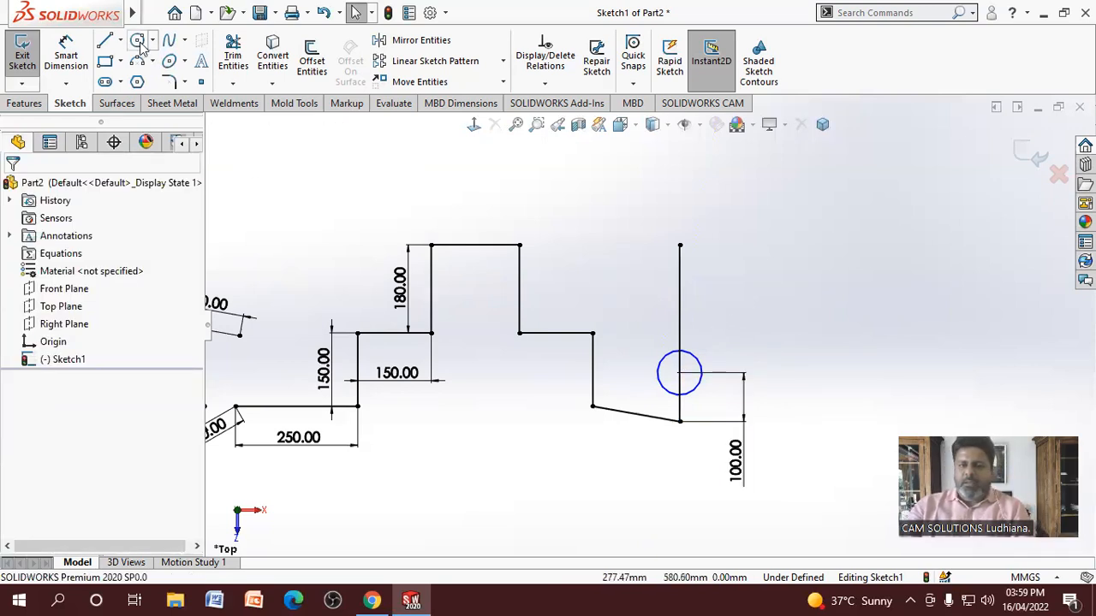
Dimension the circle on the vertical line with a diameter of 50 mm
{"action": "left_click", "coordinate": [66, 55]}
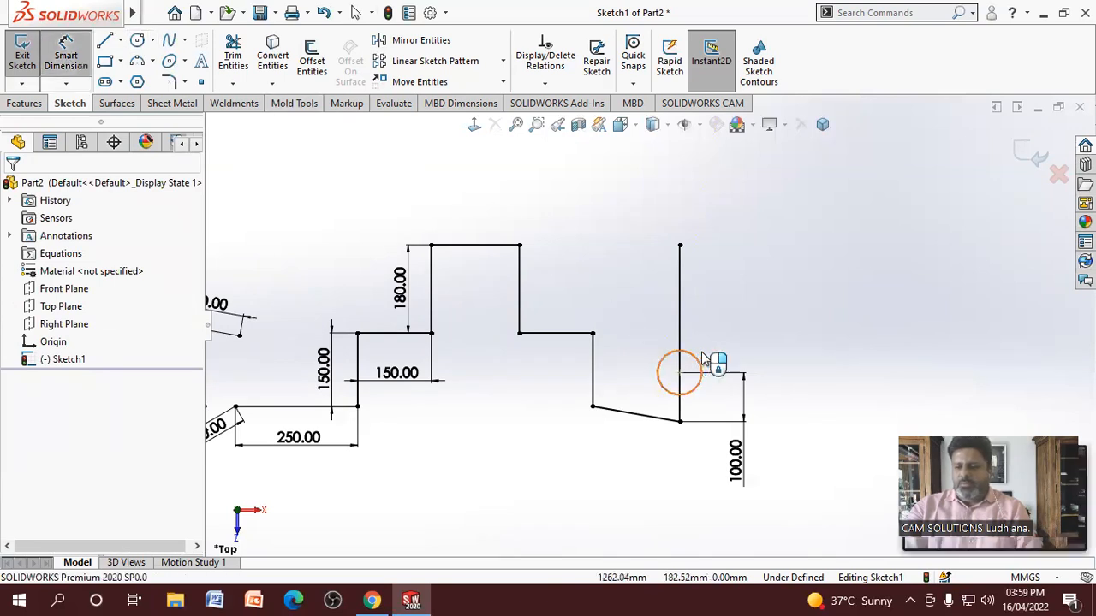
{"action": "left_click", "coordinate": [696, 359]}
{"action": "left_click", "coordinate": [751, 334]}
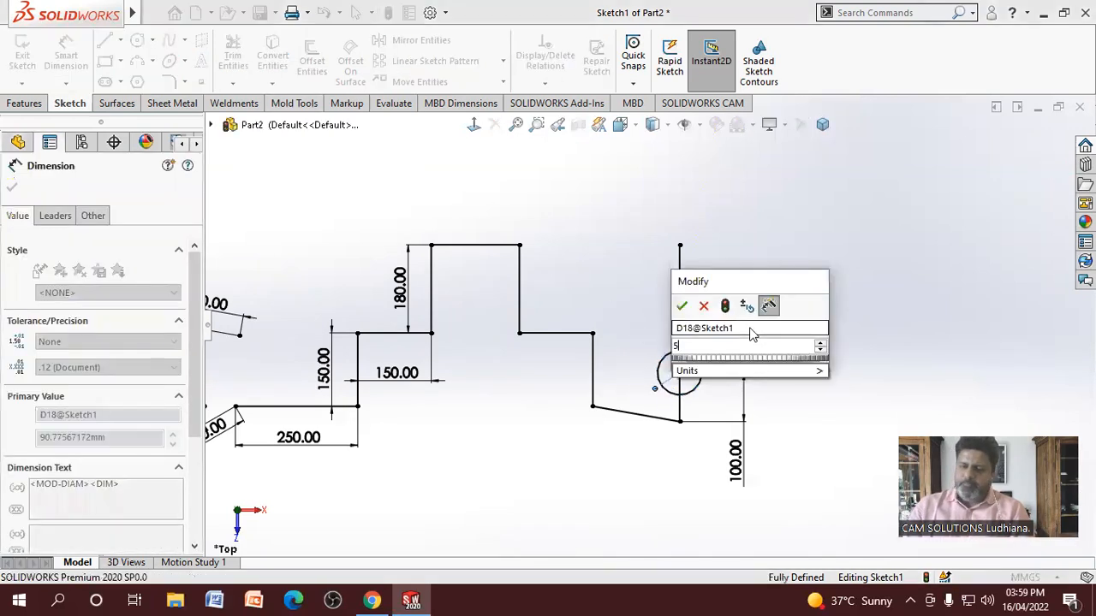
{"action": "key", "text": "Return"}
{"action": "key", "text": "Escape"}
{"action": "right_click", "coordinate": [829, 320]}
{"action": "left_click", "coordinate": [866, 368]}
Sketch a second circle about 144 mm in diameter in the empty area beside the vertical line's upper end
{"action": "left_click", "coordinate": [137, 40]}
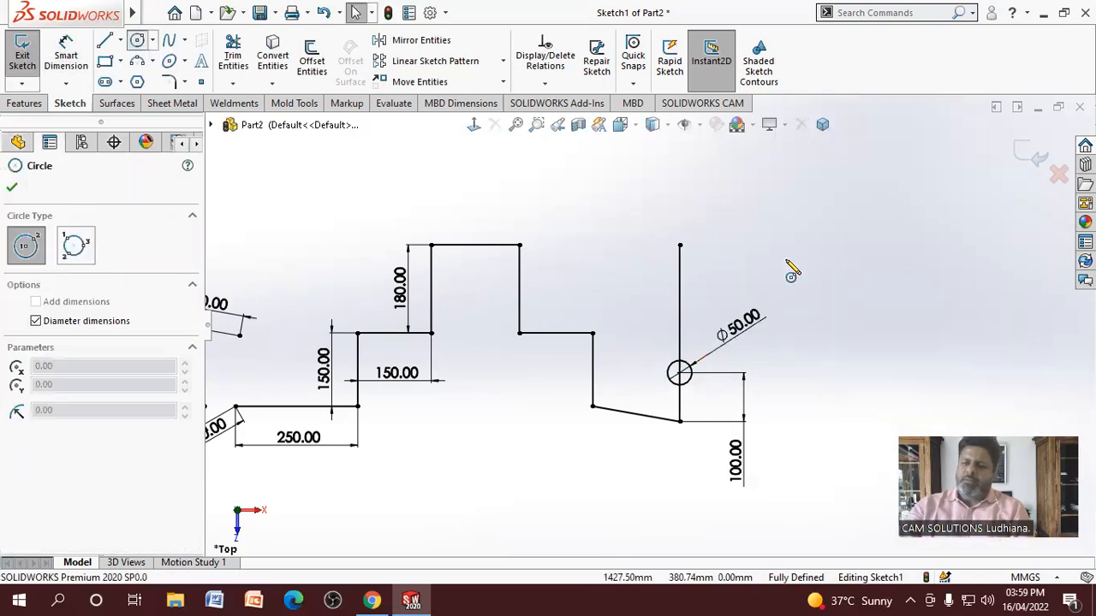
{"action": "left_click", "coordinate": [785, 259]}
{"action": "left_click", "coordinate": [812, 291]}
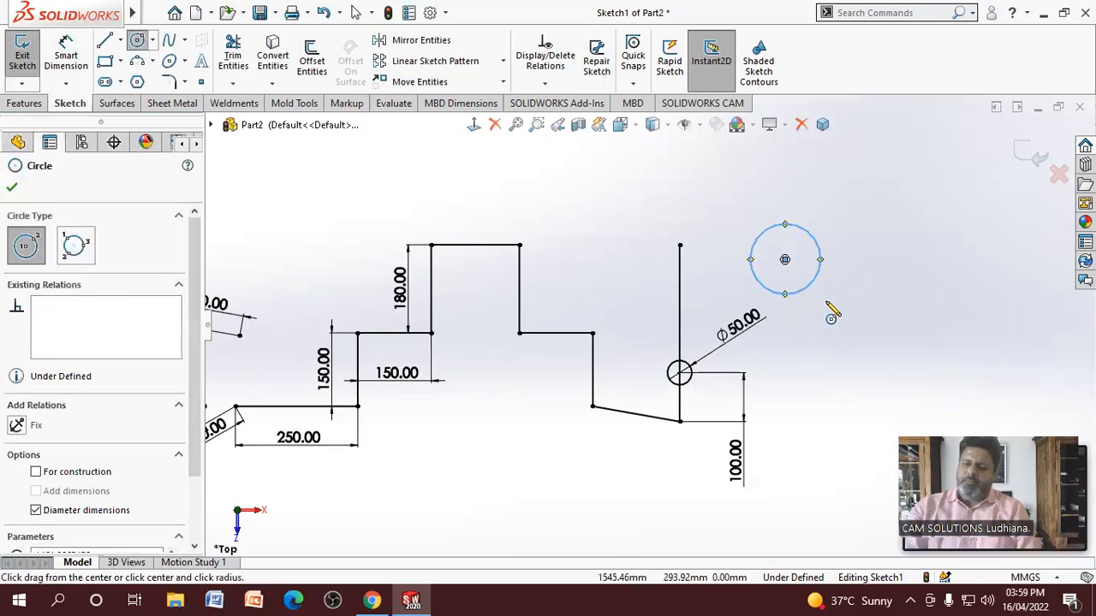
{"action": "right_click", "coordinate": [832, 313]}
{"action": "left_click", "coordinate": [846, 316]}
Make the new larger circle concentric with the 50 mm circle on the vertical line
{"action": "left_click", "coordinate": [694, 387]}
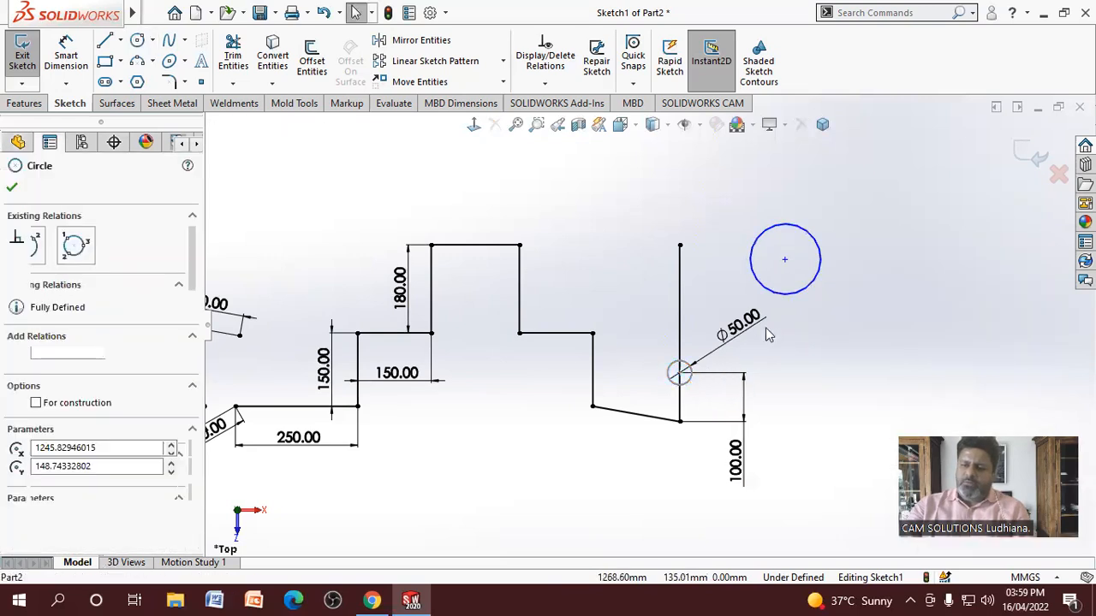
{"action": "left_click", "coordinate": [793, 290], "text": "ctrl"}
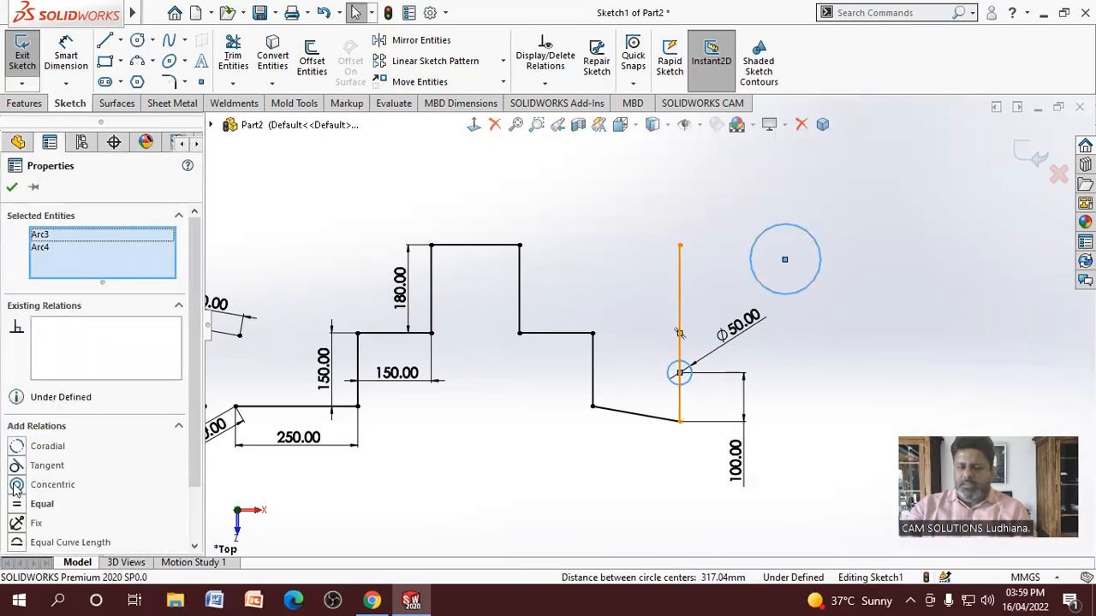
{"action": "left_click", "coordinate": [17, 486]}
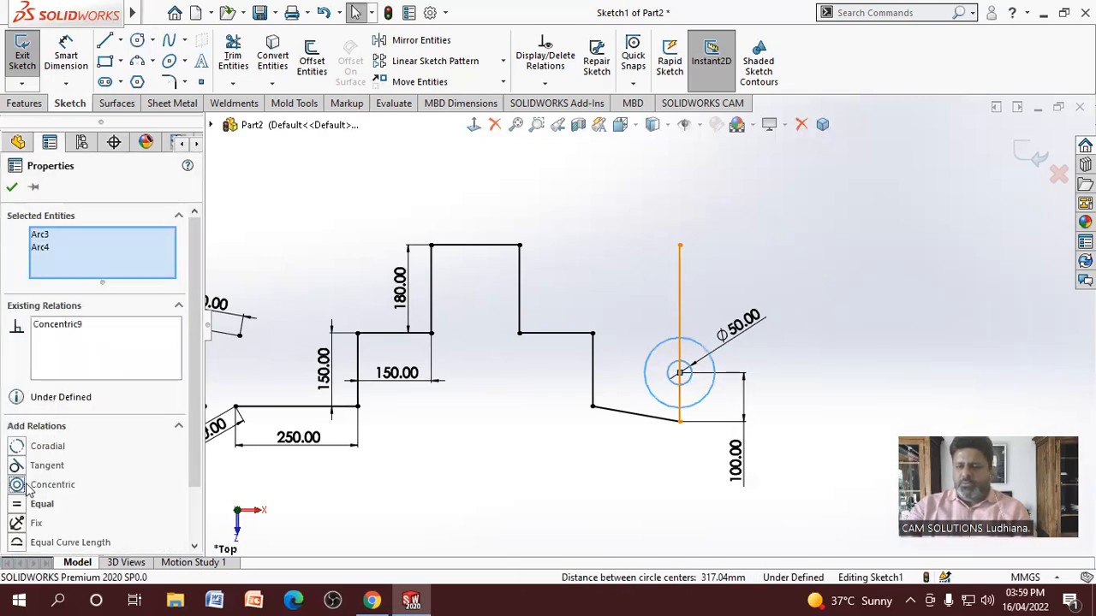
{"action": "left_click", "coordinate": [563, 448]}
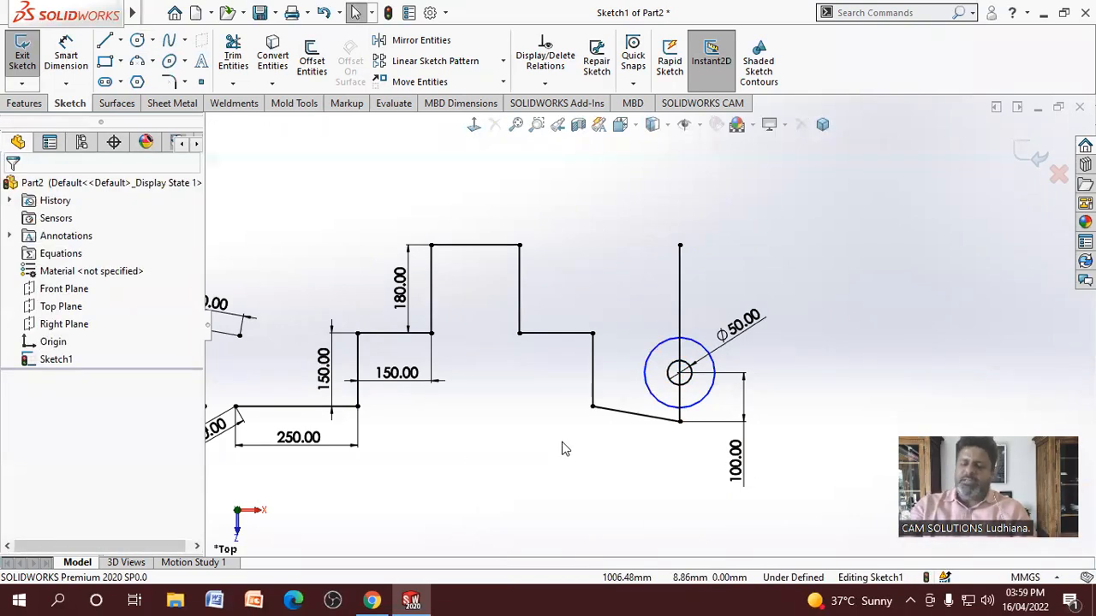
Dimension the outer concentric circle with a diameter of 150 mm
{"action": "left_click", "coordinate": [65, 56]}
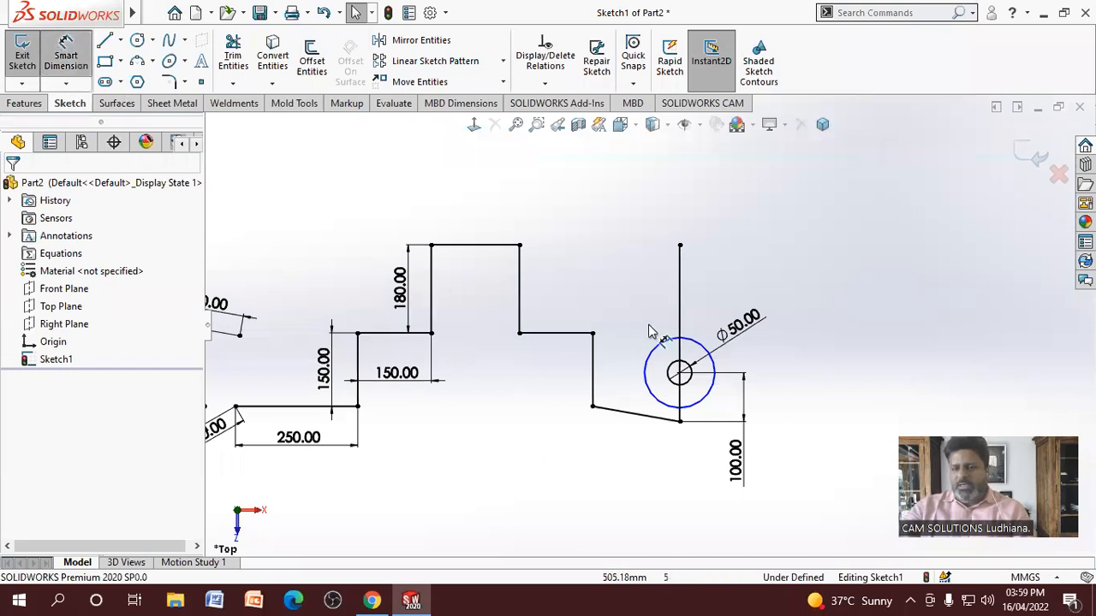
{"action": "left_click", "coordinate": [648, 331]}
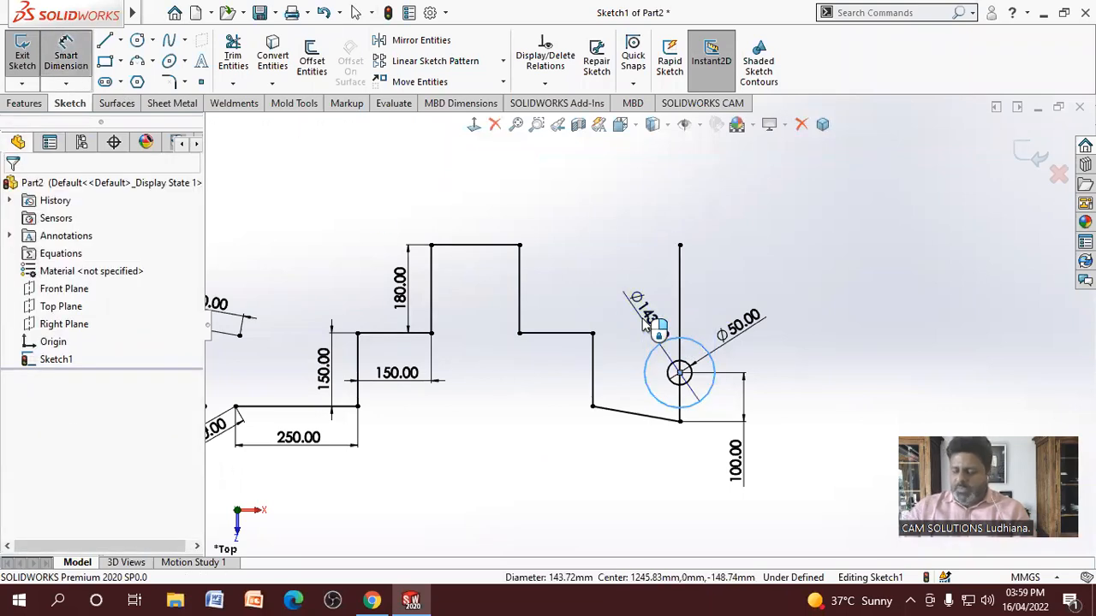
{"action": "left_click", "coordinate": [644, 324]}
{"action": "type", "text": "150"}
{"action": "key", "text": "Return"}
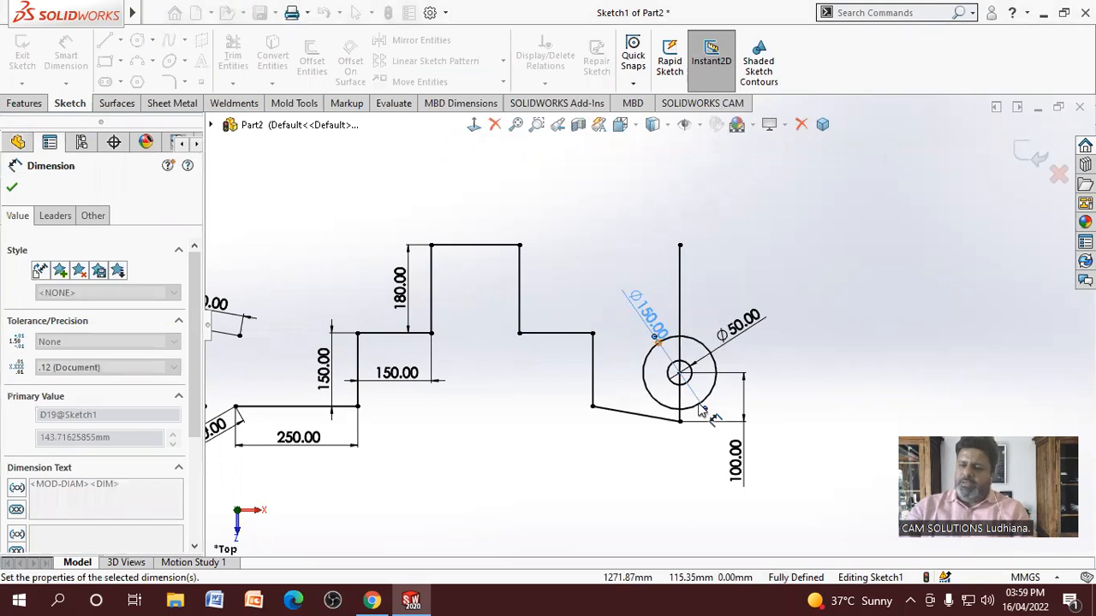
Set the circles' centre distance from the line's lower endpoint to 150 mm and move the outer diameter dimension text farther out
{"action": "double_click", "coordinate": [736, 462]}
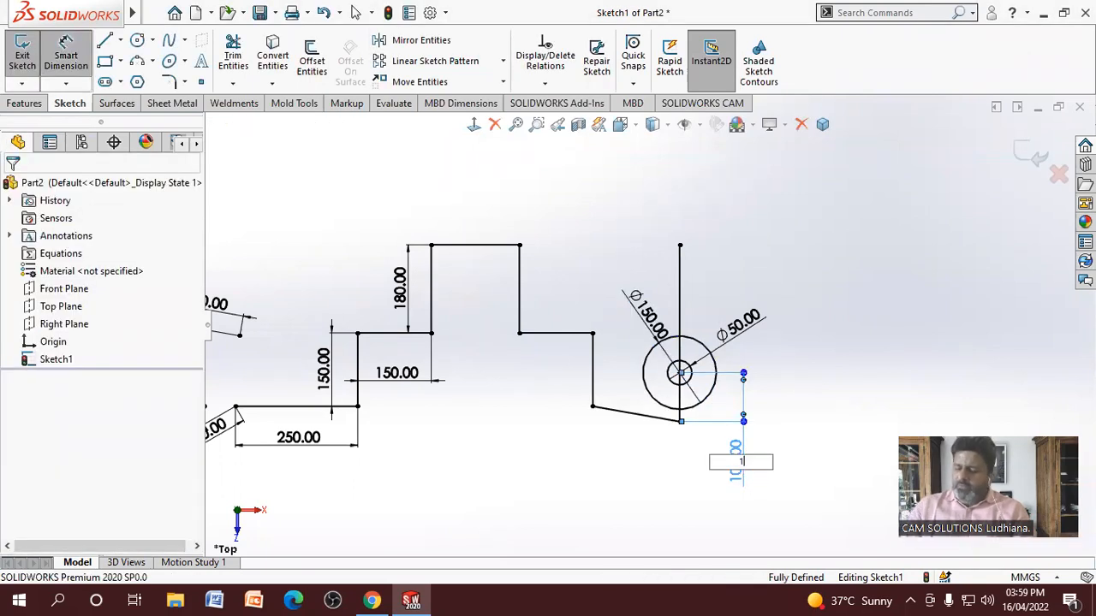
{"action": "key", "text": "Return"}
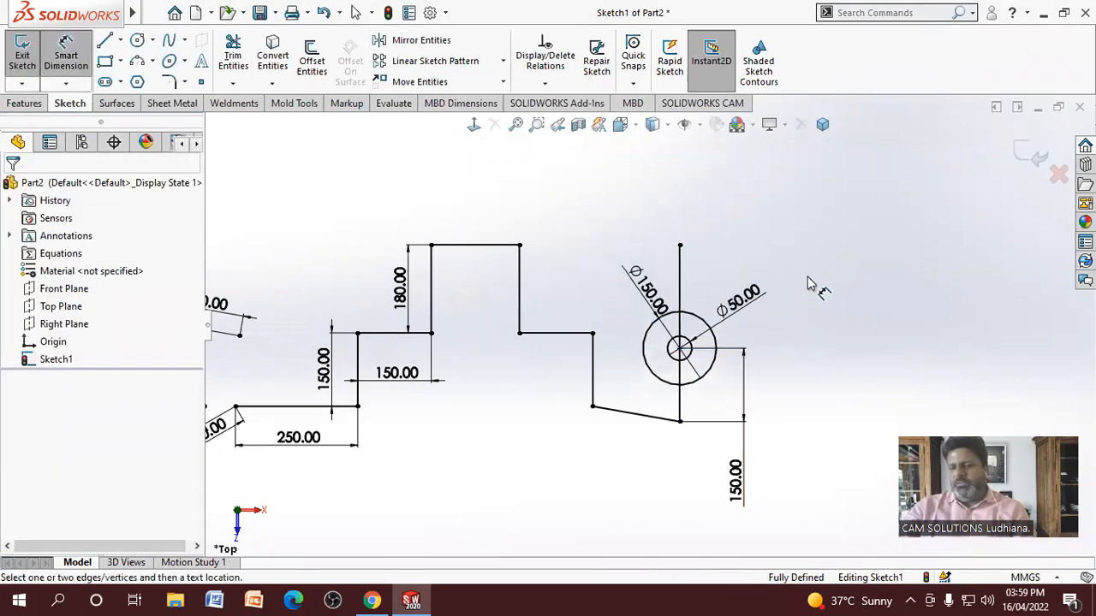
{"action": "right_click", "coordinate": [830, 295]}
{"action": "left_click", "coordinate": [835, 304]}
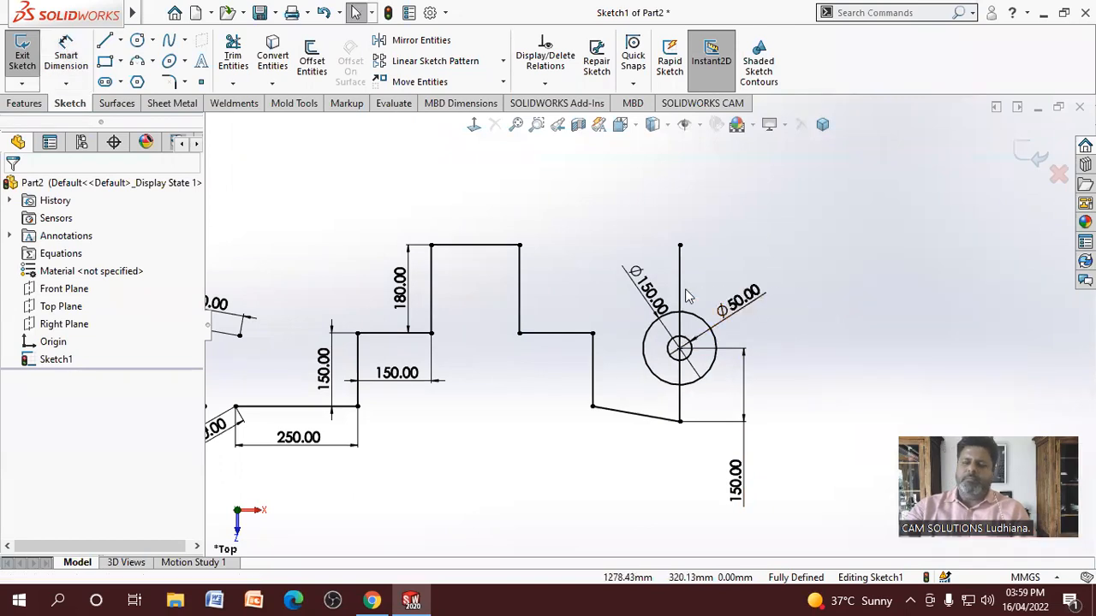
{"action": "left_click_drag", "start_coordinate": [649, 291], "coordinate": [643, 281]}
{"action": "left_click", "coordinate": [867, 295]}
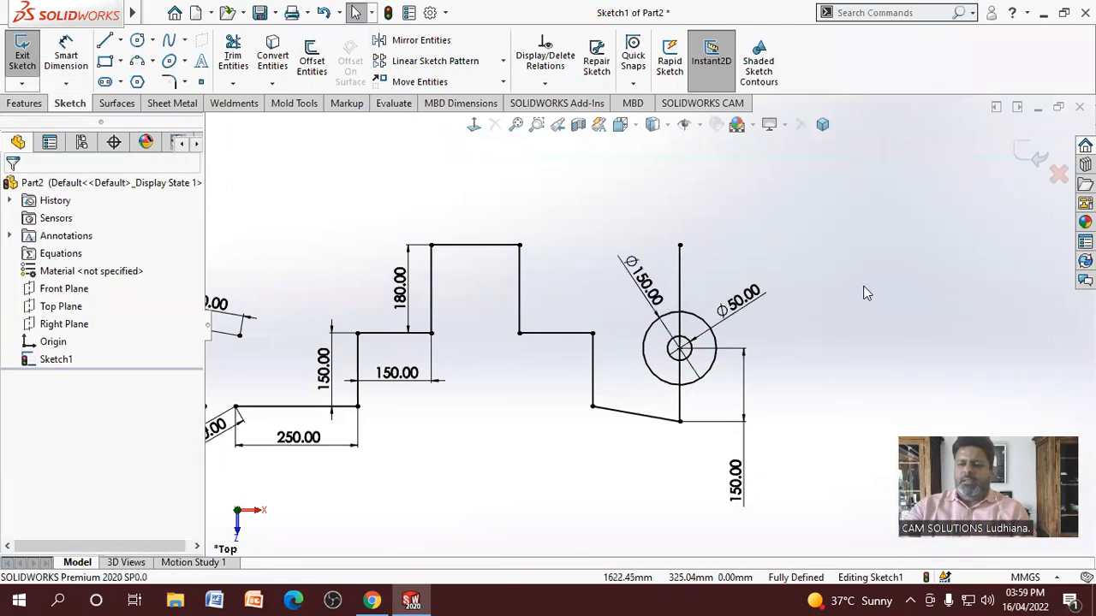
{"action": "right_click", "coordinate": [797, 232]}
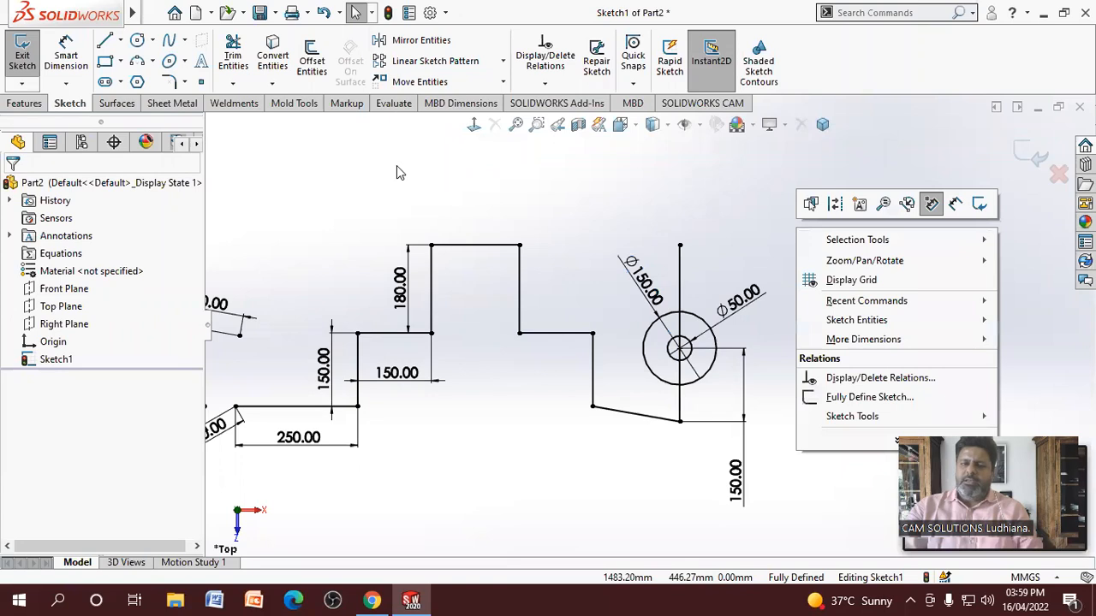
{"action": "left_click", "coordinate": [104, 64]}
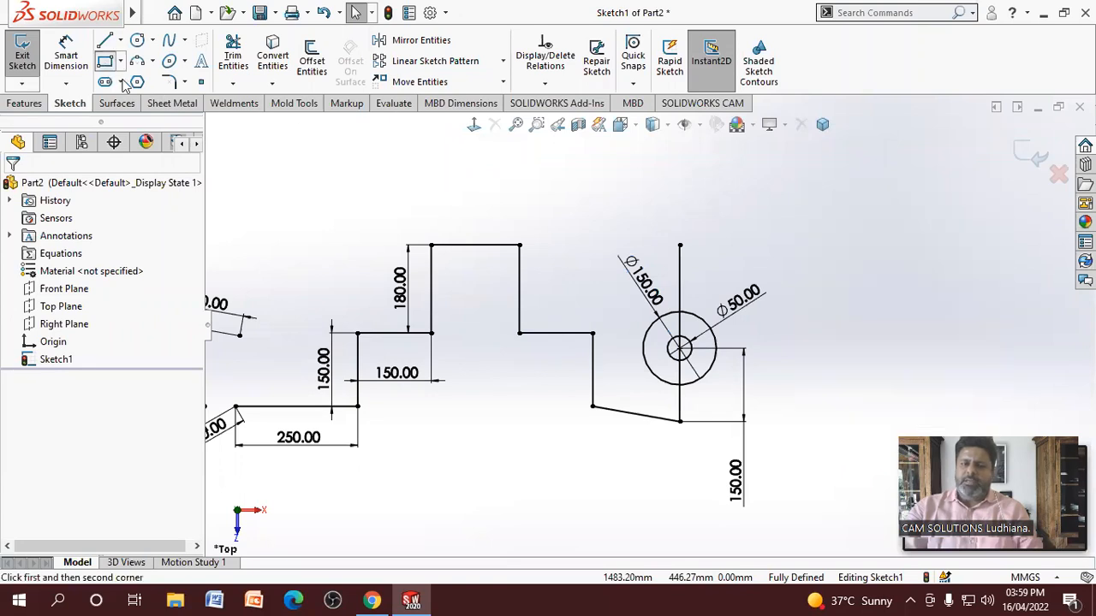
{"action": "right_click", "coordinate": [411, 209]}
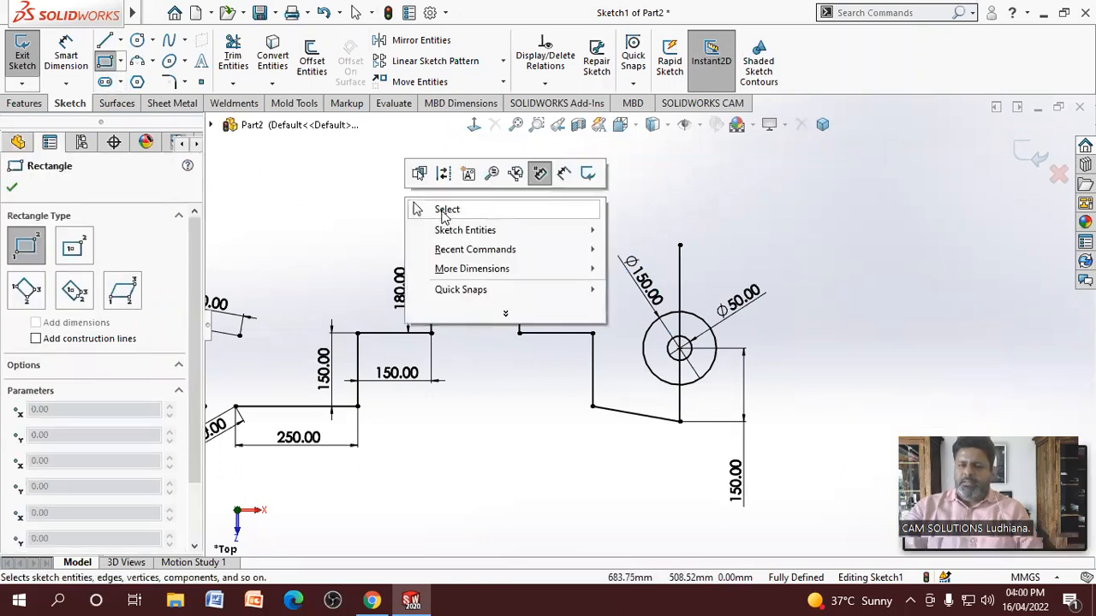
{"action": "left_click", "coordinate": [446, 211]}
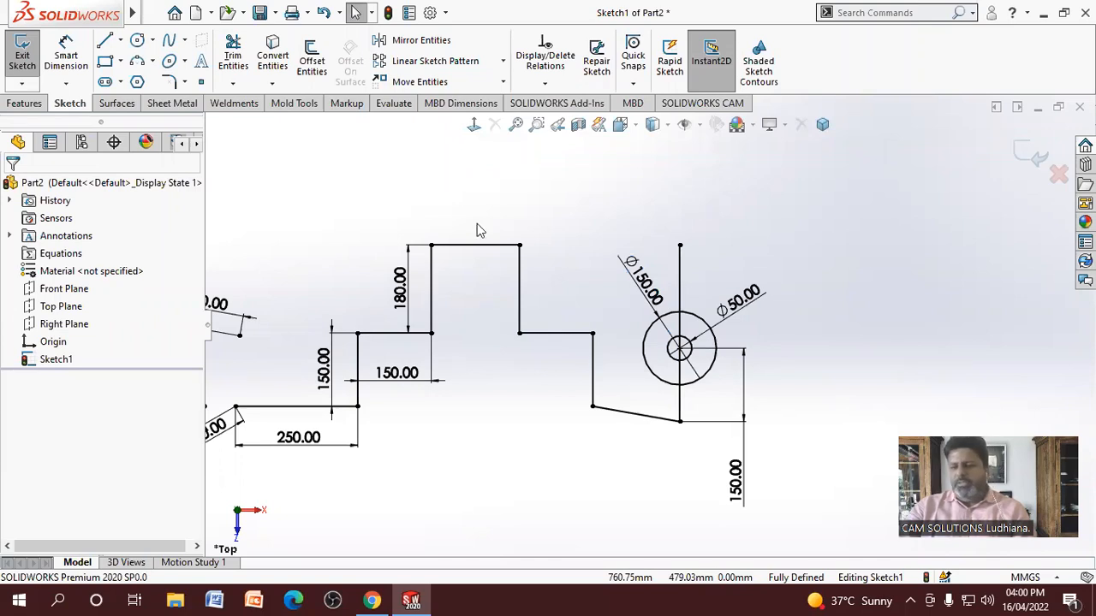
{"action": "scroll", "coordinate": [649, 325], "scroll_direction": "up", "scroll_amount": 4}
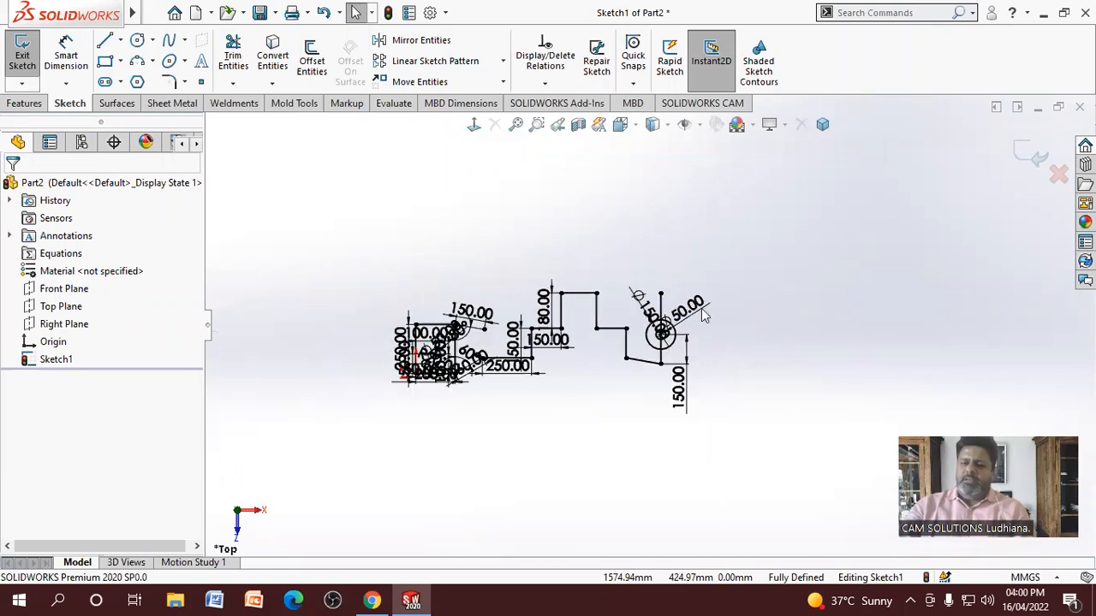
Inspect the sketch from the rectangle with its holes to the stepped lines and the concentric circles
{"action": "scroll", "coordinate": [791, 271], "scroll_direction": "down", "scroll_amount": 4}
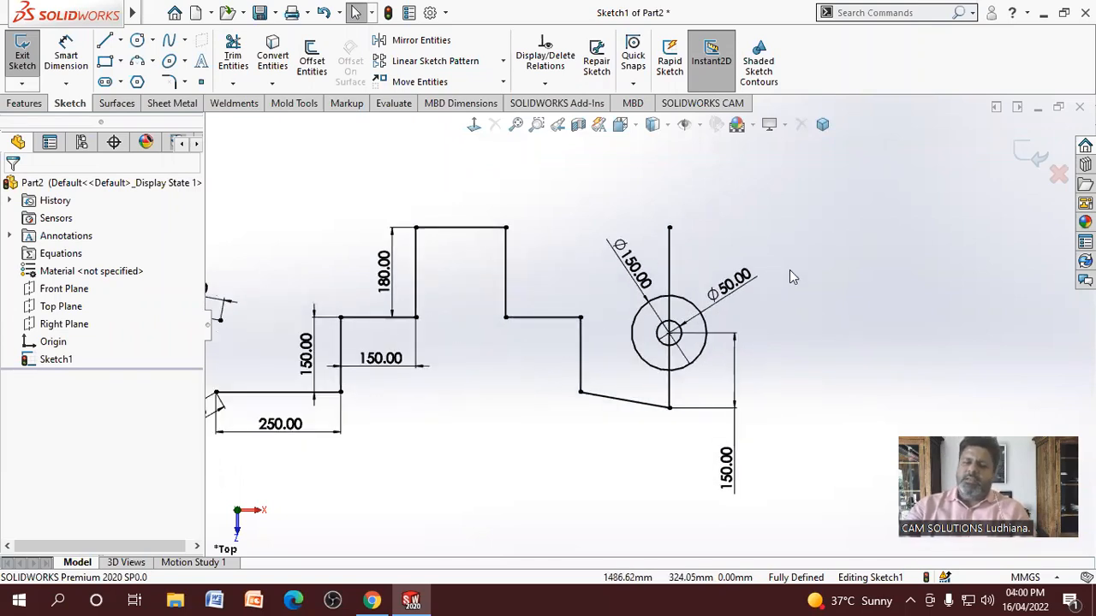
{"action": "scroll", "coordinate": [790, 270], "scroll_direction": "down", "scroll_amount": 1}
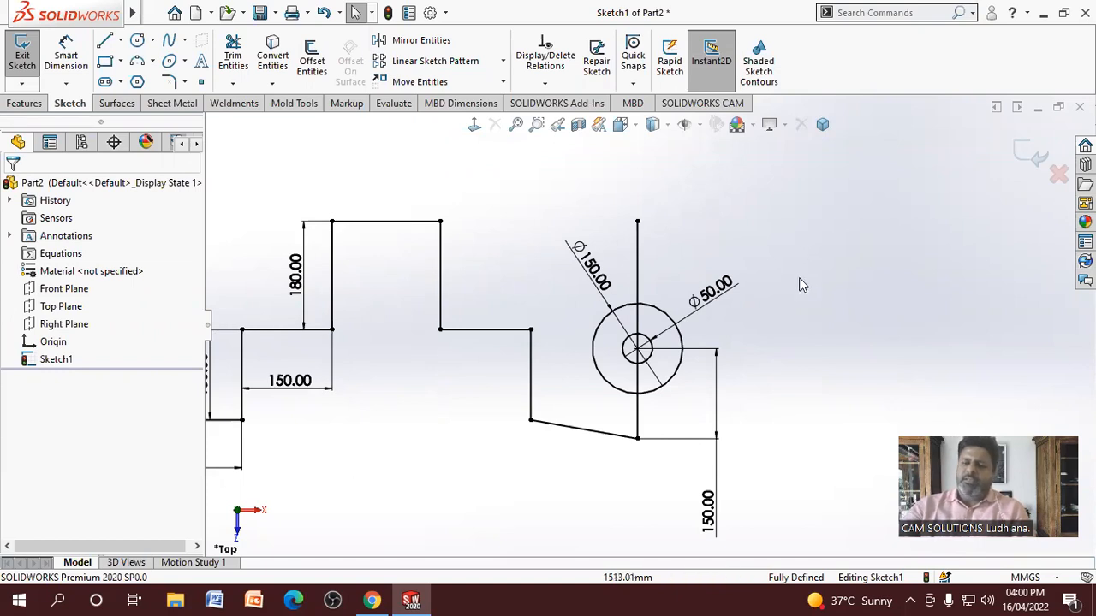
{"action": "scroll", "coordinate": [798, 279], "scroll_direction": "up", "scroll_amount": 5}
{"action": "scroll", "coordinate": [462, 360], "scroll_direction": "down", "scroll_amount": 2}
{"action": "scroll", "coordinate": [513, 296], "scroll_direction": "down", "scroll_amount": 1}
{"action": "scroll", "coordinate": [788, 289], "scroll_direction": "down", "scroll_amount": 1}
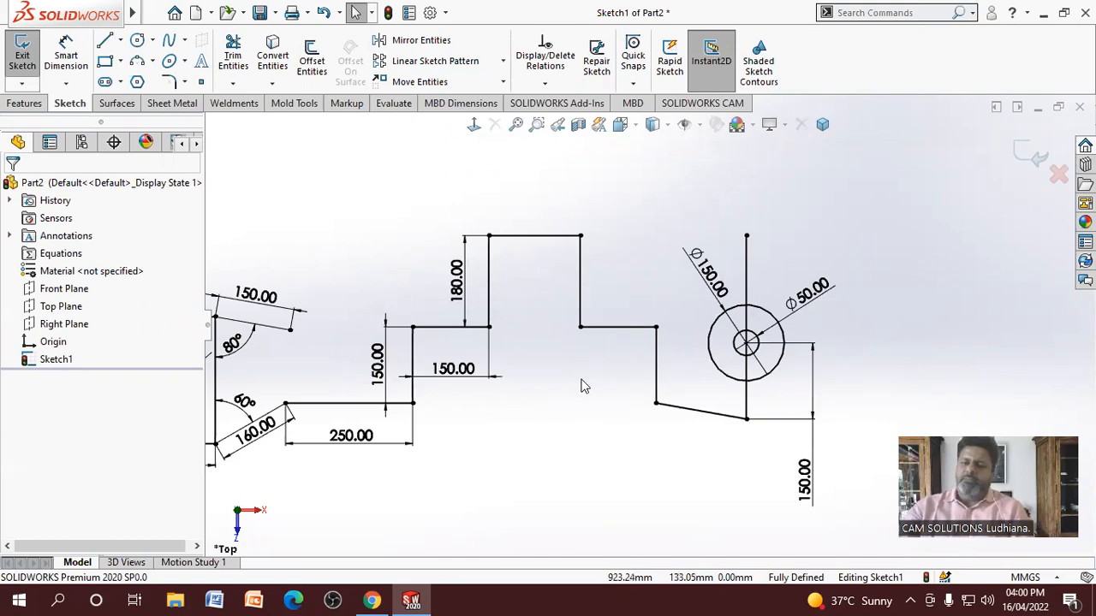
{"action": "scroll", "coordinate": [583, 399], "scroll_direction": "up", "scroll_amount": 3}
{"action": "scroll", "coordinate": [497, 391], "scroll_direction": "down", "scroll_amount": 3}
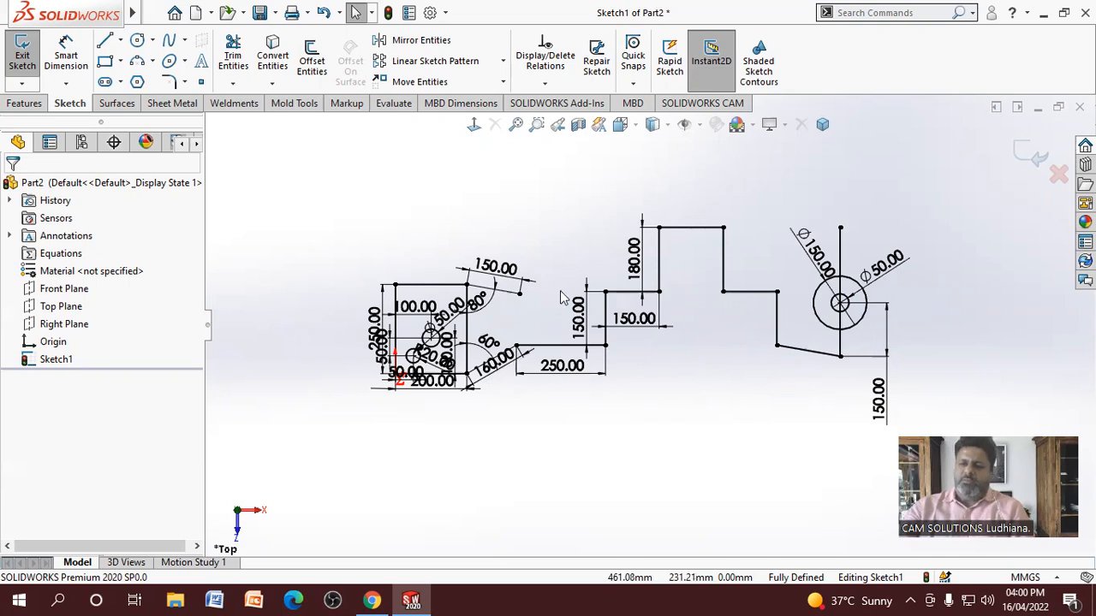
{"action": "scroll", "coordinate": [947, 253], "scroll_direction": "down", "scroll_amount": 3}
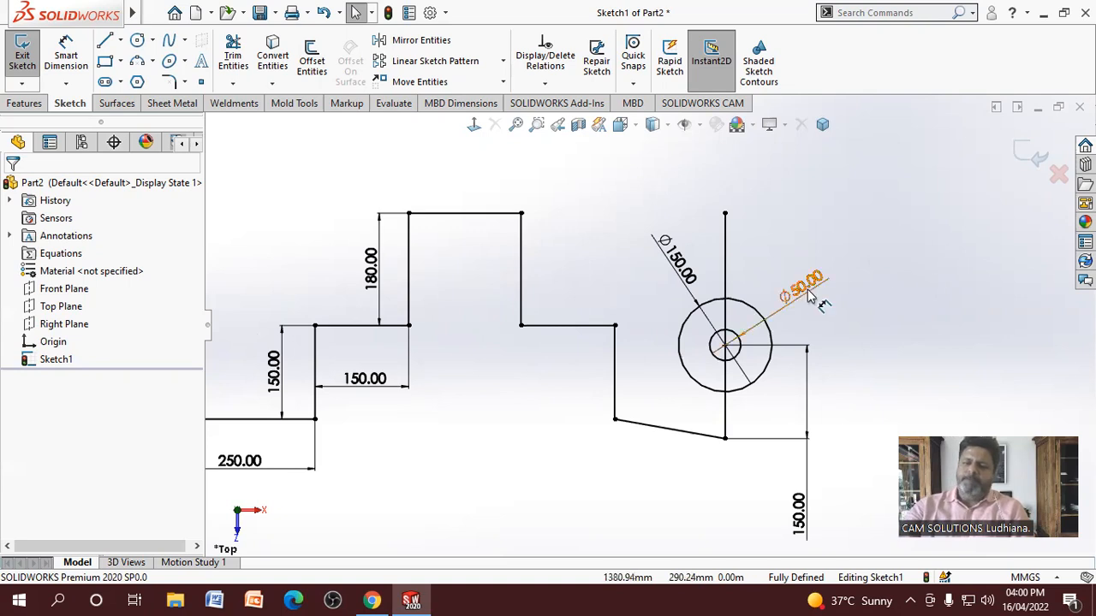
Sketch a horizontal line from the vertical line's upper endpoint, continued by a line sloping down outward and another horizontal line
{"action": "scroll", "coordinate": [704, 269], "scroll_direction": "up", "scroll_amount": 3}
{"action": "scroll", "coordinate": [711, 260], "scroll_direction": "down", "scroll_amount": 2}
{"action": "scroll", "coordinate": [899, 408], "scroll_direction": "down", "scroll_amount": 1}
{"action": "scroll", "coordinate": [597, 300], "scroll_direction": "up", "scroll_amount": 3}
{"action": "scroll", "coordinate": [758, 375], "scroll_direction": "down", "scroll_amount": 2}
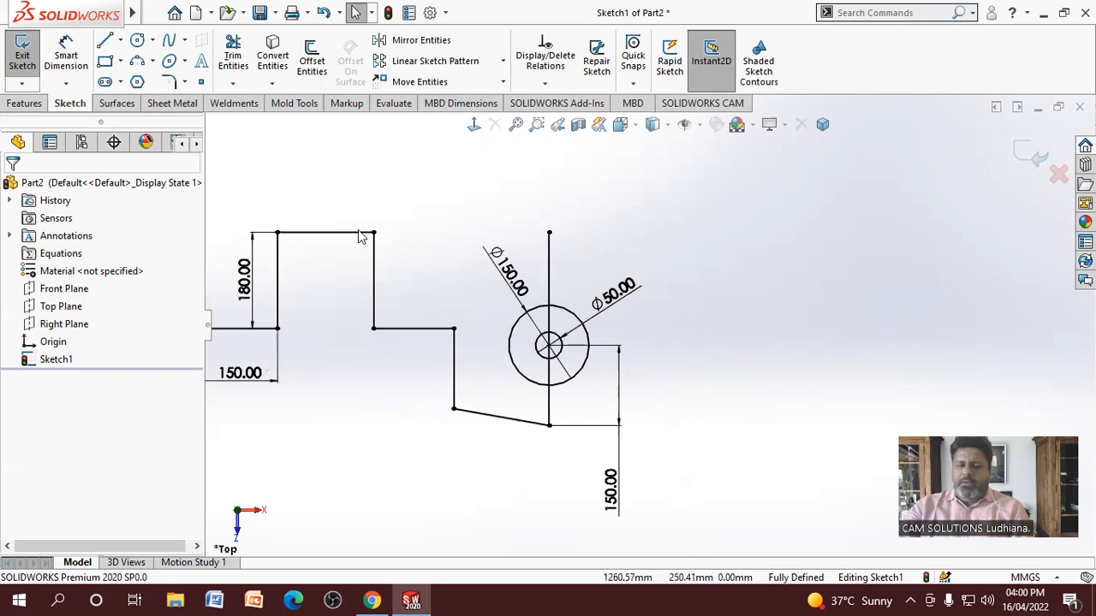
{"action": "left_click", "coordinate": [549, 232]}
{"action": "left_click", "coordinate": [679, 232]}
{"action": "left_click", "coordinate": [730, 307]}
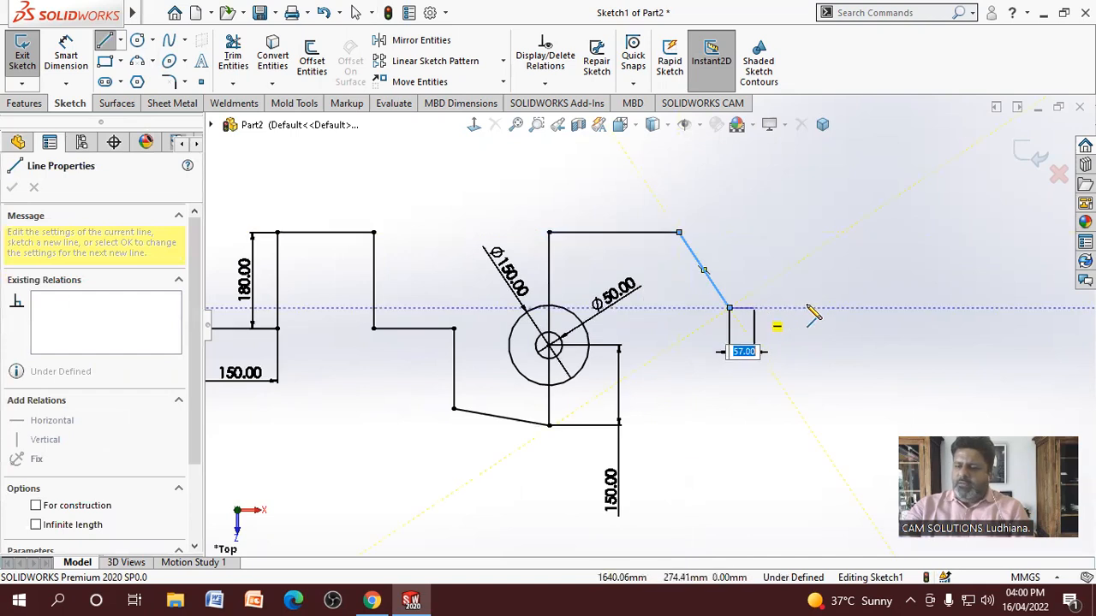
{"action": "left_click", "coordinate": [870, 307]}
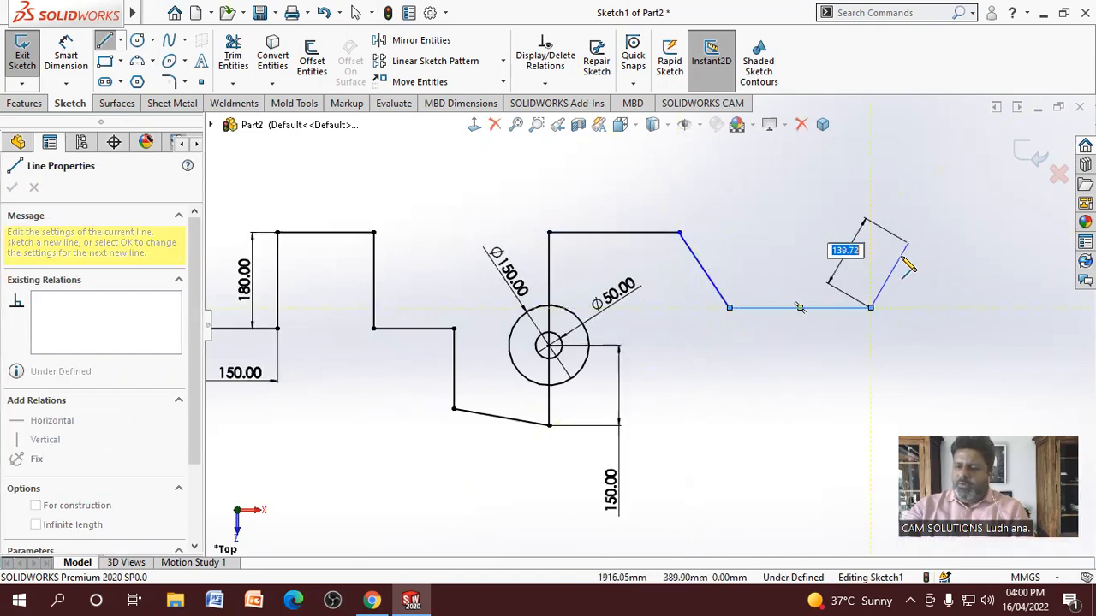
Continue the profile with a semicircular arc of about 123 mm radius bulging upward and a tangent vertical line about 145 mm downward
{"action": "double_click", "coordinate": [873, 309]}
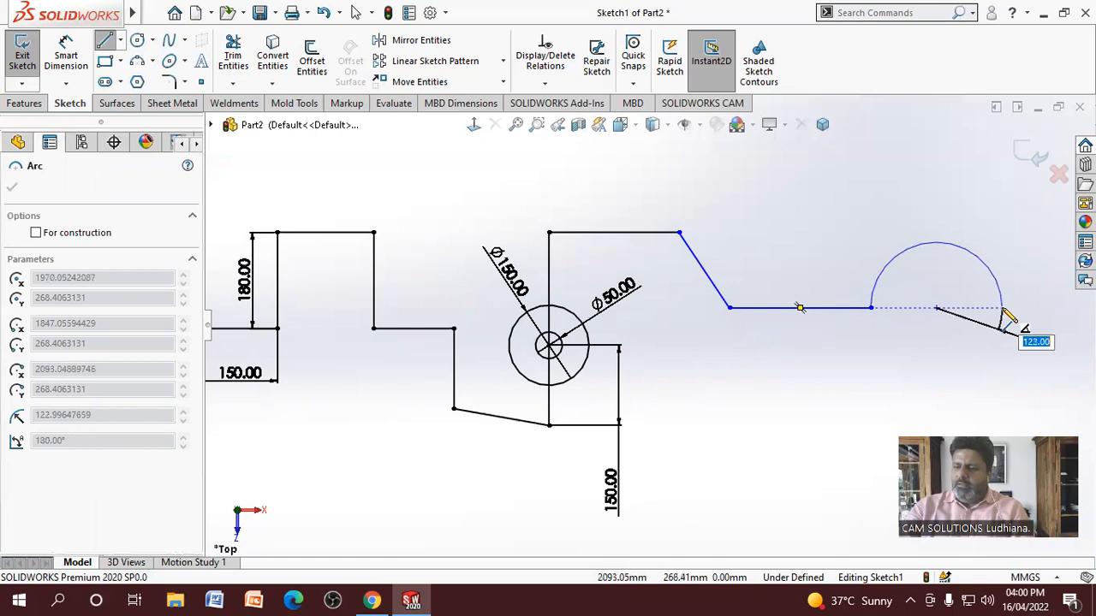
{"action": "left_click", "coordinate": [1003, 308]}
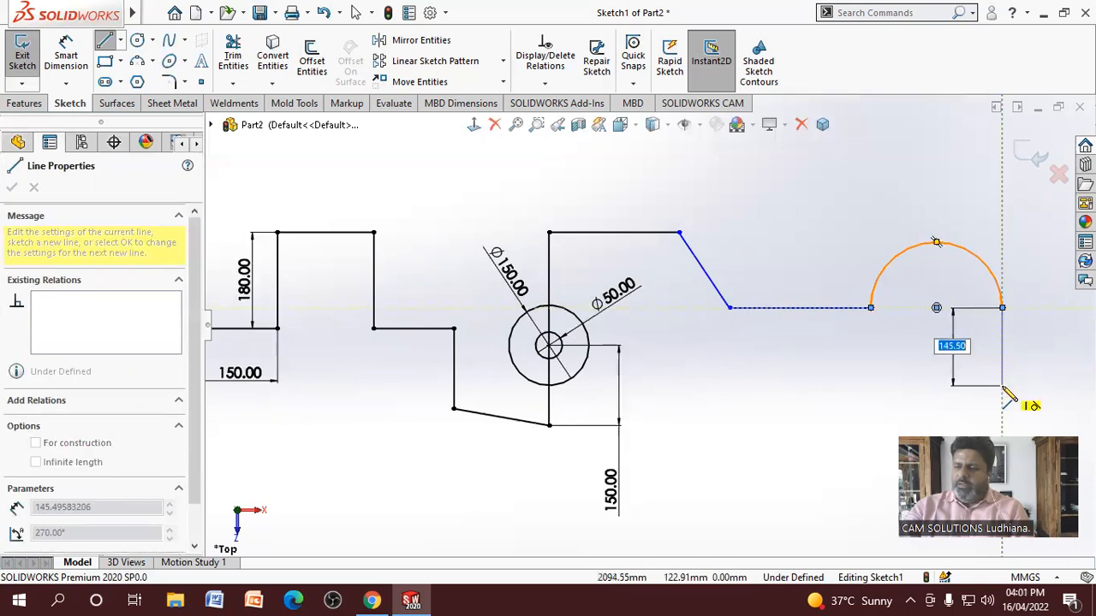
{"action": "left_click", "coordinate": [1003, 386]}
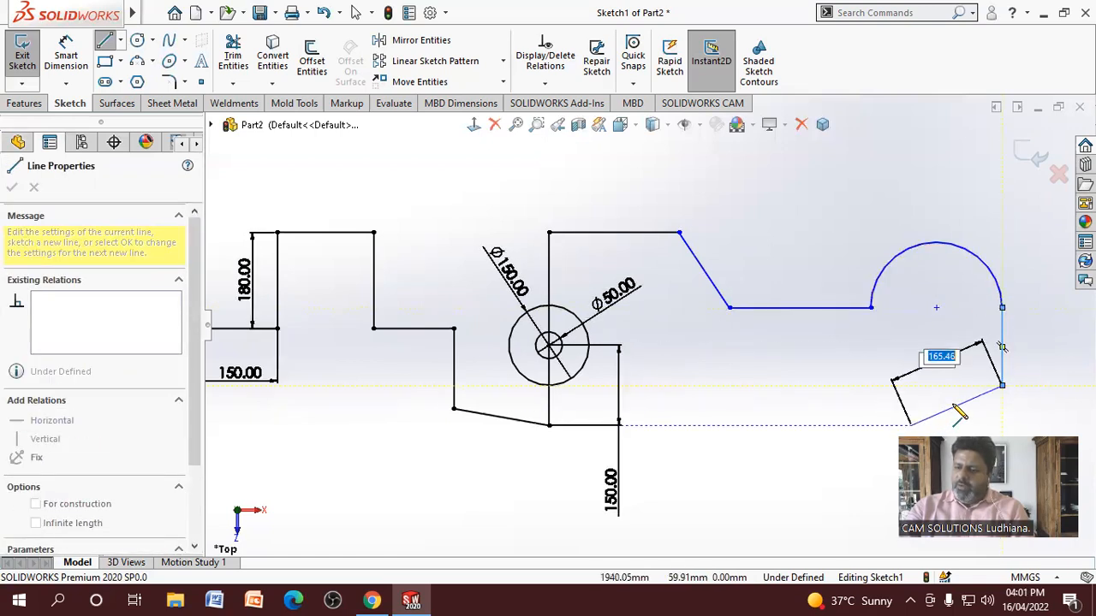
Add a tangent semicircular arc below the vertical line and a horizontal line about 264 mm long back toward the circles
{"action": "double_click", "coordinate": [1003, 385]}
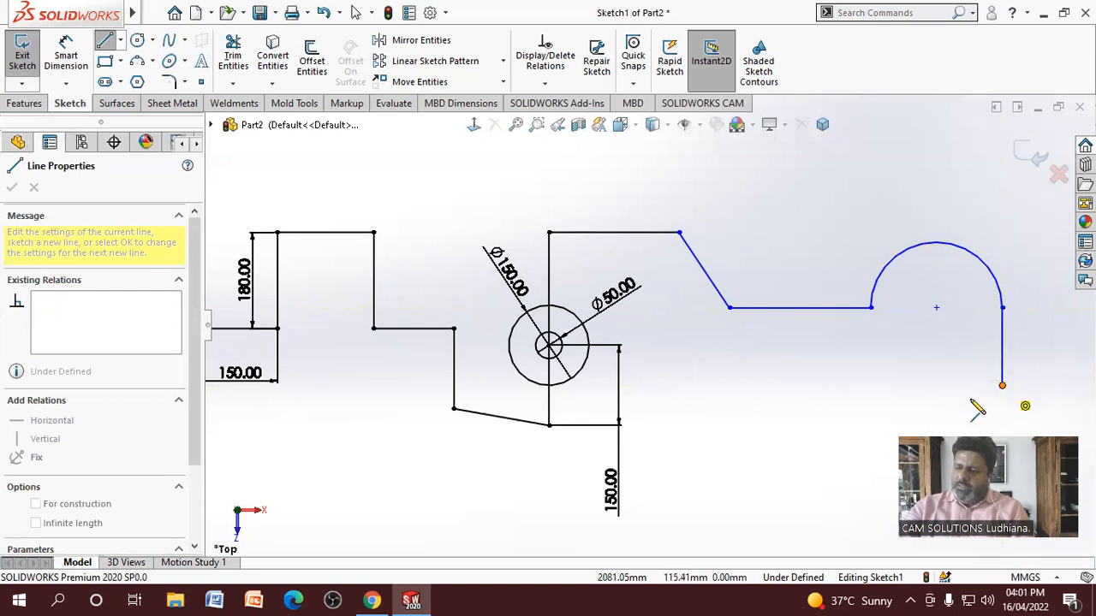
{"action": "left_click", "coordinate": [1003, 385]}
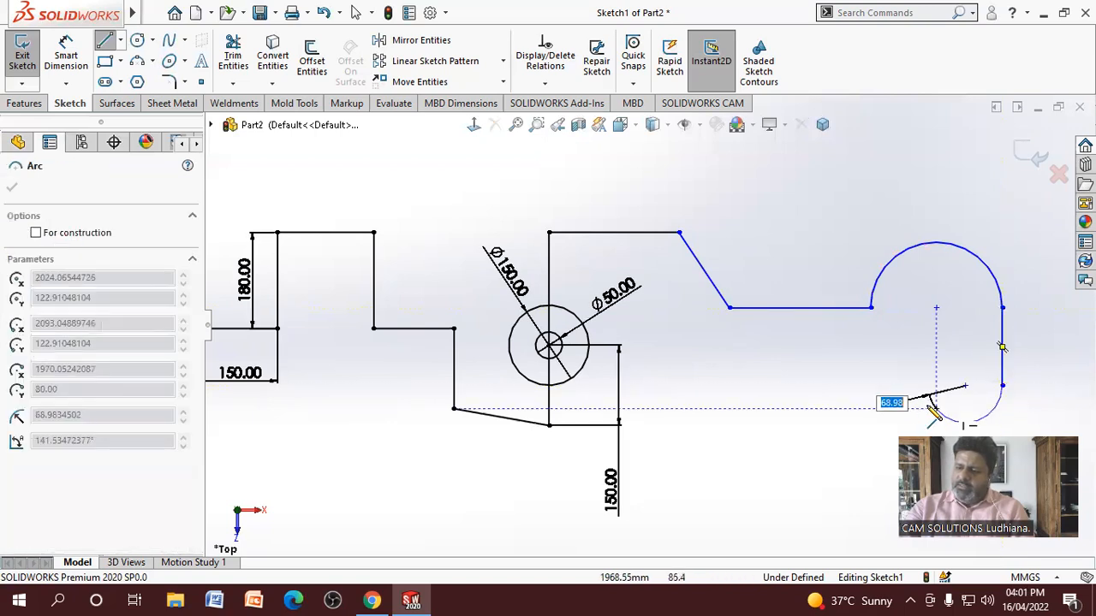
{"action": "left_click", "coordinate": [871, 385]}
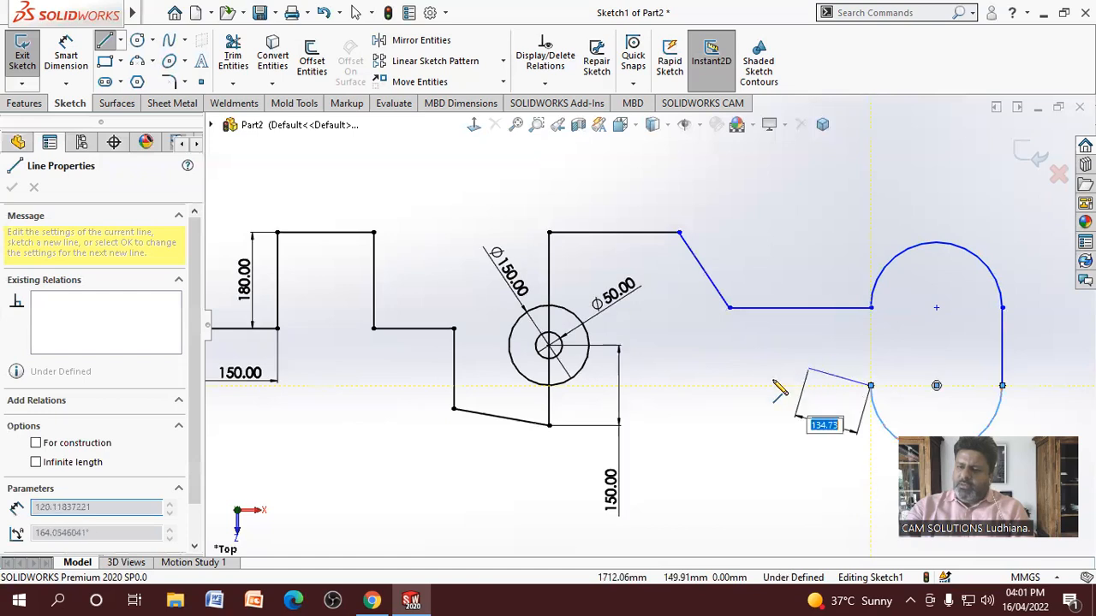
{"action": "left_click", "coordinate": [729, 385]}
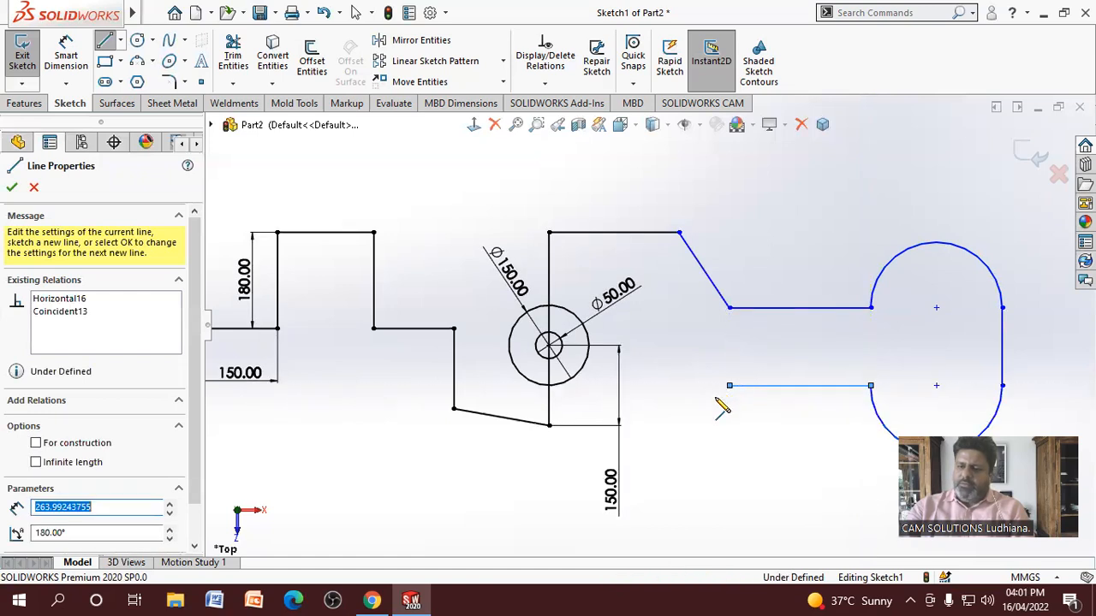
Close the profile with a line sloping down and a horizontal line about 226 mm long to the vertical line's lower endpoint
{"action": "left_click", "coordinate": [669, 426]}
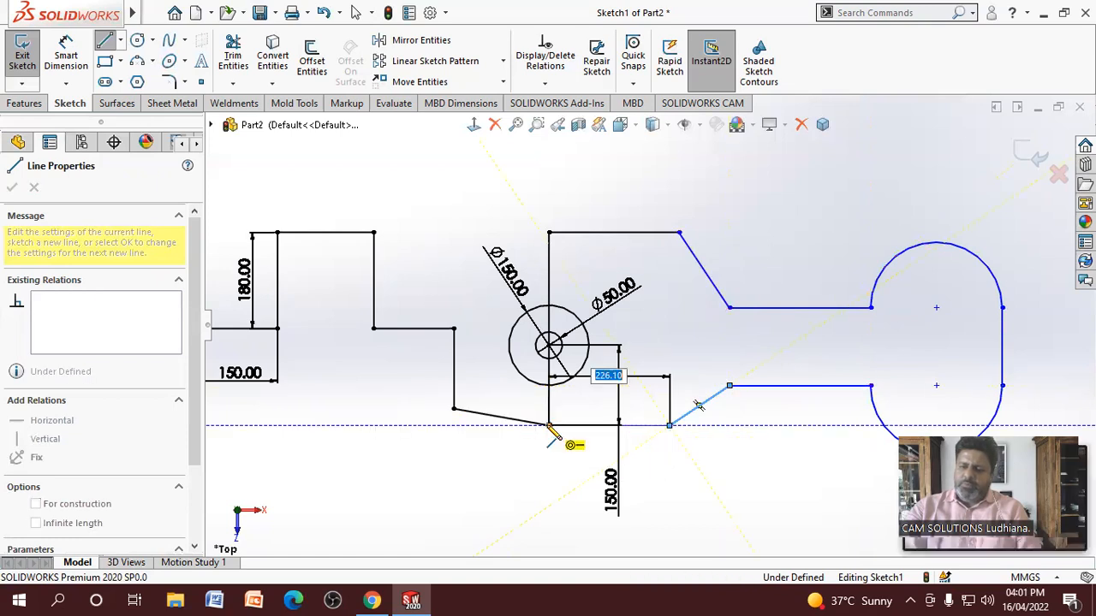
{"action": "left_click", "coordinate": [549, 426]}
{"action": "right_click", "coordinate": [549, 425]}
{"action": "left_click", "coordinate": [589, 437]}
Run Fully Define Sketch on all entities in the sketch and accept the calculated relations and dimensions
{"action": "scroll", "coordinate": [899, 353], "scroll_direction": "up", "scroll_amount": 3}
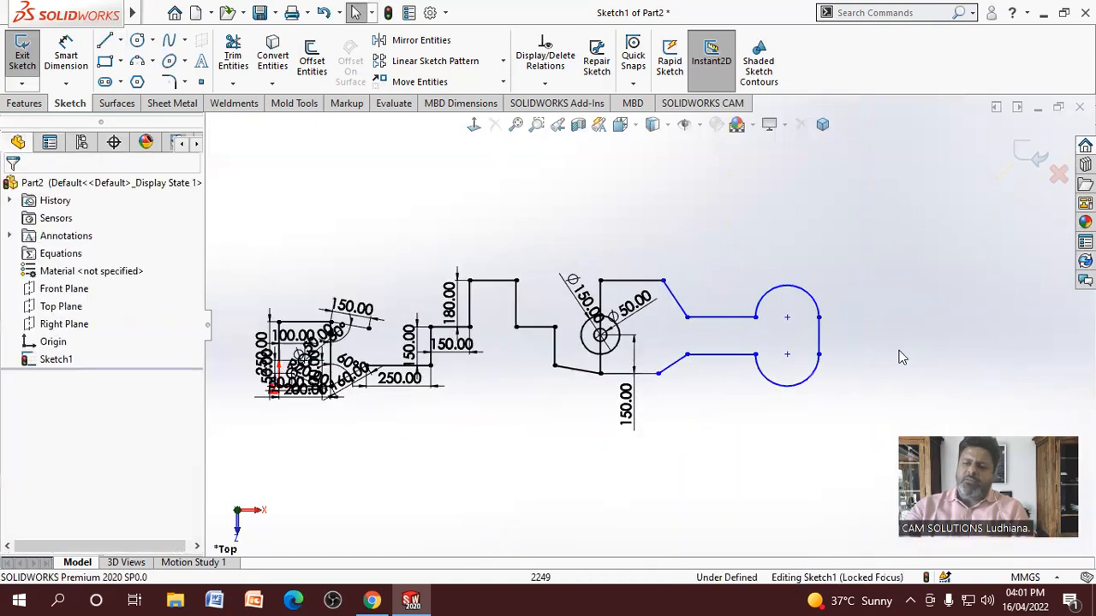
{"action": "scroll", "coordinate": [882, 348], "scroll_direction": "down", "scroll_amount": 2}
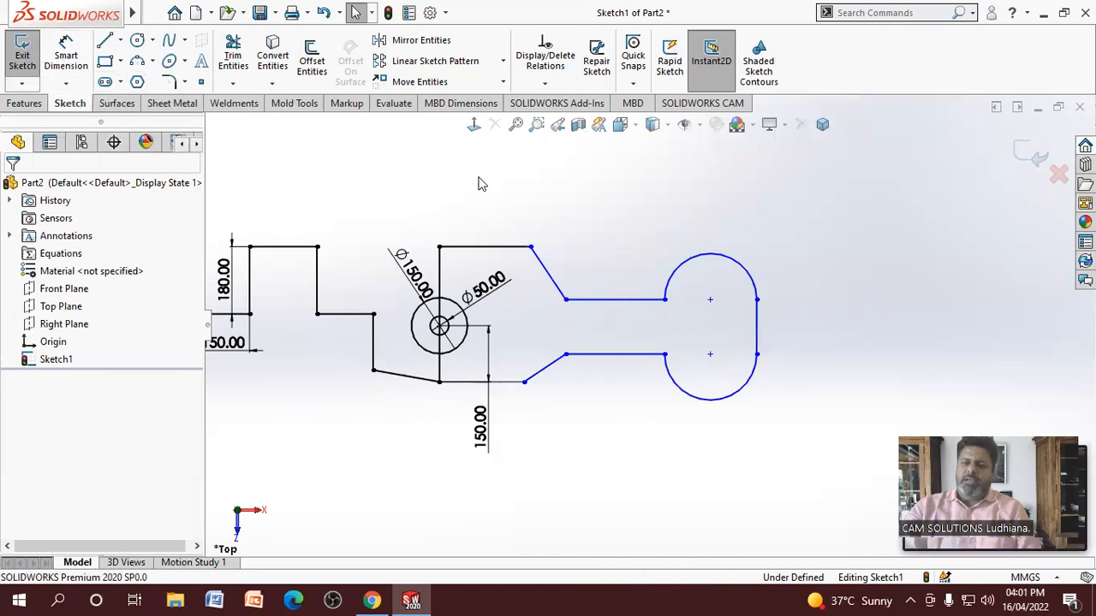
{"action": "left_click", "coordinate": [544, 84]}
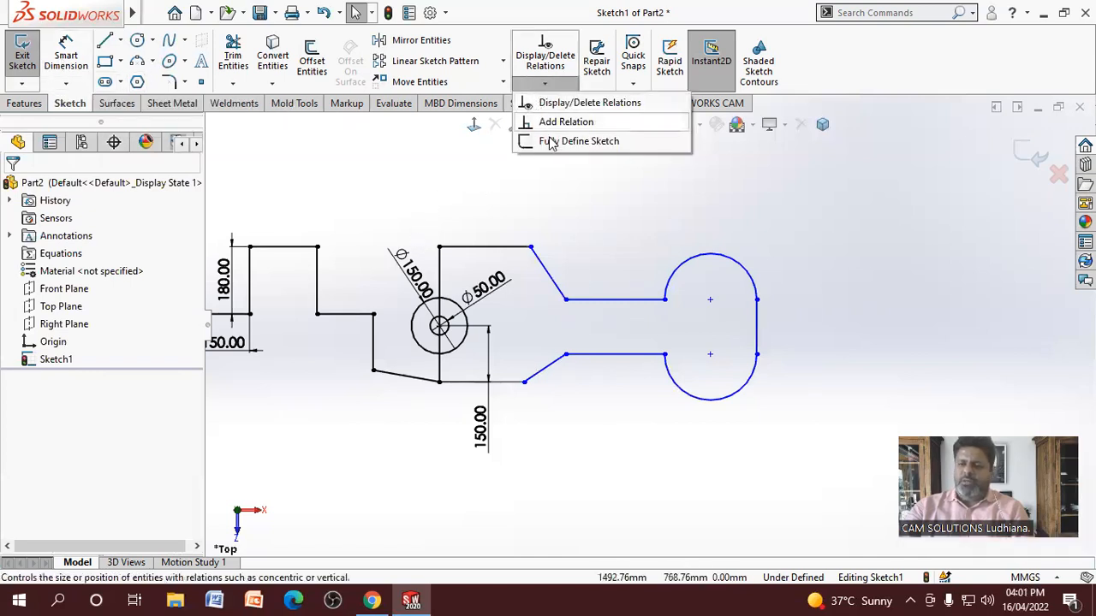
{"action": "left_click", "coordinate": [579, 142]}
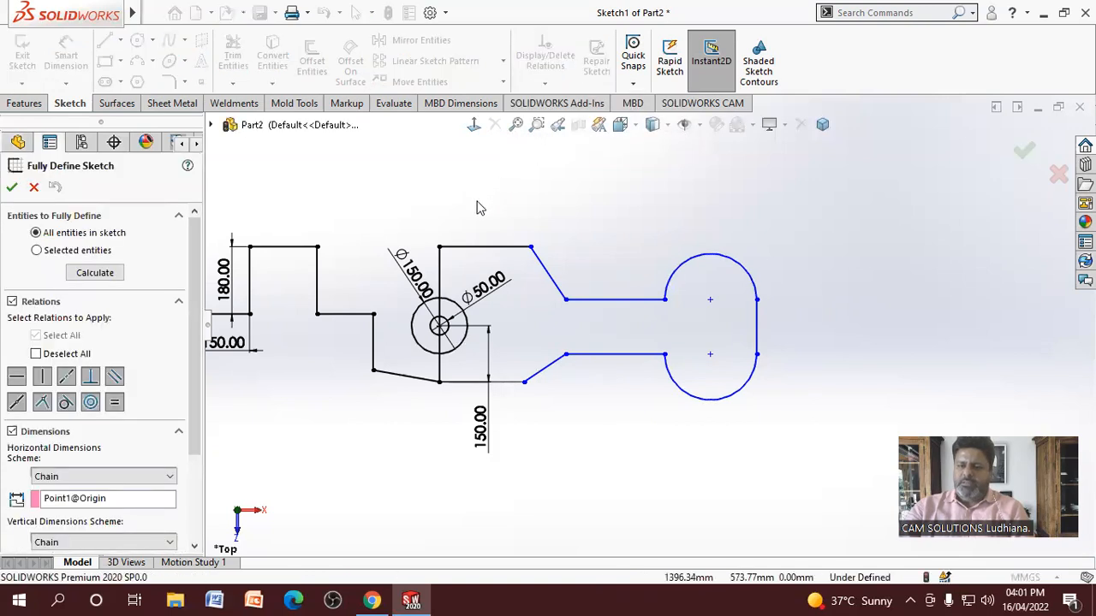
{"action": "mouse_move", "coordinate": [389, 215]}
{"action": "left_mouse_down"}
{"action": "mouse_move", "coordinate": [591, 355]}
{"action": "mouse_move", "coordinate": [801, 463]}
{"action": "left_mouse_up"}
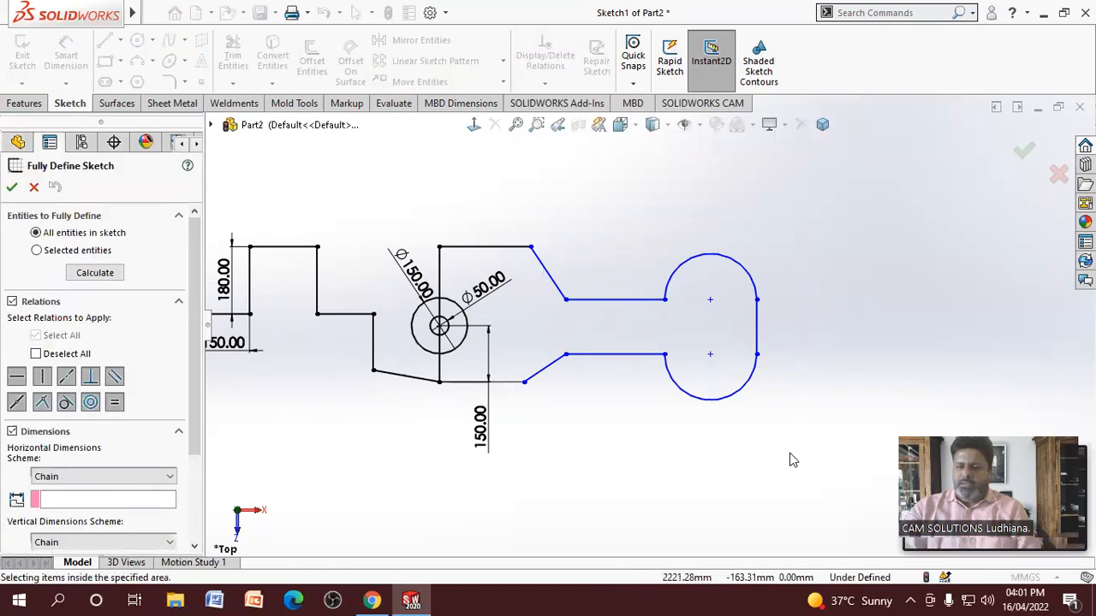
{"action": "left_click", "coordinate": [98, 276]}
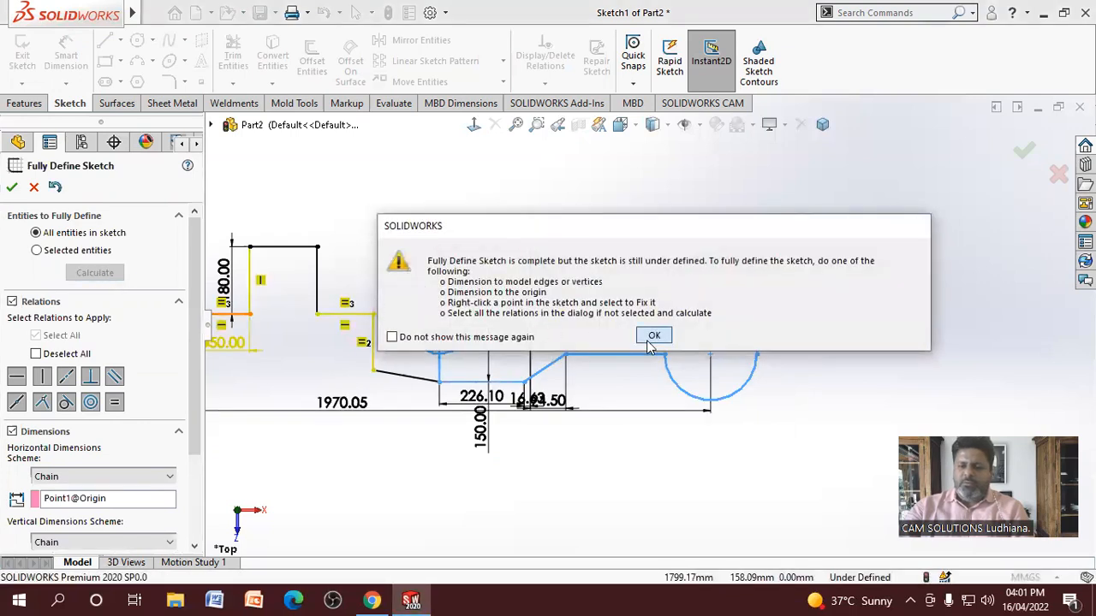
{"action": "left_click", "coordinate": [654, 335]}
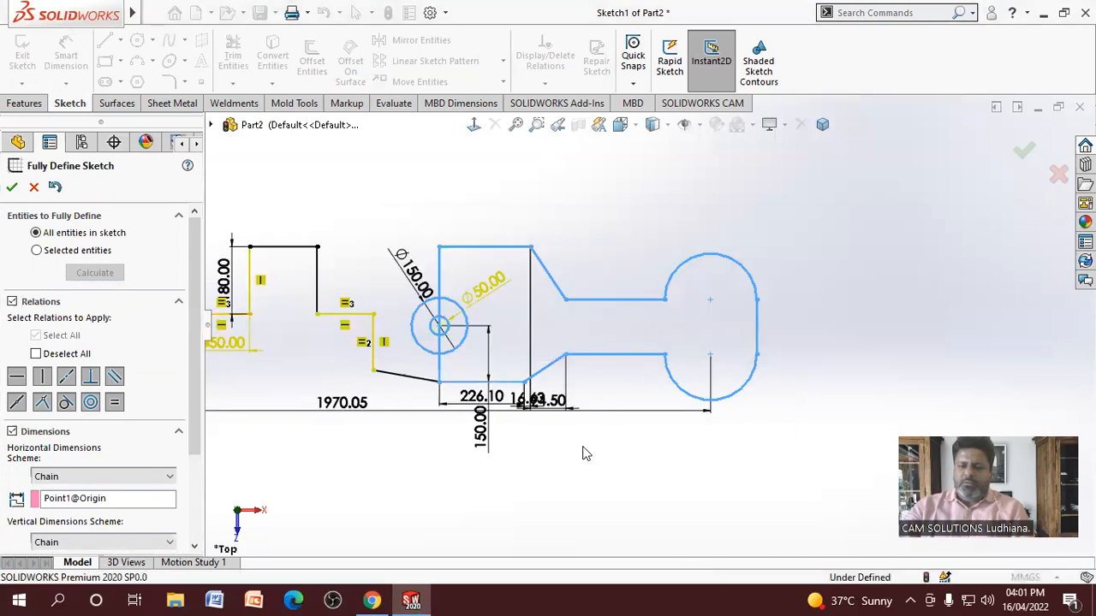
{"action": "left_click", "coordinate": [11, 188]}
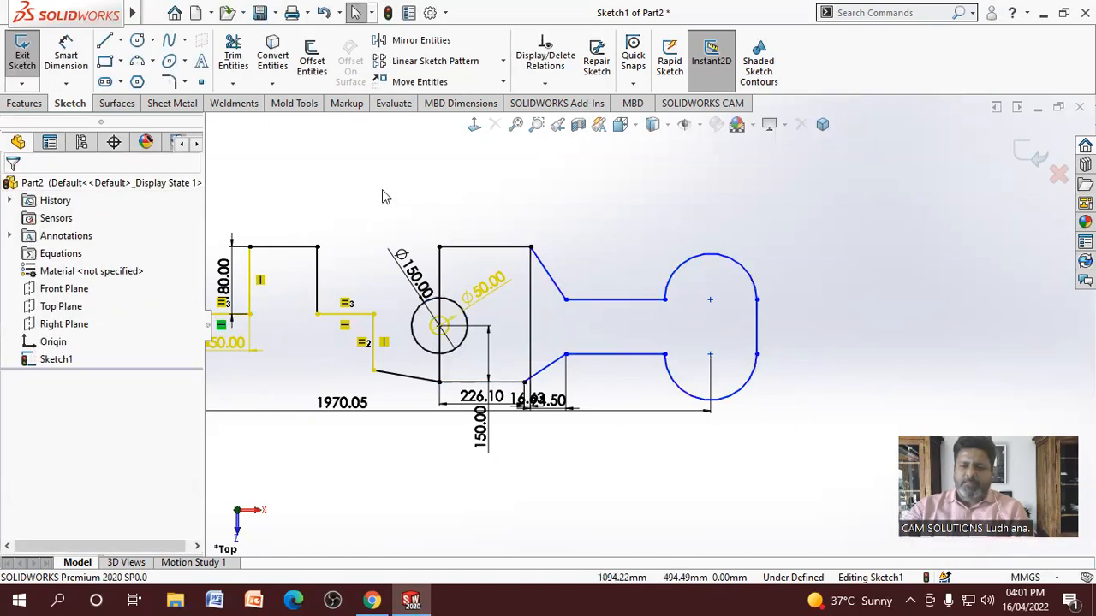
Try deleting the 50 mm diameter dimension of the inner circle and undo the deletion
{"action": "left_click", "coordinate": [485, 287]}
{"action": "key", "text": "Delete"}
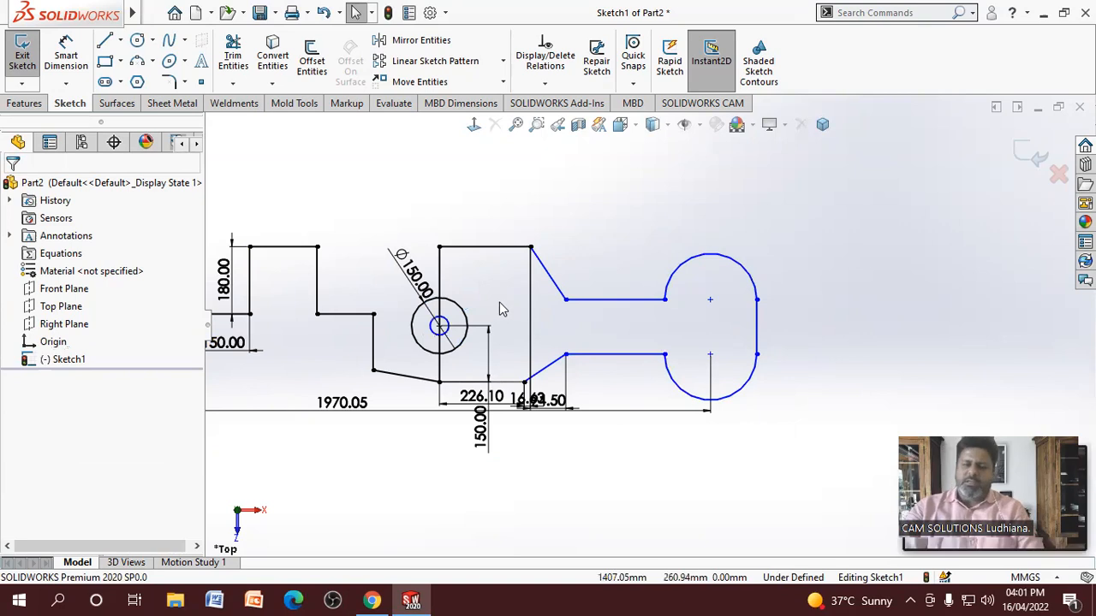
{"action": "key", "text": "ctrl+z"}
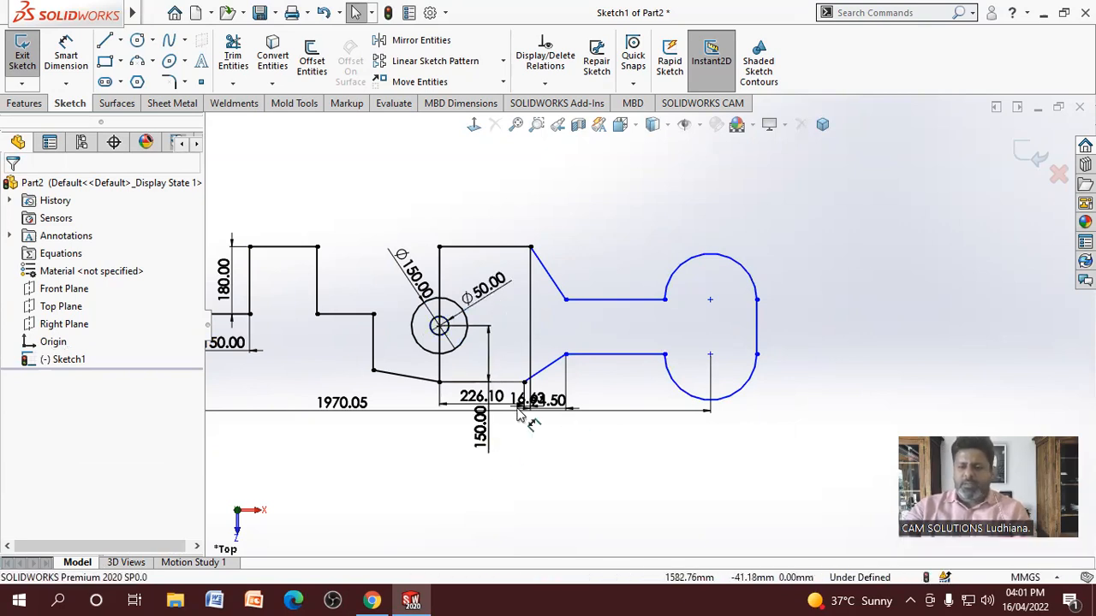
Move the 1970.05 mm and 94.50 mm dimensions lower below the profile and delete the 16.63 mm dimension between the sloped lines' start points
{"action": "left_click_drag", "start_coordinate": [347, 409], "coordinate": [364, 480]}
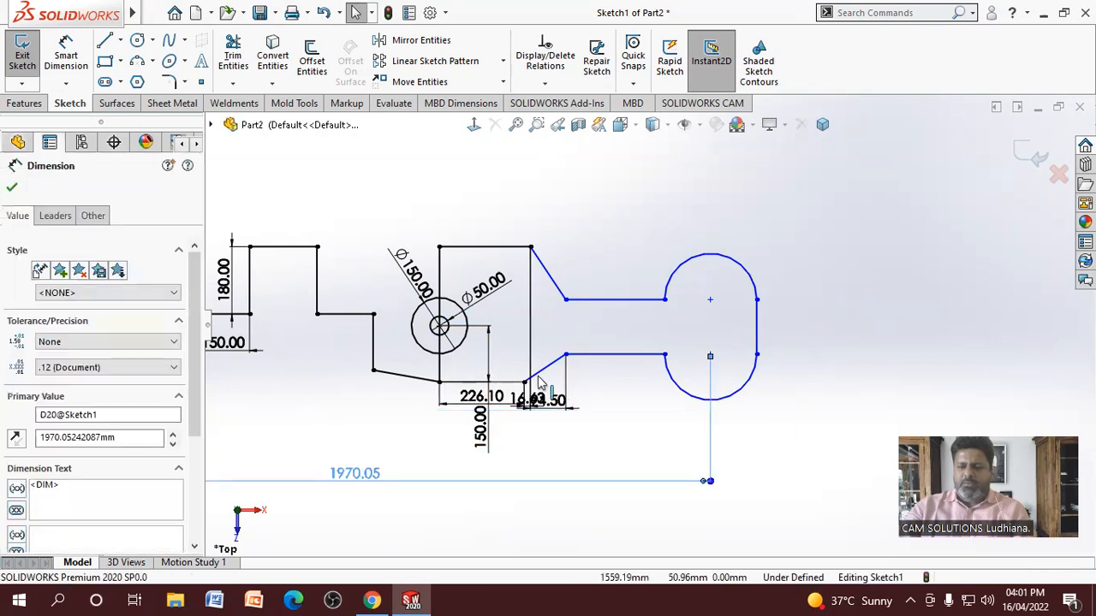
{"action": "left_click_drag", "start_coordinate": [555, 428], "coordinate": [561, 469]}
{"action": "left_click_drag", "start_coordinate": [526, 401], "coordinate": [545, 201]}
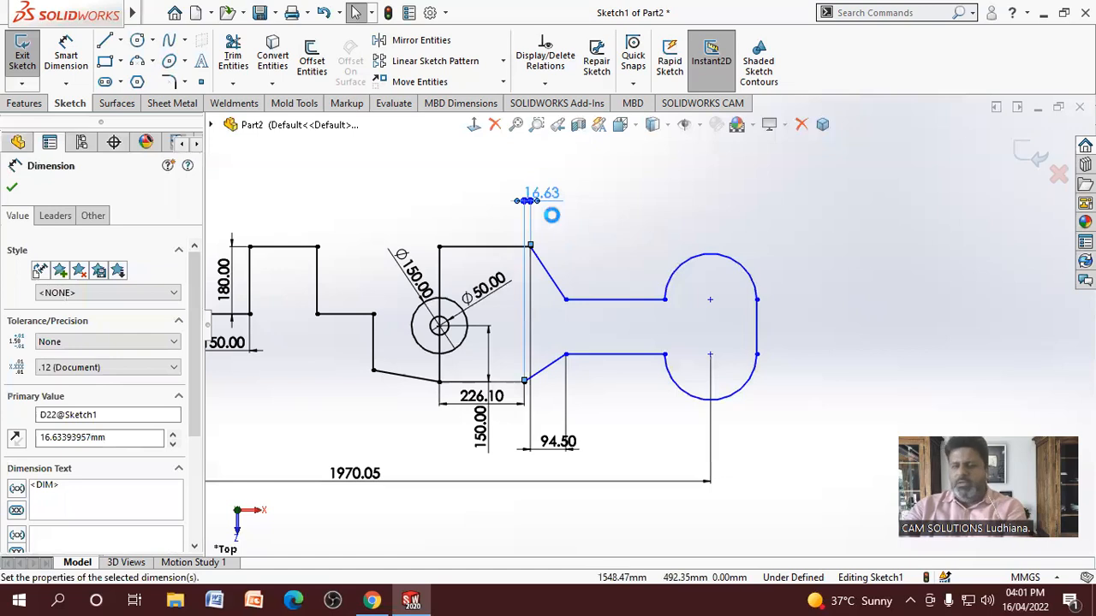
{"action": "key", "text": "Delete"}
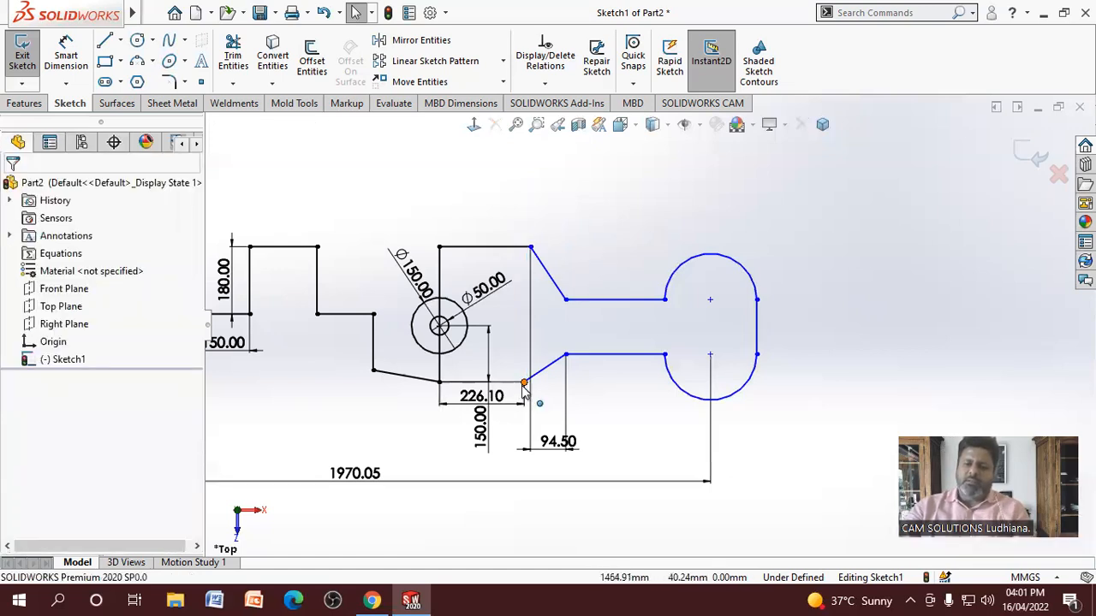
Try to make the lower sloped line's start point coincident with the upper sloped line, and undo the relation
{"action": "left_click", "coordinate": [531, 249]}
{"action": "left_click", "coordinate": [533, 255], "text": "ctrl"}
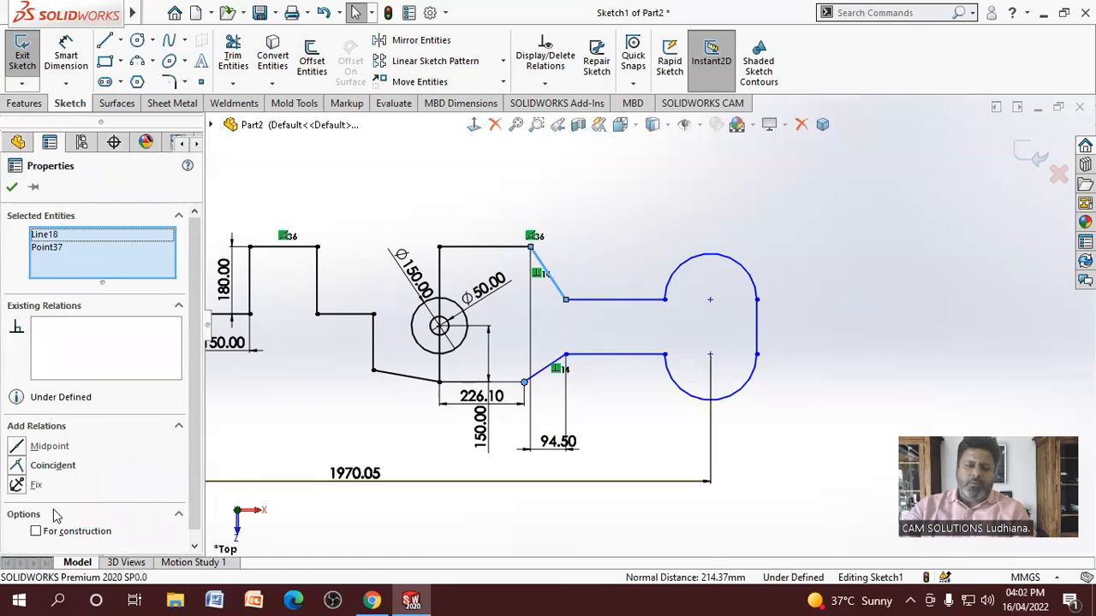
{"action": "left_click", "coordinate": [17, 469]}
{"action": "key", "text": "ctrl+z"}
{"action": "left_click", "coordinate": [646, 227]}
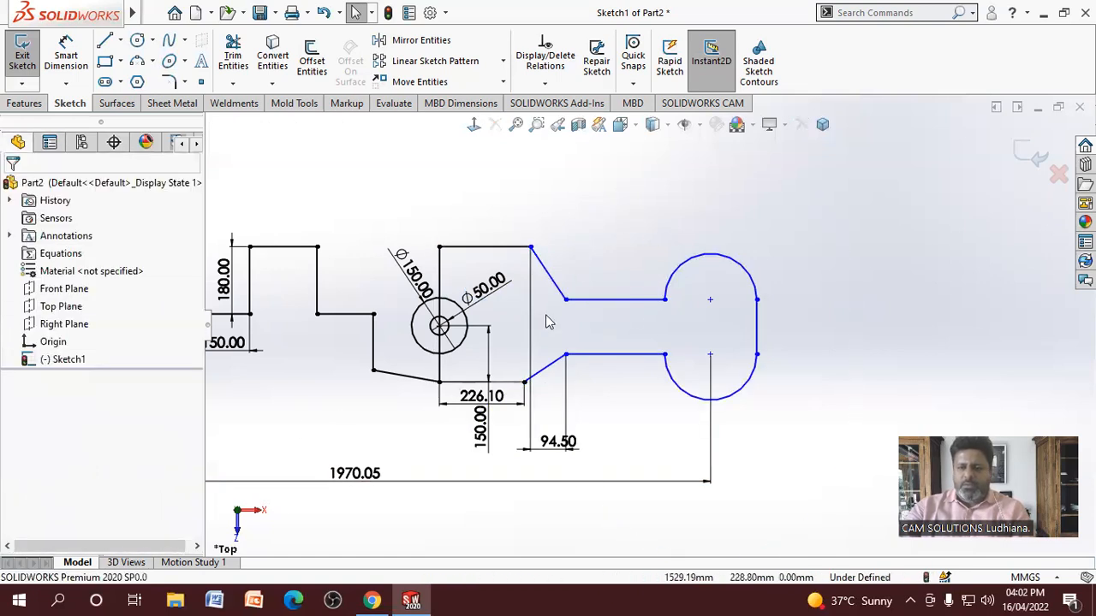
Add a Vertical relation between the upper and lower sloped lines' endpoints nearest the circles
{"action": "left_click", "coordinate": [530, 247]}
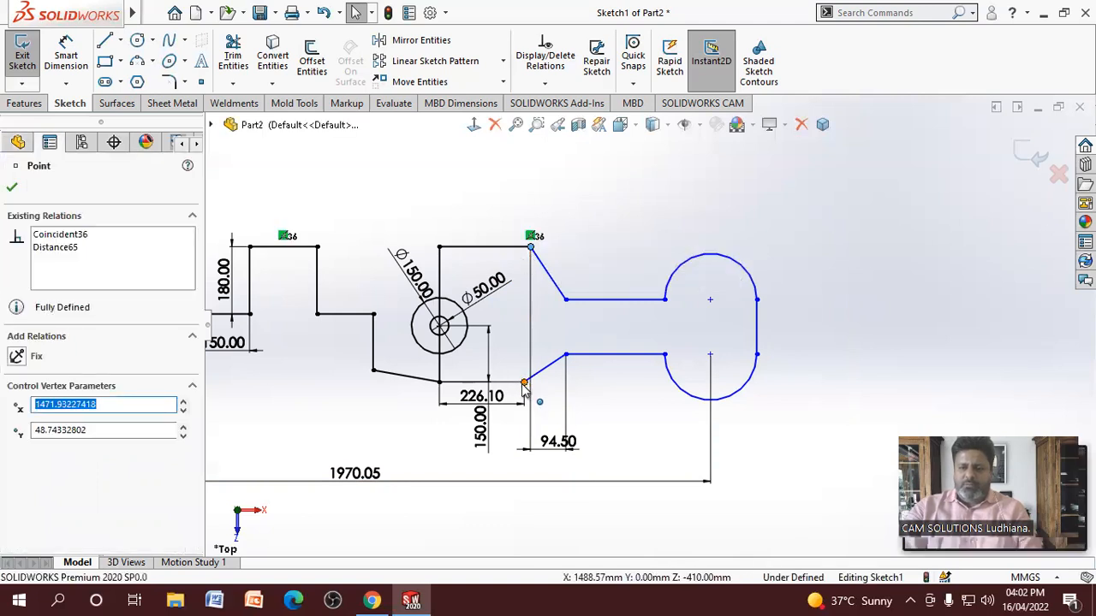
{"action": "left_click", "coordinate": [524, 384], "text": "ctrl"}
{"action": "left_click", "coordinate": [25, 465]}
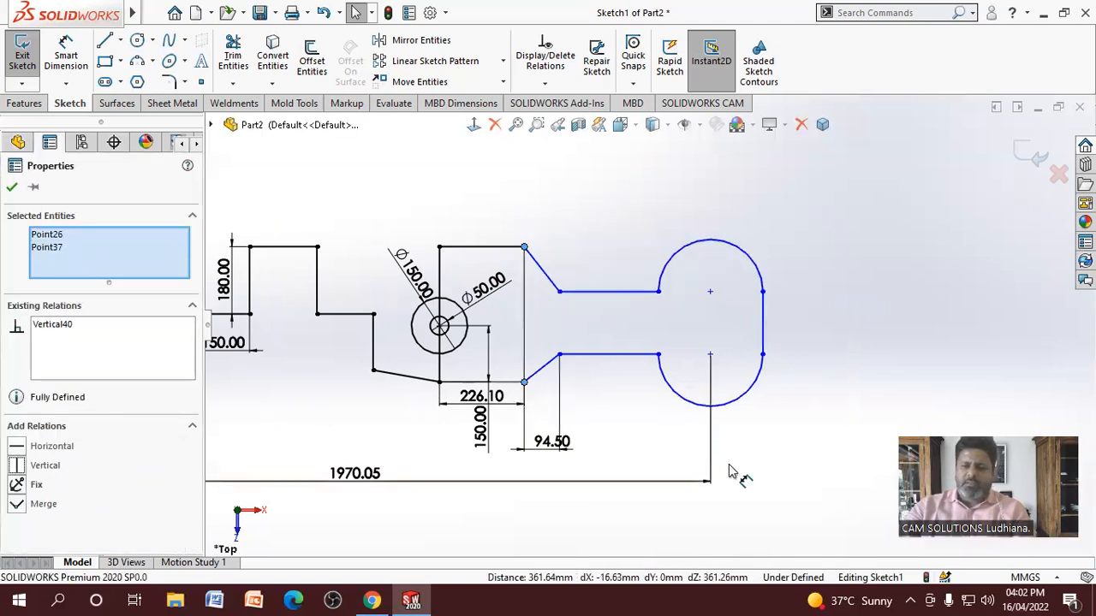
{"action": "left_click", "coordinate": [867, 395]}
Add an Equal relation between the upper and lower sloped lines
{"action": "left_click", "coordinate": [542, 370]}
{"action": "left_click", "coordinate": [545, 274], "text": "ctrl"}
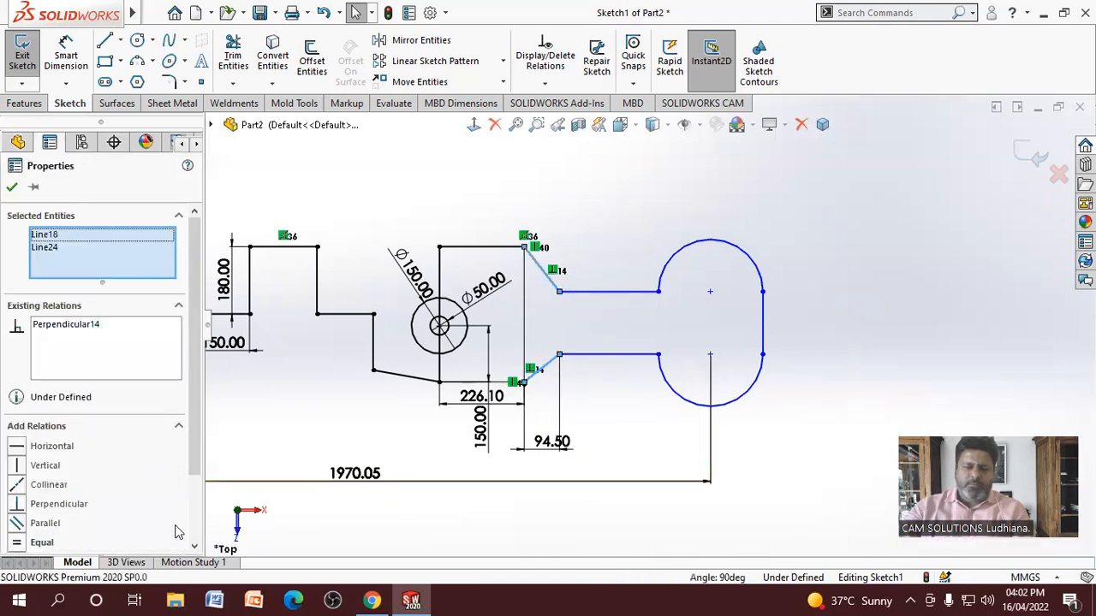
{"action": "left_click", "coordinate": [16, 546]}
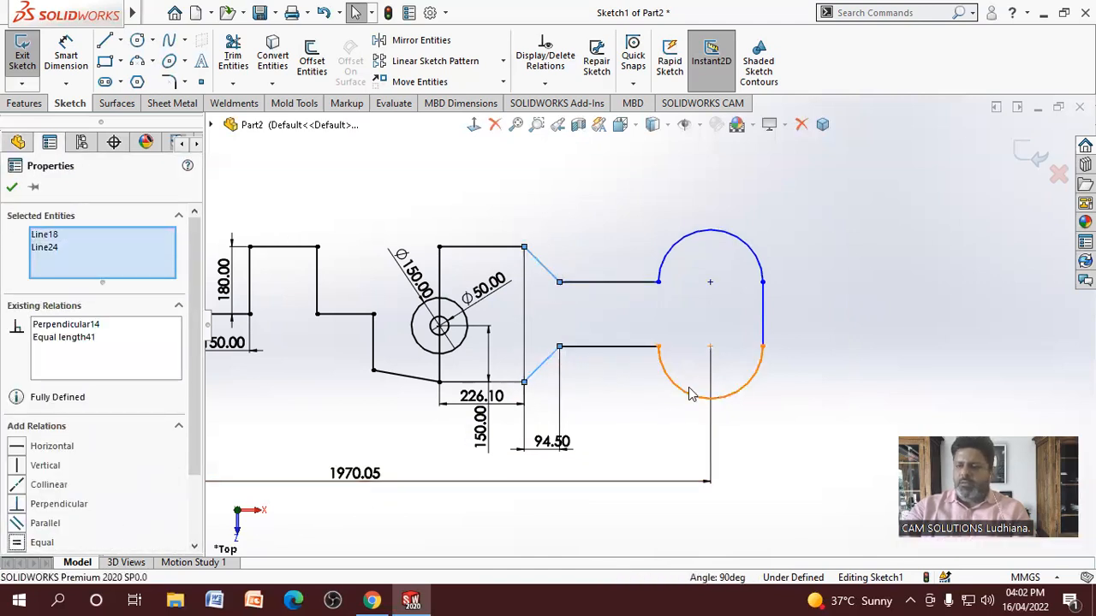
Check the existing relations between the upper and lower end arcs
{"action": "left_click", "coordinate": [712, 427]}
{"action": "left_click", "coordinate": [733, 236]}
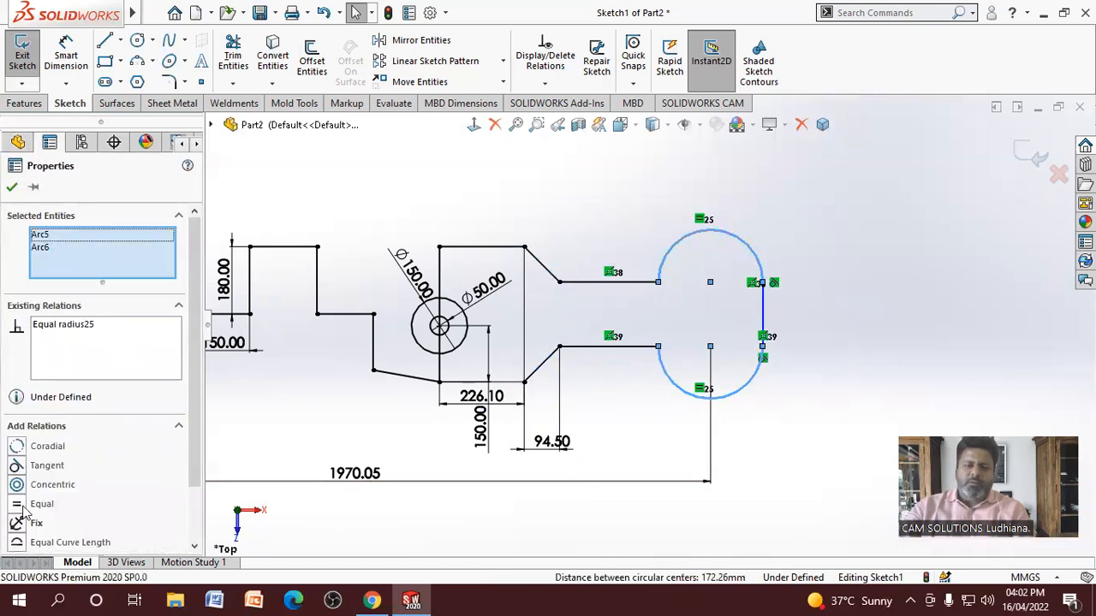
{"action": "left_click", "coordinate": [909, 349]}
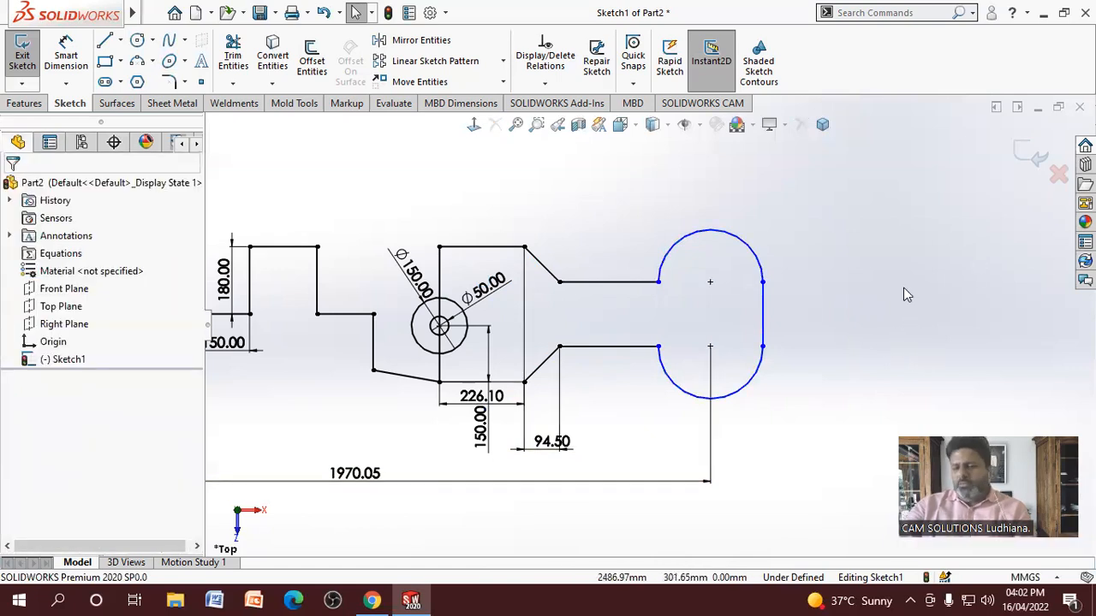
Sketch a line from the midpoint of the vertical line joining the end arcs to the vertical line through the circles, above their centre
{"action": "left_click", "coordinate": [104, 41]}
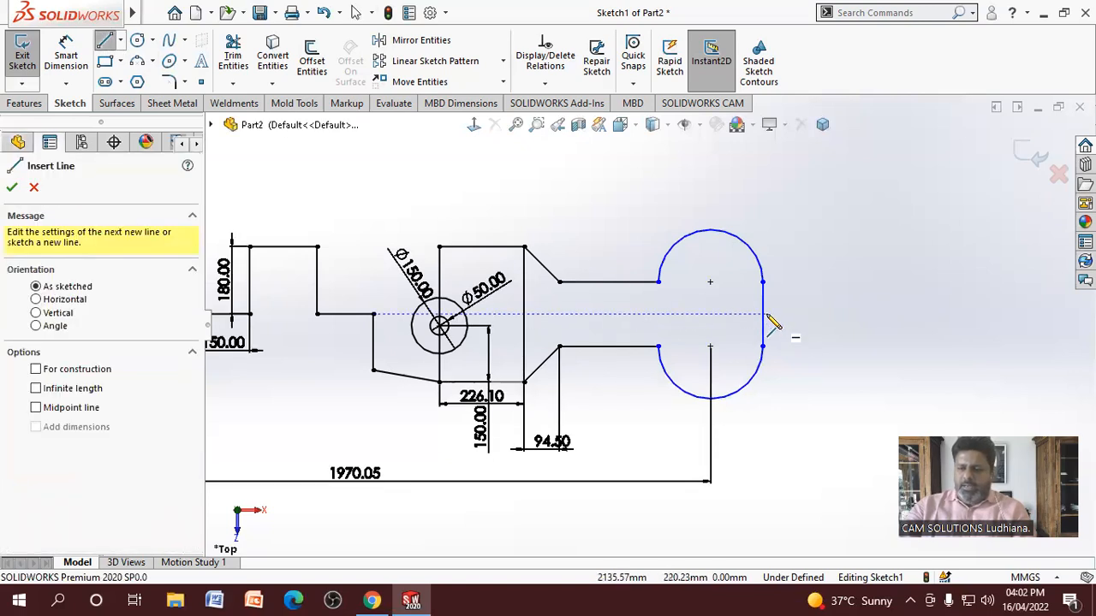
{"action": "left_click", "coordinate": [762, 314]}
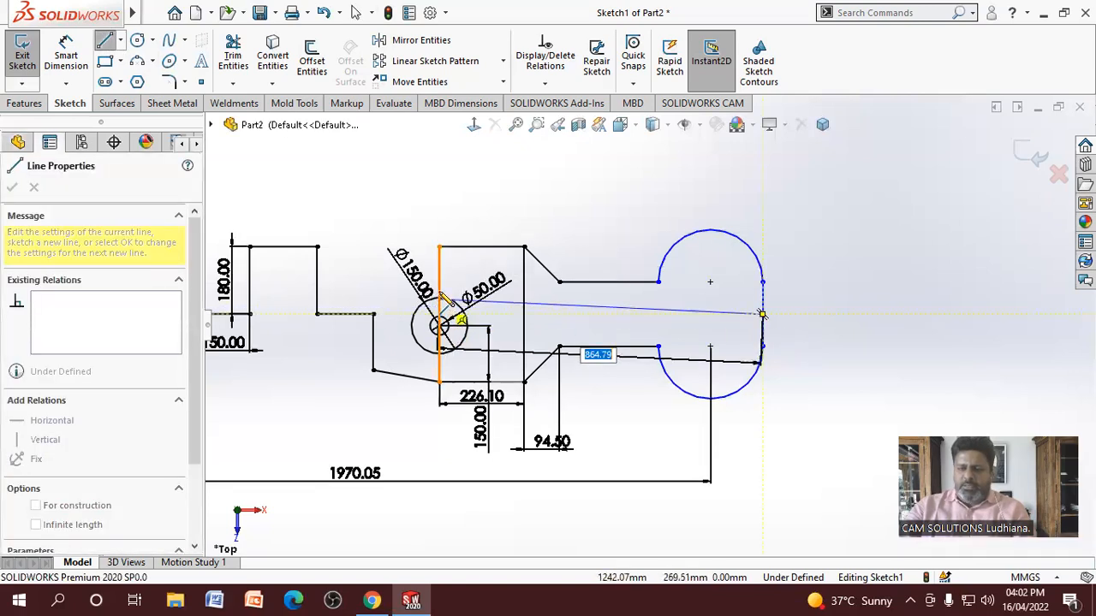
{"action": "left_click", "coordinate": [441, 282]}
{"action": "right_click", "coordinate": [441, 283]}
{"action": "left_click", "coordinate": [462, 294]}
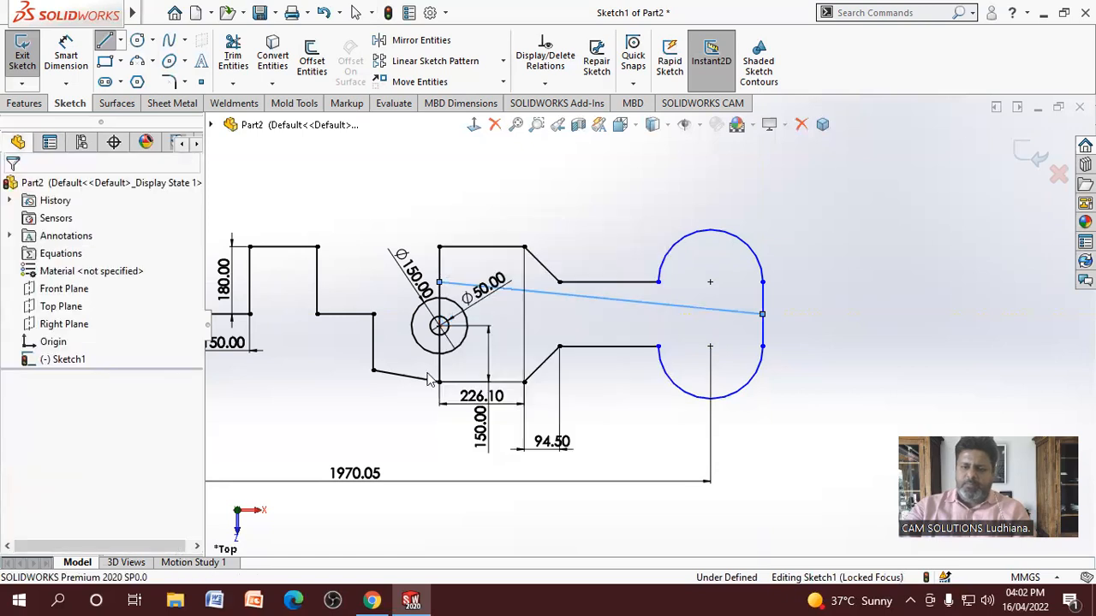
Add a Midpoint relation between the new line's endpoint near the circles and the vertical line through the circles
{"action": "scroll", "coordinate": [458, 297], "scroll_direction": "down", "scroll_amount": 4}
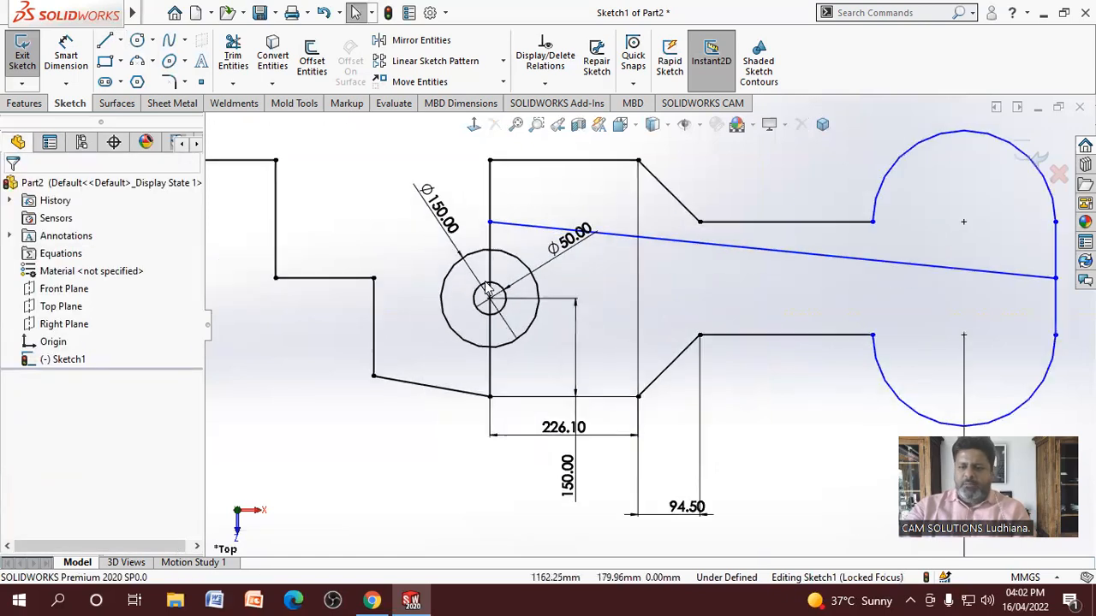
{"action": "left_click", "coordinate": [514, 206]}
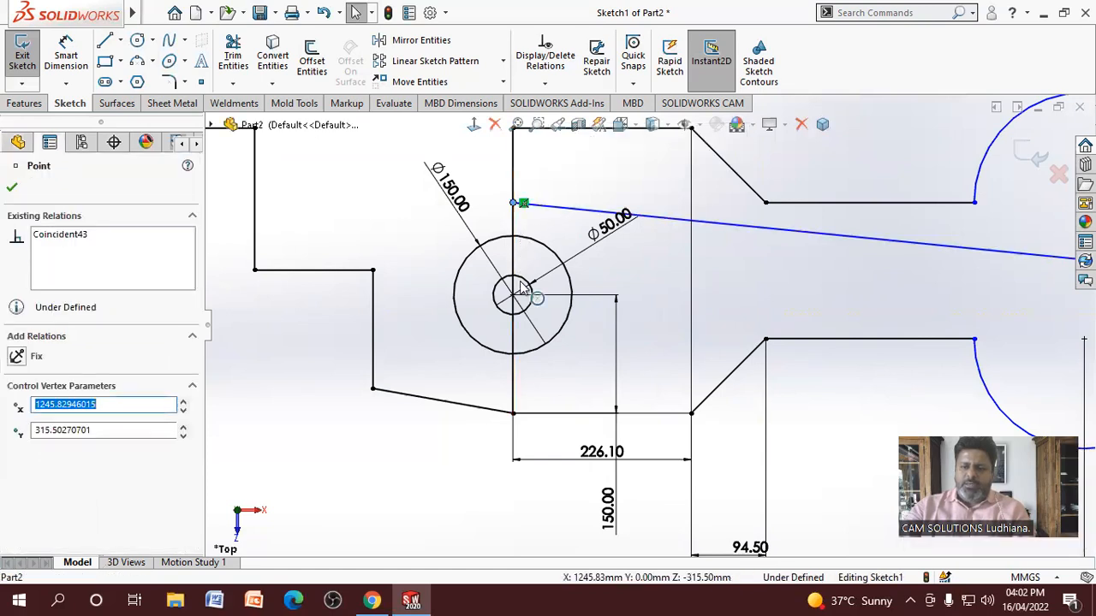
{"action": "left_click", "coordinate": [514, 369], "text": "ctrl"}
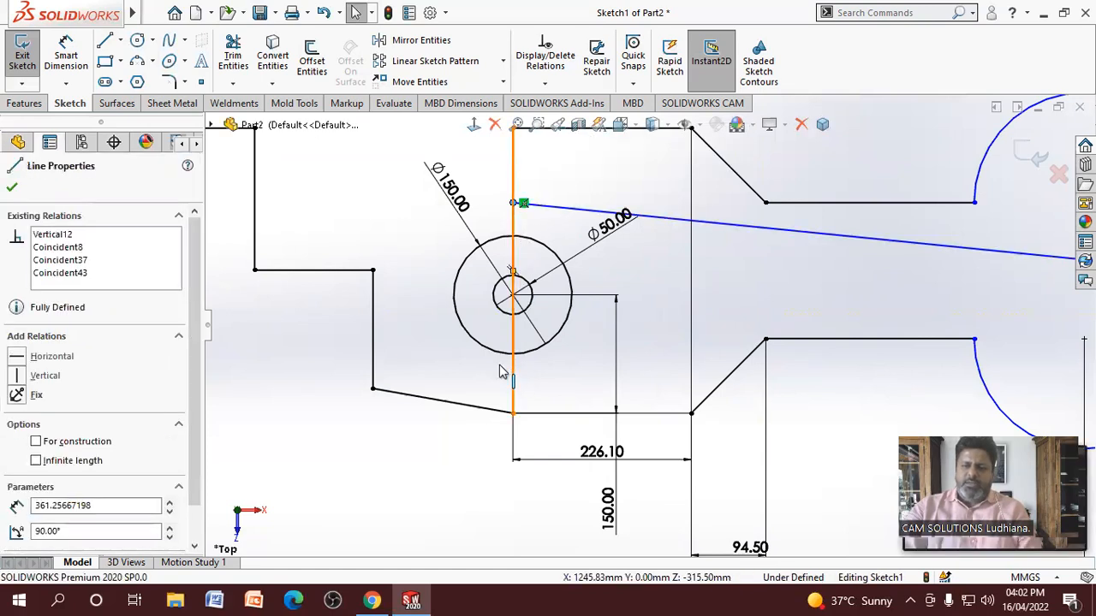
{"action": "left_click", "coordinate": [16, 448]}
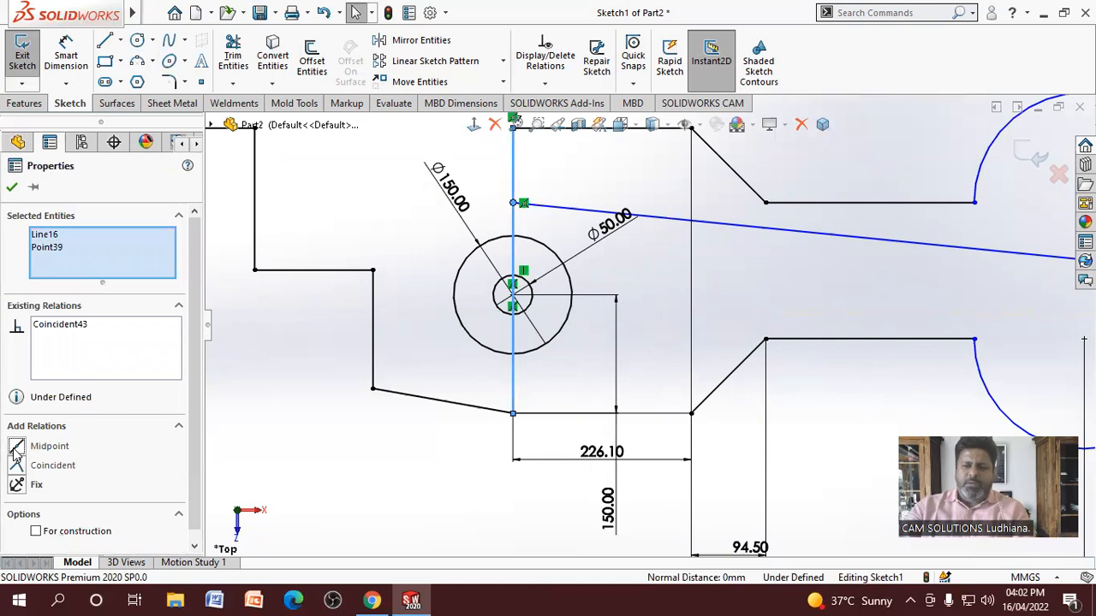
{"action": "left_click", "coordinate": [270, 403]}
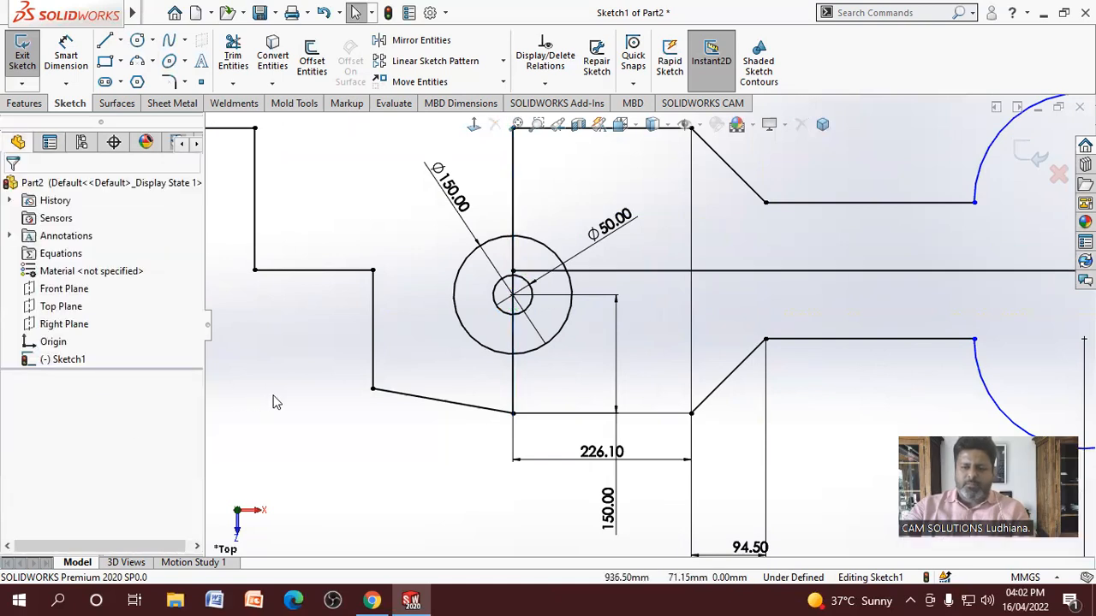
Check the relations between the long middle line's far endpoint and the vertical end line, and between the two end arcs
{"action": "key", "text": "f"}
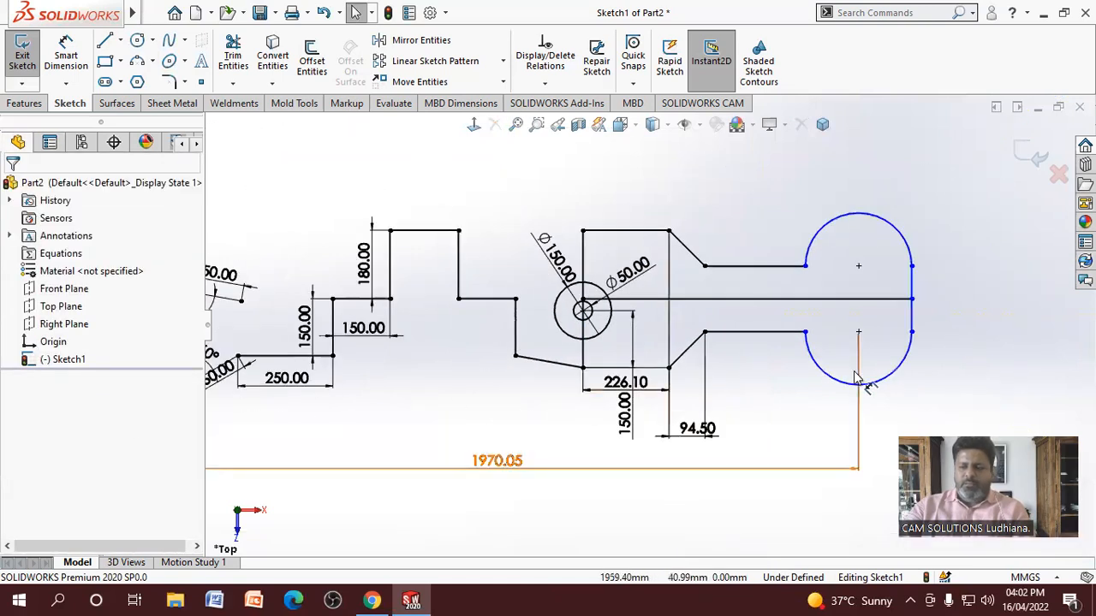
{"action": "scroll", "coordinate": [856, 377], "scroll_direction": "down", "scroll_amount": 1}
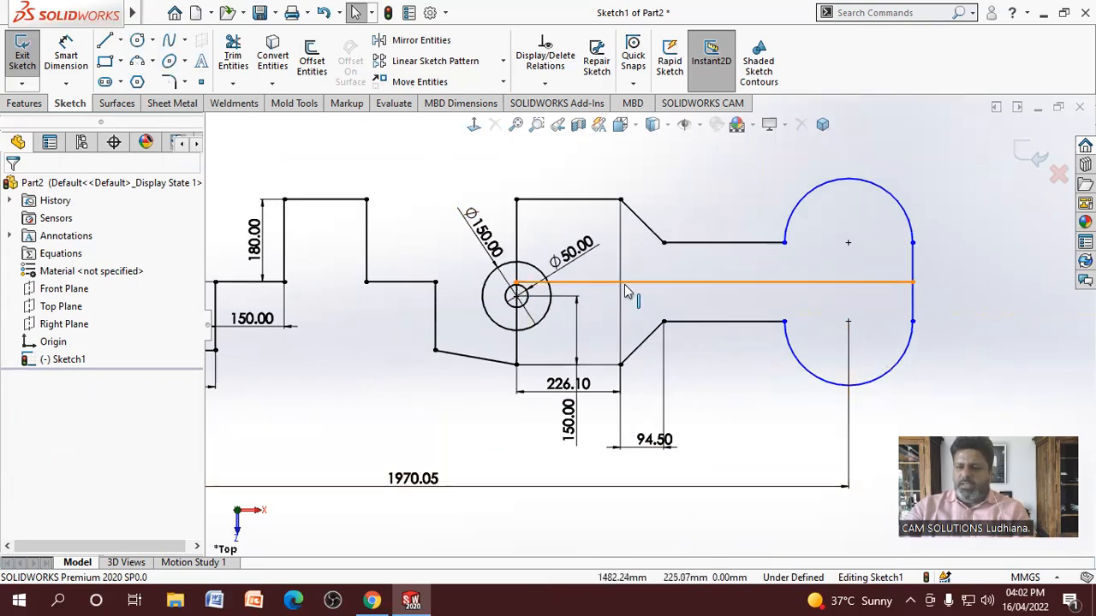
{"action": "left_click", "coordinate": [913, 283]}
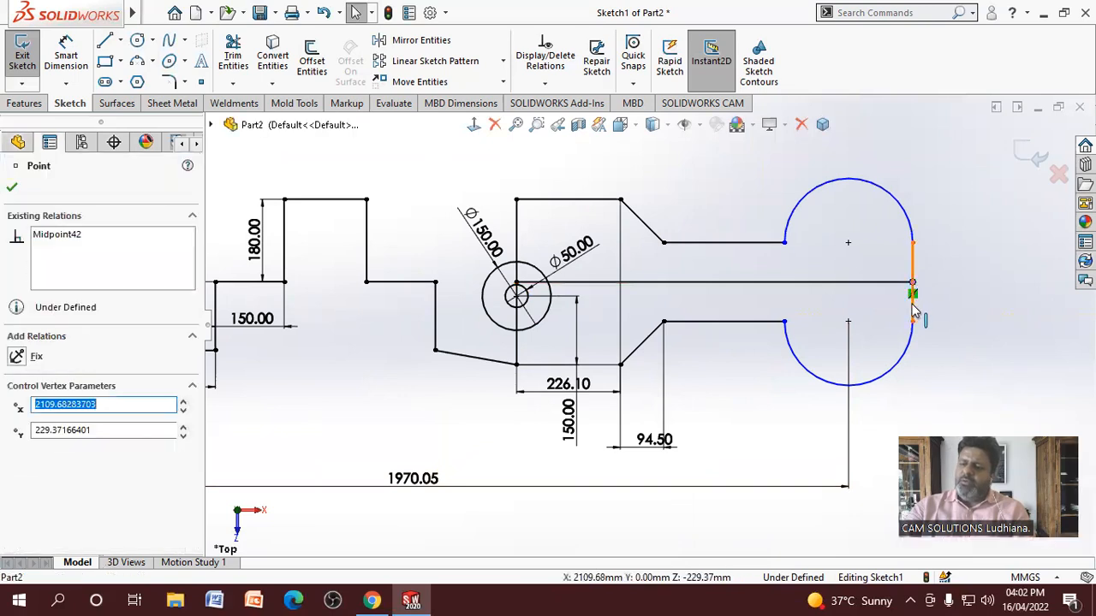
{"action": "left_click", "coordinate": [912, 310], "text": "ctrl"}
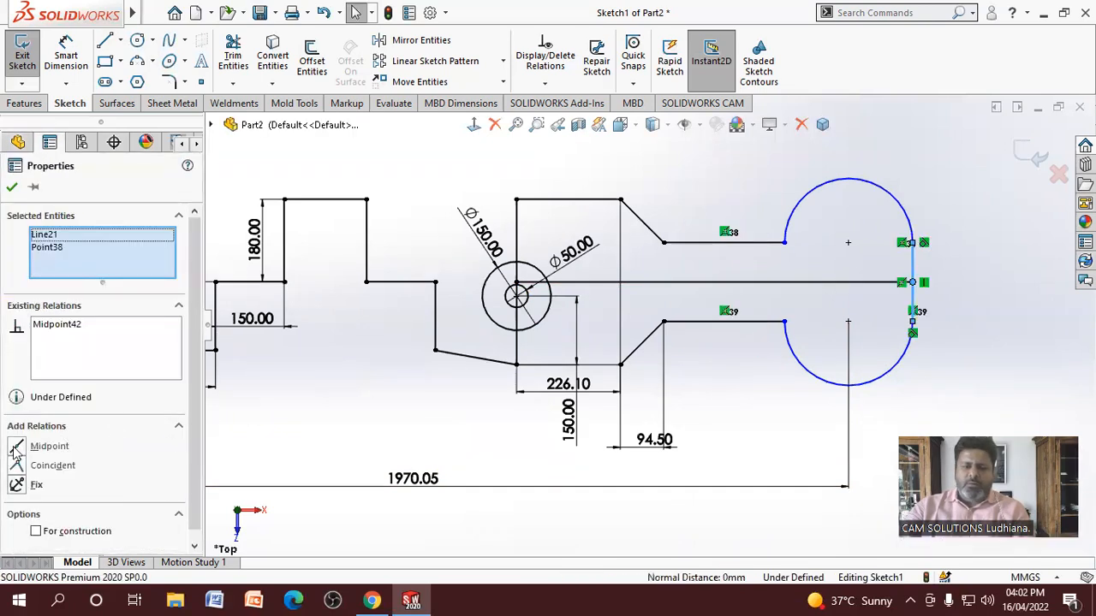
{"action": "left_click", "coordinate": [951, 324]}
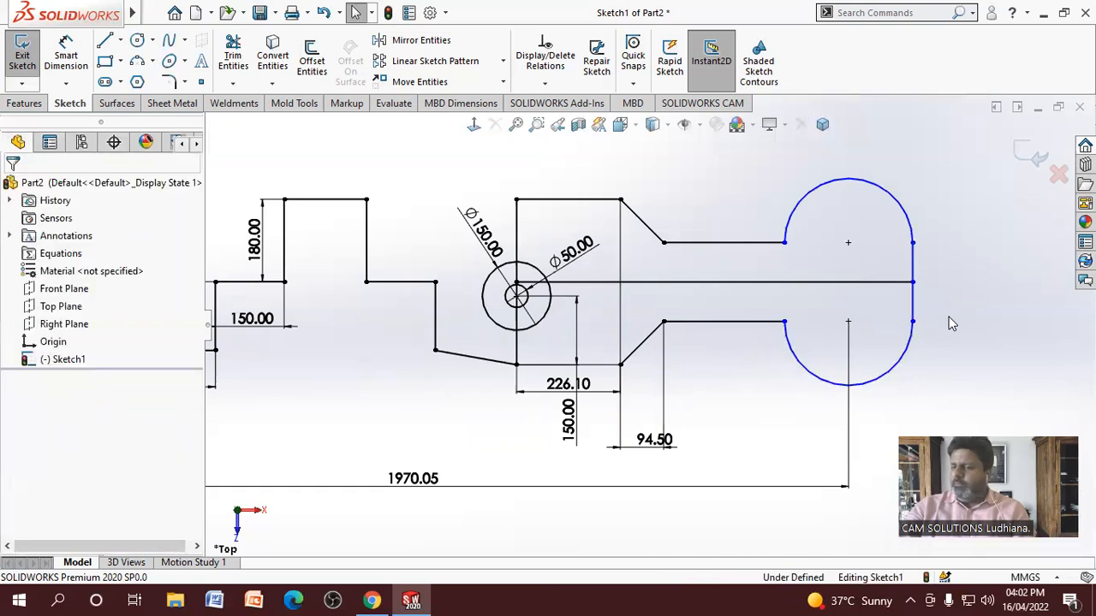
{"action": "left_click", "coordinate": [899, 351]}
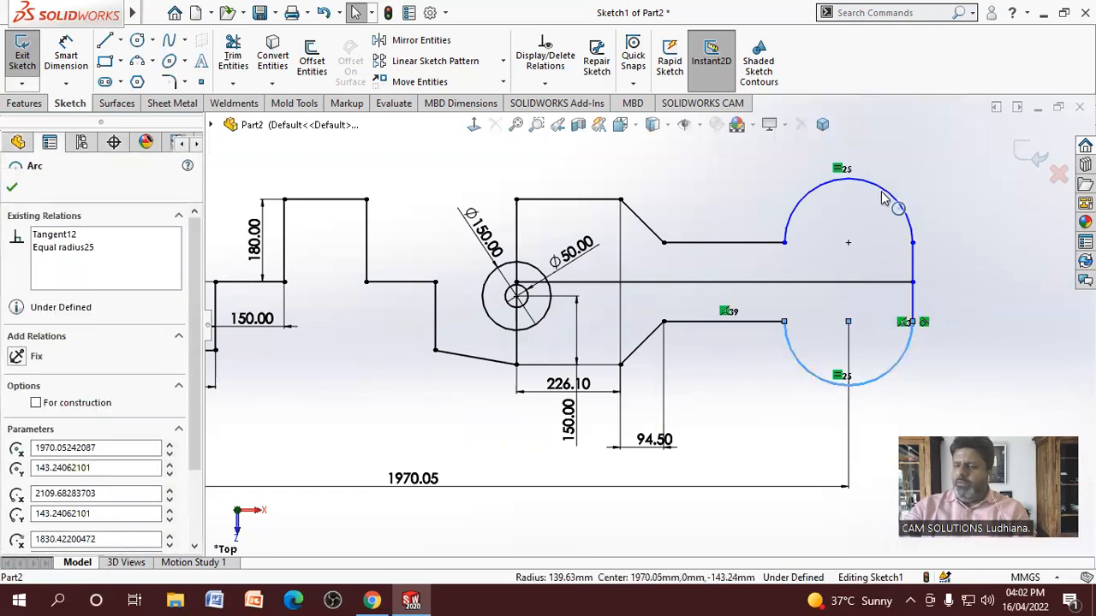
{"action": "left_click", "coordinate": [875, 200], "text": "ctrl"}
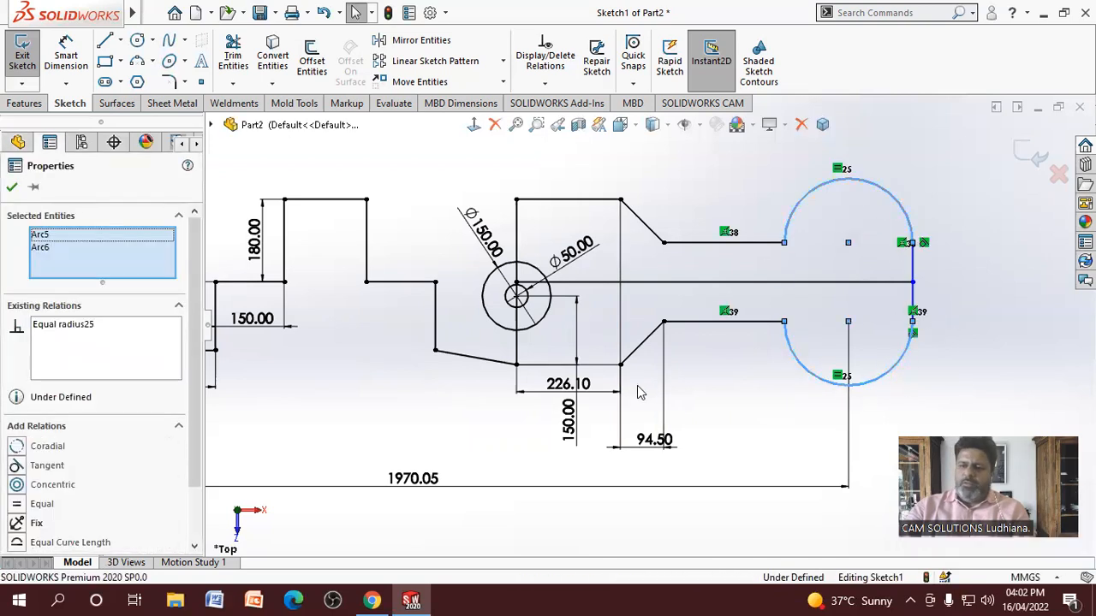
{"action": "left_click", "coordinate": [728, 435]}
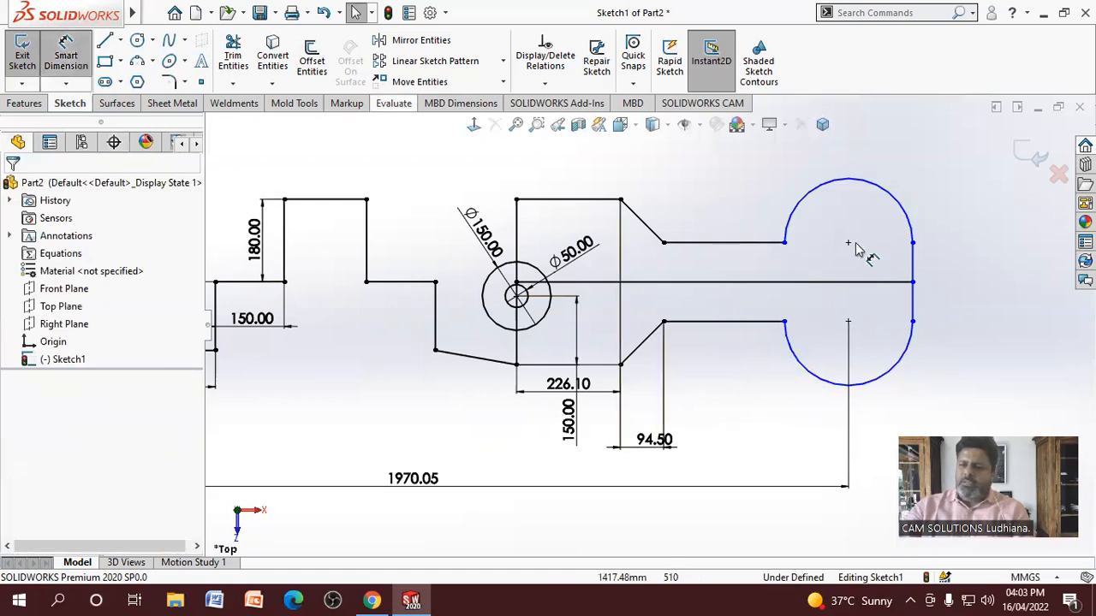
Try to dimension the length of the vertical line joining the two end arcs
{"action": "left_click", "coordinate": [913, 261]}
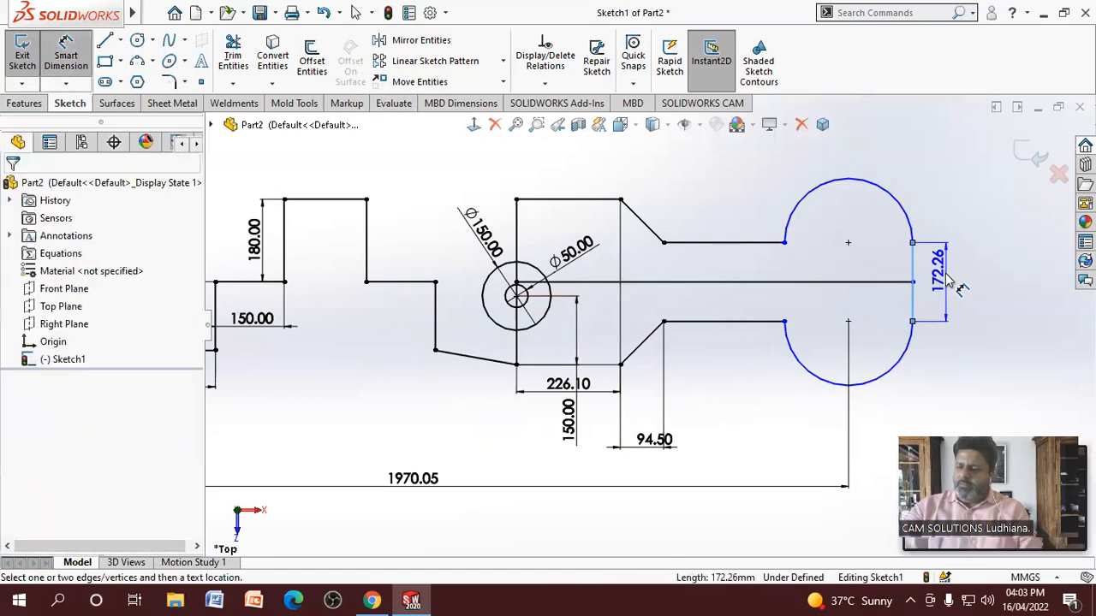
{"action": "left_click", "coordinate": [948, 281]}
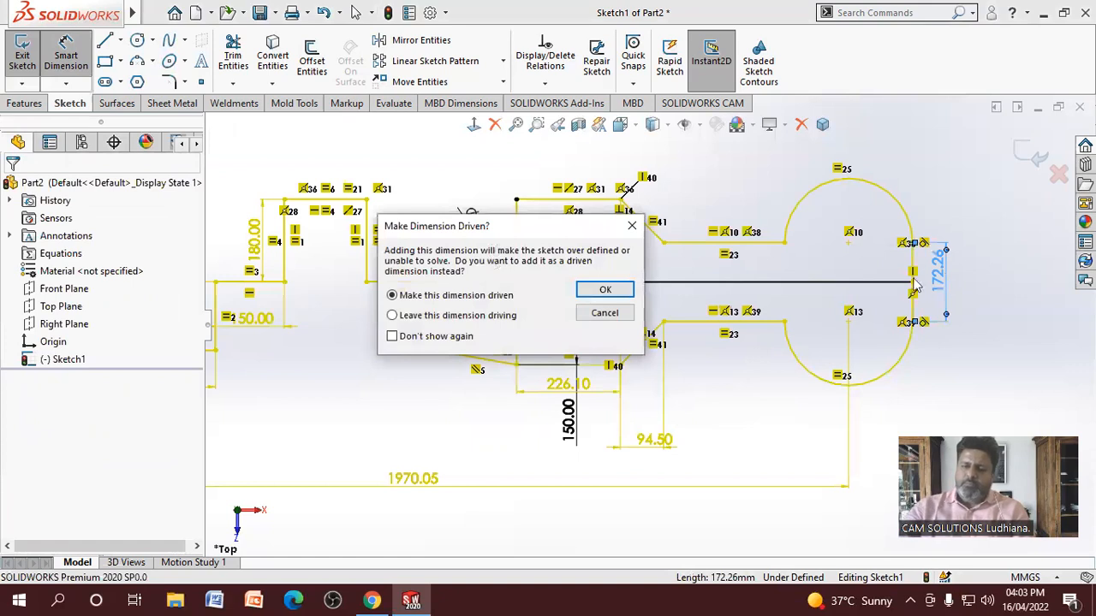
{"action": "left_click", "coordinate": [604, 313]}
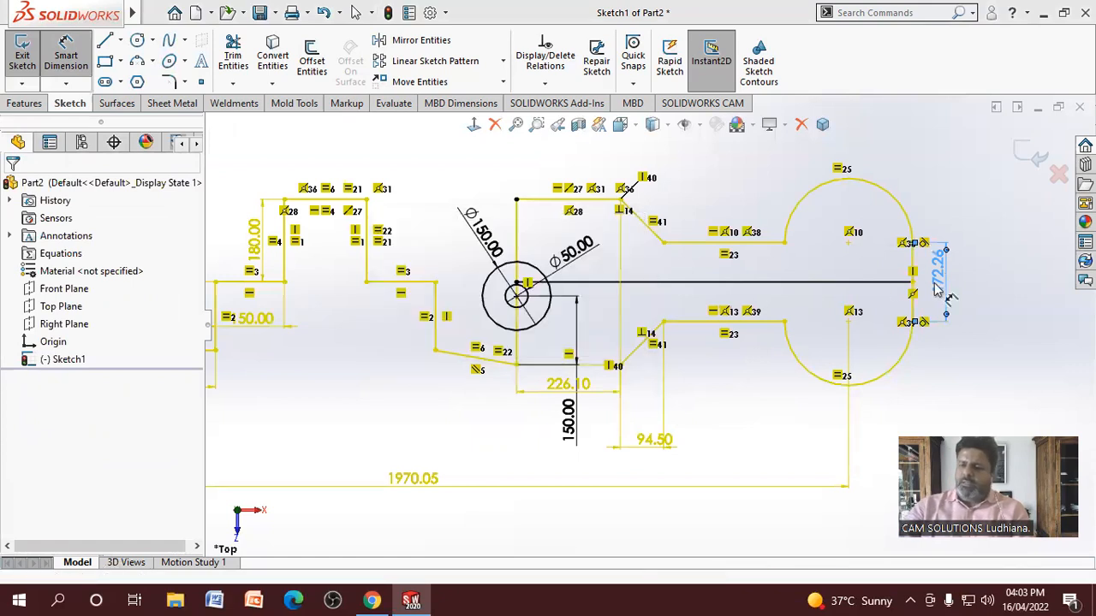
Dimension the upper end arc with a radius of 150 mm
{"action": "left_click", "coordinate": [897, 203]}
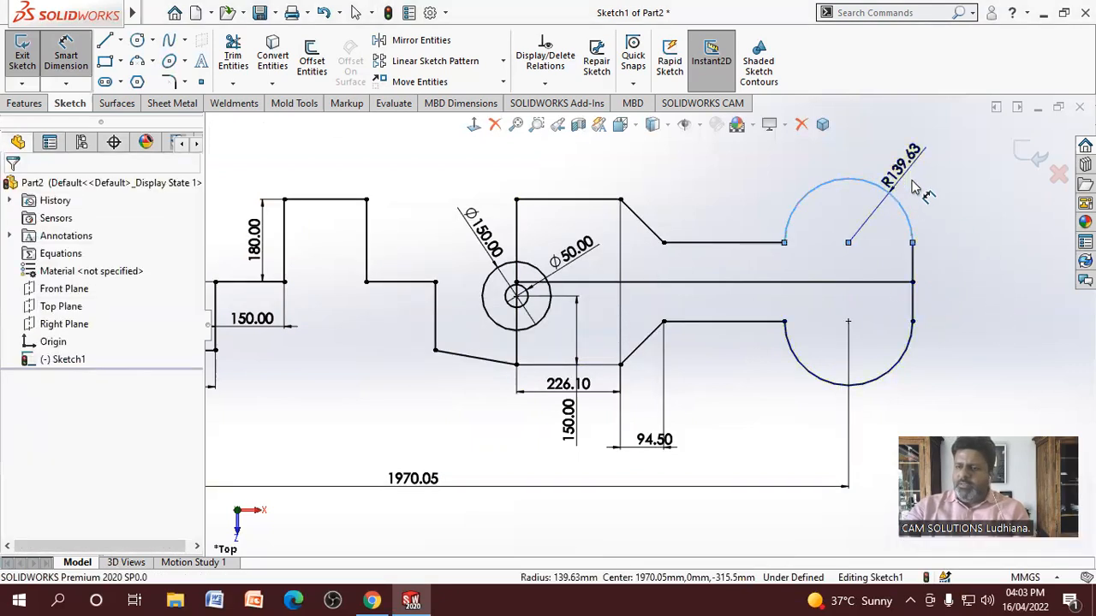
{"action": "left_click", "coordinate": [912, 176]}
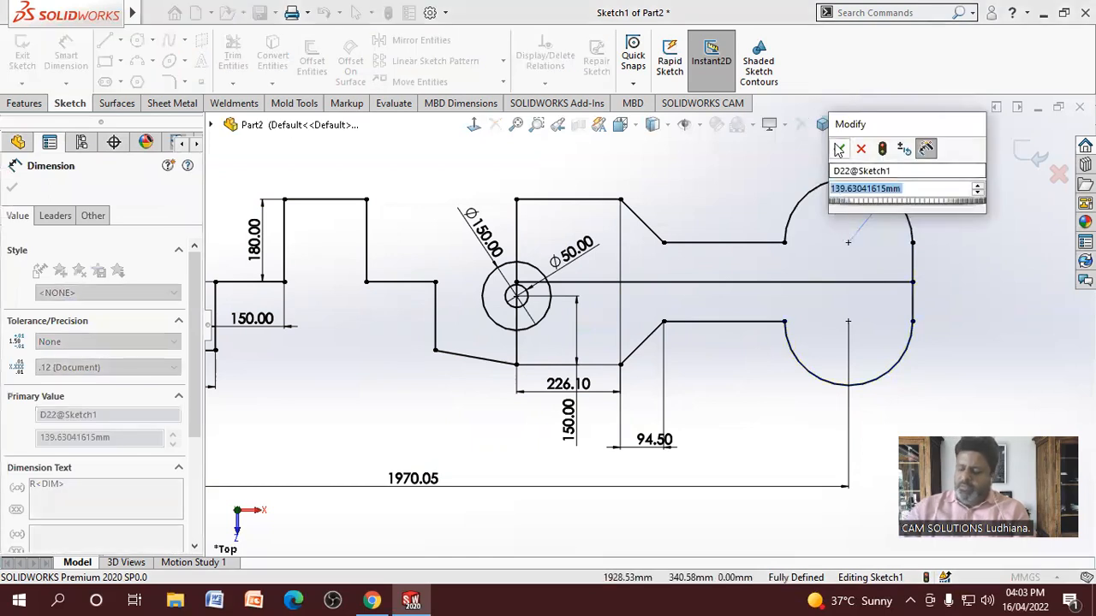
{"action": "type", "text": "150"}
{"action": "left_click", "coordinate": [838, 148]}
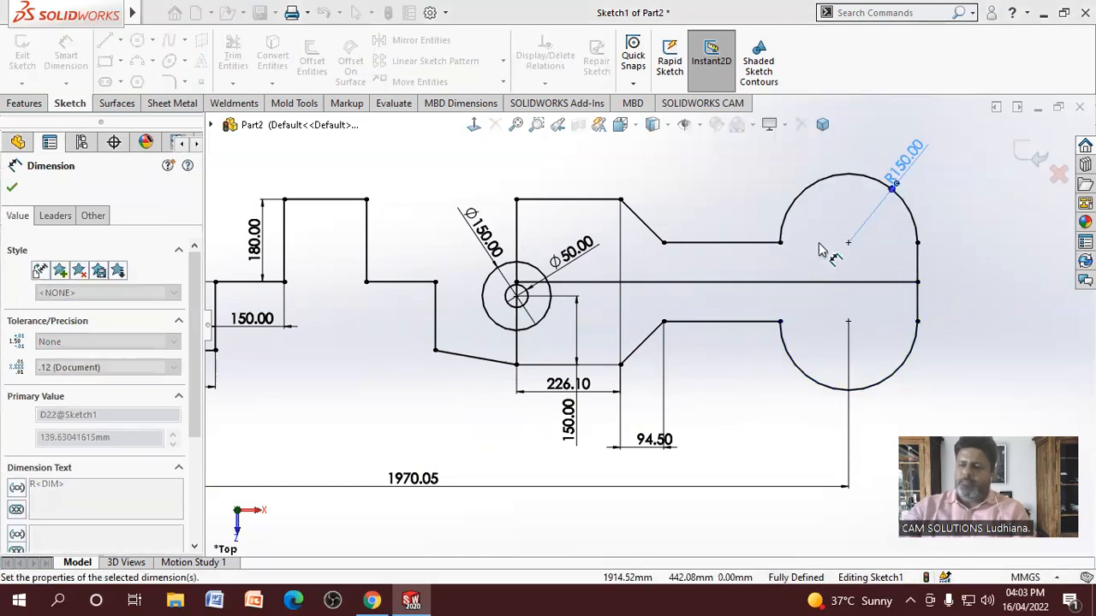
{"action": "left_click", "coordinate": [836, 344]}
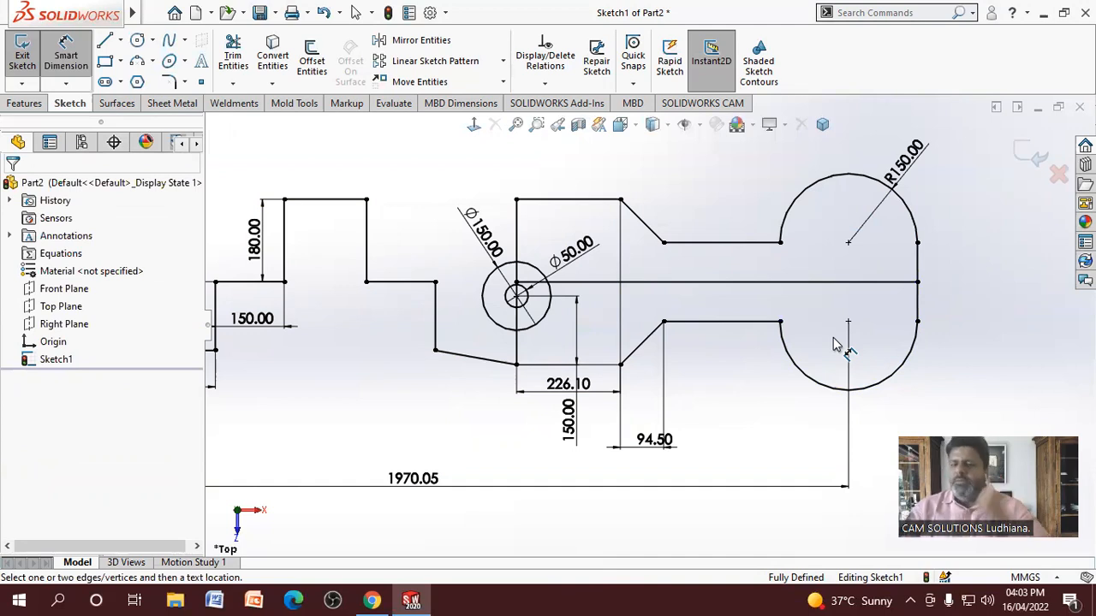
Move the 150.00 height dimension of the circles' centre up between its extension lines, above the 226.10 dimension
{"action": "scroll", "coordinate": [724, 398], "scroll_direction": "up", "scroll_amount": 3}
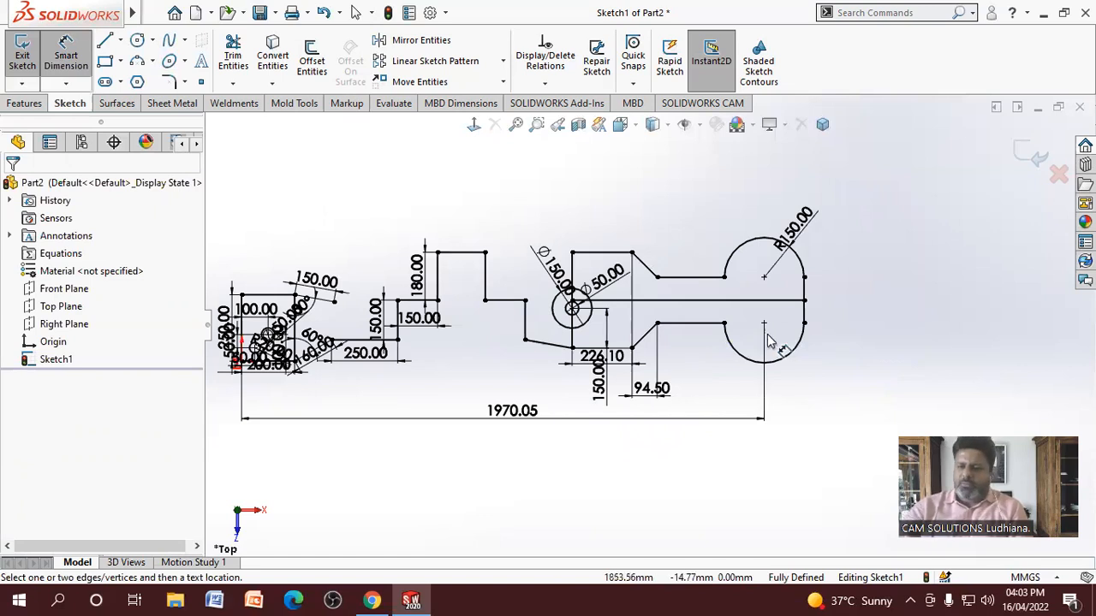
{"action": "scroll", "coordinate": [752, 295], "scroll_direction": "down", "scroll_amount": 4}
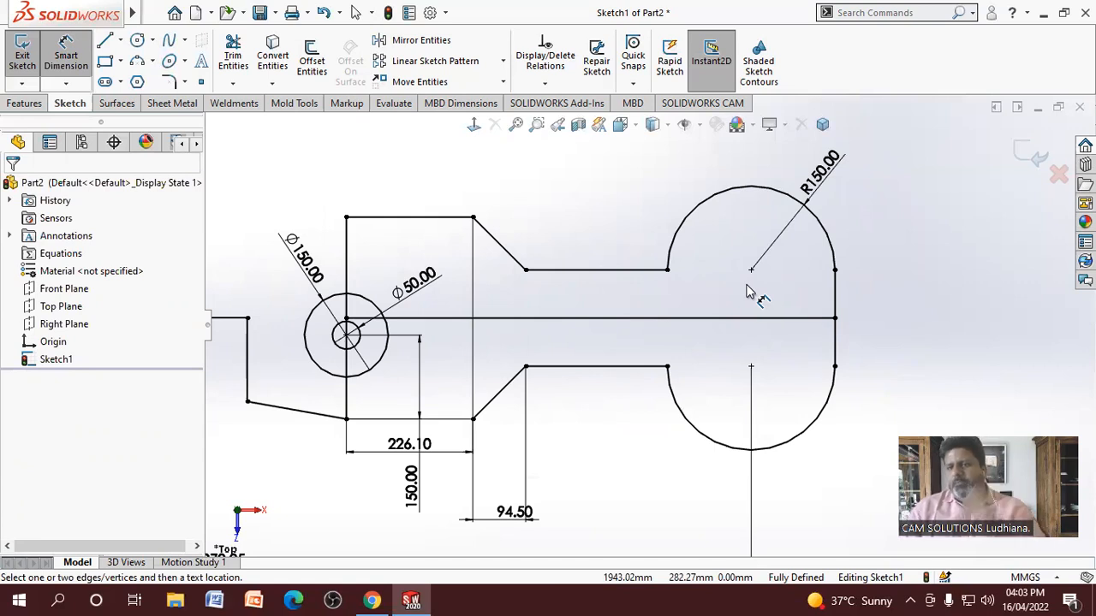
{"action": "right_click", "coordinate": [573, 230]}
{"action": "left_click", "coordinate": [618, 273]}
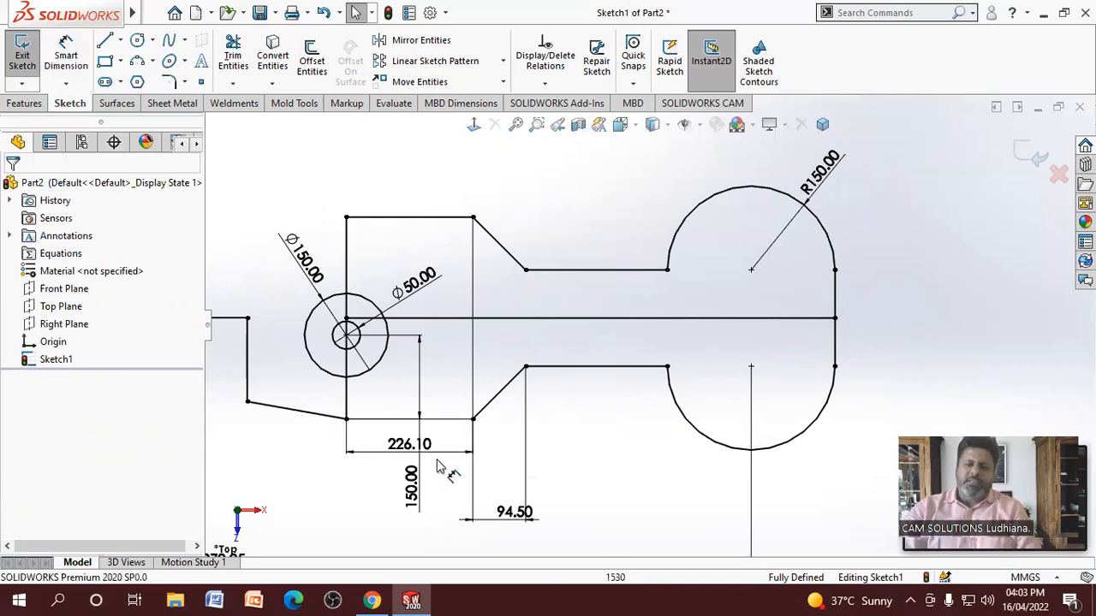
{"action": "left_click_drag", "start_coordinate": [413, 484], "coordinate": [401, 369]}
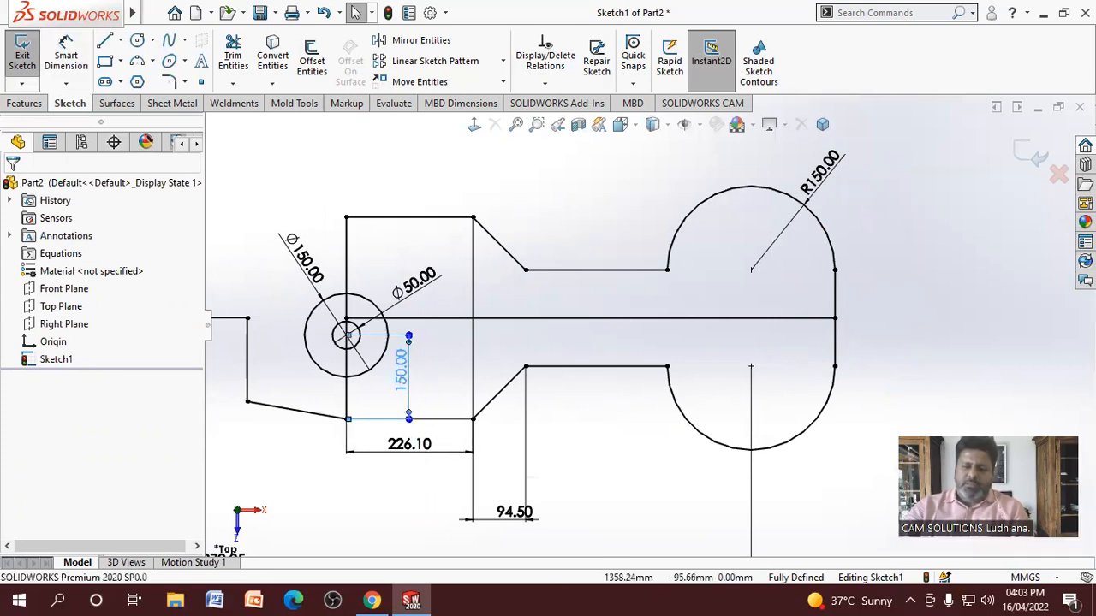
{"action": "left_click", "coordinate": [360, 473]}
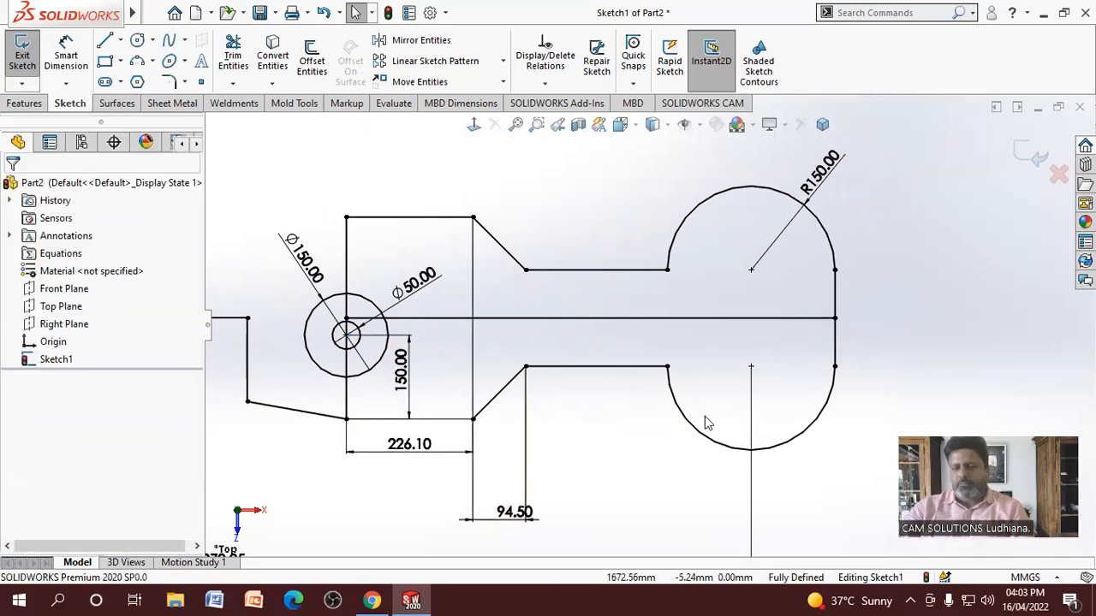
Move the Ø150.00 dimension to the lower left of the larger circle
{"action": "scroll", "coordinate": [707, 423], "scroll_direction": "up", "scroll_amount": 4}
{"action": "scroll", "coordinate": [446, 384], "scroll_direction": "down", "scroll_amount": 4}
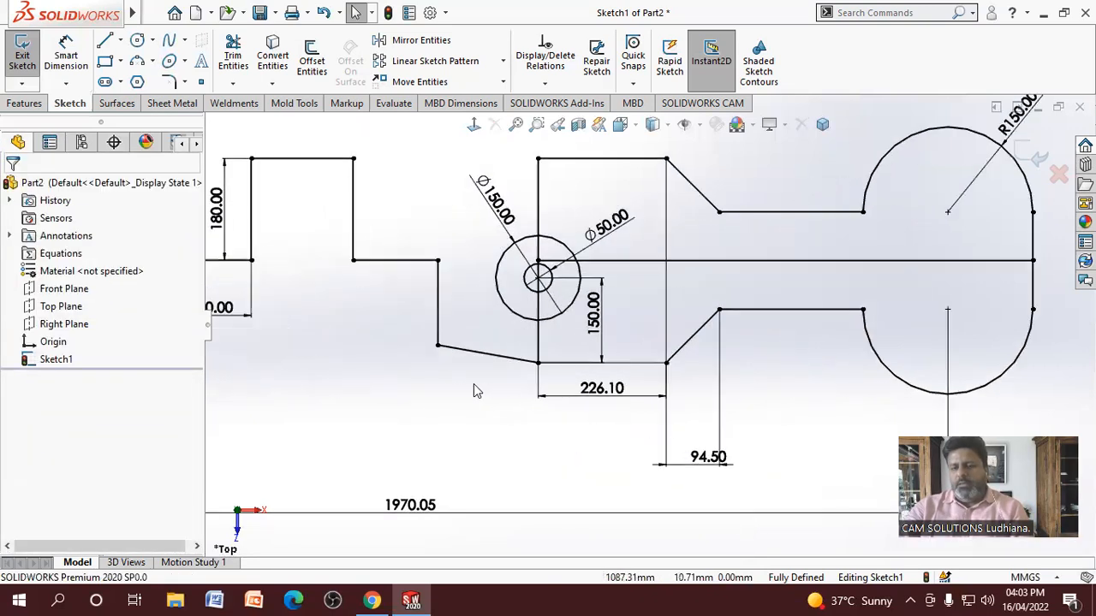
{"action": "scroll", "coordinate": [718, 369], "scroll_direction": "down", "scroll_amount": 1}
{"action": "scroll", "coordinate": [711, 368], "scroll_direction": "up", "scroll_amount": 3}
{"action": "scroll", "coordinate": [667, 310], "scroll_direction": "down", "scroll_amount": 2}
{"action": "scroll", "coordinate": [468, 396], "scroll_direction": "up", "scroll_amount": 3}
{"action": "scroll", "coordinate": [861, 245], "scroll_direction": "down", "scroll_amount": 2}
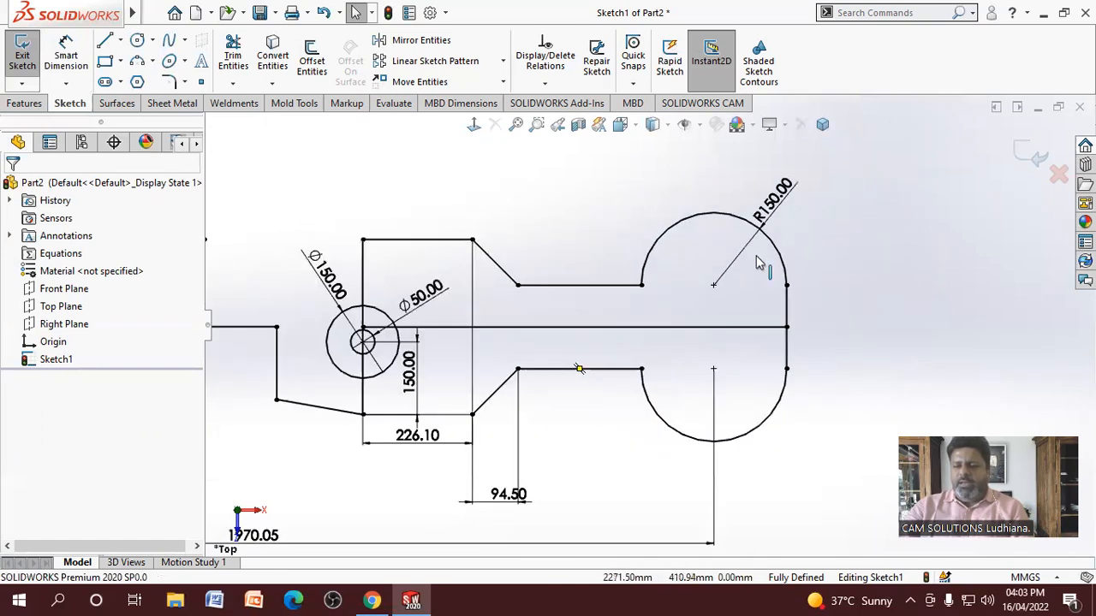
{"action": "scroll", "coordinate": [513, 274], "scroll_direction": "up", "scroll_amount": 2}
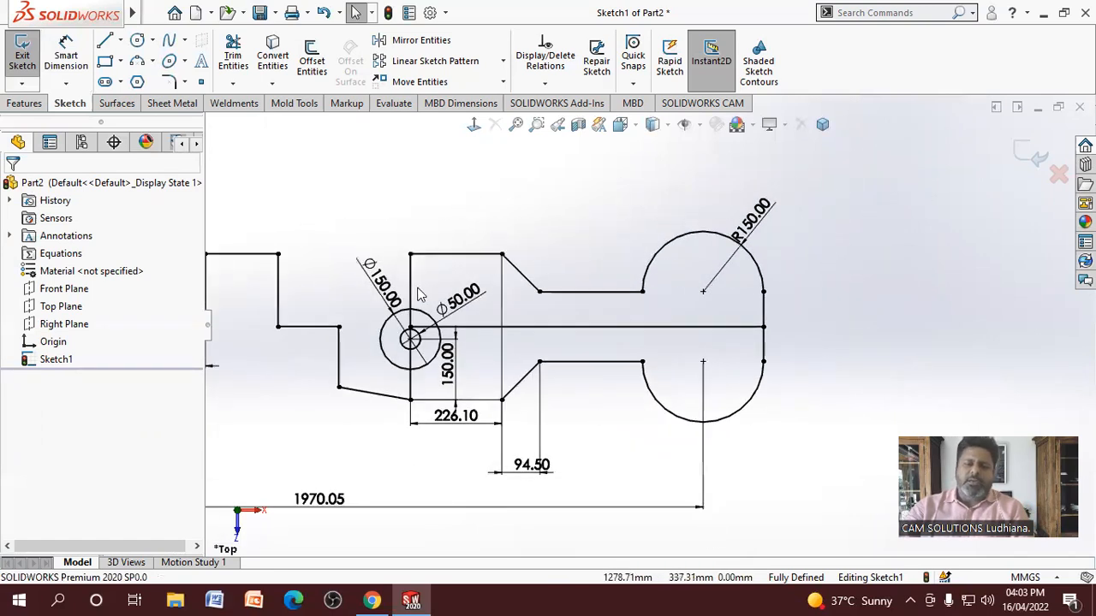
{"action": "scroll", "coordinate": [392, 279], "scroll_direction": "down", "scroll_amount": 2}
{"action": "left_click_drag", "start_coordinate": [392, 284], "coordinate": [371, 410]}
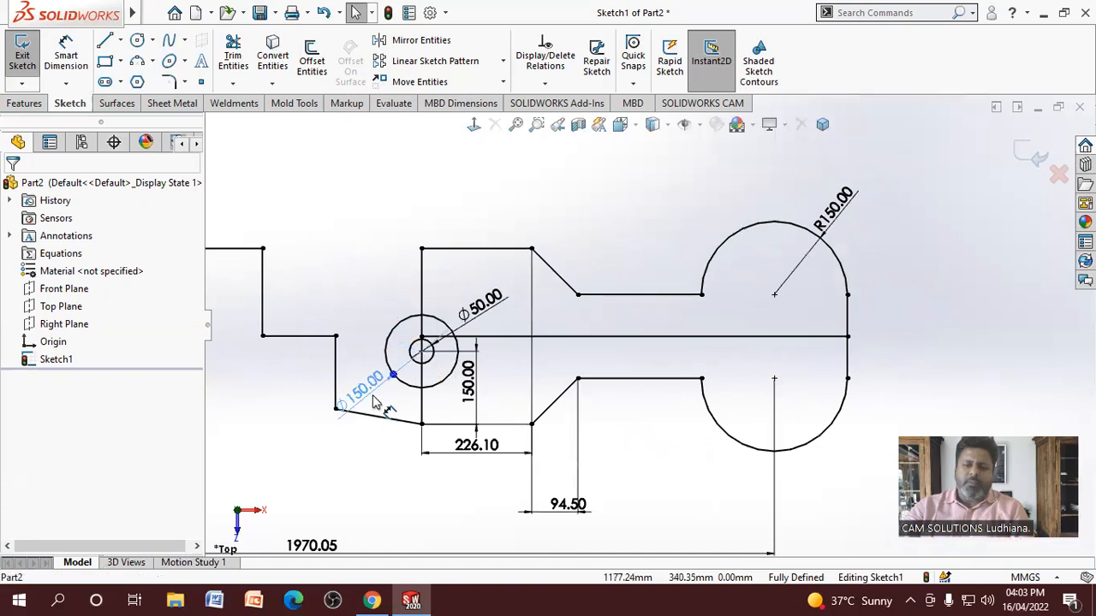
Convert the horizontal middle line running from the two circles to the end arcs into construction geometry
{"action": "left_click", "coordinate": [123, 41]}
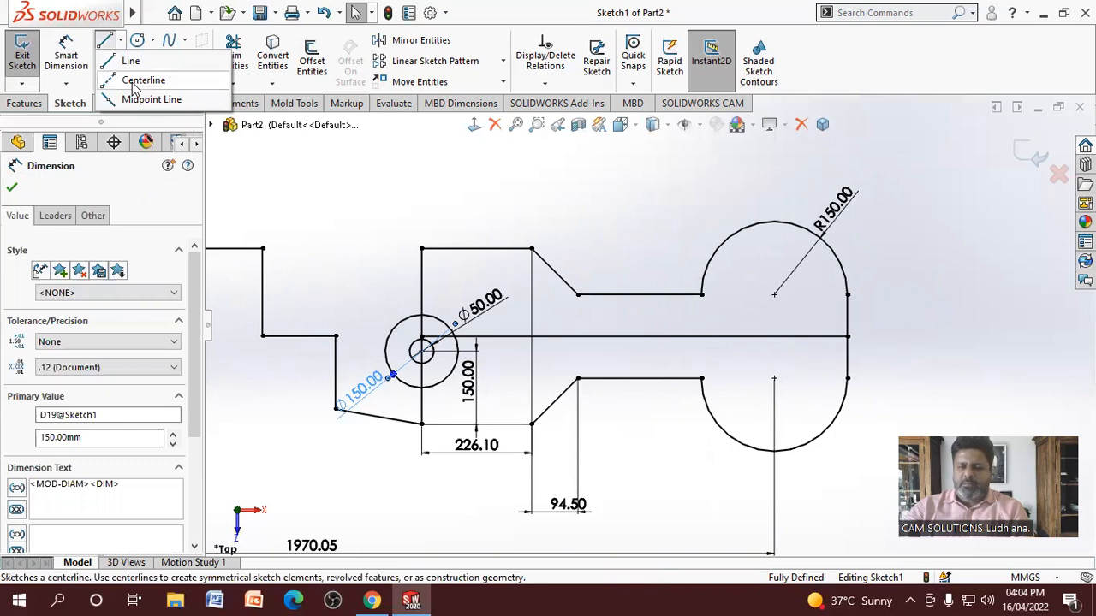
{"action": "left_click", "coordinate": [322, 208]}
{"action": "scroll", "coordinate": [744, 236], "scroll_direction": "up", "scroll_amount": 4}
{"action": "scroll", "coordinate": [519, 346], "scroll_direction": "down", "scroll_amount": 2}
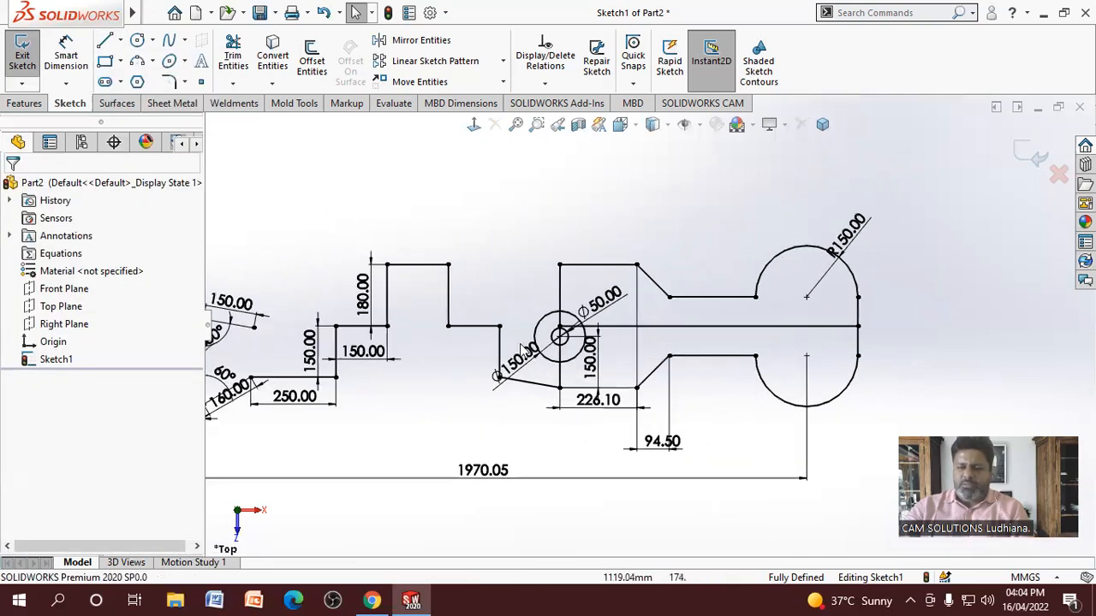
{"action": "scroll", "coordinate": [520, 350], "scroll_direction": "down", "scroll_amount": 1}
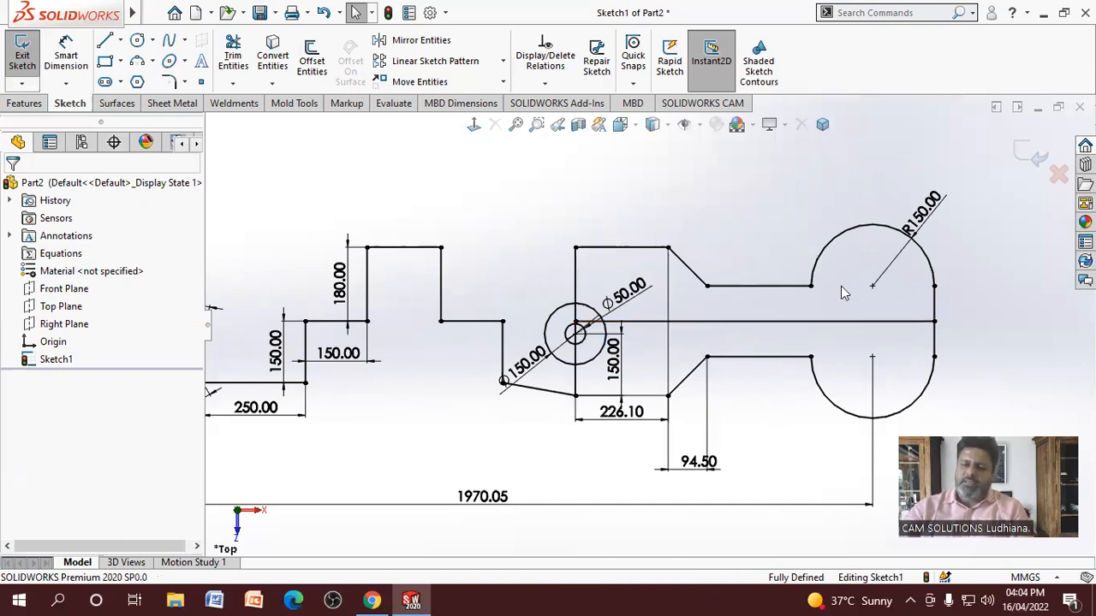
{"action": "left_click", "coordinate": [744, 322]}
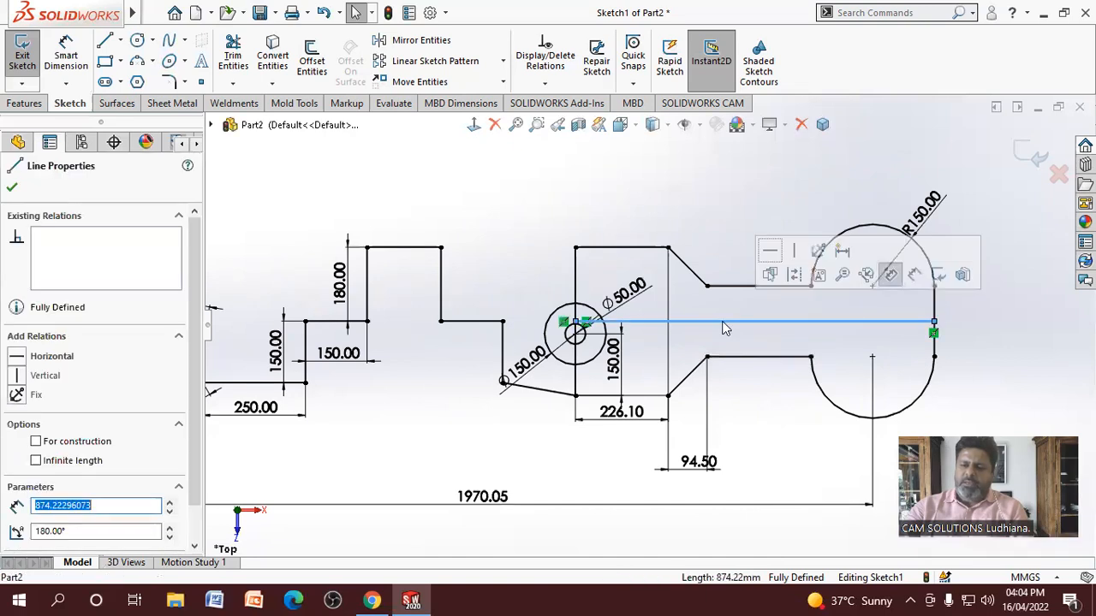
{"action": "left_click", "coordinate": [793, 275]}
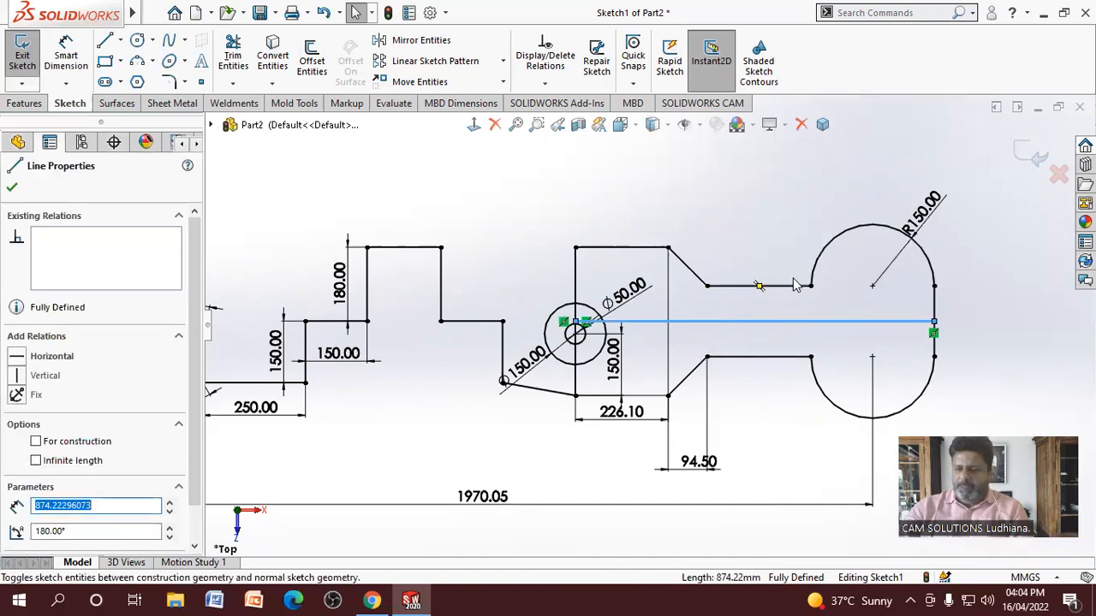
{"action": "key", "text": "Escape"}
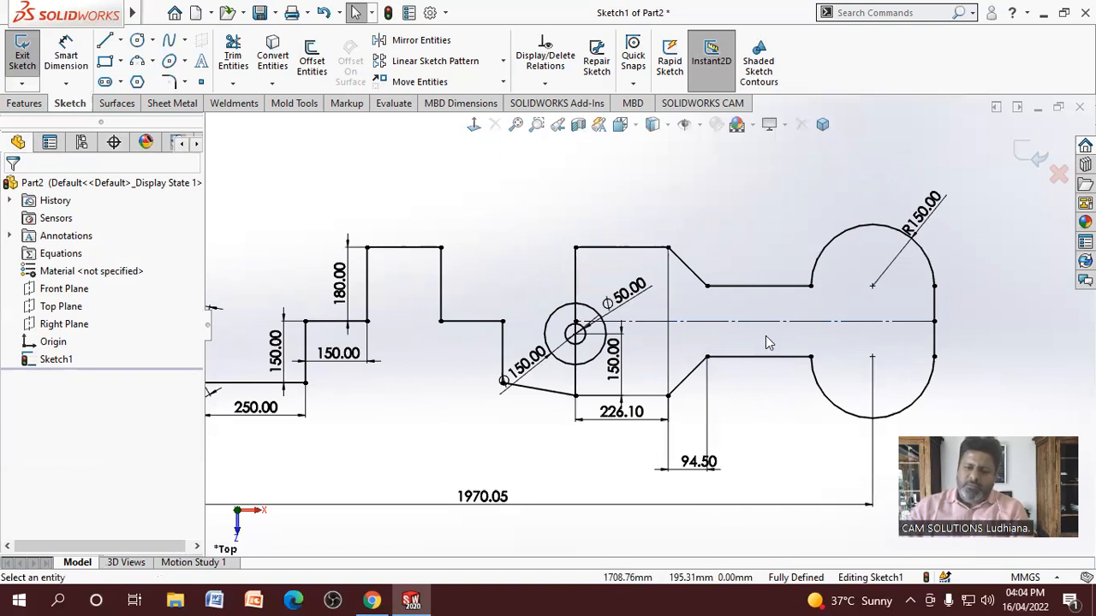
Set the smaller Ø50 circle as construction geometry
{"action": "scroll", "coordinate": [568, 360], "scroll_direction": "down", "scroll_amount": 2}
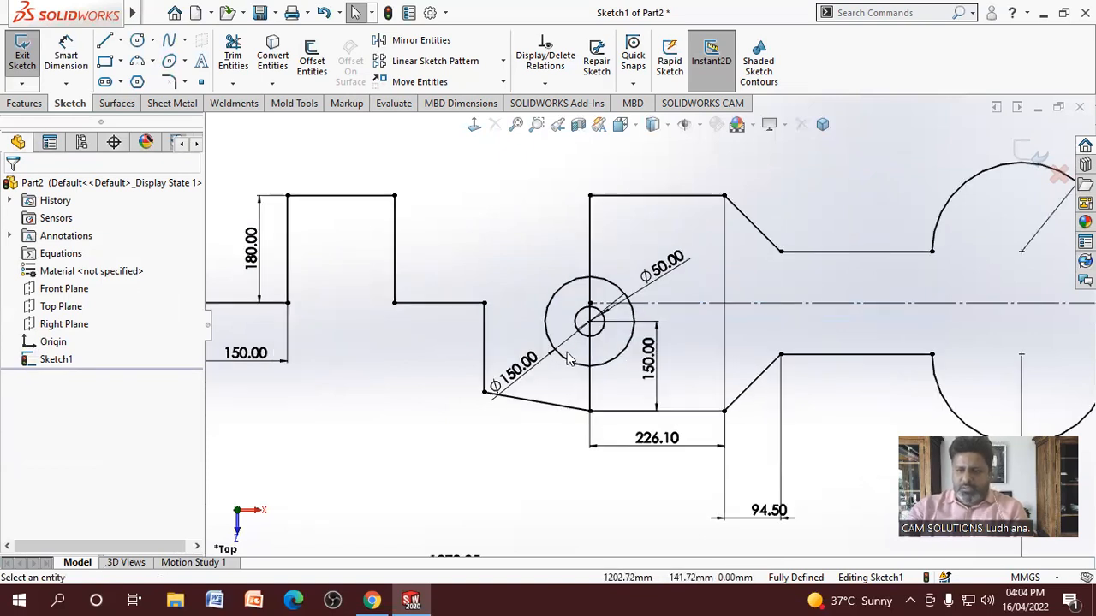
{"action": "scroll", "coordinate": [567, 359], "scroll_direction": "down", "scroll_amount": 1}
{"action": "left_click", "coordinate": [609, 329]}
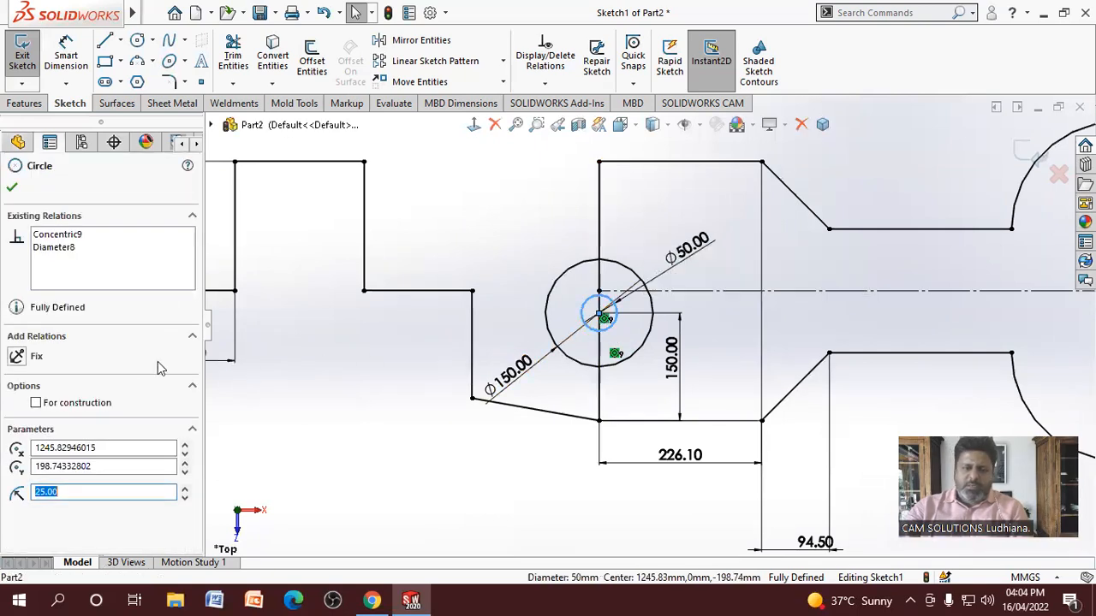
{"action": "left_click", "coordinate": [38, 406]}
{"action": "left_click", "coordinate": [300, 414]}
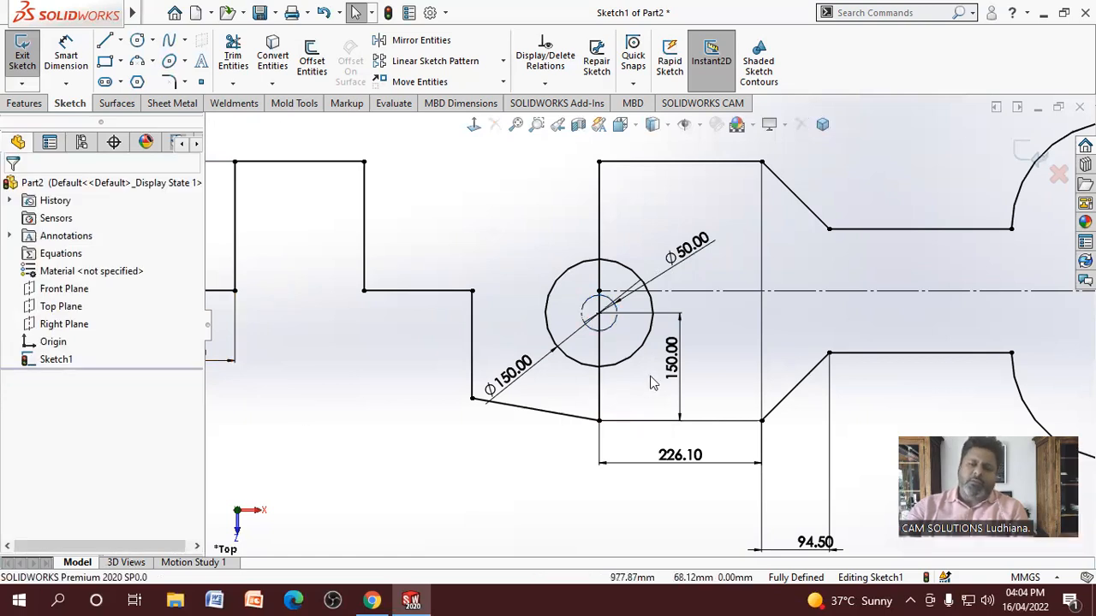
Turn the smaller Ø50 circle back into regular sketch geometry
{"action": "left_click", "coordinate": [616, 328]}
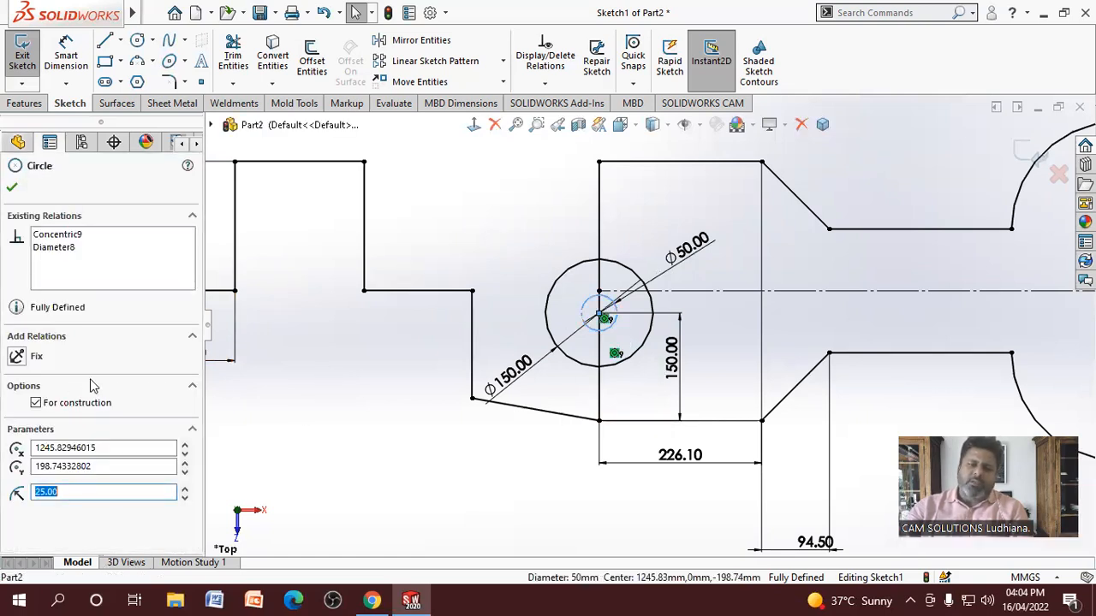
{"action": "left_click", "coordinate": [36, 404]}
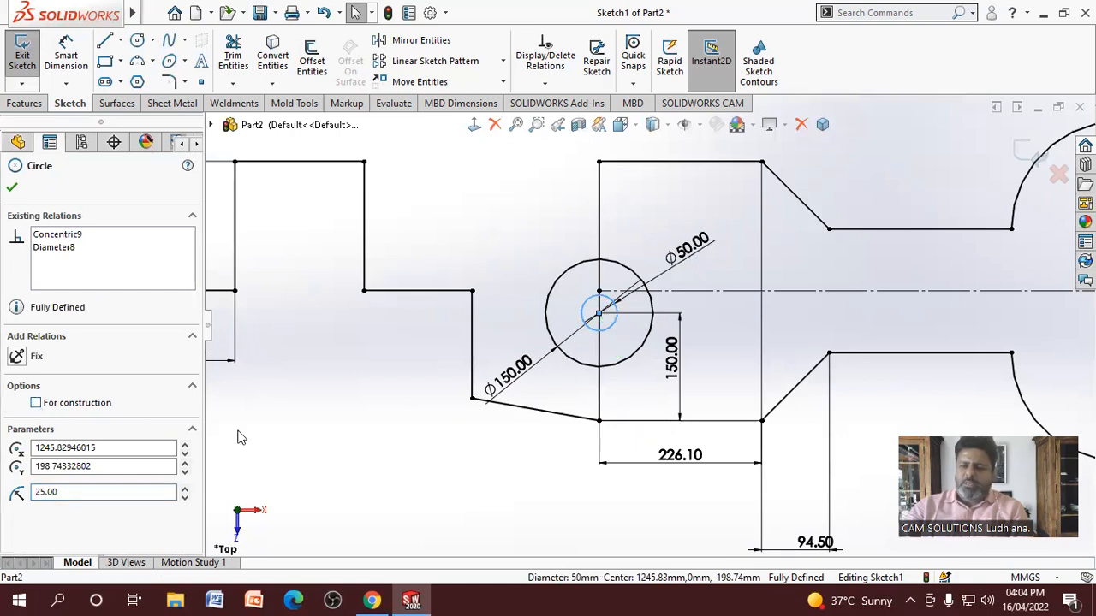
{"action": "left_click", "coordinate": [356, 474]}
Turn the horizontal middle line back into a regular solid line
{"action": "left_click", "coordinate": [740, 291]}
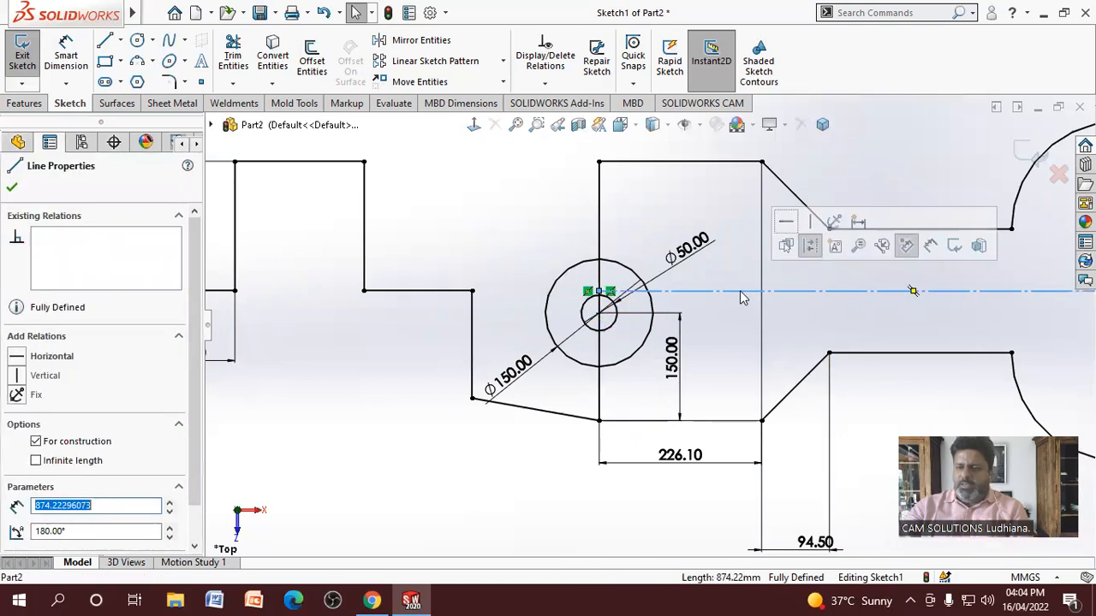
{"action": "left_click", "coordinate": [810, 246]}
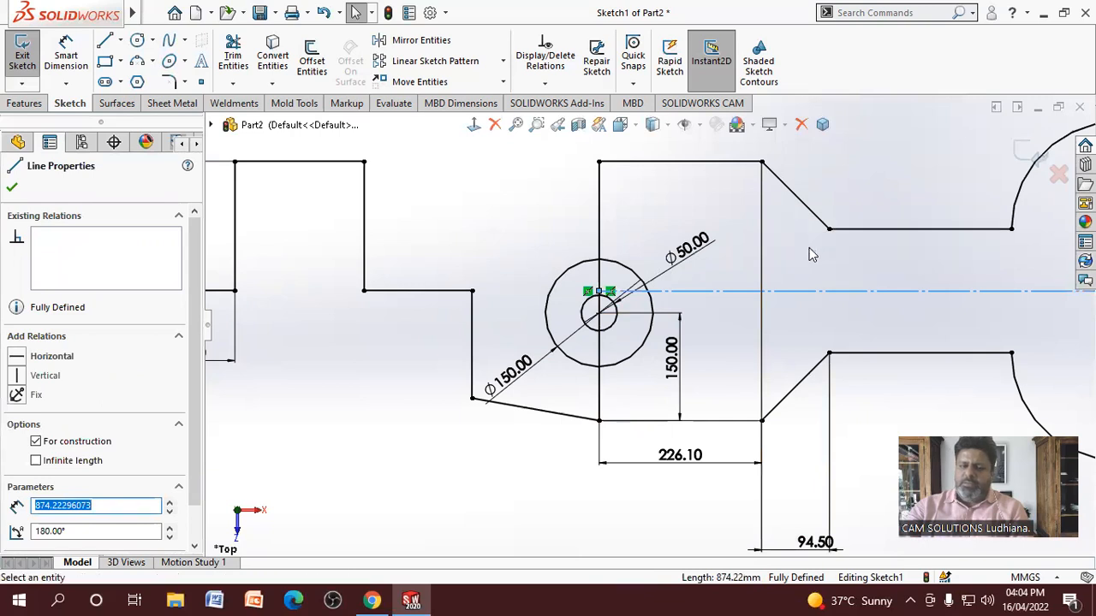
{"action": "left_click", "coordinate": [803, 318]}
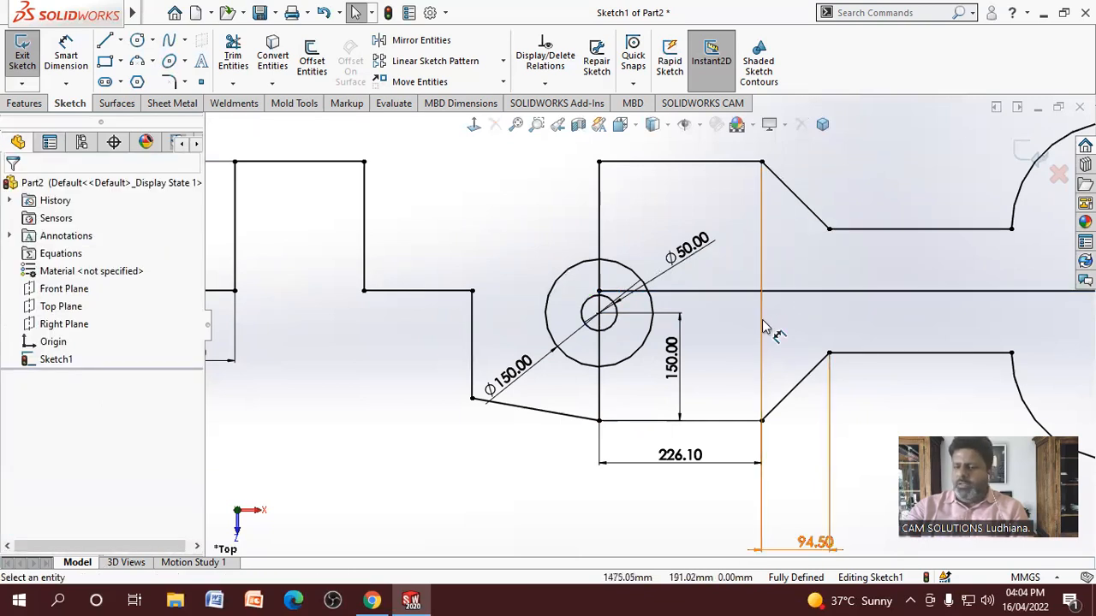
{"action": "left_click", "coordinate": [764, 327]}
{"action": "left_click", "coordinate": [802, 301]}
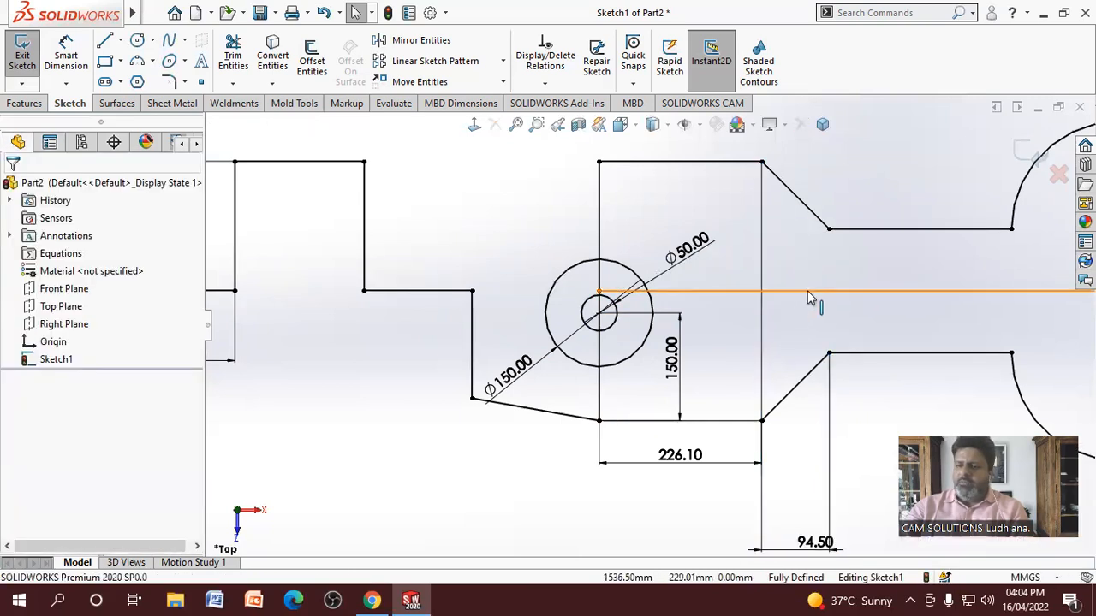
Convert the horizontal middle line and the smaller Ø50 circle to construction geometry
{"action": "left_click", "coordinate": [808, 291]}
{"action": "left_click", "coordinate": [977, 244]}
{"action": "left_click", "coordinate": [743, 326]}
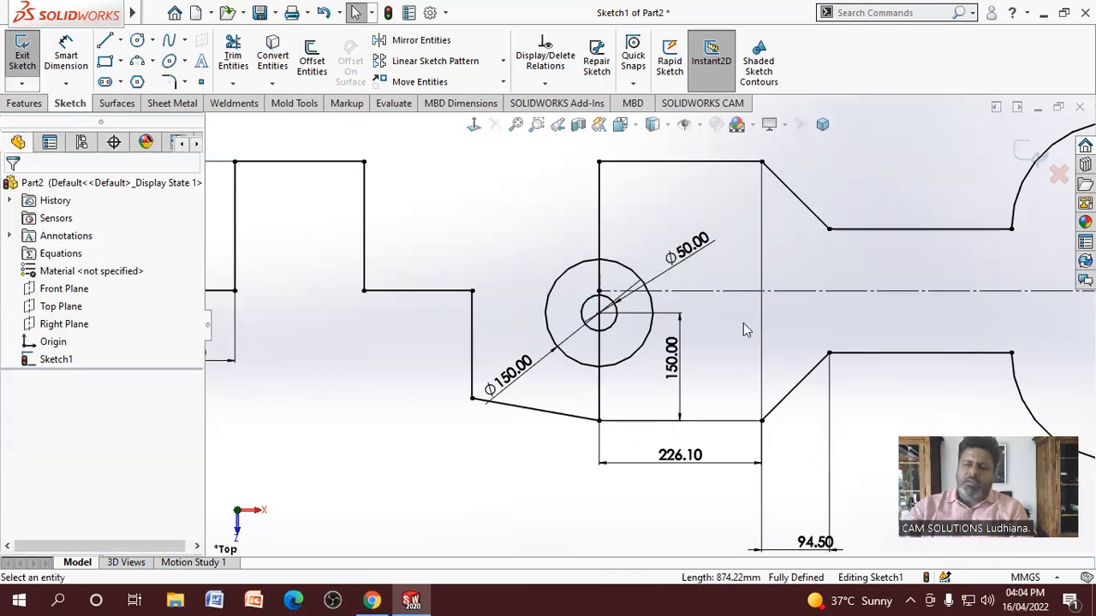
{"action": "left_click", "coordinate": [610, 333]}
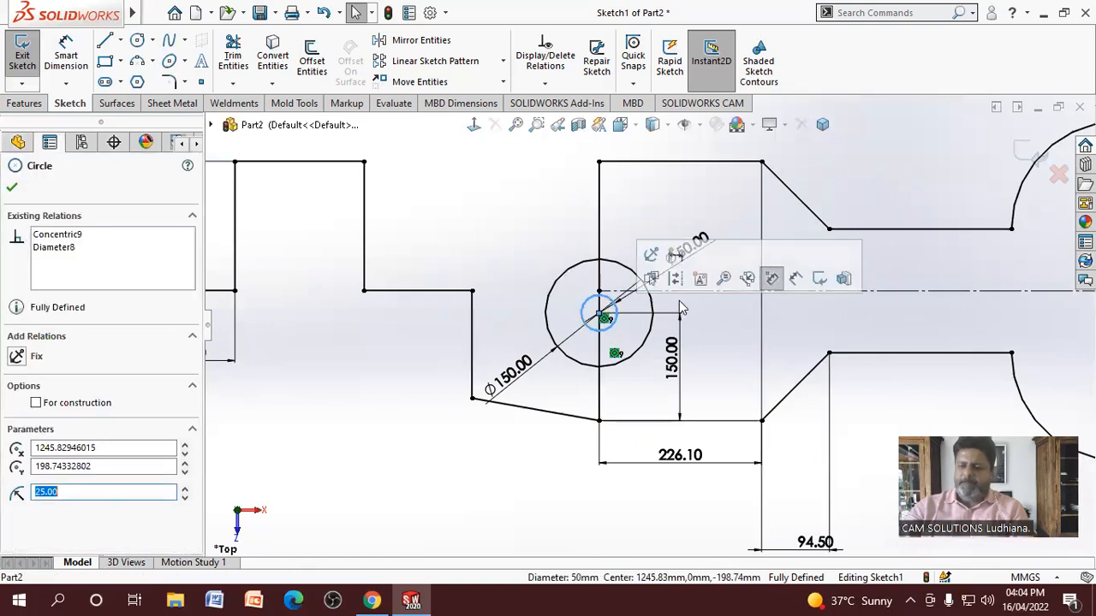
{"action": "left_click", "coordinate": [654, 254]}
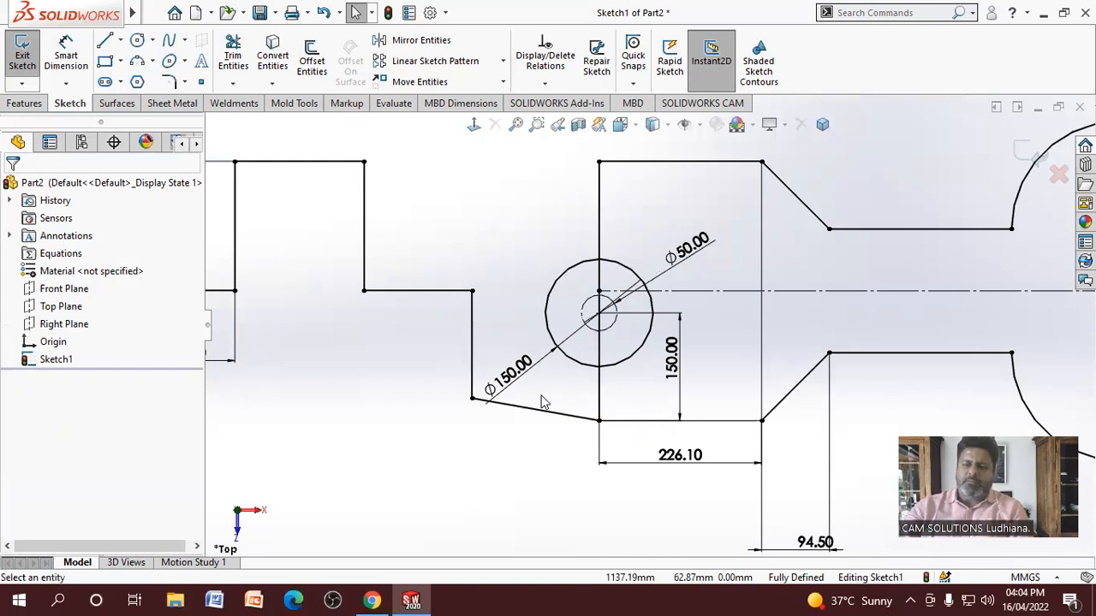
Sketch a horizontal centerline about 330 mm long in the empty area above the profile's left end
{"action": "scroll", "coordinate": [549, 305], "scroll_direction": "up", "scroll_amount": 3}
{"action": "scroll", "coordinate": [970, 316], "scroll_direction": "down", "scroll_amount": 1}
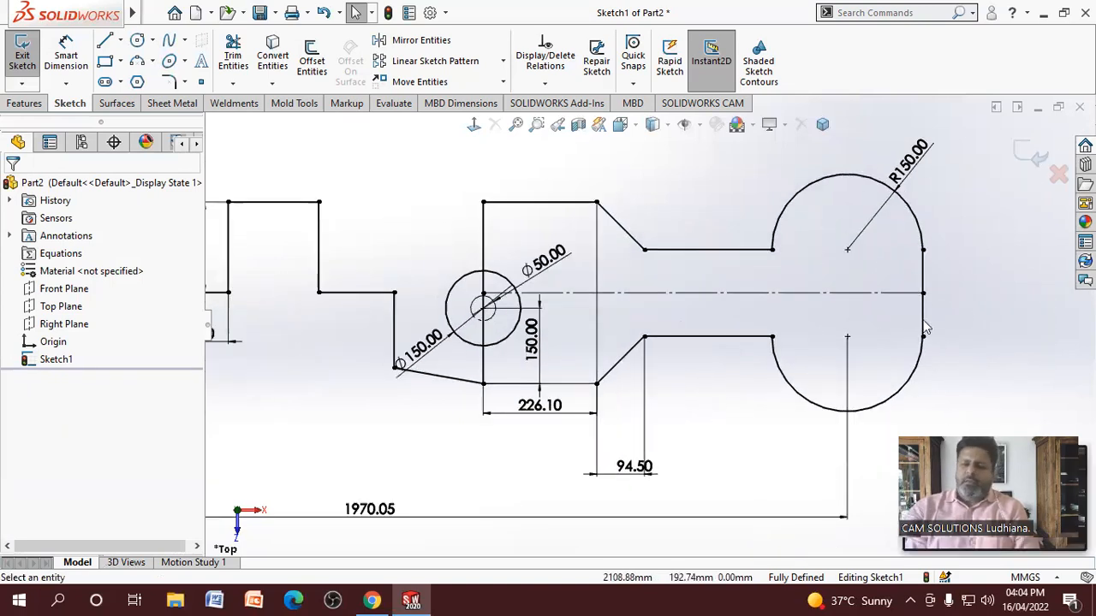
{"action": "scroll", "coordinate": [648, 314], "scroll_direction": "up", "scroll_amount": 5}
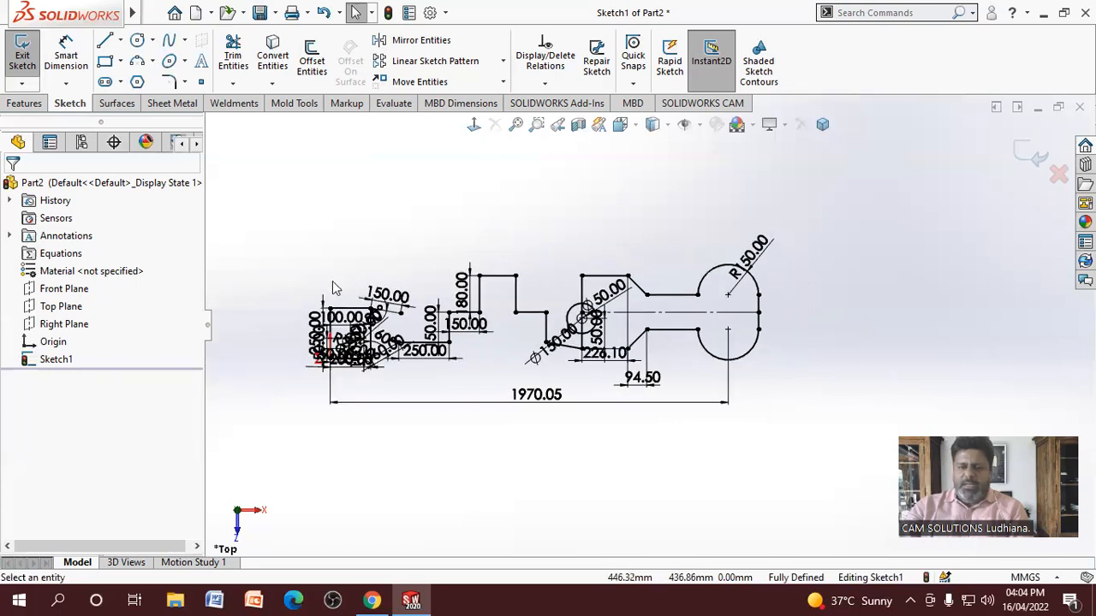
{"action": "scroll", "coordinate": [334, 288], "scroll_direction": "down", "scroll_amount": 1}
{"action": "left_click", "coordinate": [119, 41]}
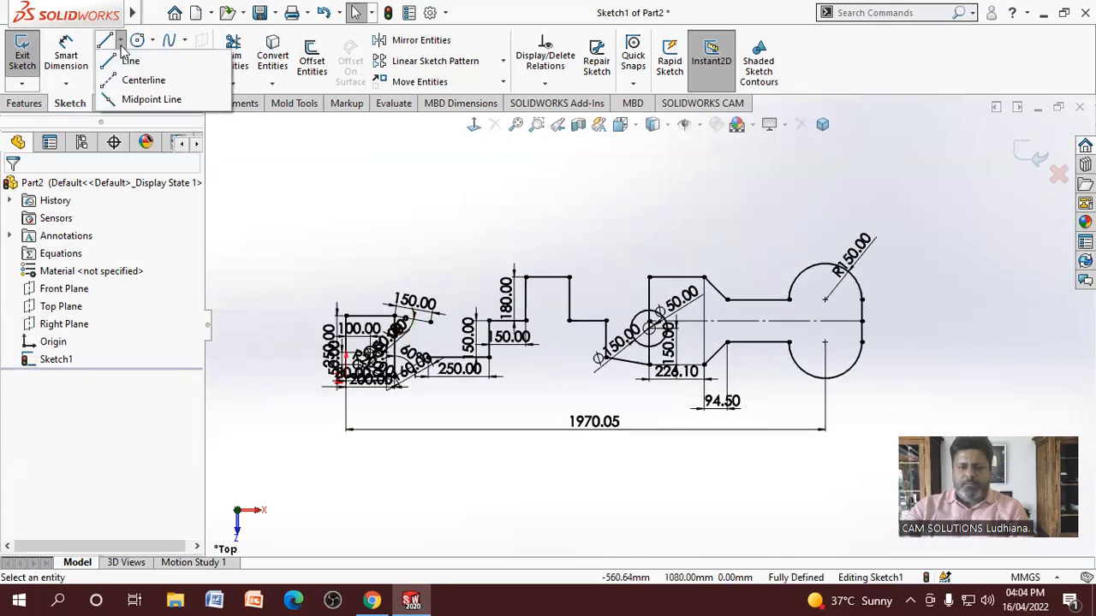
{"action": "left_click", "coordinate": [128, 80]}
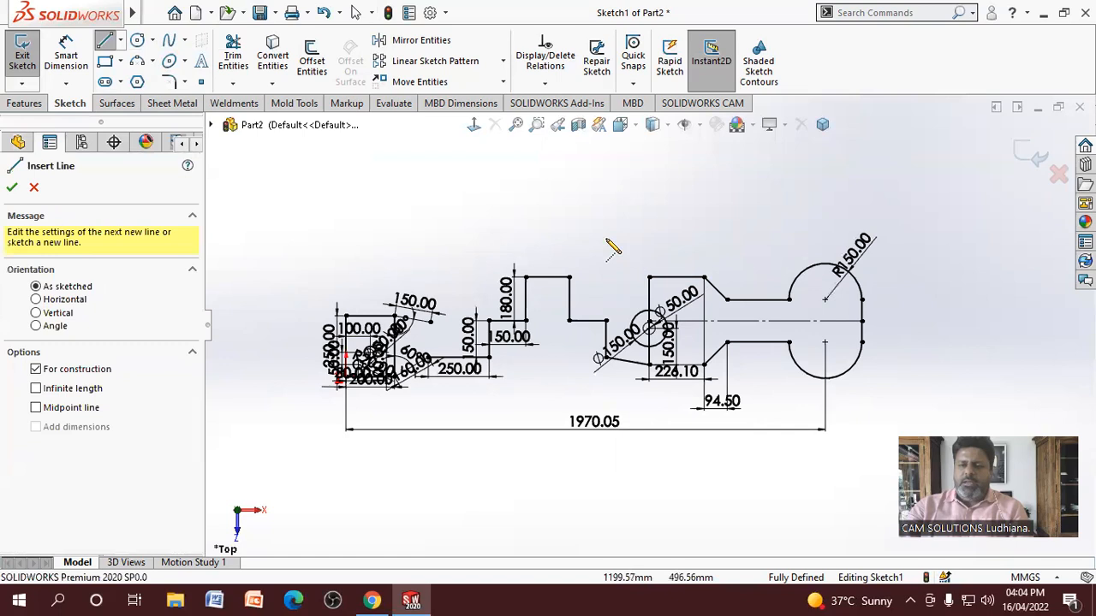
{"action": "left_click", "coordinate": [340, 195]}
{"action": "left_click", "coordinate": [420, 196]}
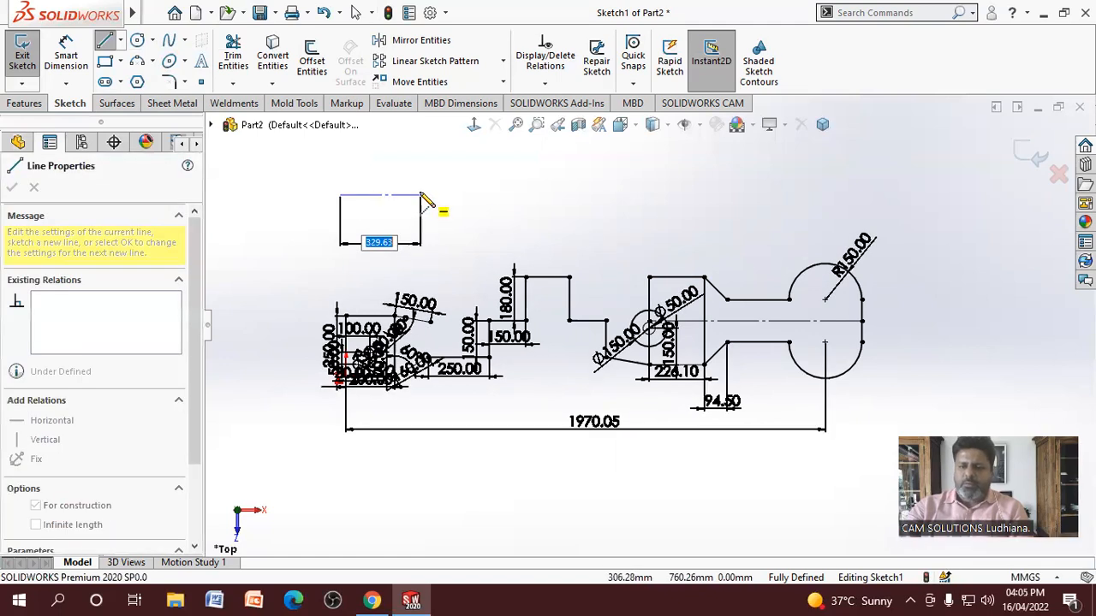
{"action": "right_click", "coordinate": [420, 197]}
{"action": "left_click", "coordinate": [438, 203]}
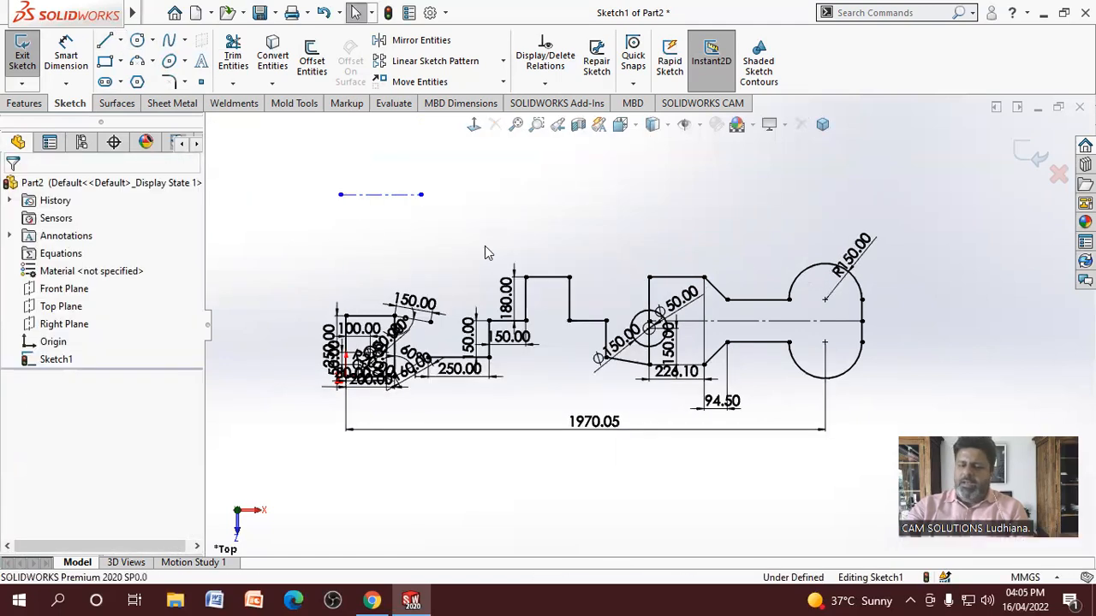
Give the new horizontal centerline infinite length
{"action": "left_click", "coordinate": [381, 196]}
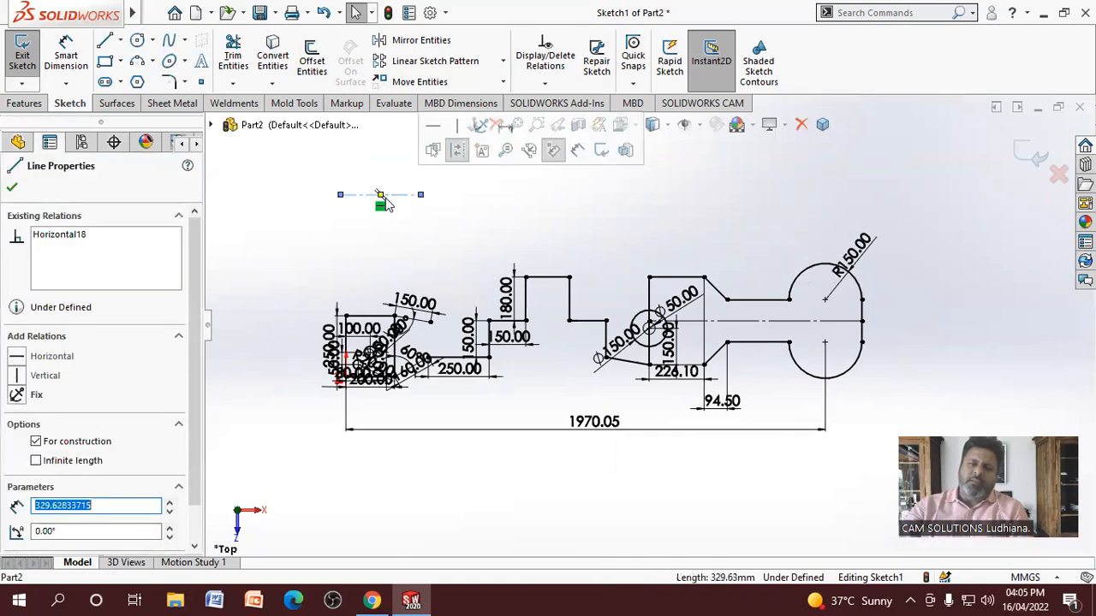
{"action": "left_click", "coordinate": [35, 462]}
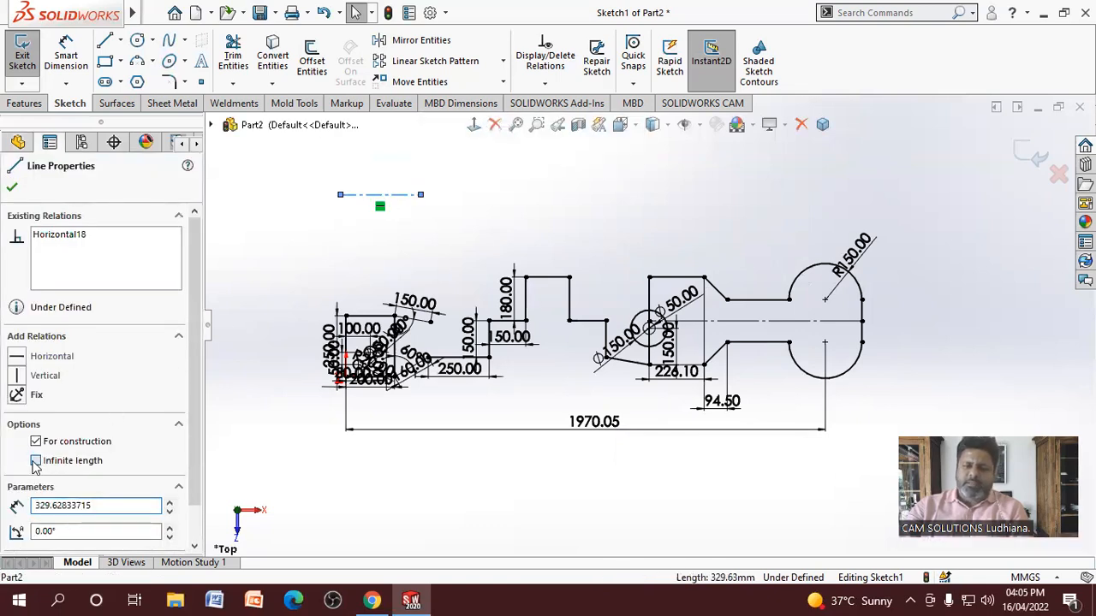
{"action": "left_click", "coordinate": [296, 284]}
{"action": "key", "text": "z"}
{"action": "key", "text": "z"}
{"action": "key", "text": "z"}
{"action": "key", "text": "z"}
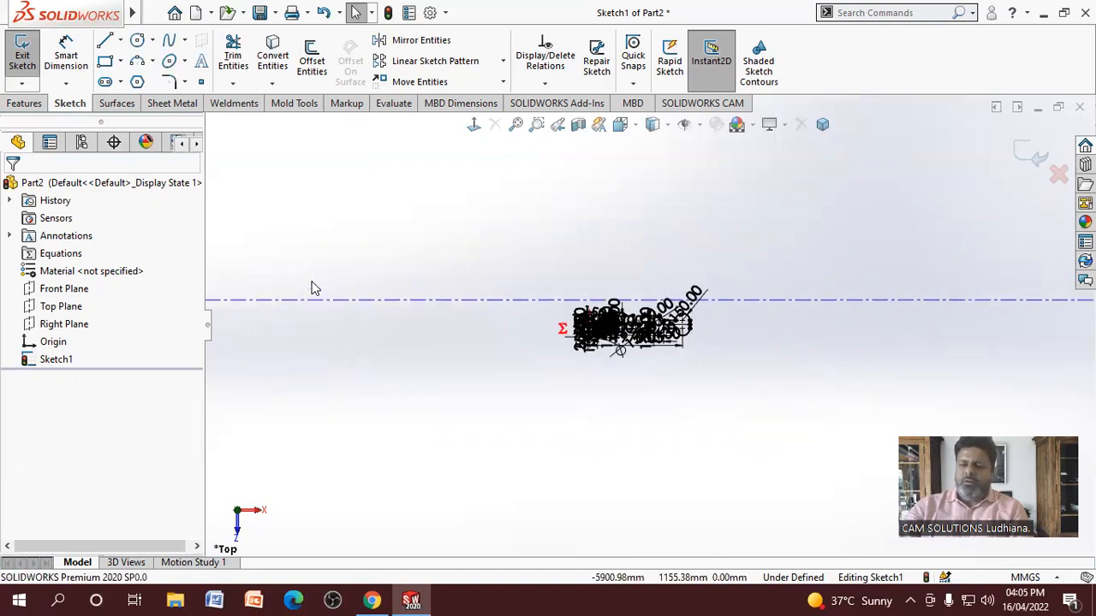
{"action": "scroll", "coordinate": [745, 362], "scroll_direction": "up", "scroll_amount": 1}
{"action": "scroll", "coordinate": [745, 351], "scroll_direction": "down", "scroll_amount": 8}
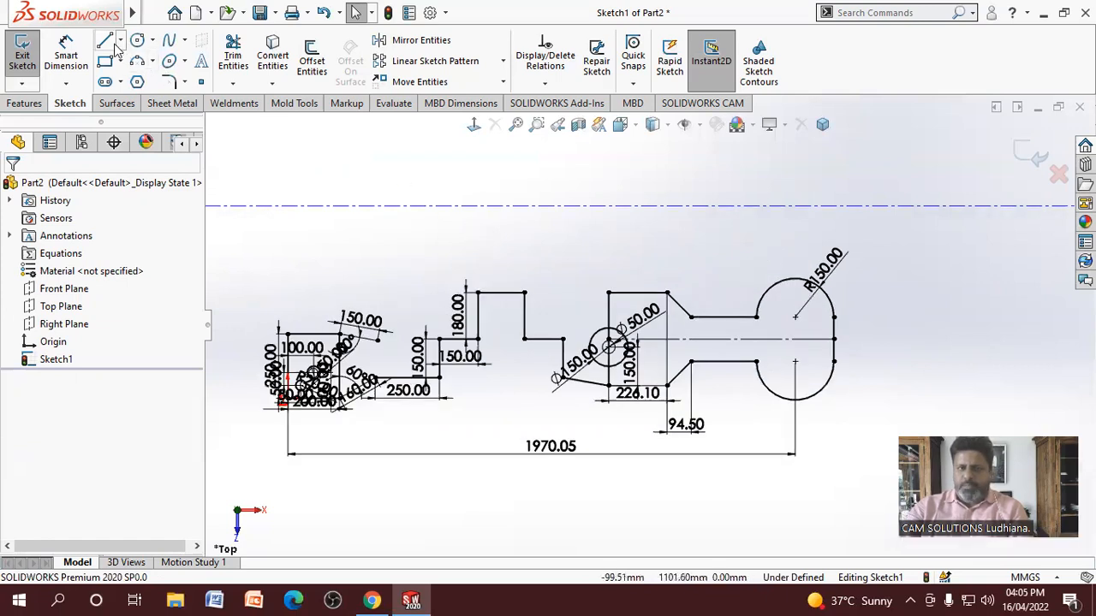
Sketch a vertical centerline about 249 mm long crossing the infinite horizontal centerline, to the right of the end arcs
{"action": "left_click", "coordinate": [119, 41]}
{"action": "left_click", "coordinate": [138, 80]}
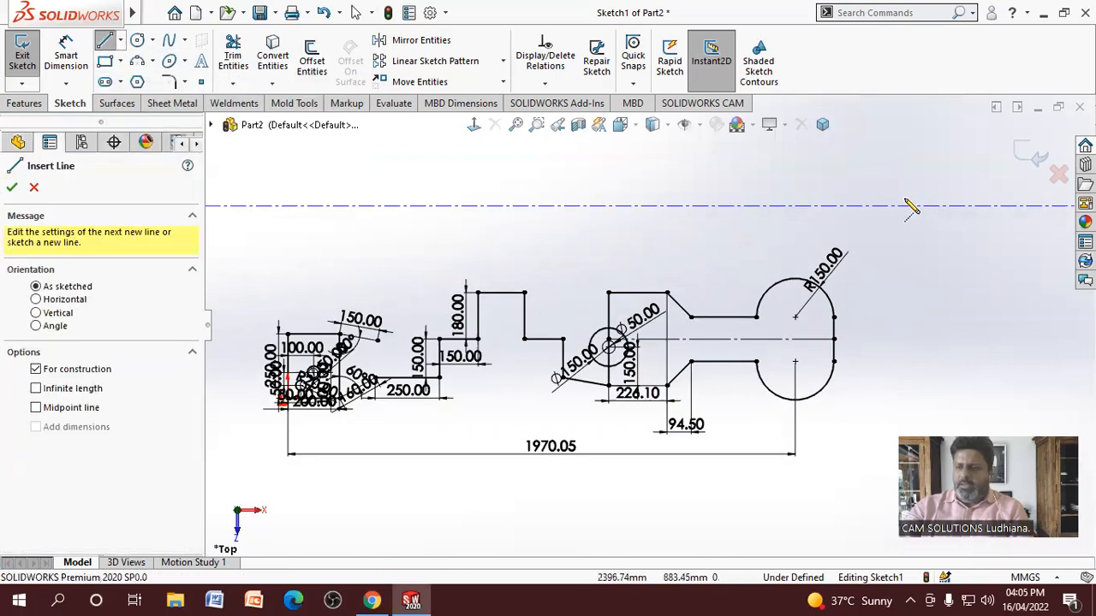
{"action": "left_click", "coordinate": [905, 169]}
{"action": "left_click", "coordinate": [905, 233]}
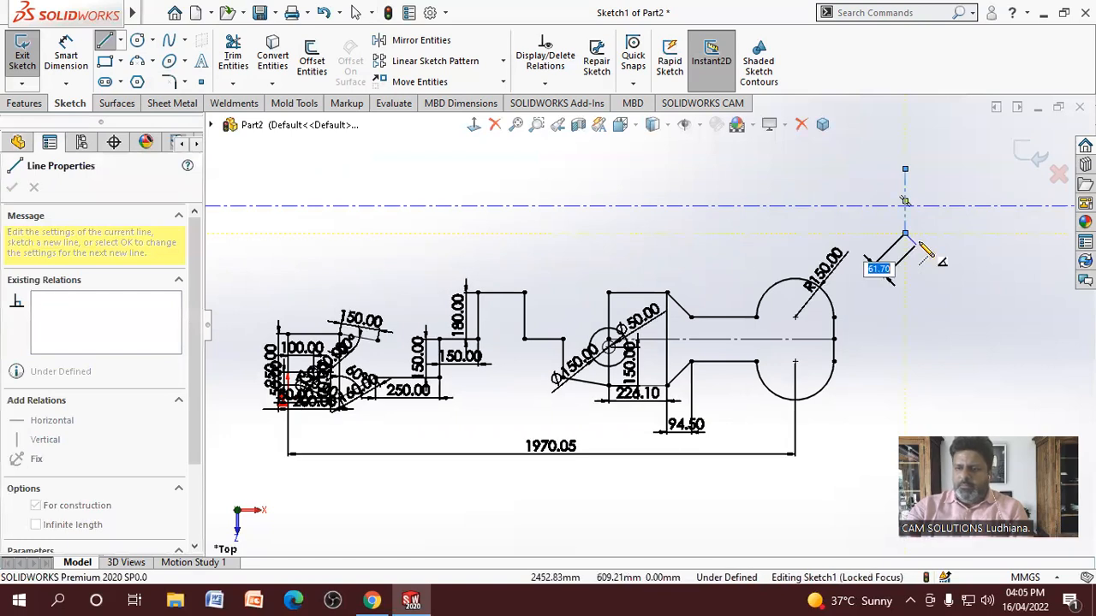
{"action": "right_click", "coordinate": [925, 248]}
{"action": "left_click", "coordinate": [913, 254]}
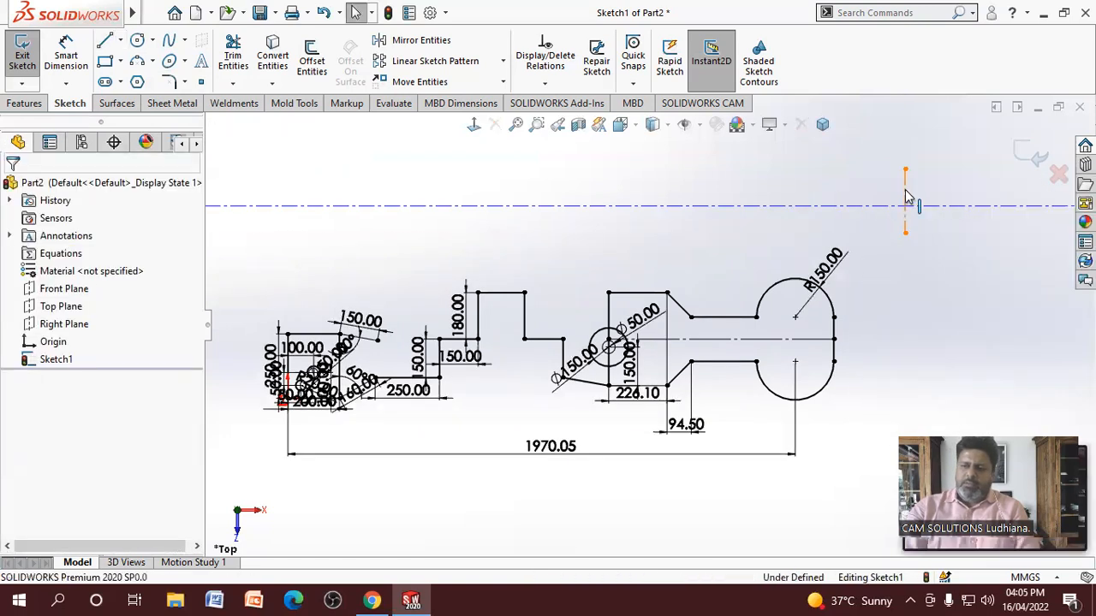
Give the new vertical centerline infinite length
{"action": "left_click", "coordinate": [905, 199]}
{"action": "left_click", "coordinate": [47, 465]}
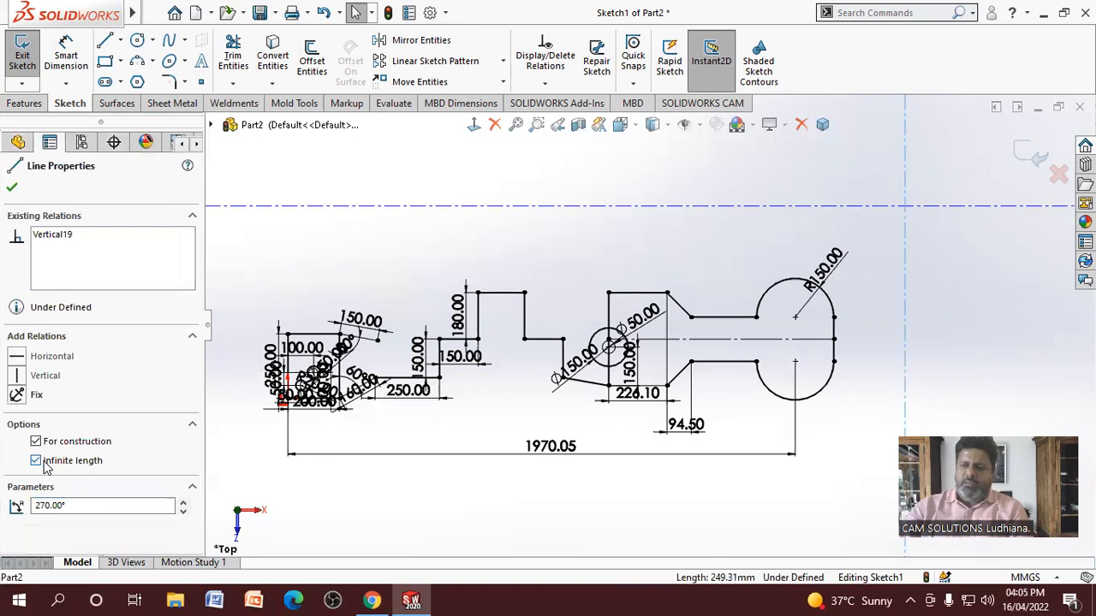
{"action": "left_click", "coordinate": [12, 189]}
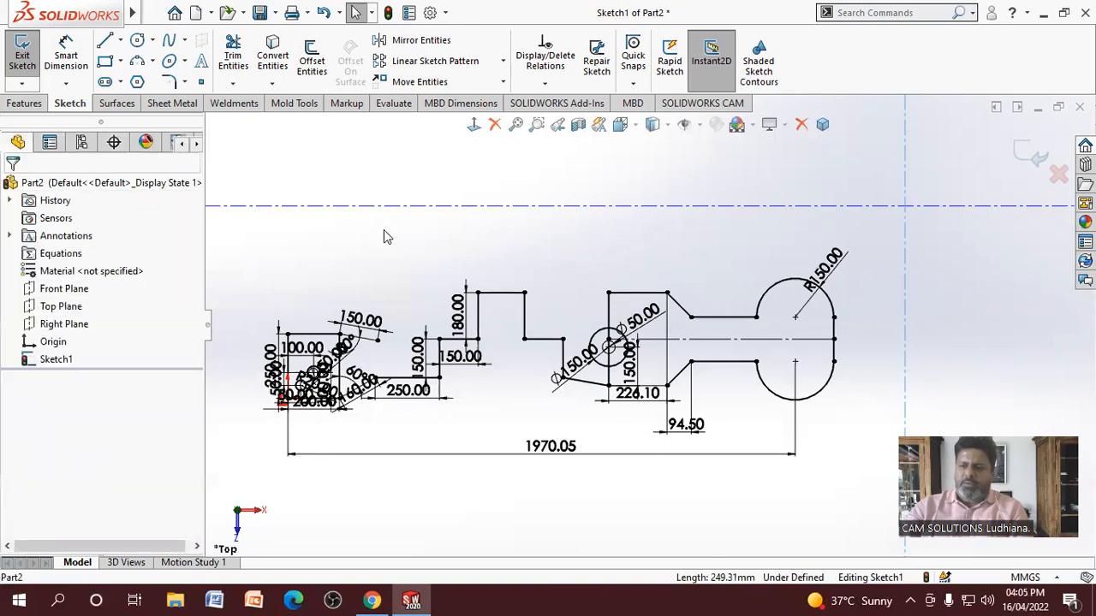
{"action": "scroll", "coordinate": [644, 282], "scroll_direction": "up", "scroll_amount": 3}
{"action": "scroll", "coordinate": [723, 275], "scroll_direction": "down", "scroll_amount": 3}
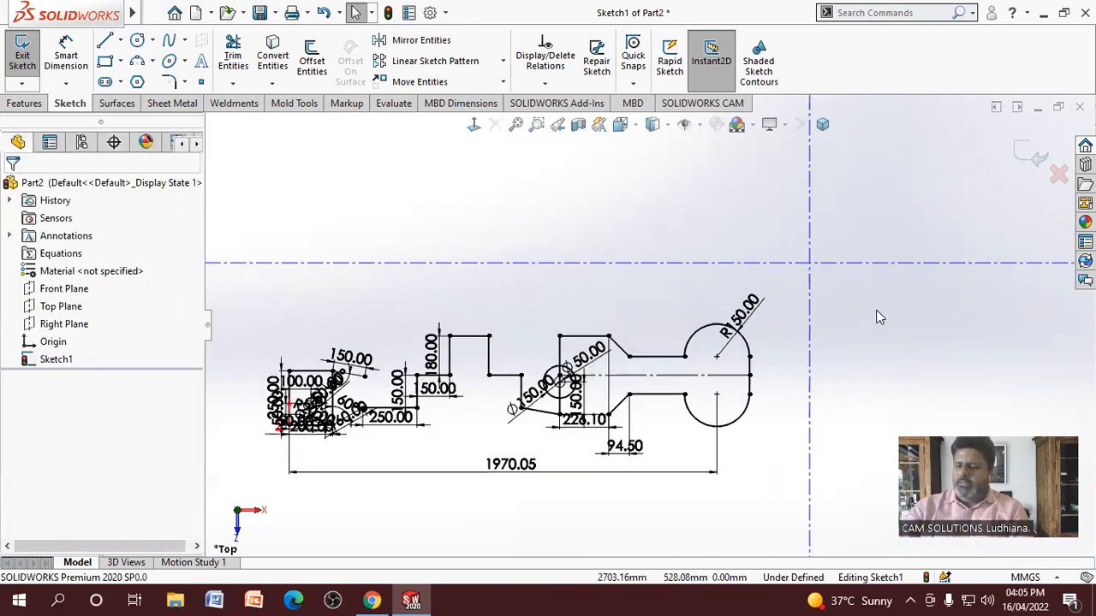
Dimension the distance from the top edge of the block beside the concentric circles to the infinite horizontal centerline as 350 mm
{"action": "left_click", "coordinate": [65, 56]}
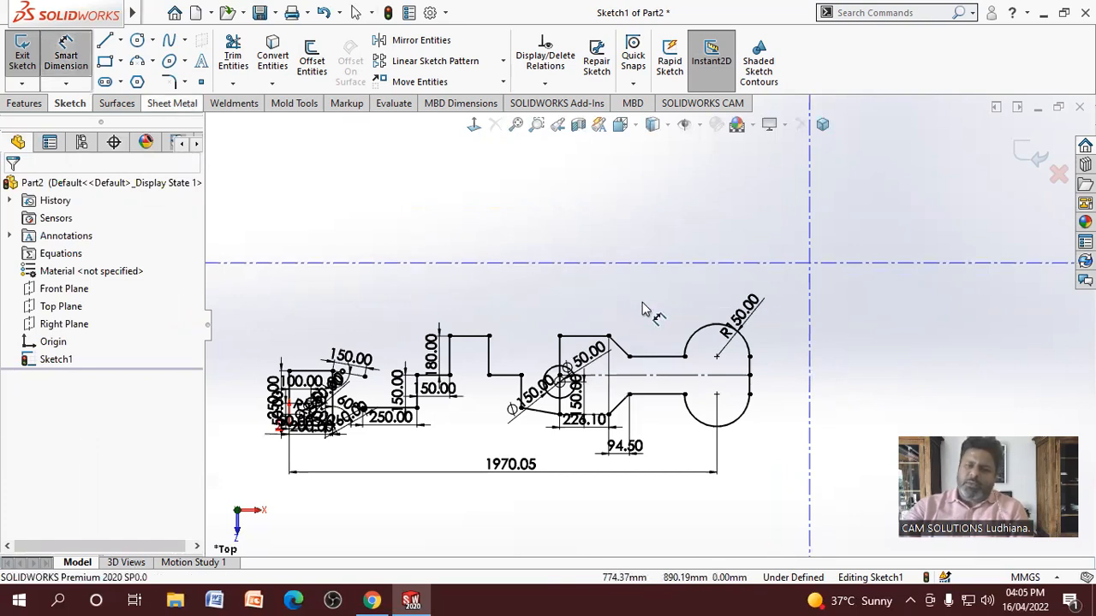
{"action": "left_click", "coordinate": [591, 336]}
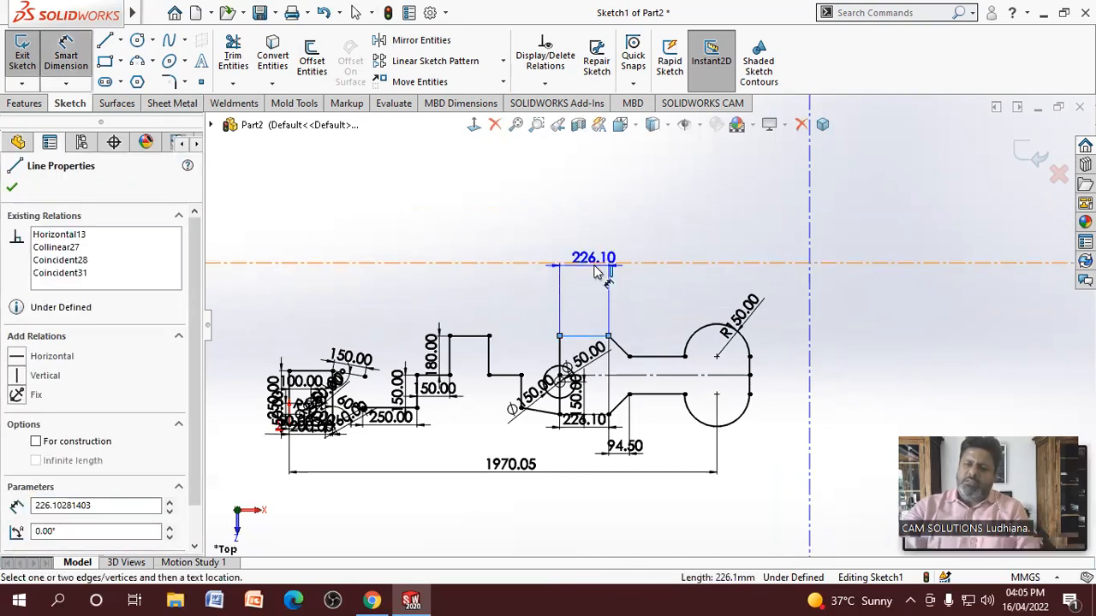
{"action": "left_click", "coordinate": [585, 263]}
{"action": "left_click", "coordinate": [574, 295]}
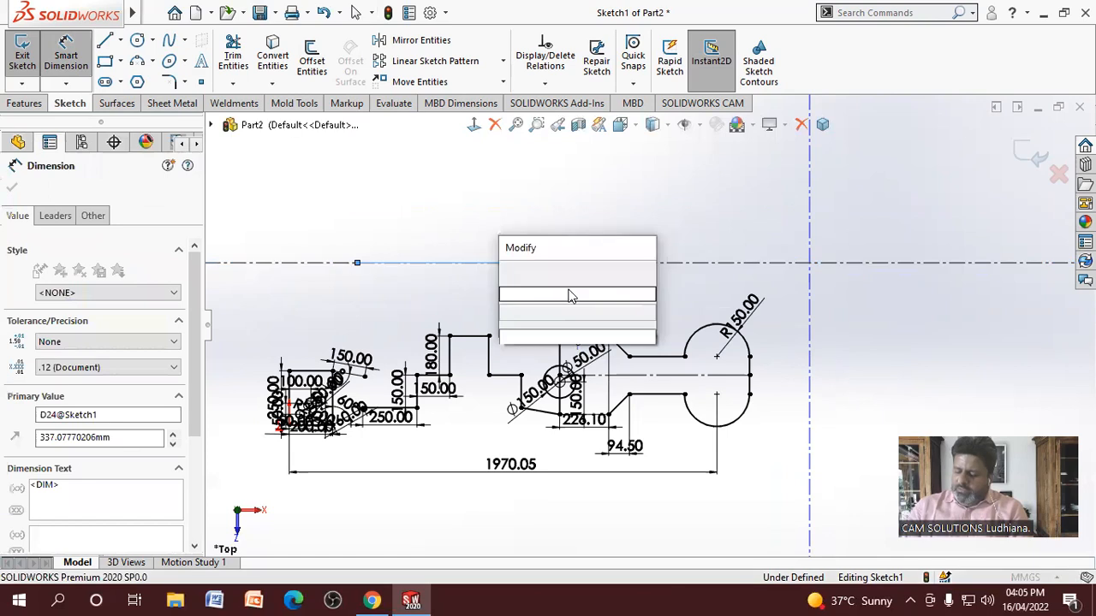
{"action": "type", "text": "350"}
{"action": "key", "text": "Return"}
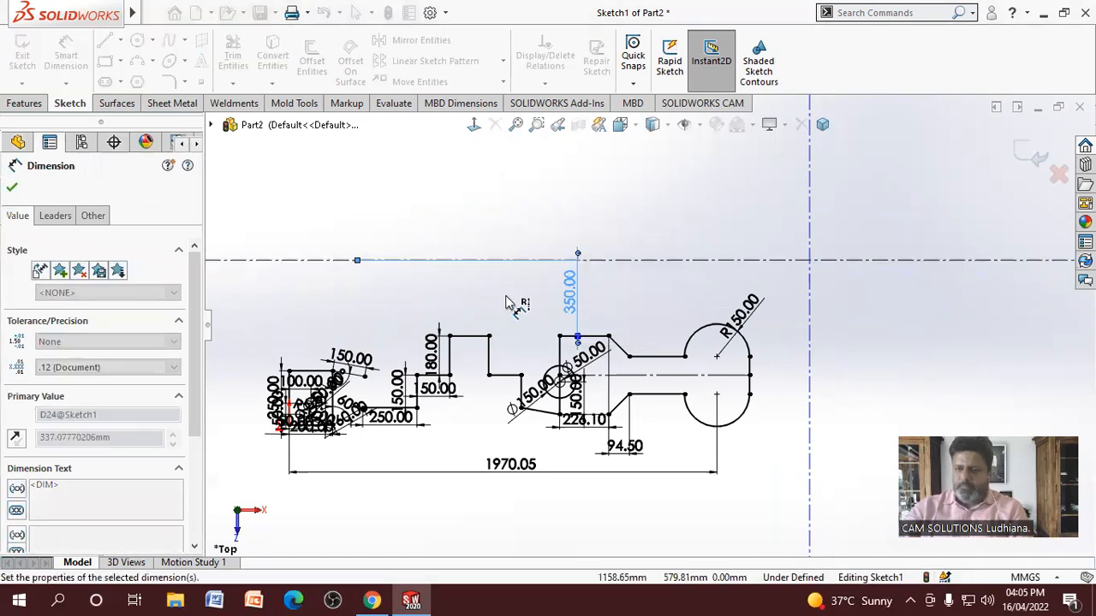
Dimension the distance from the midpoint of the profile's right end line to the infinite vertical centerline as 350 mm and finish dimensioning
{"action": "left_click", "coordinate": [750, 375]}
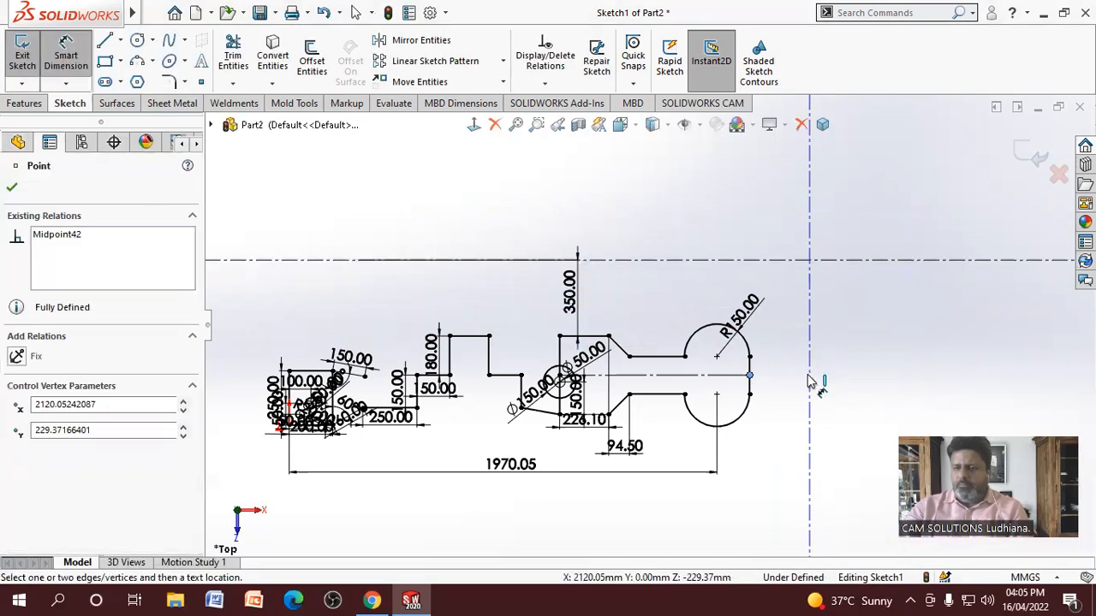
{"action": "left_click", "coordinate": [810, 381]}
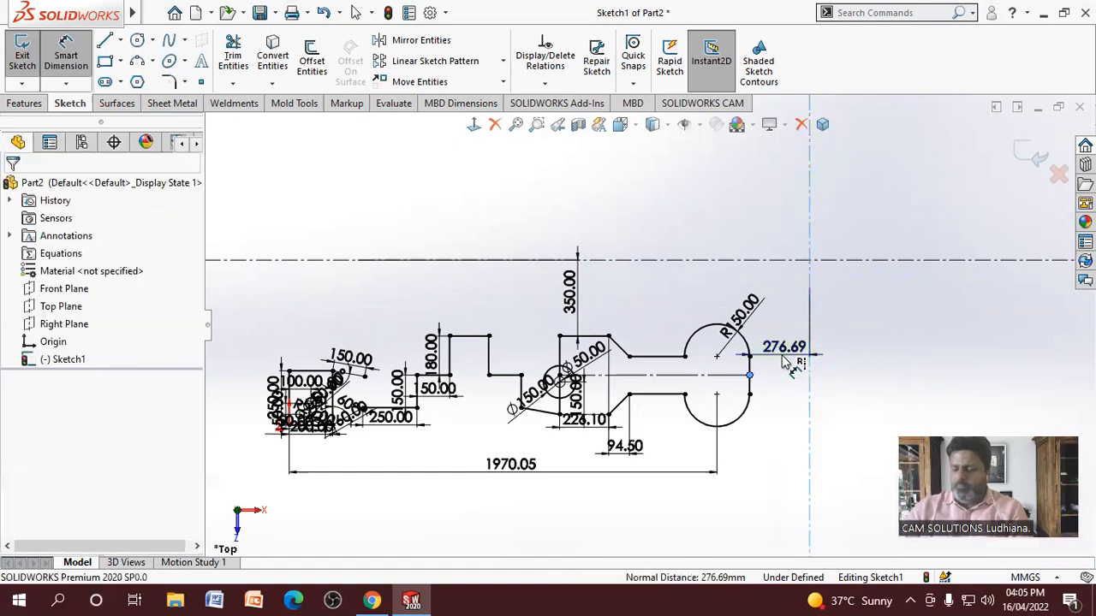
{"action": "left_click", "coordinate": [783, 363]}
{"action": "type", "text": "350"}
{"action": "key", "text": "Return"}
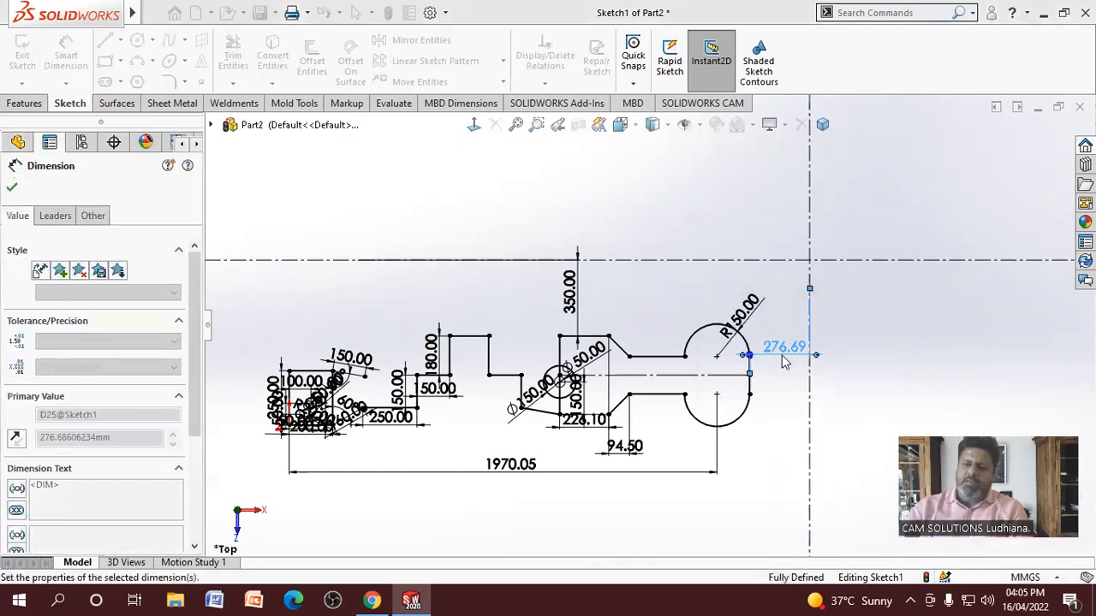
{"action": "key", "text": "Escape"}
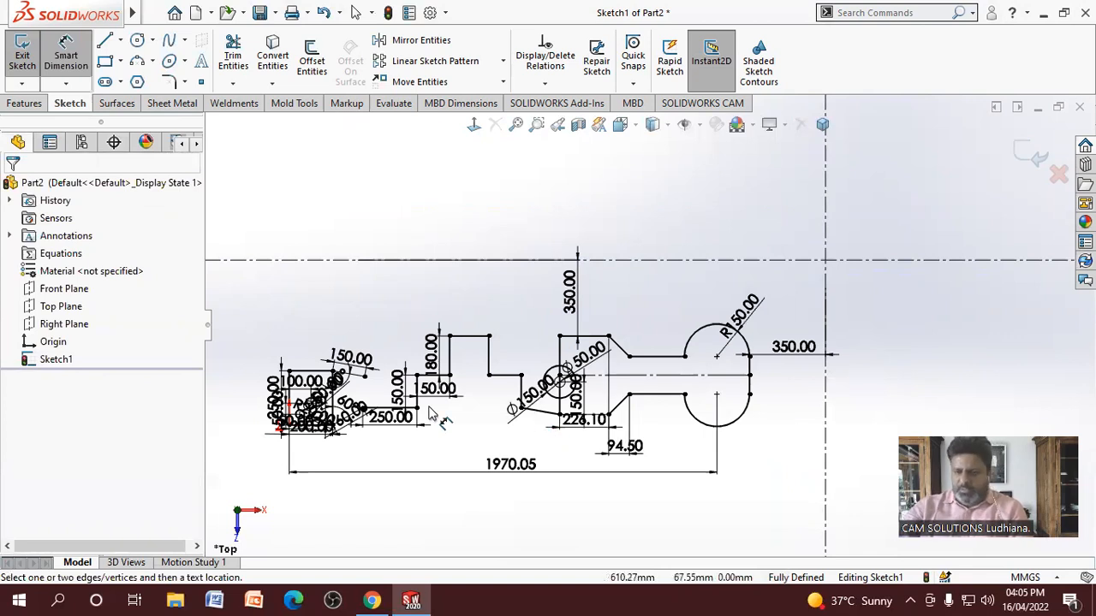
{"action": "scroll", "coordinate": [435, 407], "scroll_direction": "down", "scroll_amount": 2}
{"action": "scroll", "coordinate": [678, 326], "scroll_direction": "up", "scroll_amount": 1}
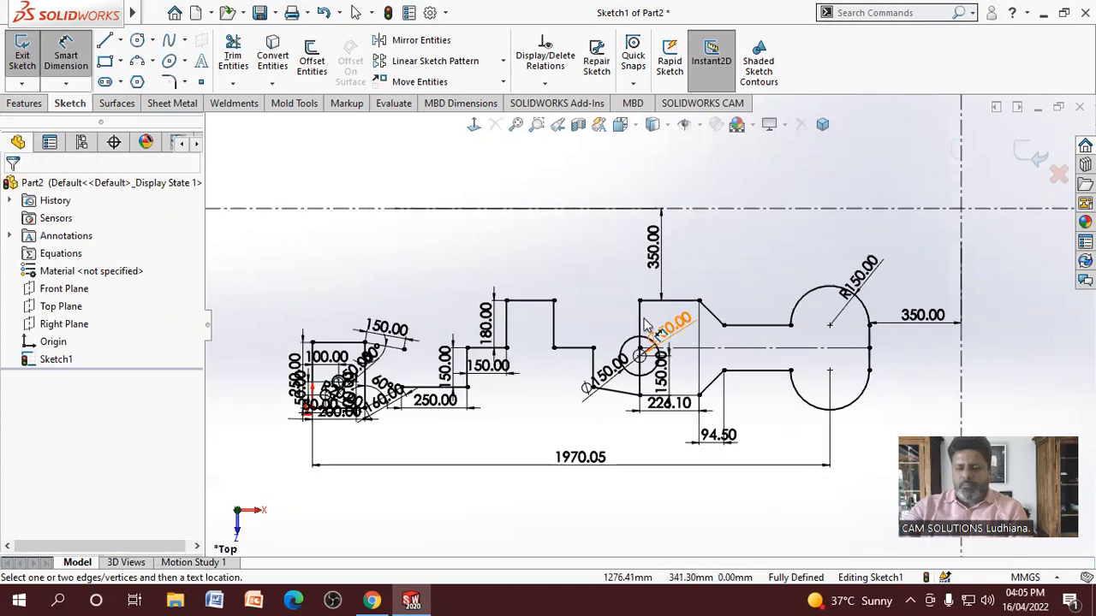
{"action": "scroll", "coordinate": [672, 328], "scroll_direction": "down", "scroll_amount": 1}
{"action": "right_click", "coordinate": [487, 254]}
{"action": "left_click", "coordinate": [524, 303]}
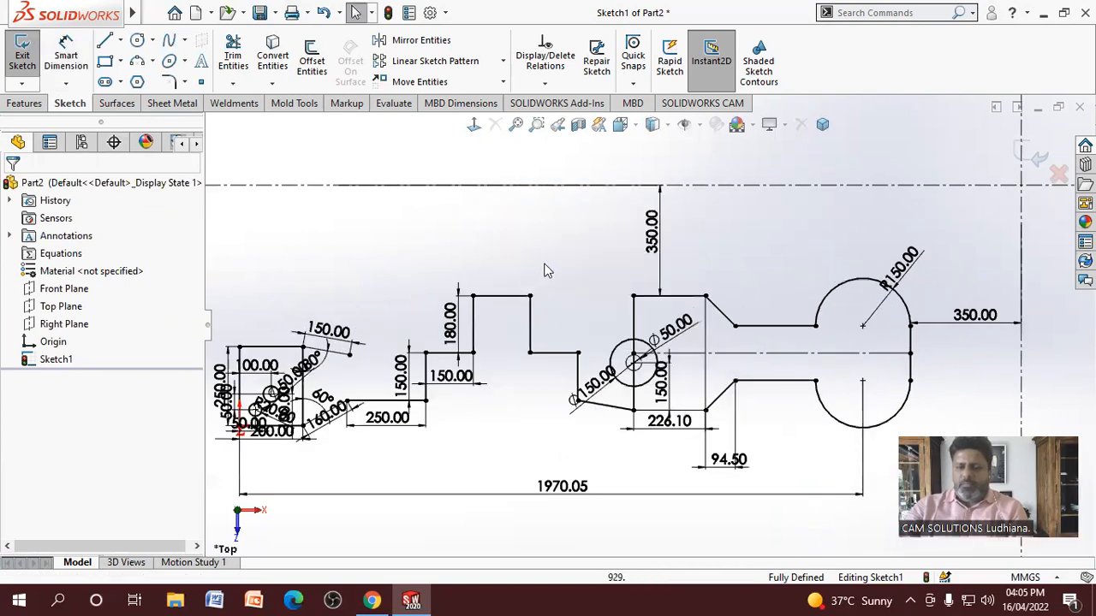
{"action": "scroll", "coordinate": [648, 369], "scroll_direction": "up", "scroll_amount": 1}
{"action": "scroll", "coordinate": [729, 384], "scroll_direction": "down", "scroll_amount": 1}
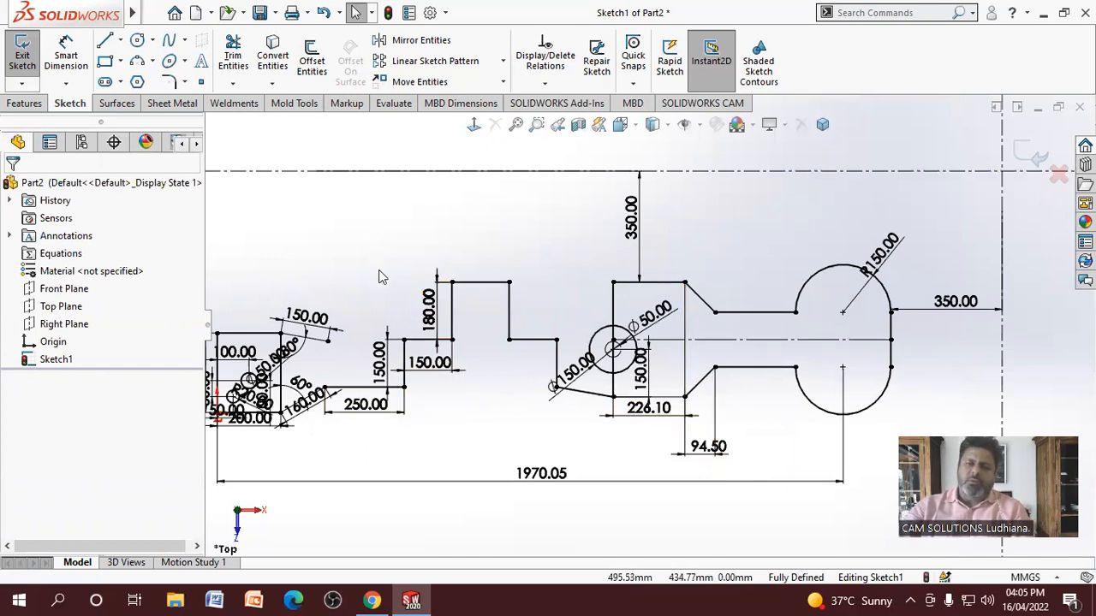
Set both the primary and dual dimension precision of the document to None and apply the options
{"action": "left_click", "coordinate": [428, 15]}
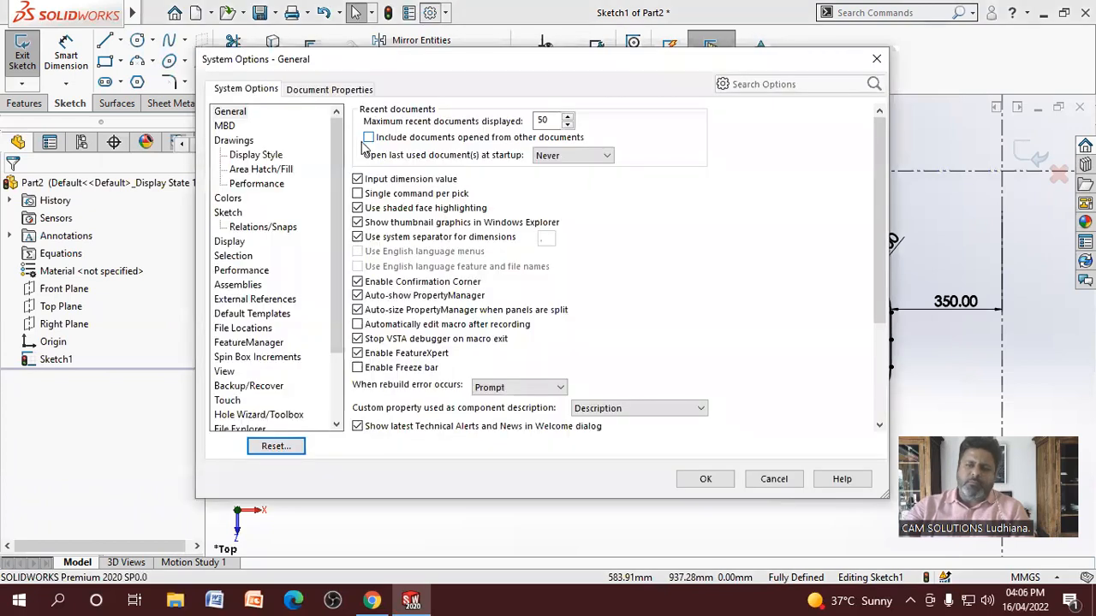
{"action": "left_click", "coordinate": [229, 214]}
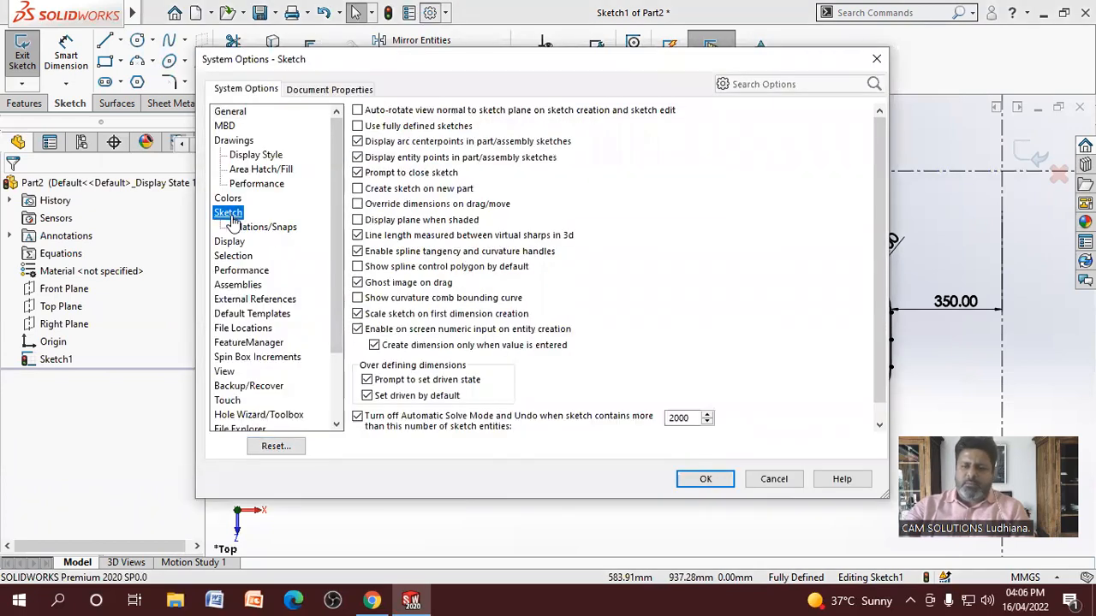
{"action": "left_click", "coordinate": [244, 227]}
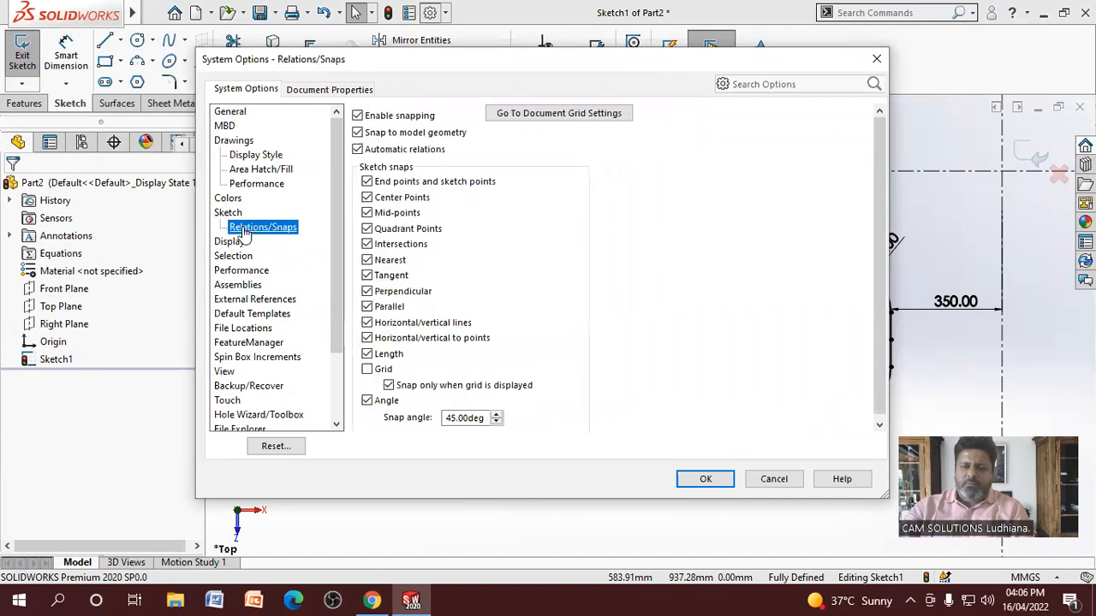
{"action": "left_click", "coordinate": [243, 143]}
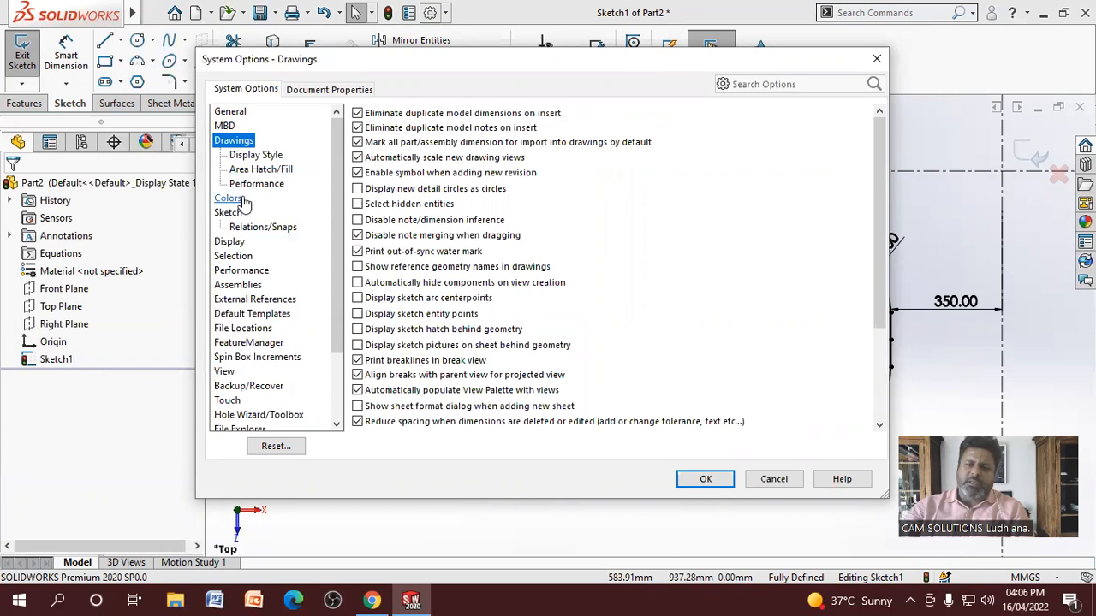
{"action": "left_click", "coordinate": [329, 89]}
{"action": "left_click", "coordinate": [256, 141]}
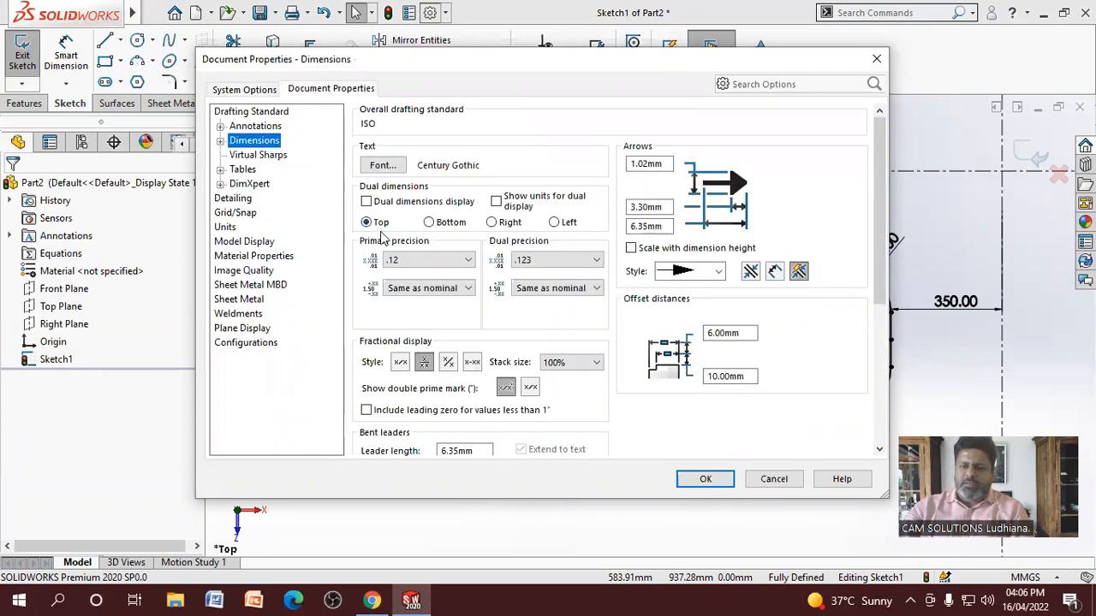
{"action": "left_click", "coordinate": [436, 261]}
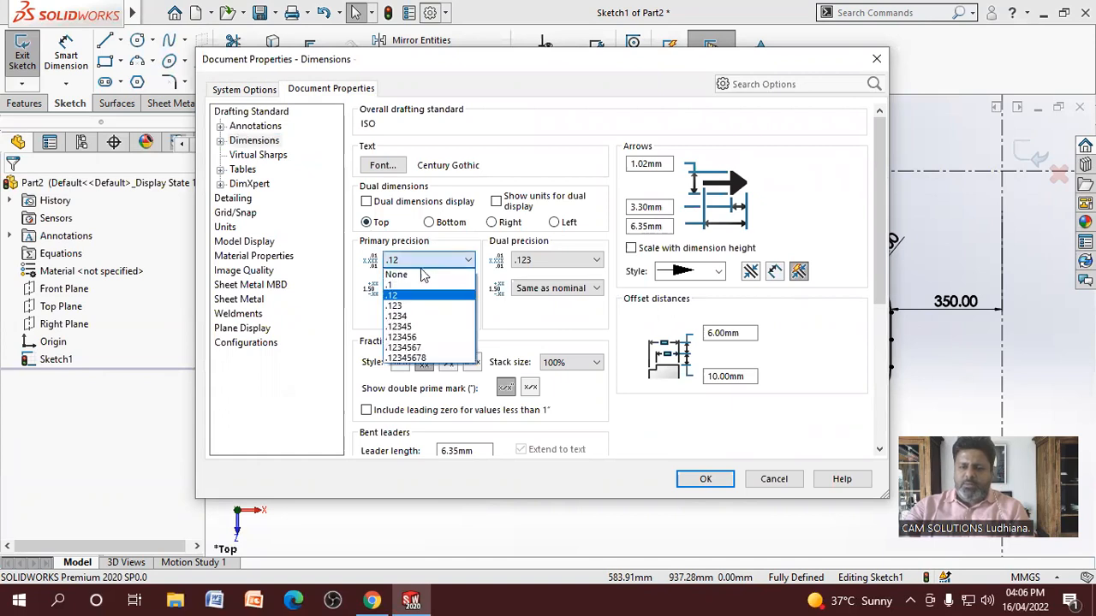
{"action": "left_click", "coordinate": [417, 276]}
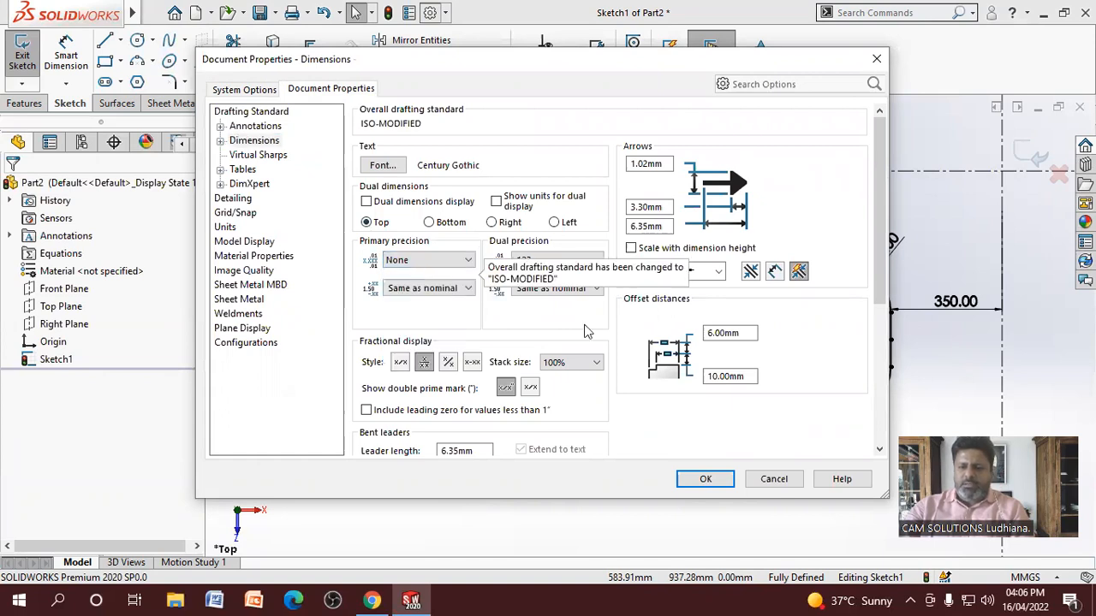
{"action": "left_click", "coordinate": [578, 260]}
{"action": "left_click", "coordinate": [548, 276]}
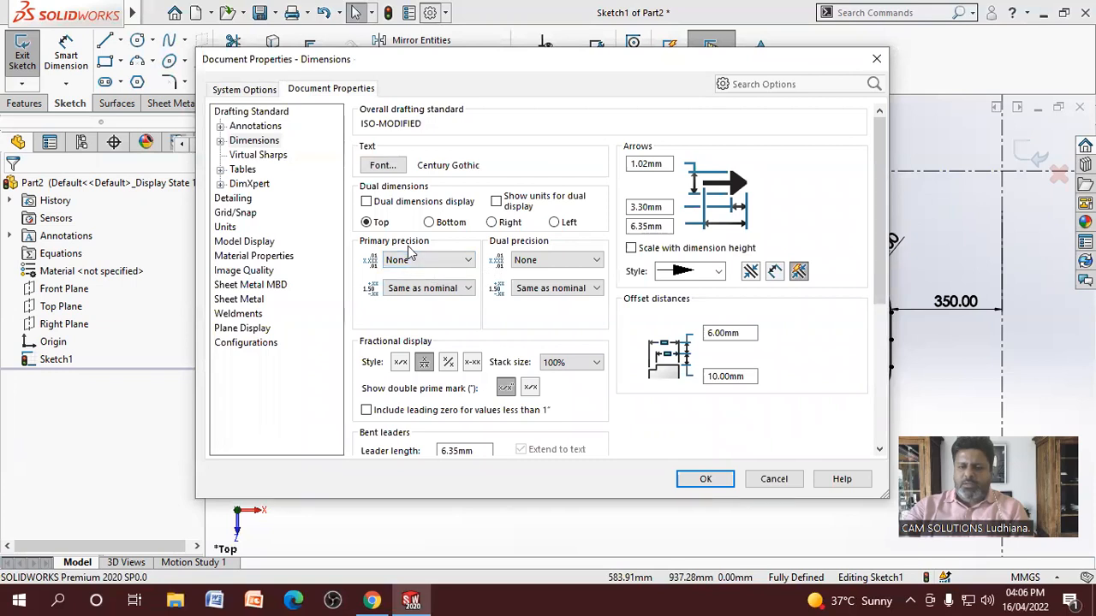
{"action": "left_click", "coordinate": [704, 480]}
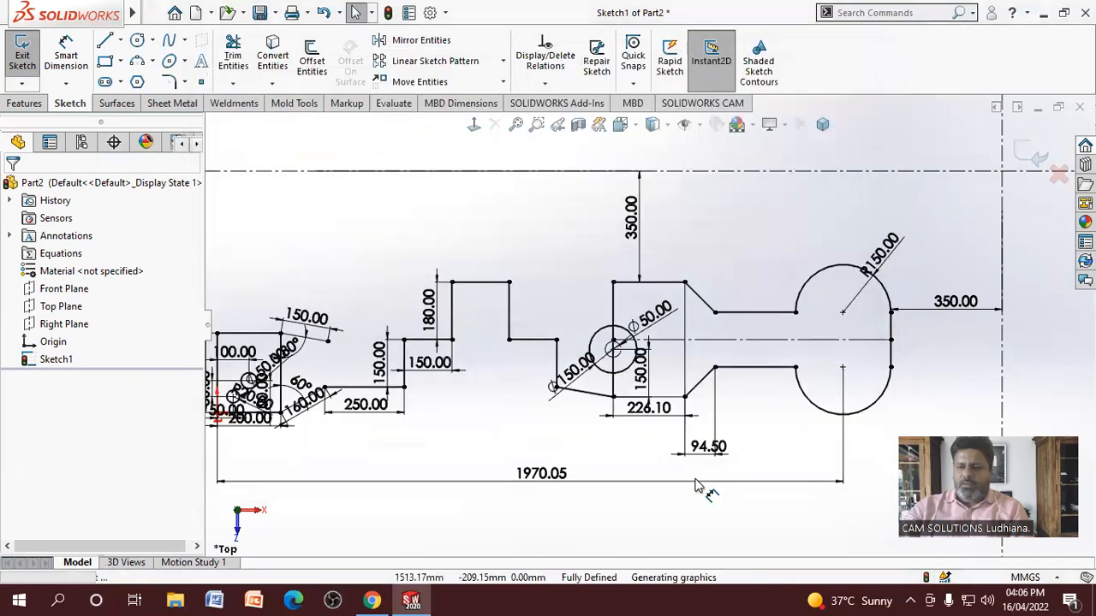
Reposition the overall length, chamfer width, block width and large circle diameter dimensions so they stand clear of the profile
{"action": "left_click_drag", "start_coordinate": [539, 482], "coordinate": [539, 500]}
{"action": "left_click_drag", "start_coordinate": [717, 453], "coordinate": [745, 449]}
{"action": "left_click_drag", "start_coordinate": [637, 418], "coordinate": [636, 438]}
{"action": "left_click", "coordinate": [531, 423]}
{"action": "left_click_drag", "start_coordinate": [571, 374], "coordinate": [567, 311]}
{"action": "left_click", "coordinate": [508, 411]}
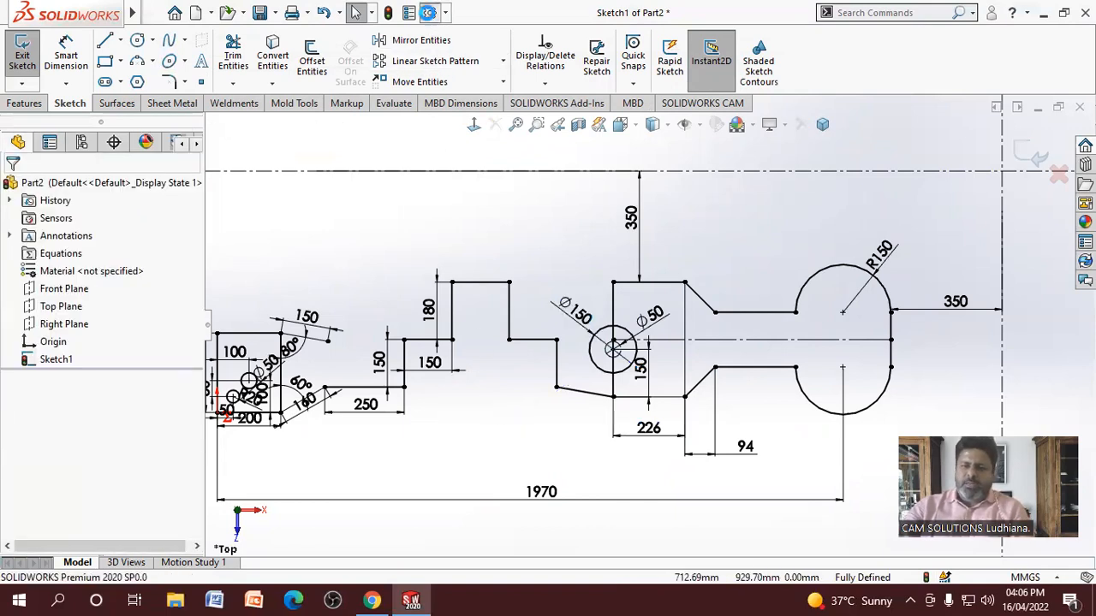
Set the document's primary dimension precision to one decimal place (.1) and apply it
{"action": "left_click", "coordinate": [428, 12]}
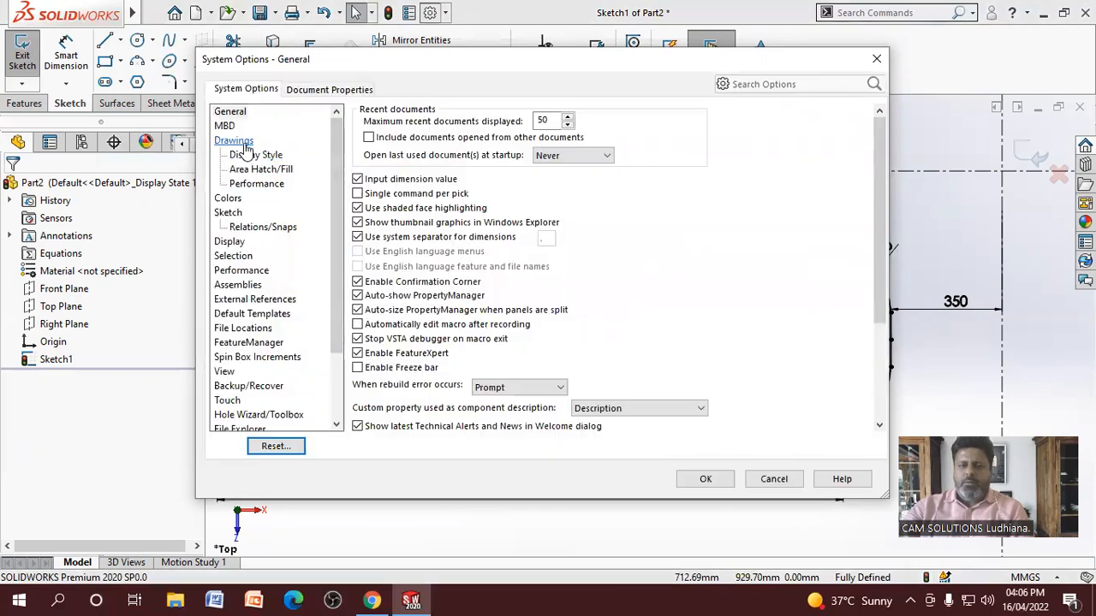
{"action": "left_click", "coordinate": [244, 143]}
{"action": "left_click", "coordinate": [296, 91]}
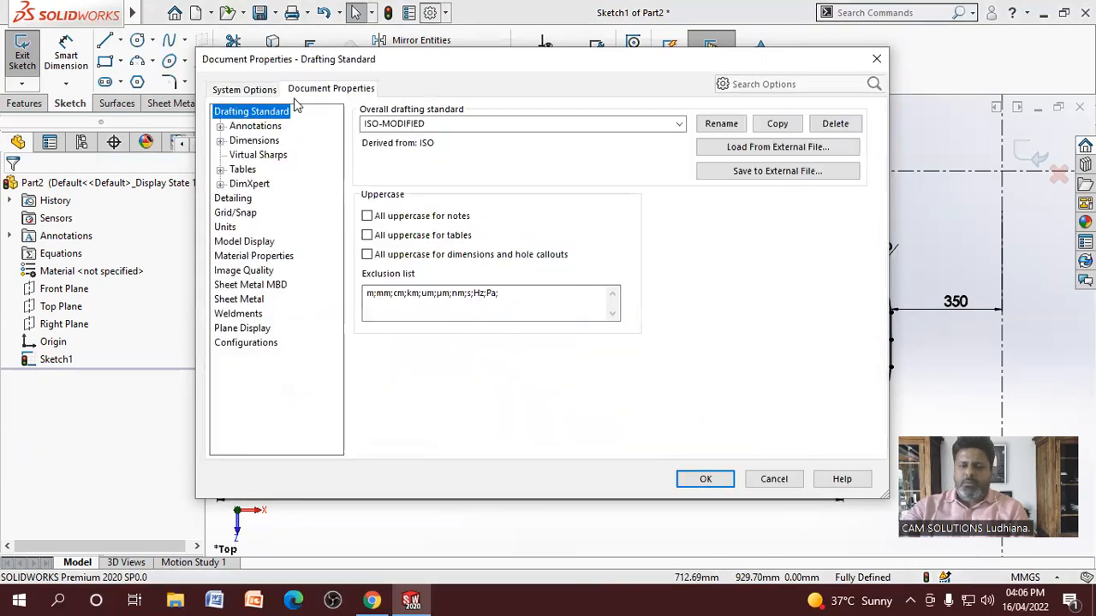
{"action": "left_click", "coordinate": [254, 140]}
{"action": "left_click", "coordinate": [428, 260]}
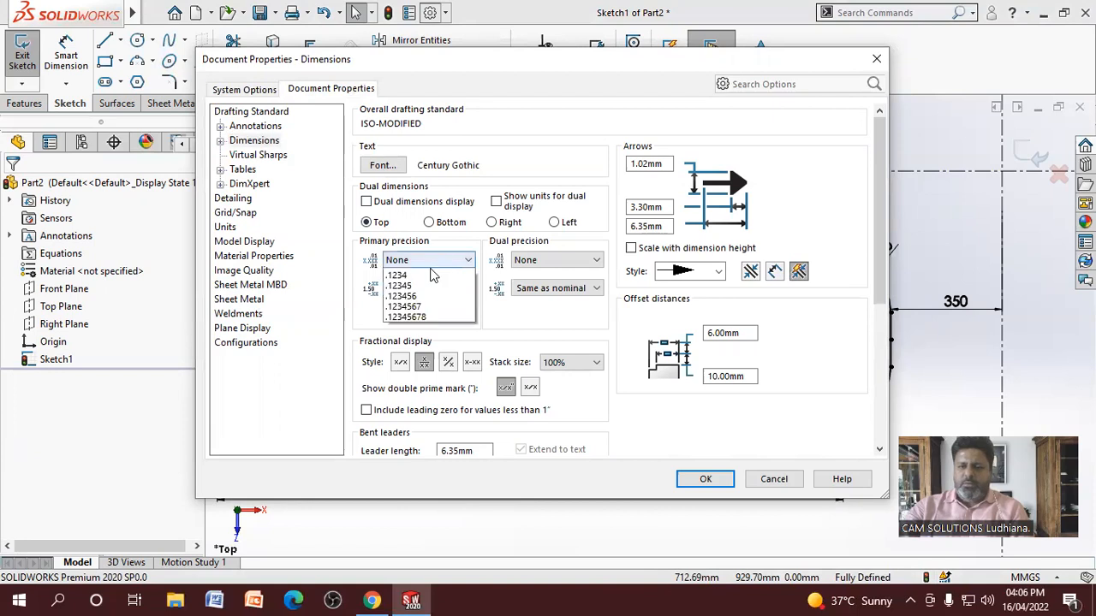
{"action": "left_click", "coordinate": [416, 286]}
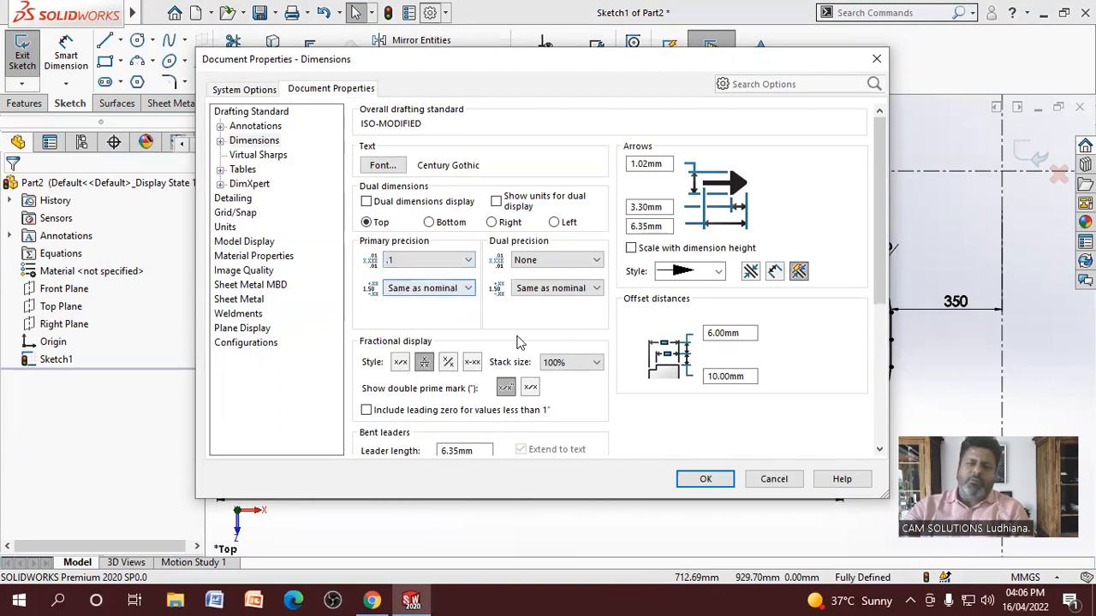
{"action": "left_click", "coordinate": [710, 479]}
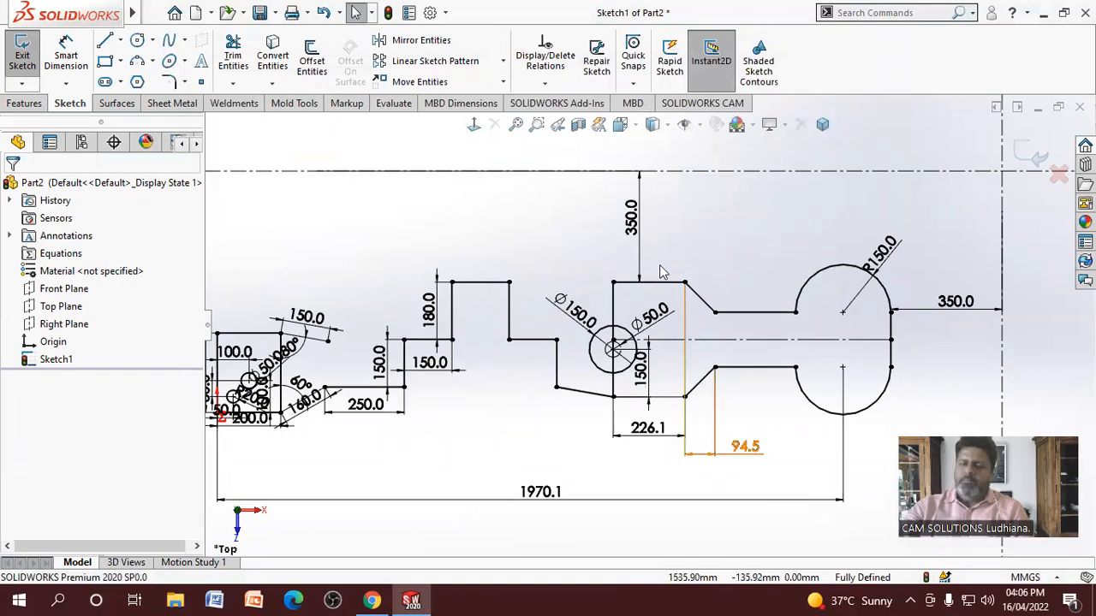
Set the document's primary dimension precision to two decimal places (.12)
{"action": "left_click", "coordinate": [431, 13]}
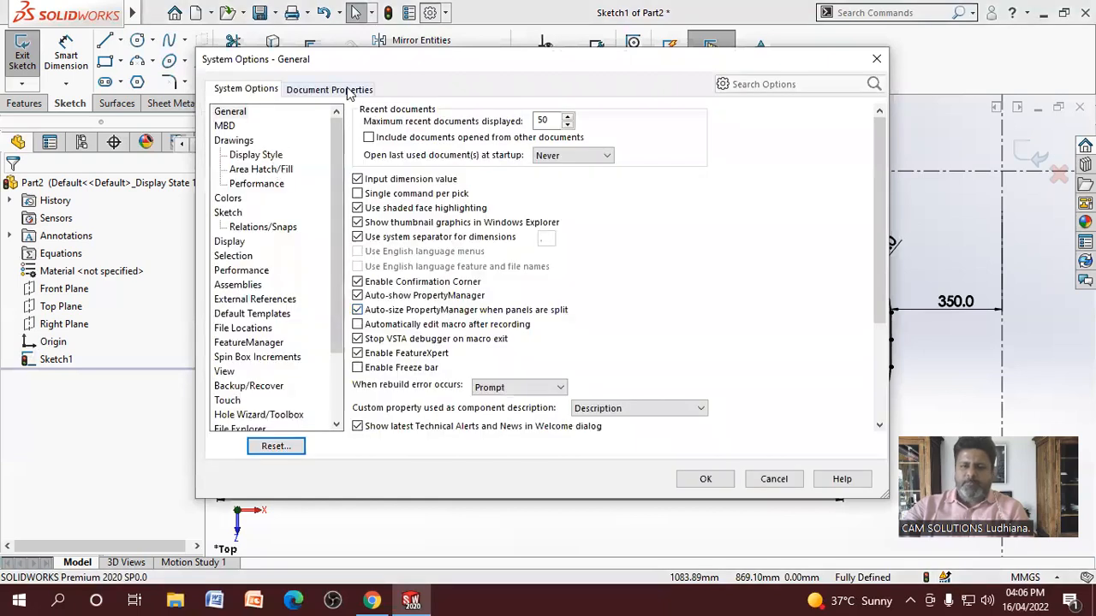
{"action": "left_click", "coordinate": [348, 91]}
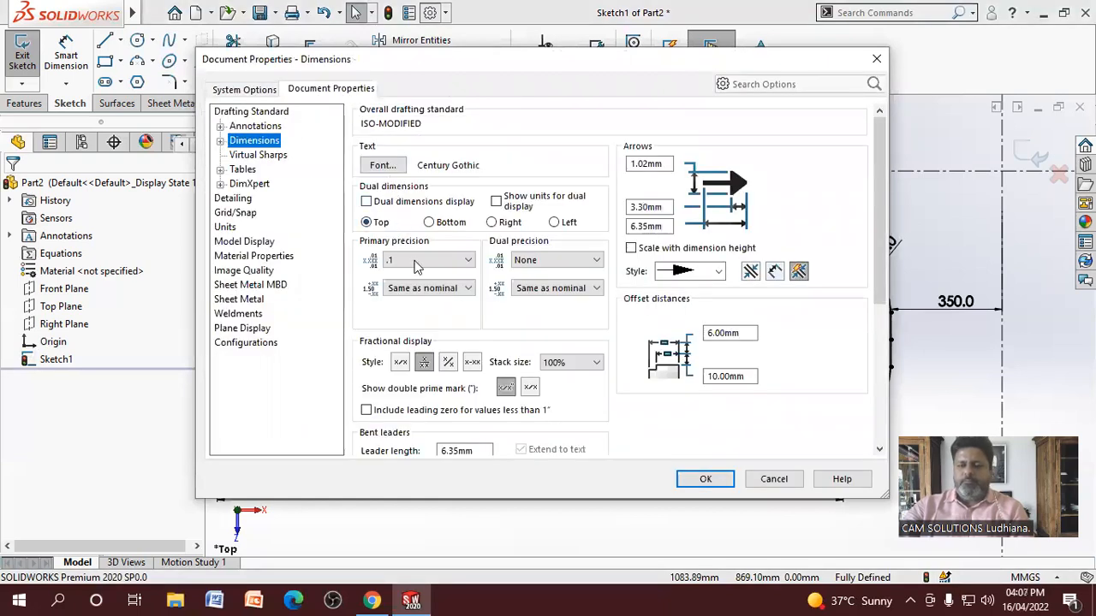
{"action": "left_click", "coordinate": [415, 260]}
{"action": "left_click", "coordinate": [410, 300]}
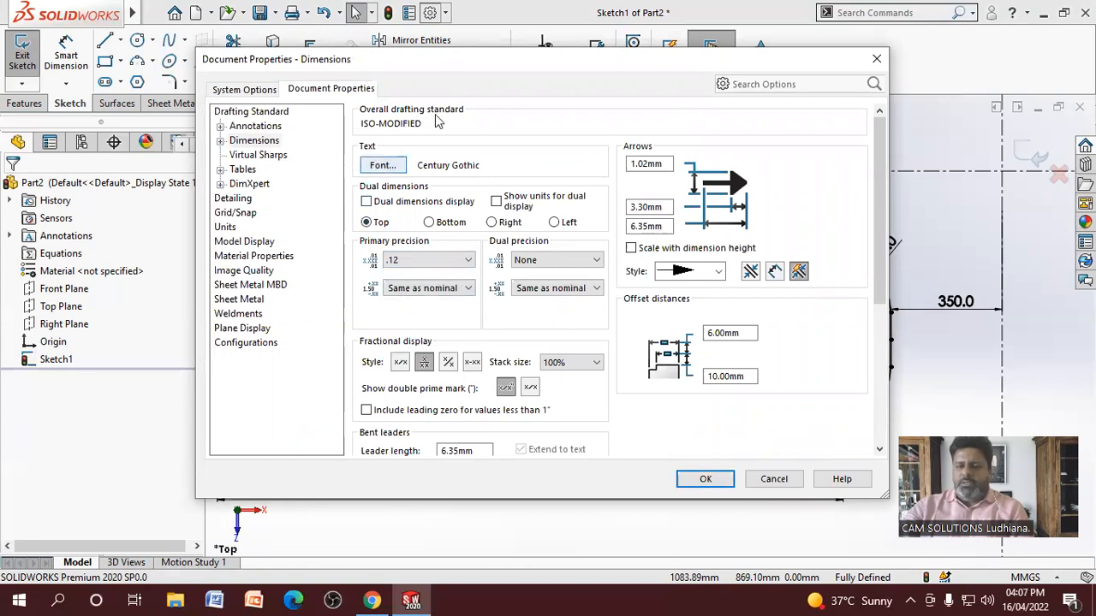
Set the dimension text height to 9 points in the Century Gothic font and apply the document properties
{"action": "left_click_drag", "start_coordinate": [476, 65], "coordinate": [751, 50]}
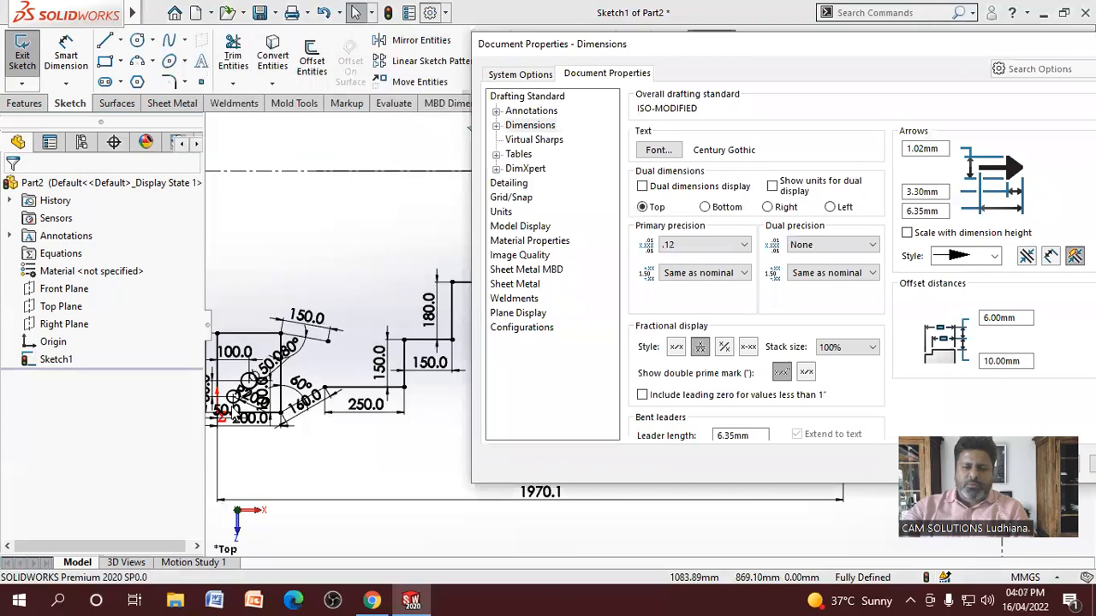
{"action": "left_click", "coordinate": [658, 151]}
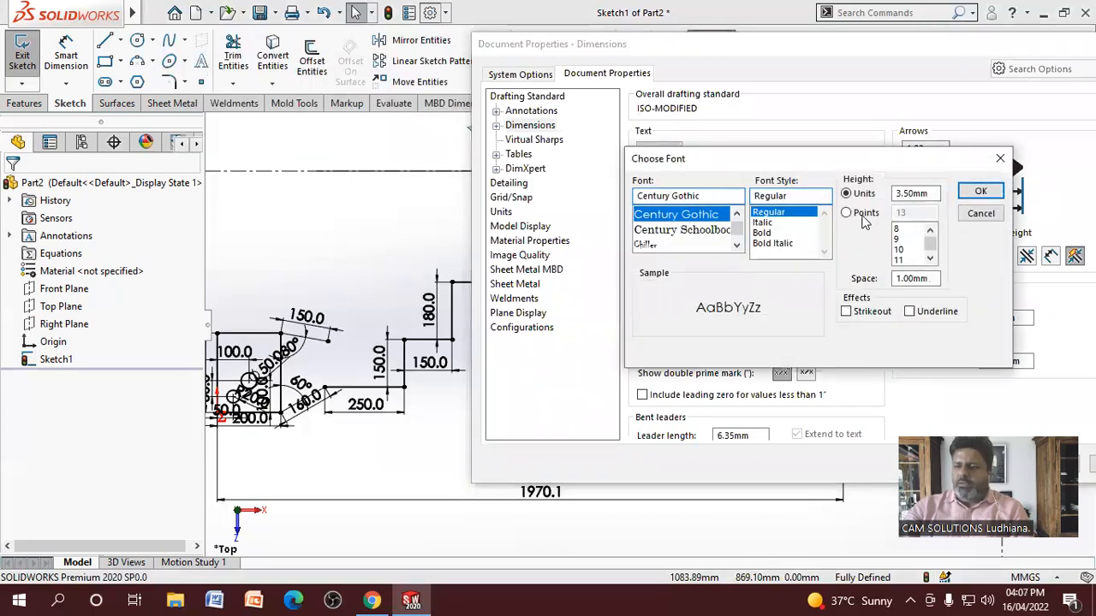
{"action": "left_click", "coordinate": [847, 213]}
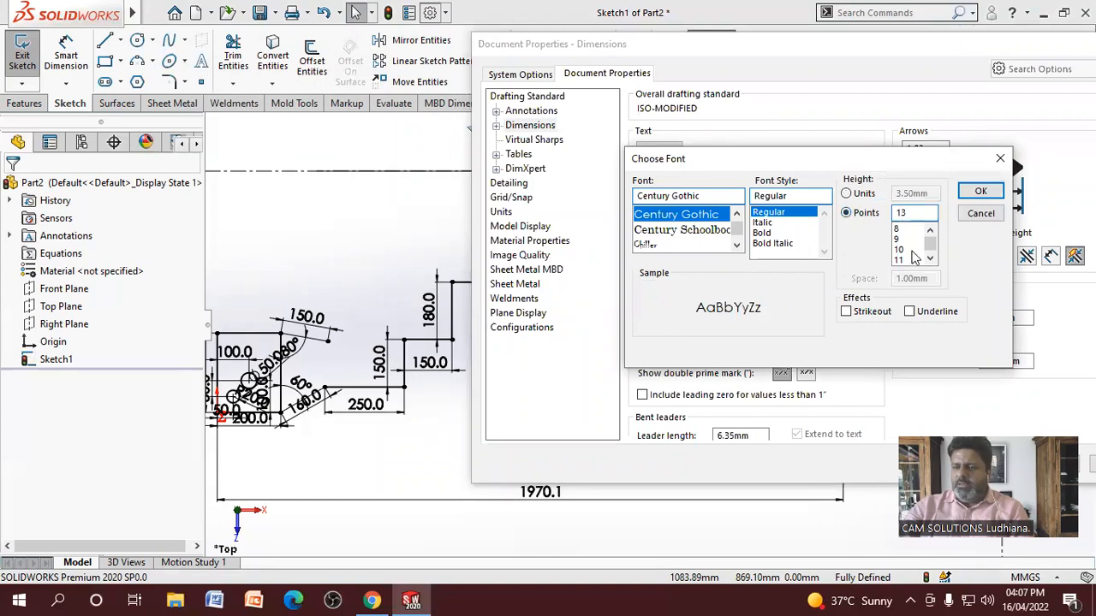
{"action": "left_click", "coordinate": [900, 240]}
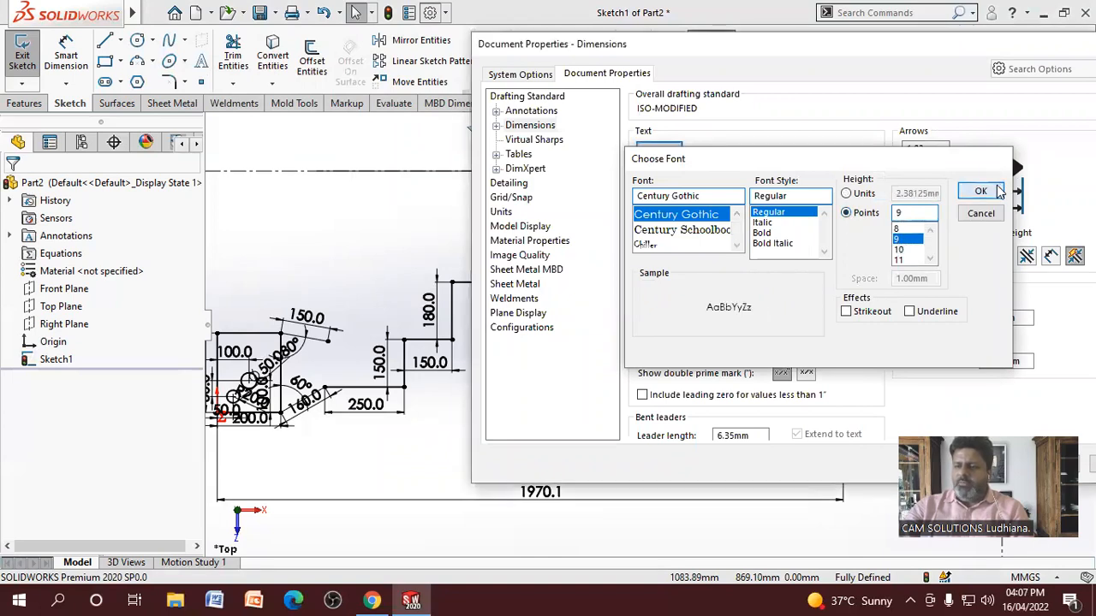
{"action": "left_click", "coordinate": [981, 191]}
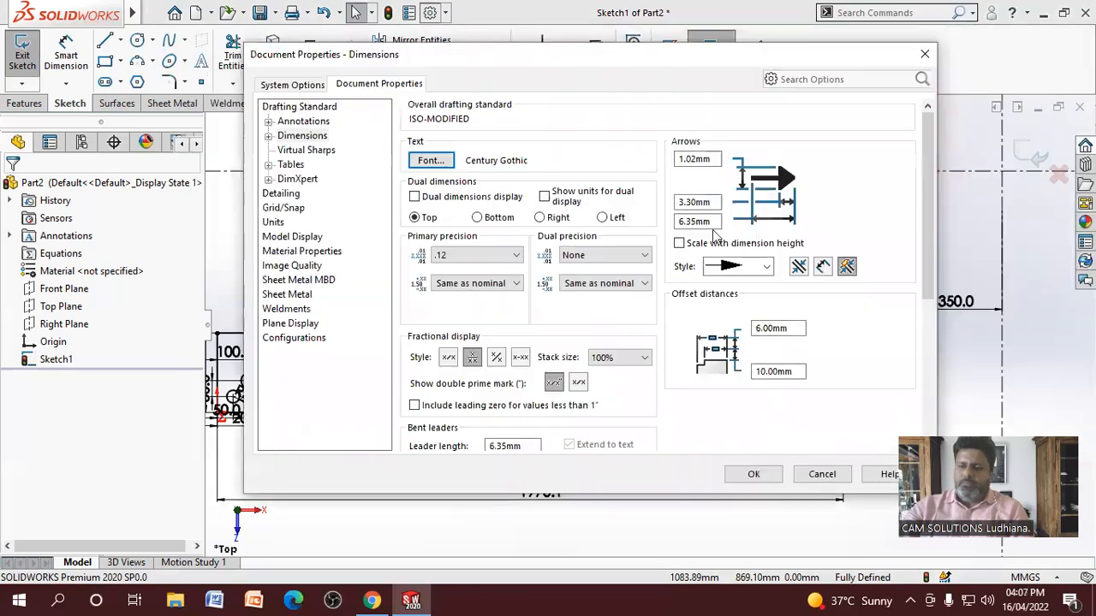
{"action": "left_click", "coordinate": [749, 475]}
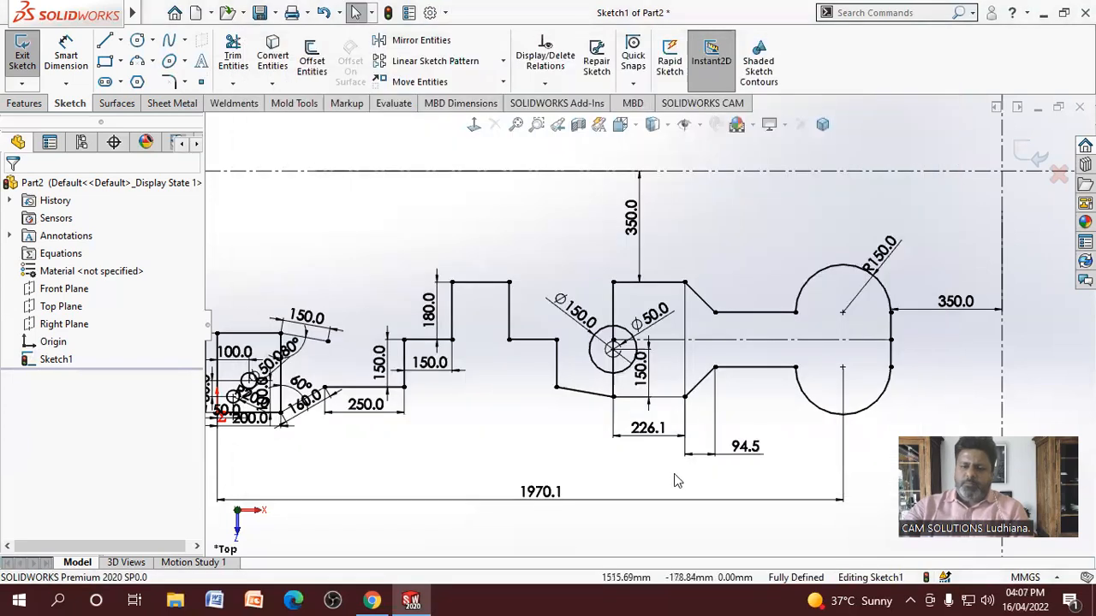
Set the document's dimension text height to 14 points in the Century Gothic font and apply the document properties
{"action": "scroll", "coordinate": [519, 444], "scroll_direction": "up", "scroll_amount": 2}
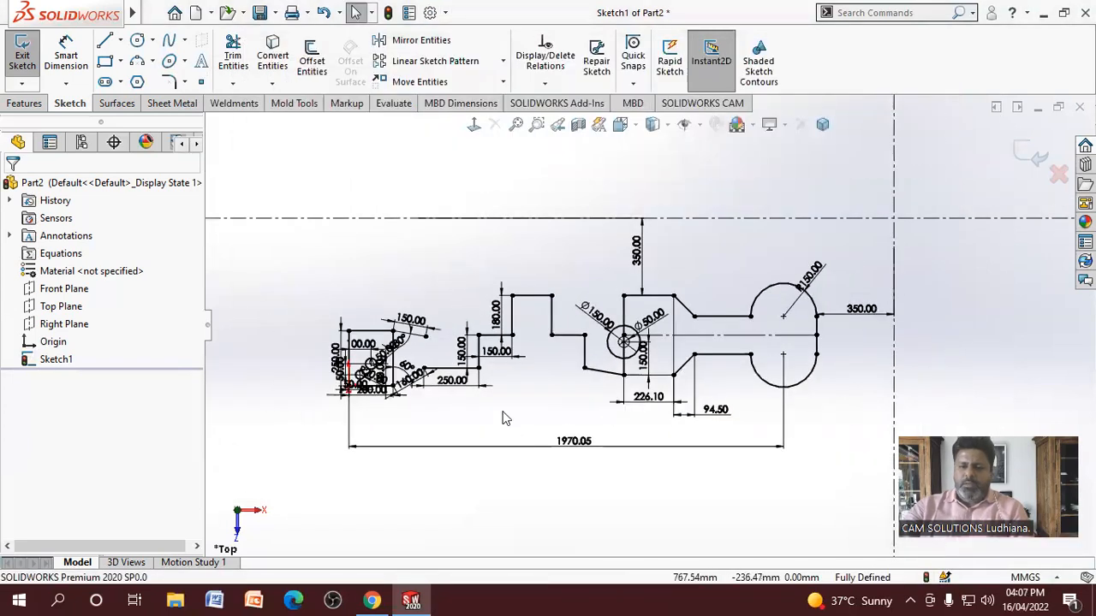
{"action": "scroll", "coordinate": [437, 381], "scroll_direction": "down", "scroll_amount": 3}
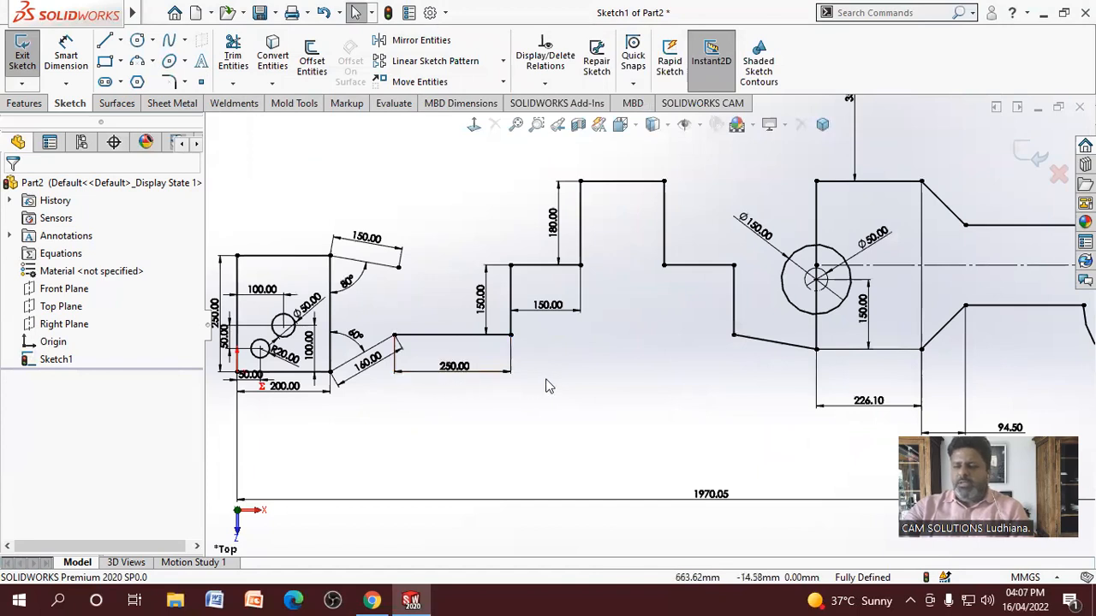
{"action": "scroll", "coordinate": [626, 298], "scroll_direction": "up", "scroll_amount": 2}
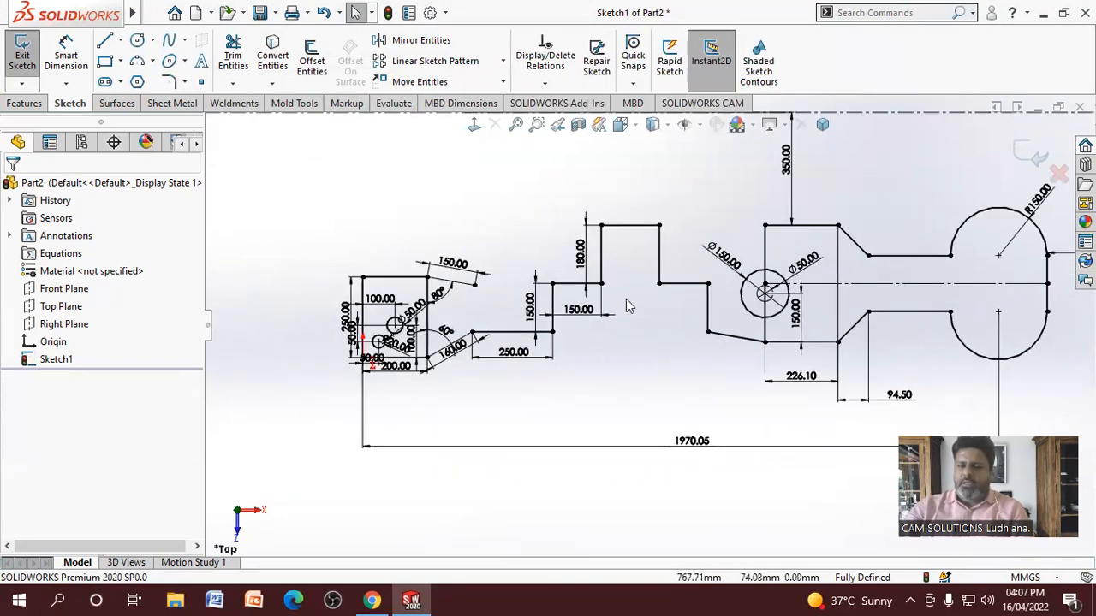
{"action": "scroll", "coordinate": [613, 292], "scroll_direction": "down", "scroll_amount": 2}
{"action": "left_click", "coordinate": [430, 12]}
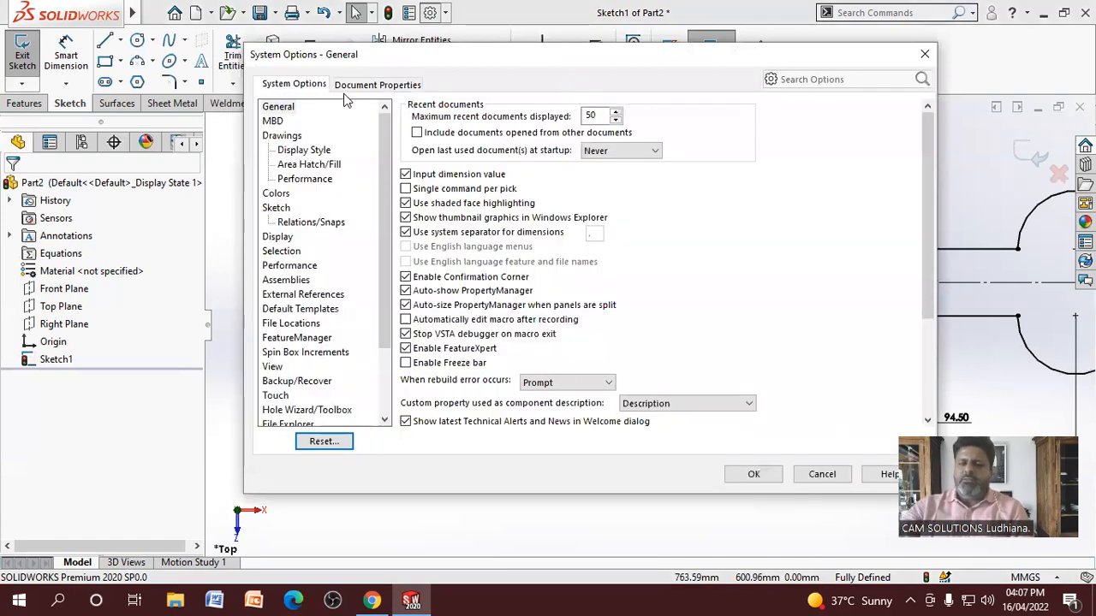
{"action": "left_click", "coordinate": [356, 84]}
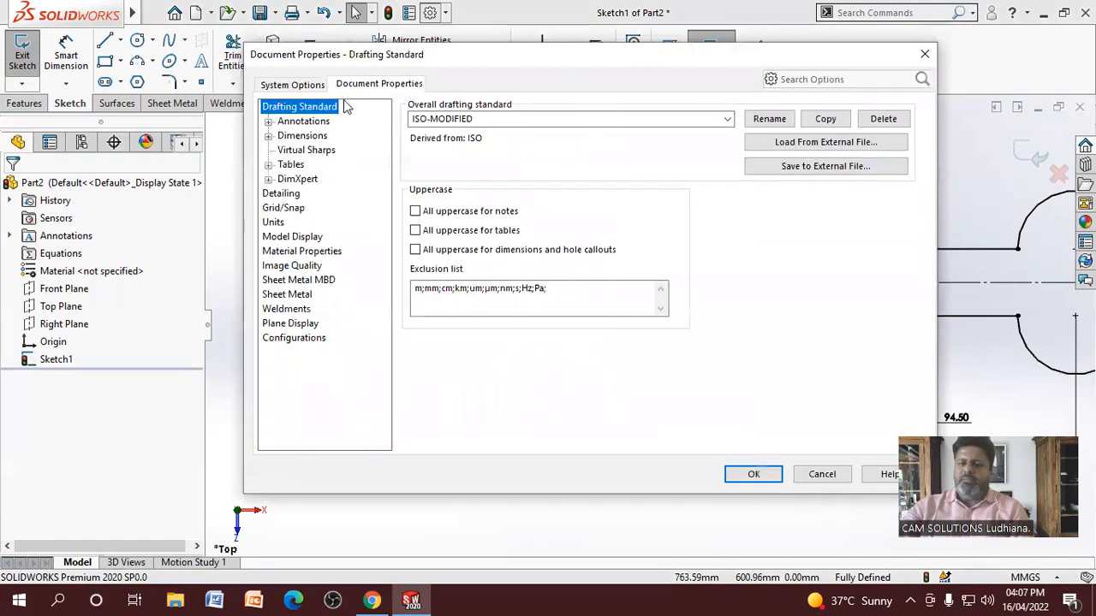
{"action": "left_click", "coordinate": [303, 135]}
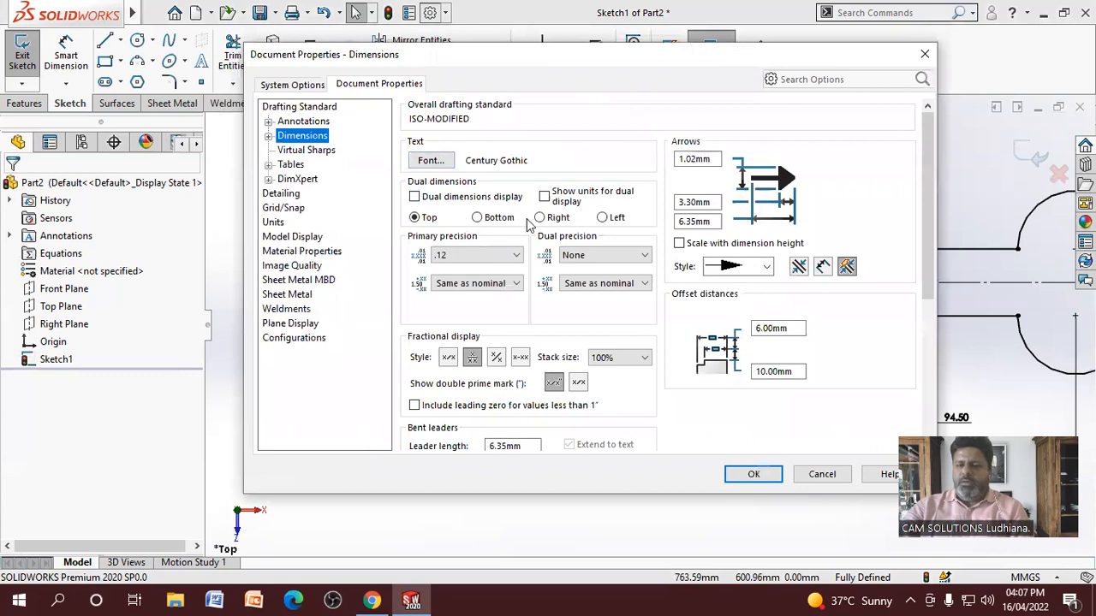
{"action": "left_click", "coordinate": [430, 161]}
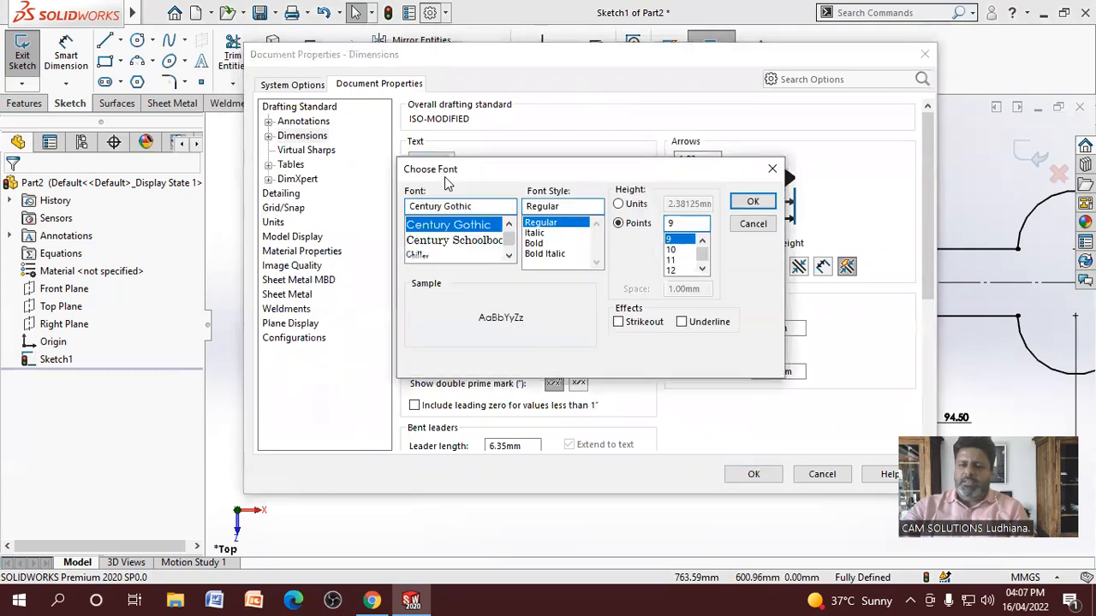
{"action": "left_click", "coordinate": [703, 269]}
{"action": "left_click", "coordinate": [703, 270]}
{"action": "left_click", "coordinate": [675, 260]}
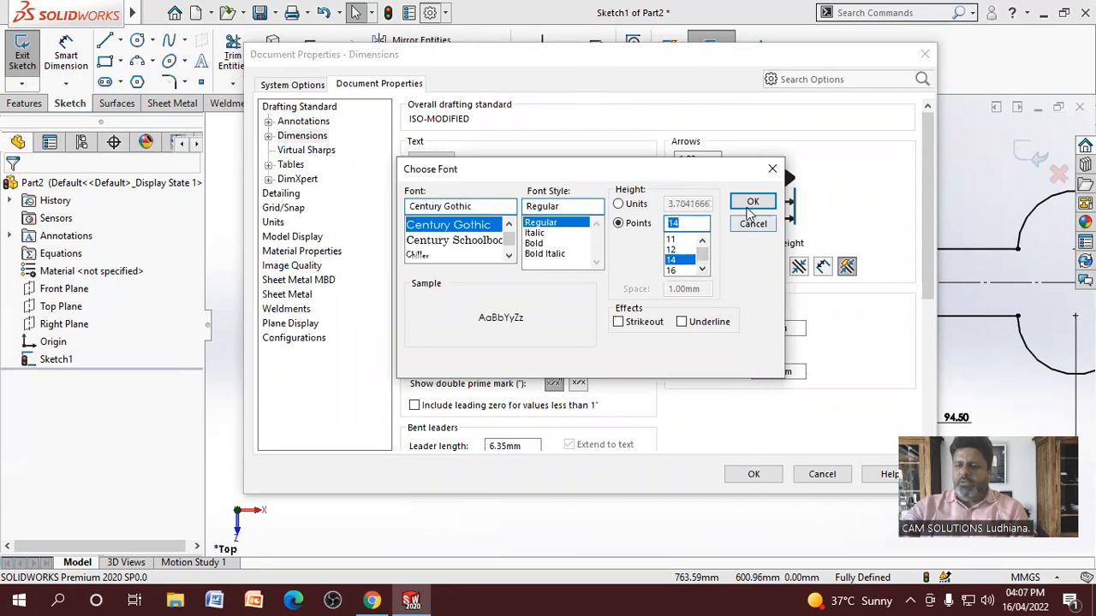
{"action": "left_click", "coordinate": [753, 203]}
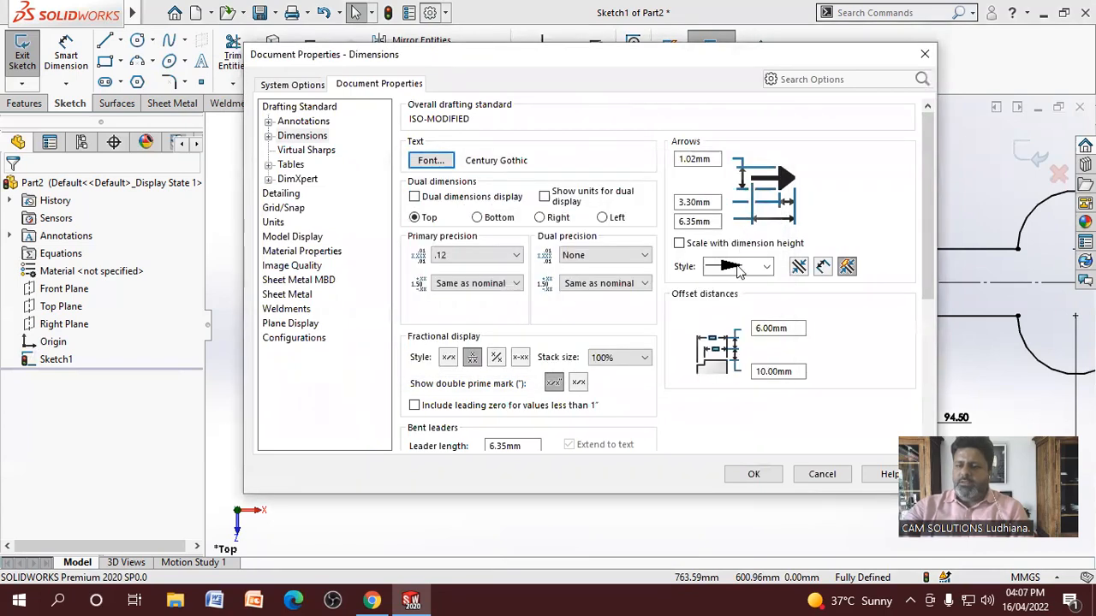
{"action": "left_click", "coordinate": [754, 475]}
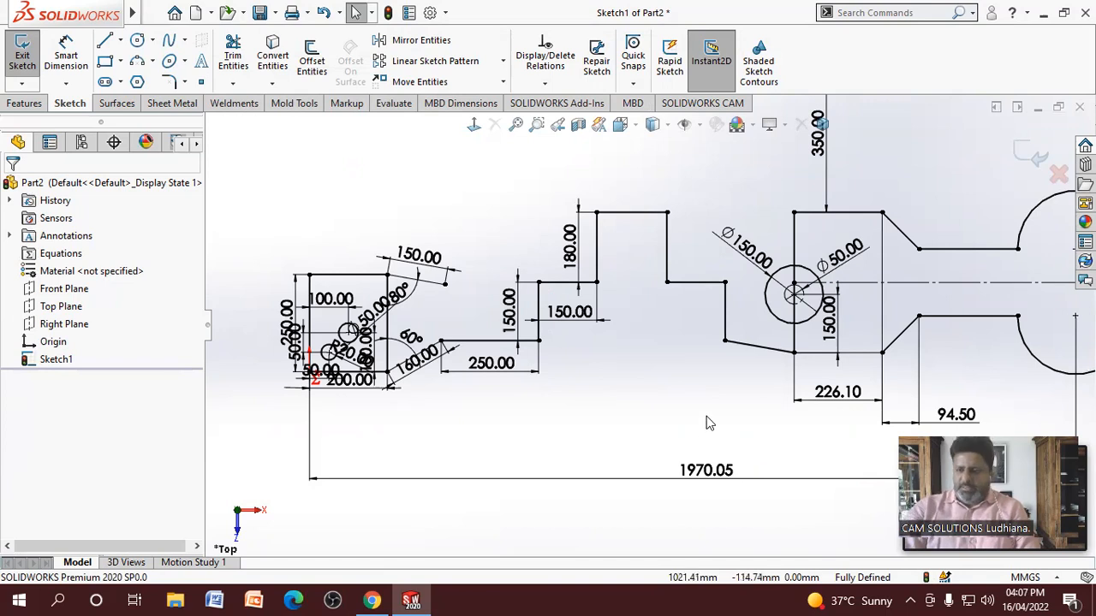
Sketch a vertical line 3in long upward from the upper-left corner of the stepped profile's highest step
{"action": "key", "text": "z"}
{"action": "scroll", "coordinate": [625, 228], "scroll_direction": "down", "scroll_amount": 5}
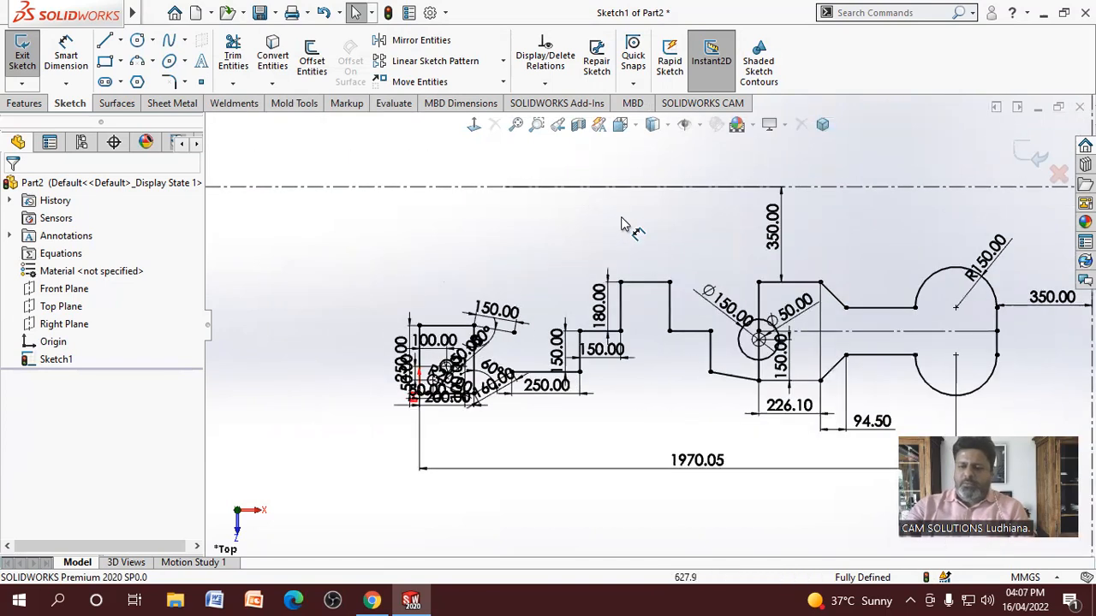
{"action": "right_click", "coordinate": [468, 274]}
{"action": "left_click", "coordinate": [440, 317]}
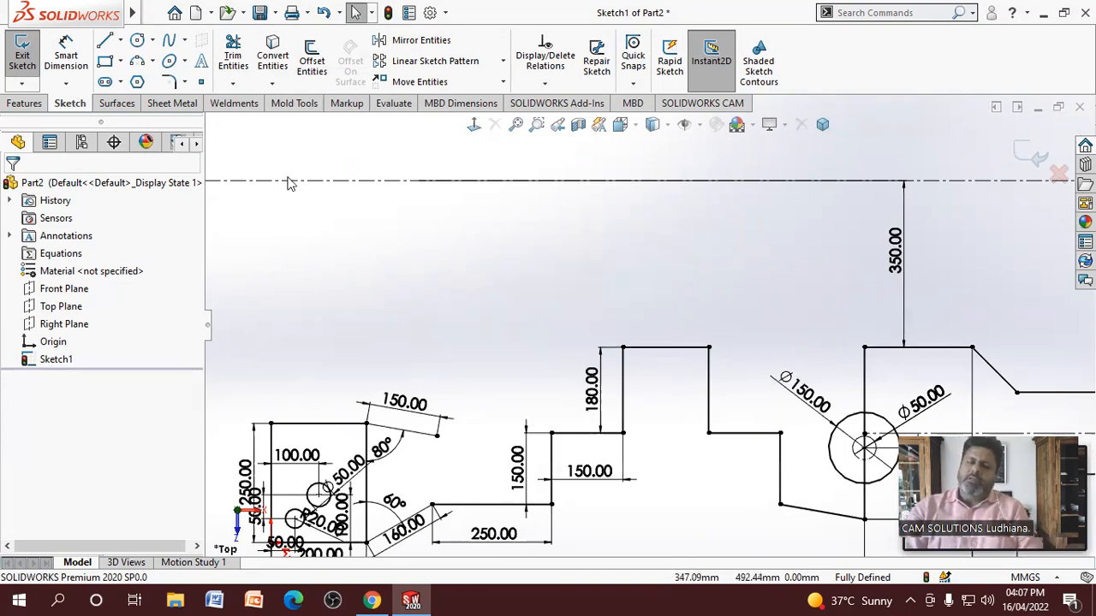
{"action": "left_click", "coordinate": [105, 40]}
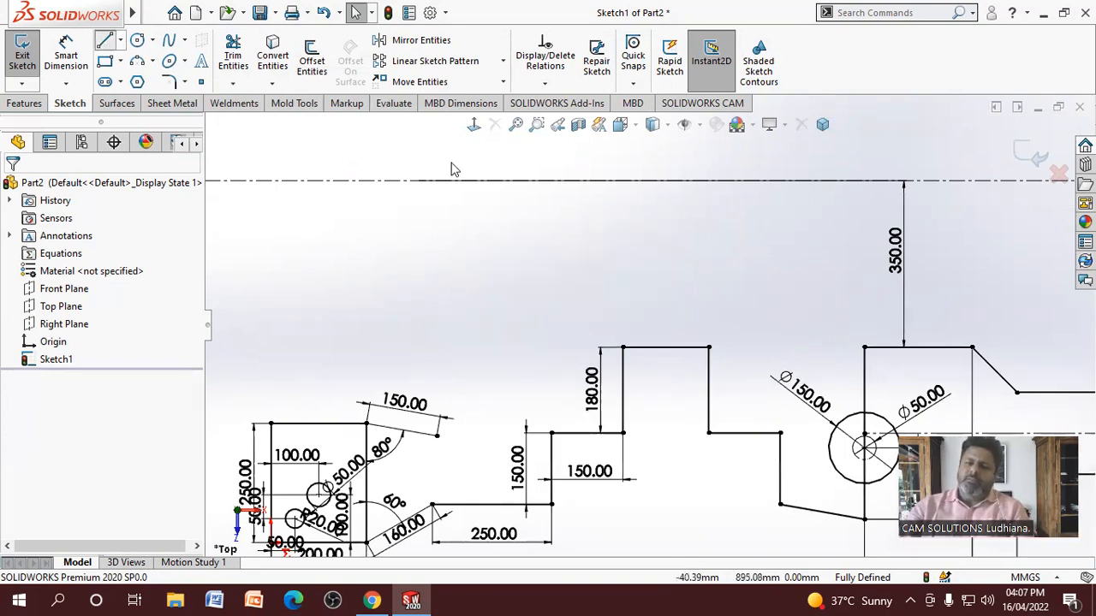
{"action": "left_click", "coordinate": [622, 347]}
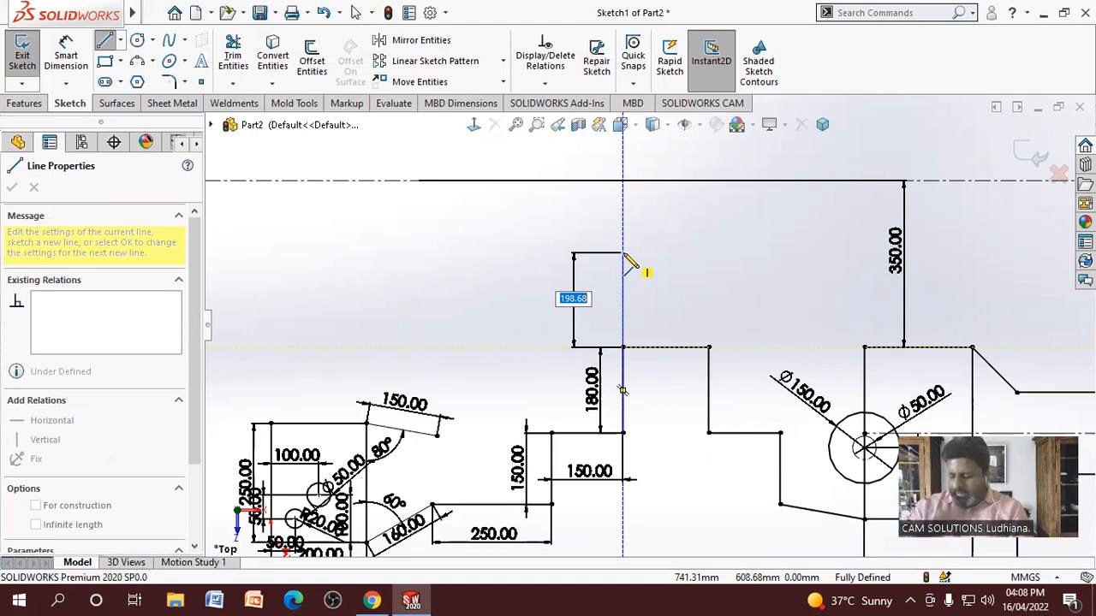
{"action": "key", "text": "BackSpace"}
{"action": "type", "text": "3in"}
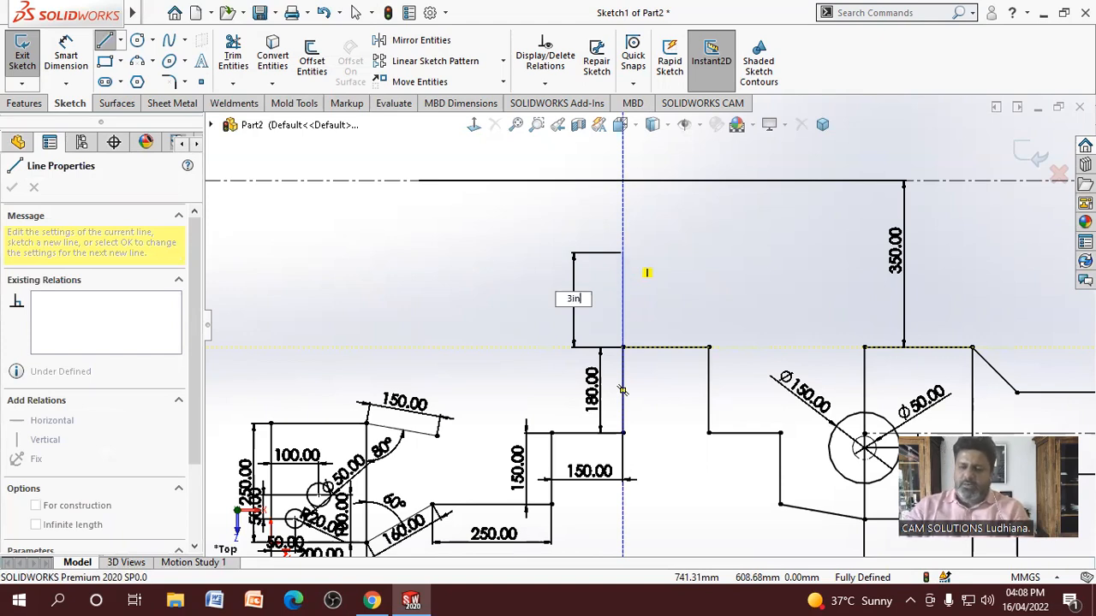
{"action": "key", "text": "Return"}
{"action": "right_click", "coordinate": [636, 262]}
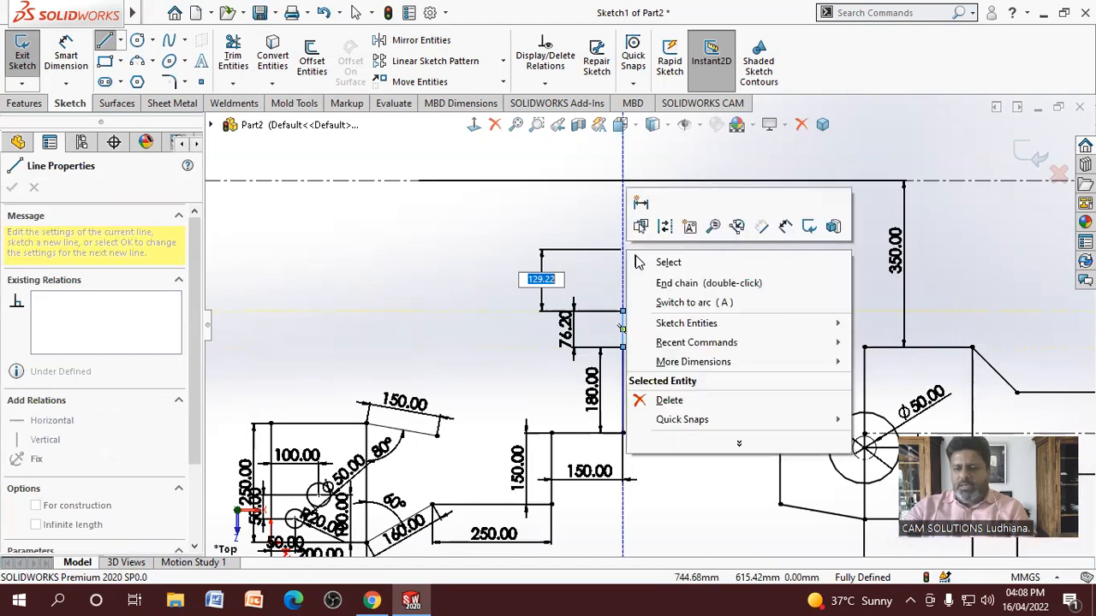
{"action": "left_click", "coordinate": [651, 262]}
{"action": "scroll", "coordinate": [648, 328], "scroll_direction": "down", "scroll_amount": 3}
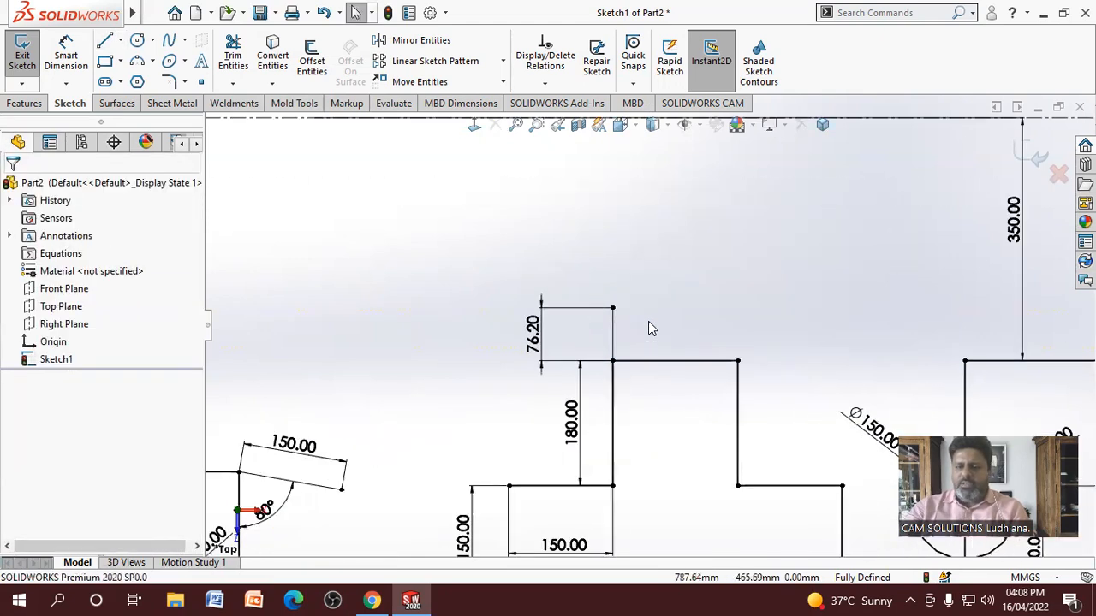
{"action": "scroll", "coordinate": [648, 328], "scroll_direction": "down", "scroll_amount": 1}
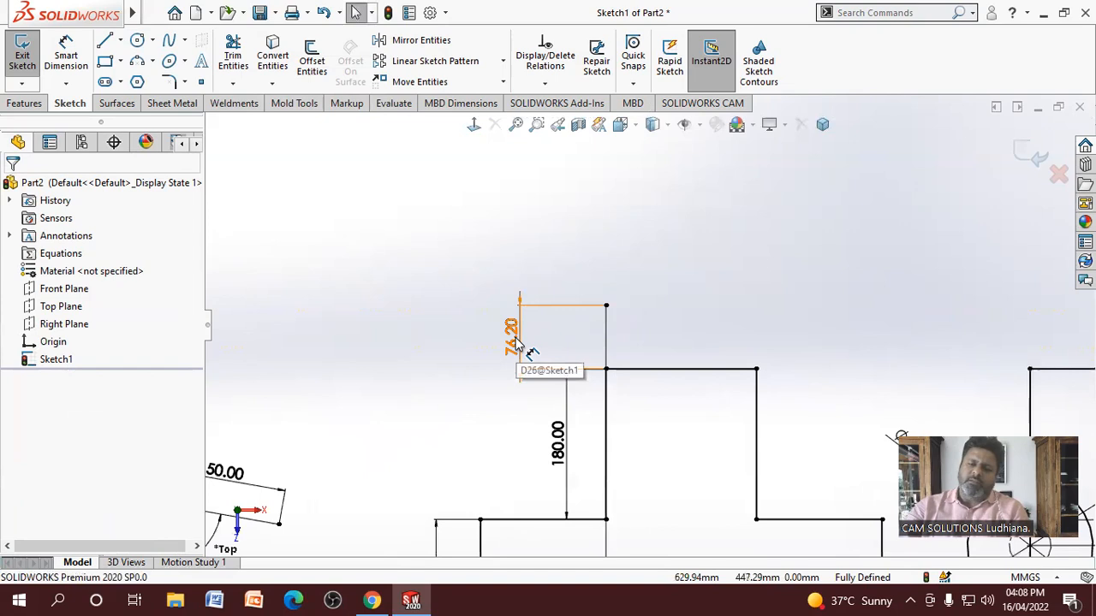
Sketch a horizontal line 2ft long to the right from the upper end of the short vertical line
{"action": "left_click", "coordinate": [106, 44]}
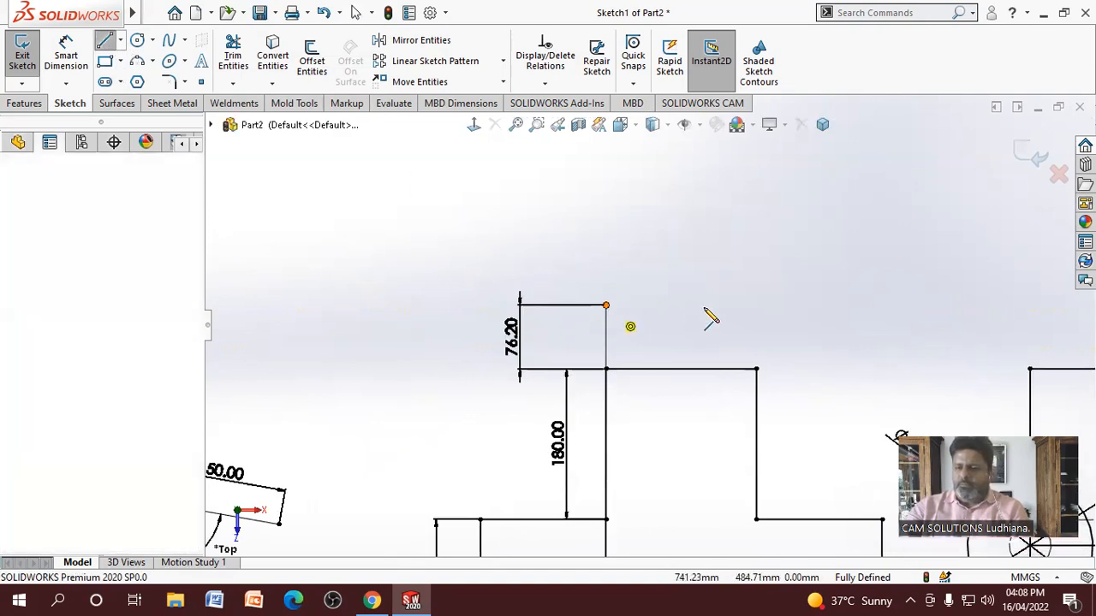
{"action": "left_click", "coordinate": [605, 304]}
{"action": "type", "text": "2"}
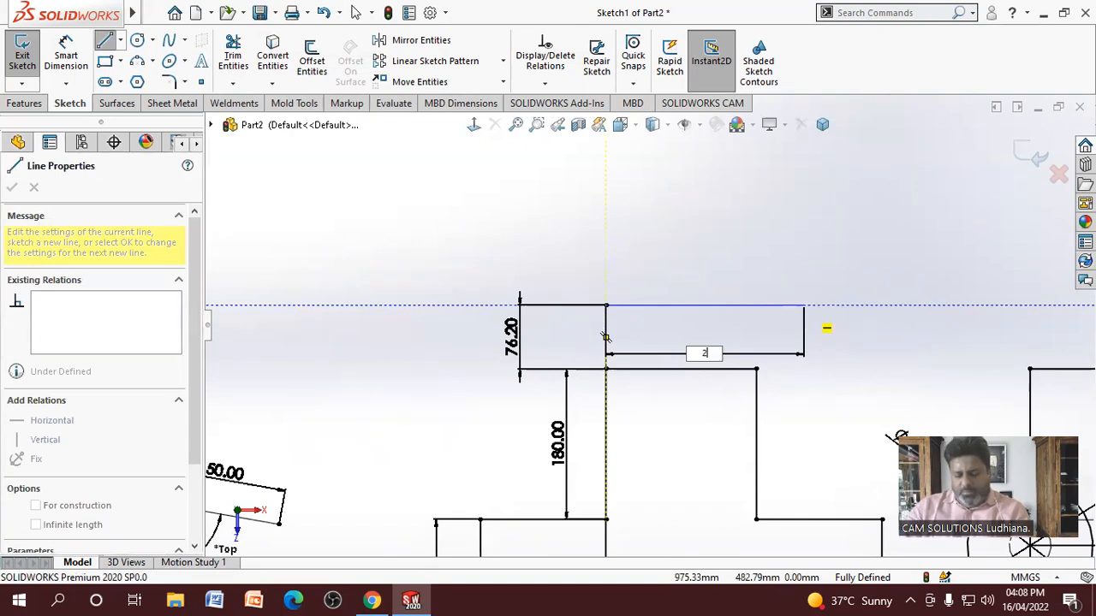
{"action": "type", "text": "fe"}
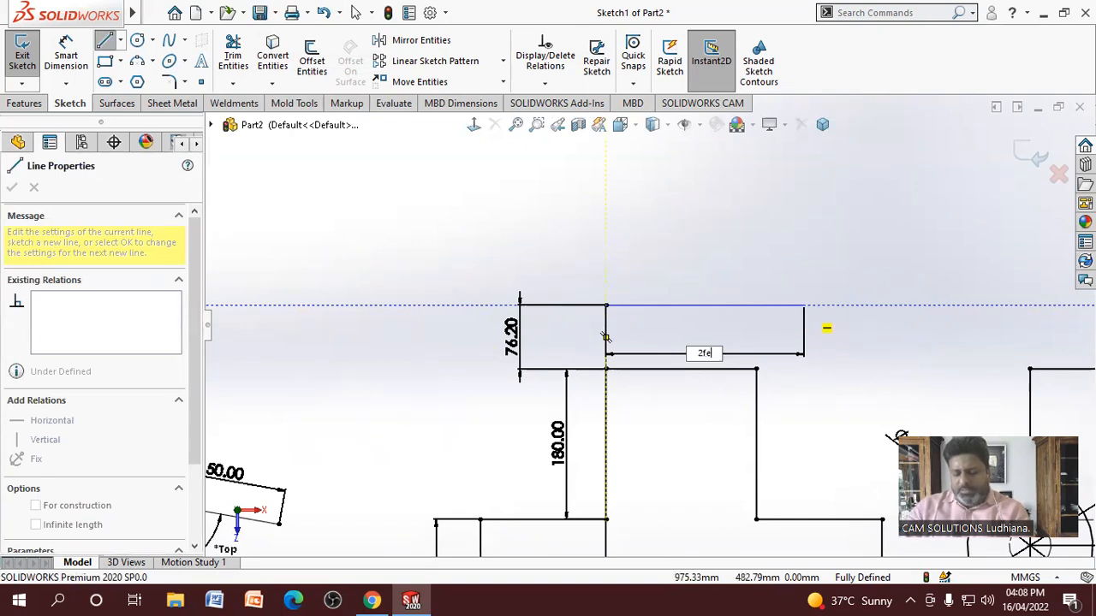
{"action": "key", "text": "BackSpace"}
{"action": "type", "text": "t"}
{"action": "key", "text": "Return"}
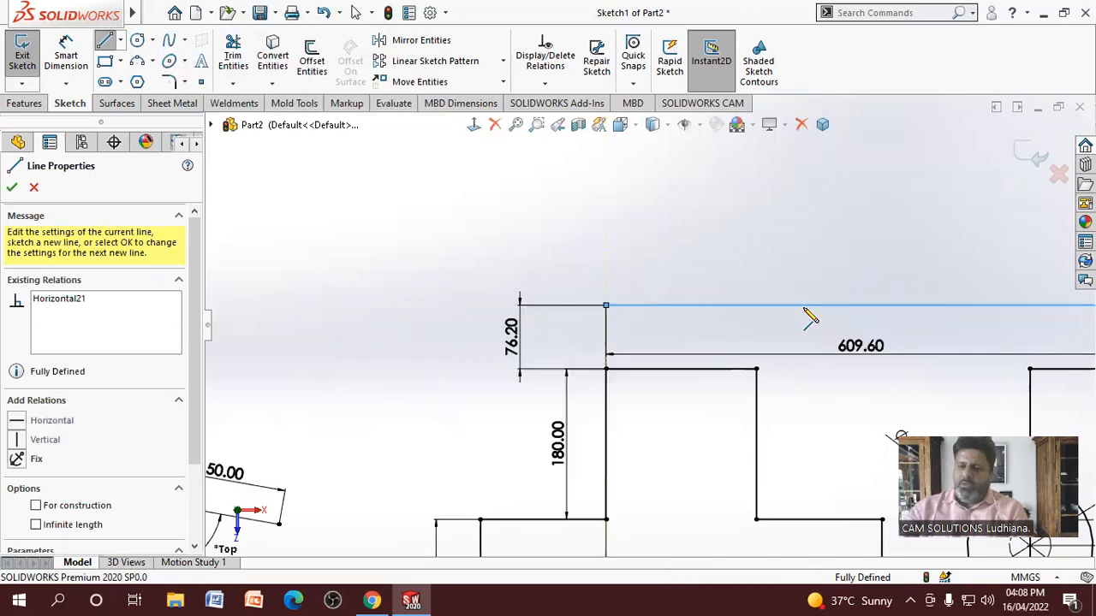
{"action": "right_click", "coordinate": [743, 267]}
{"action": "left_click", "coordinate": [753, 275]}
{"action": "scroll", "coordinate": [720, 274], "scroll_direction": "up", "scroll_amount": 4}
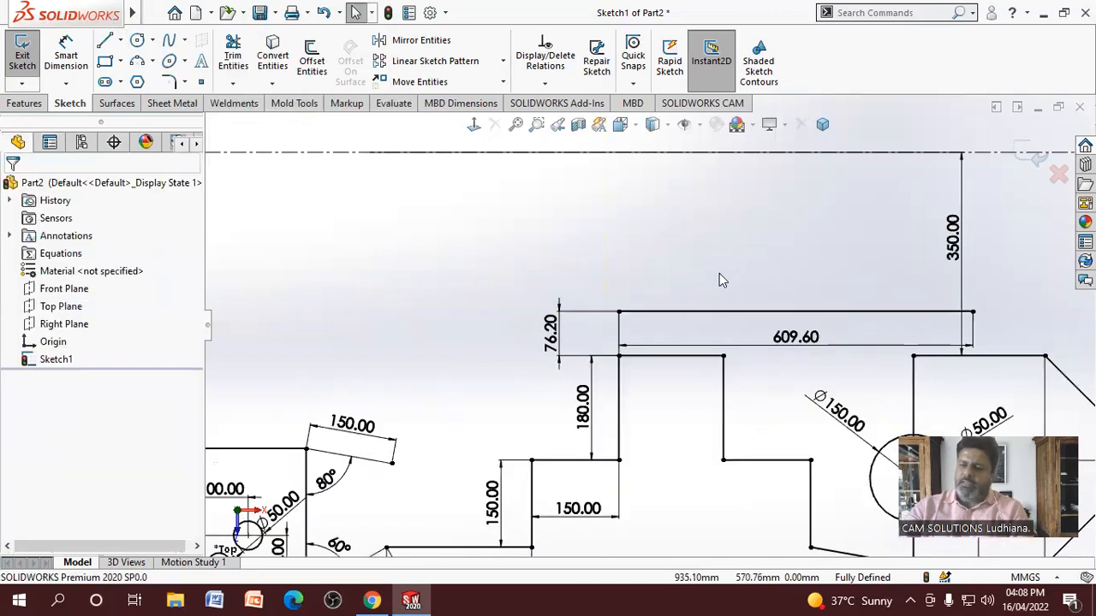
Move the horizontal centerline's distance dimension beyond the new horizontal line's right end and that line's length dimension above it
{"action": "scroll", "coordinate": [890, 278], "scroll_direction": "down", "scroll_amount": 1}
{"action": "left_click_drag", "start_coordinate": [885, 282], "coordinate": [933, 278]}
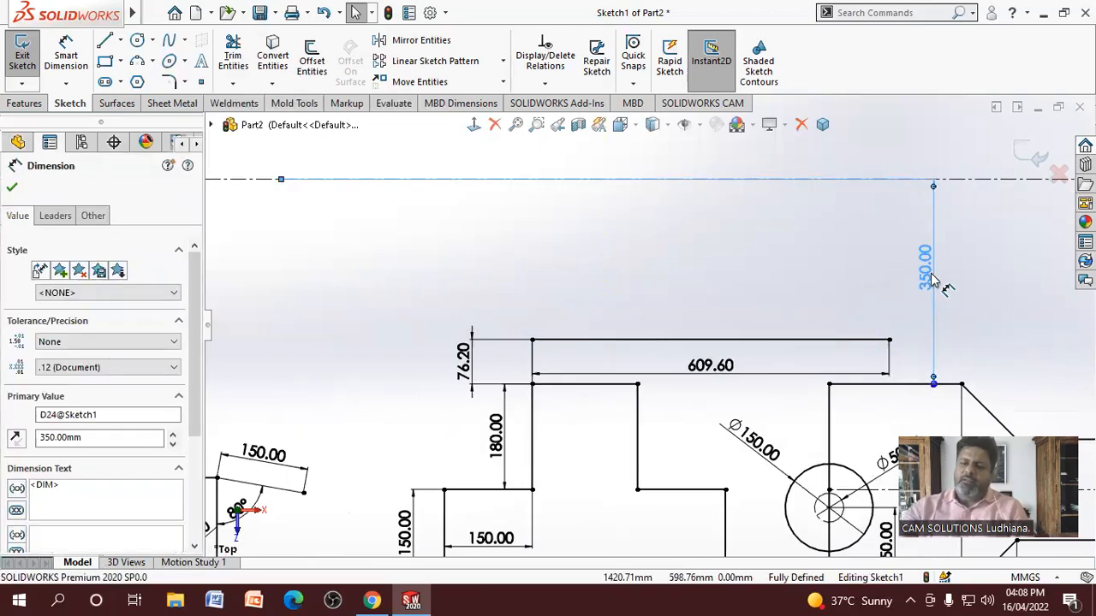
{"action": "left_click", "coordinate": [271, 225]}
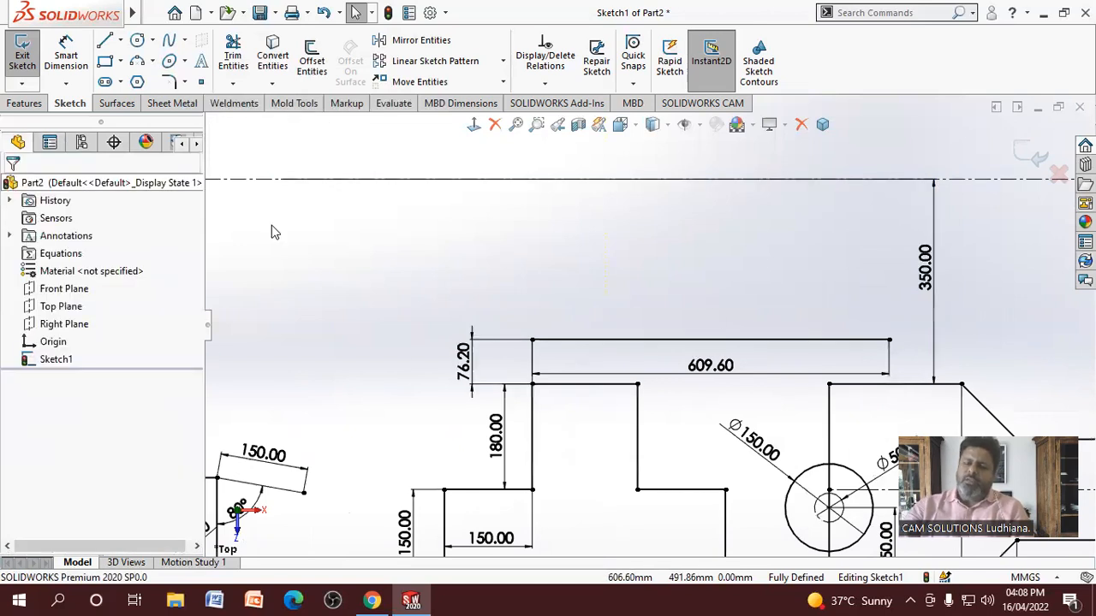
{"action": "left_click_drag", "start_coordinate": [710, 366], "coordinate": [704, 306]}
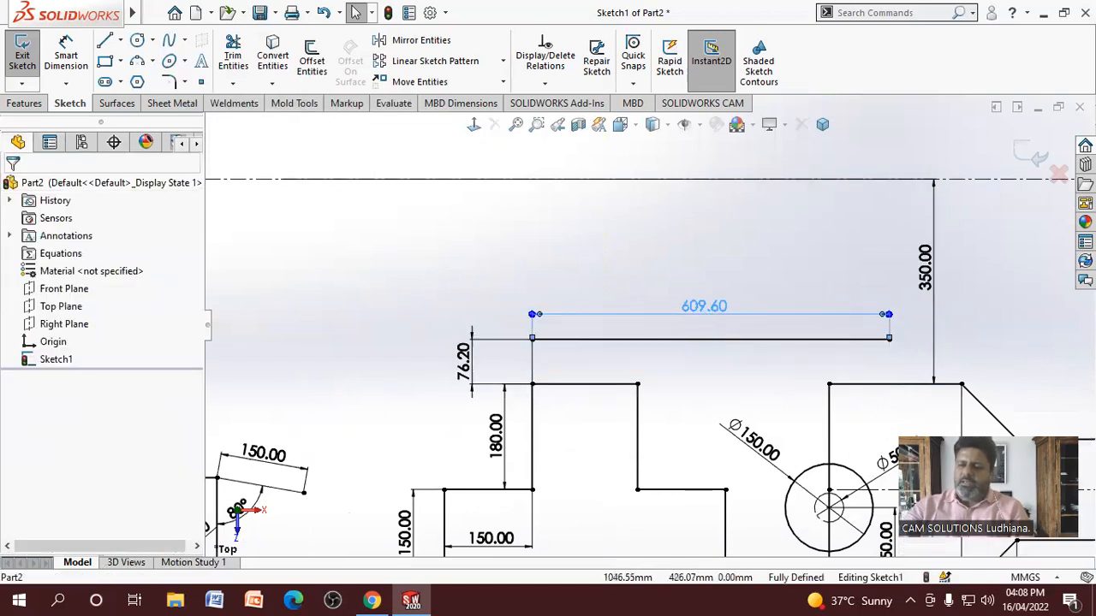
{"action": "left_click", "coordinate": [698, 374]}
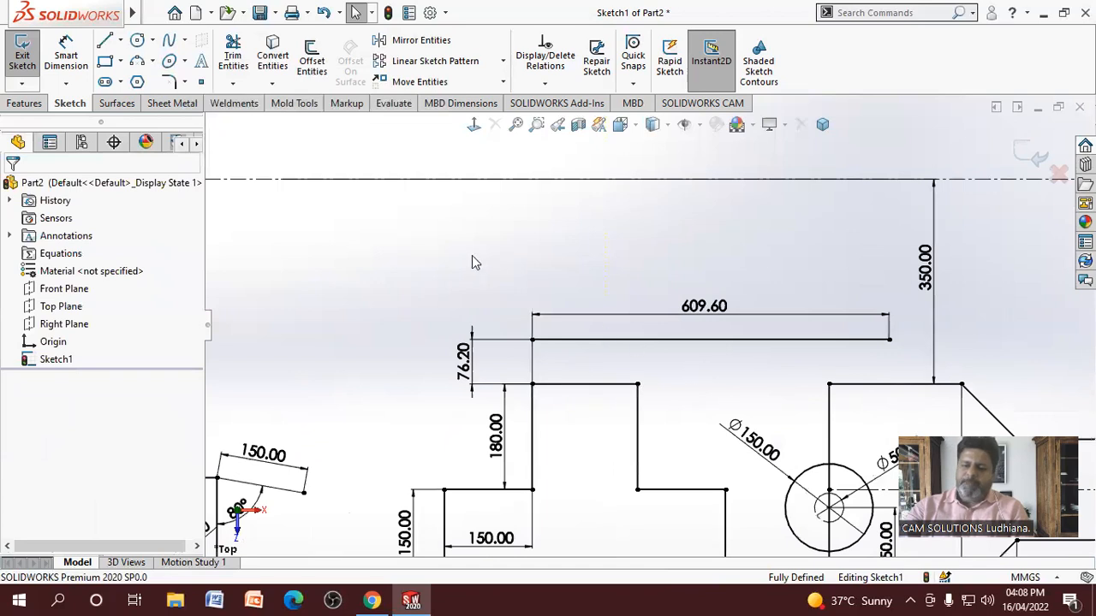
Examine the dimensioned sketch from the stepped profile to the rounded end and the infinite centerlines
{"action": "scroll", "coordinate": [472, 255], "scroll_direction": "up", "scroll_amount": 3}
{"action": "scroll", "coordinate": [409, 285], "scroll_direction": "down", "scroll_amount": 2}
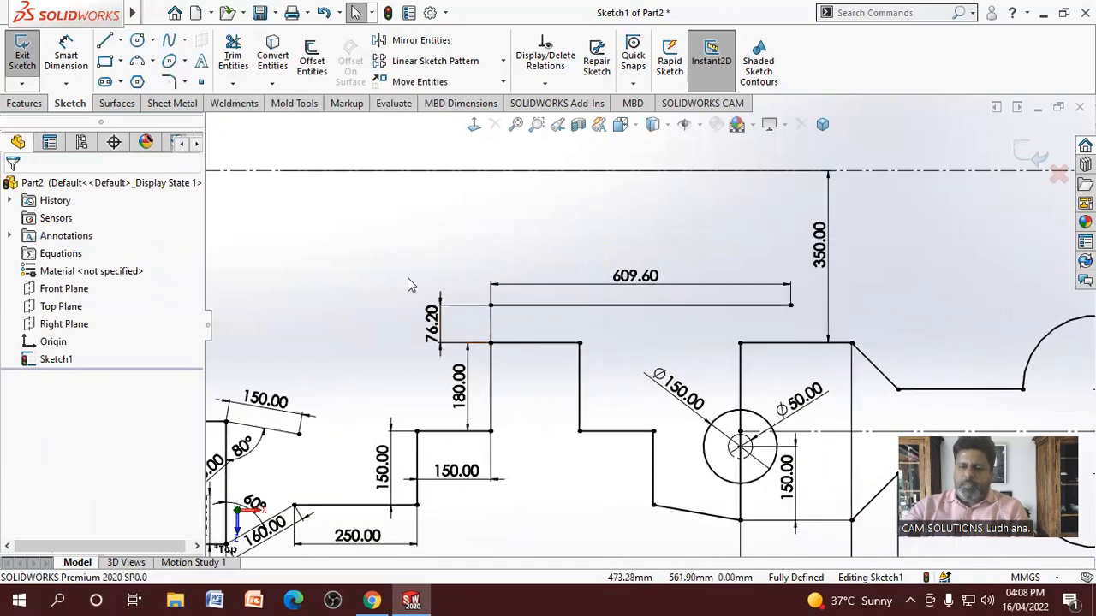
{"action": "scroll", "coordinate": [408, 286], "scroll_direction": "up", "scroll_amount": 3}
{"action": "scroll", "coordinate": [548, 286], "scroll_direction": "down", "scroll_amount": 2}
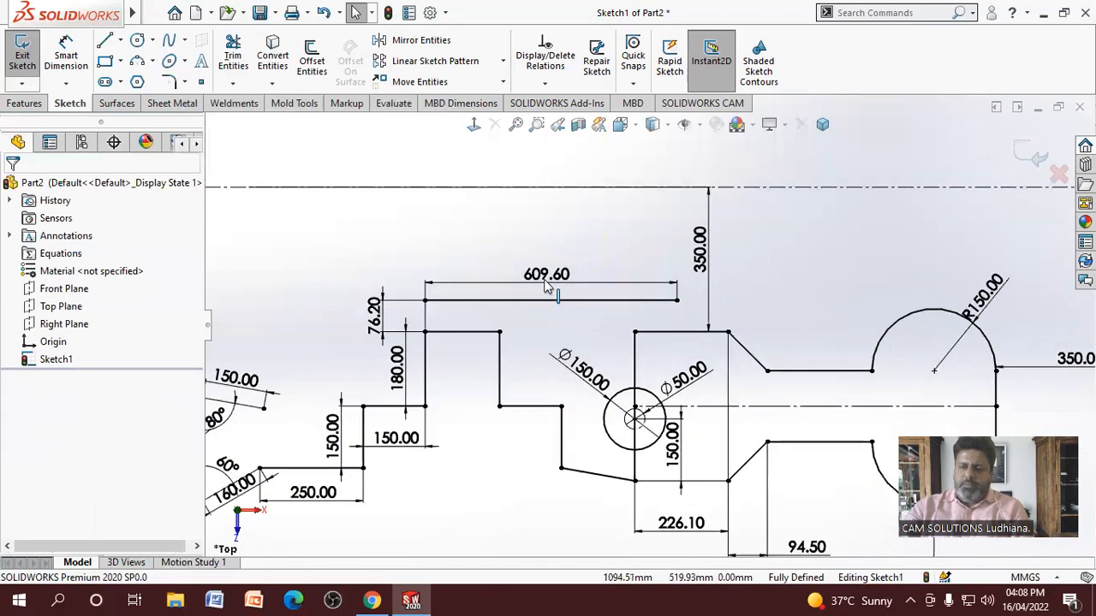
{"action": "scroll", "coordinate": [548, 287], "scroll_direction": "up", "scroll_amount": 3}
{"action": "scroll", "coordinate": [848, 428], "scroll_direction": "down", "scroll_amount": 3}
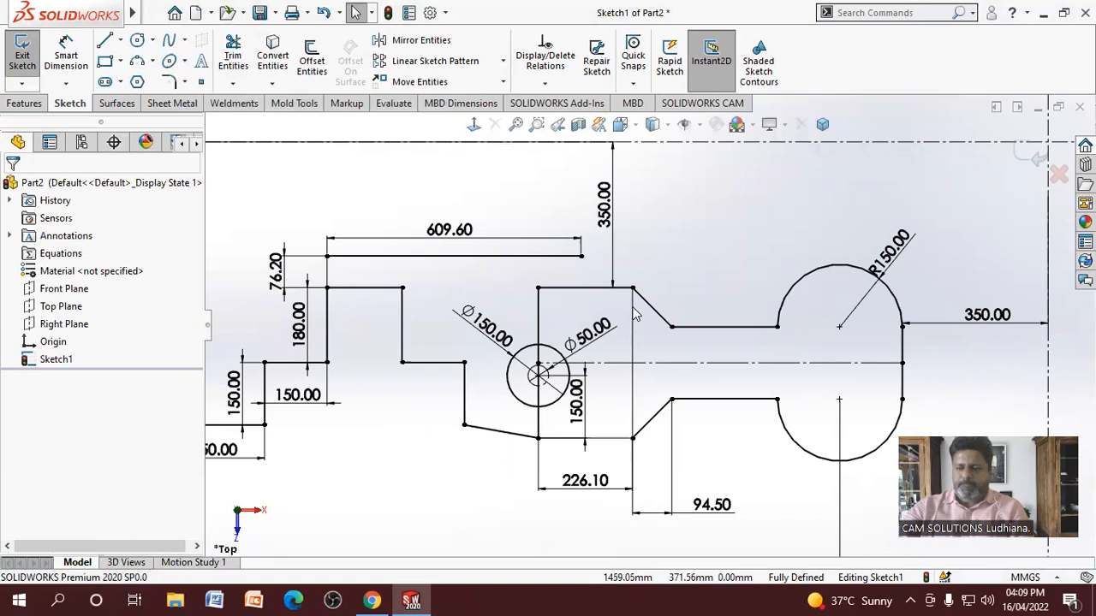
{"action": "scroll", "coordinate": [659, 317], "scroll_direction": "down", "scroll_amount": 2}
{"action": "scroll", "coordinate": [848, 298], "scroll_direction": "up", "scroll_amount": 1}
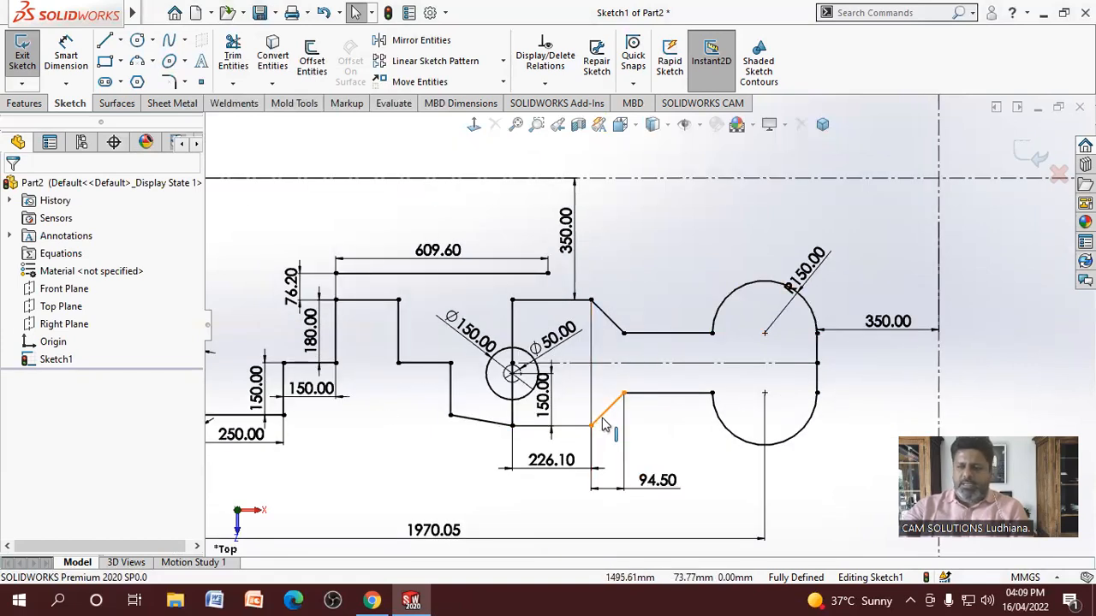
Shift the height dimension of the concentric circles' centre farther from the circles and exit the sketch
{"action": "left_click", "coordinate": [469, 348]}
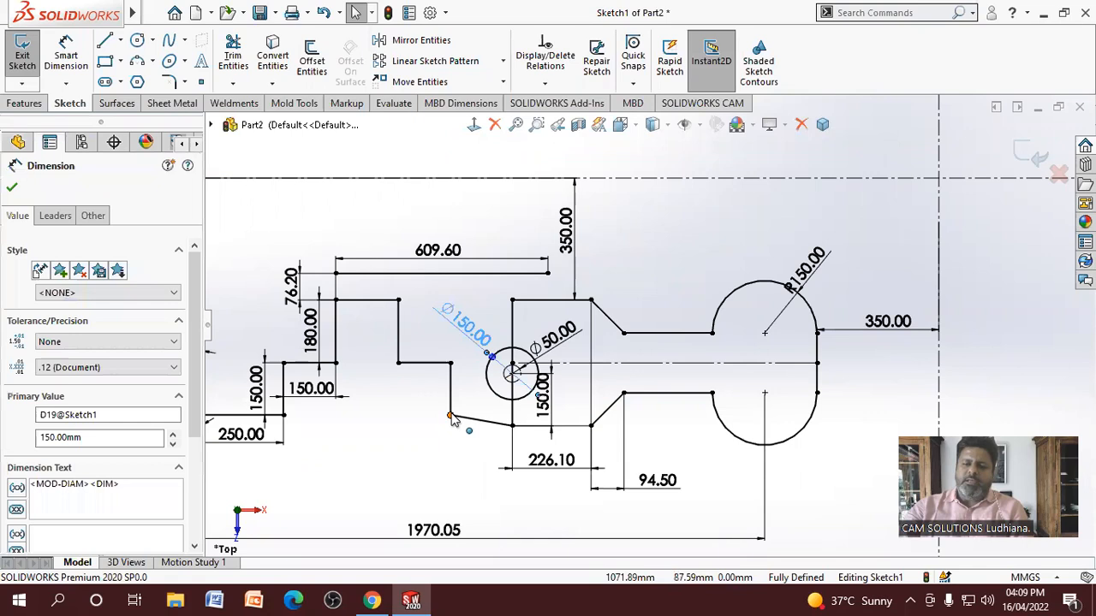
{"action": "left_click", "coordinate": [443, 452]}
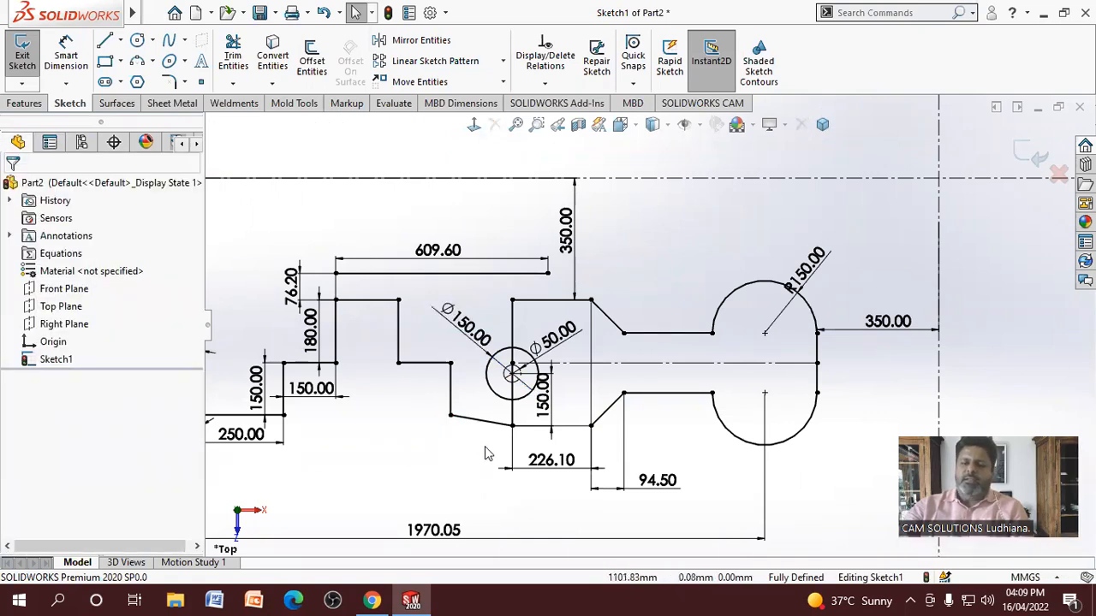
{"action": "left_click_drag", "start_coordinate": [561, 413], "coordinate": [574, 415]}
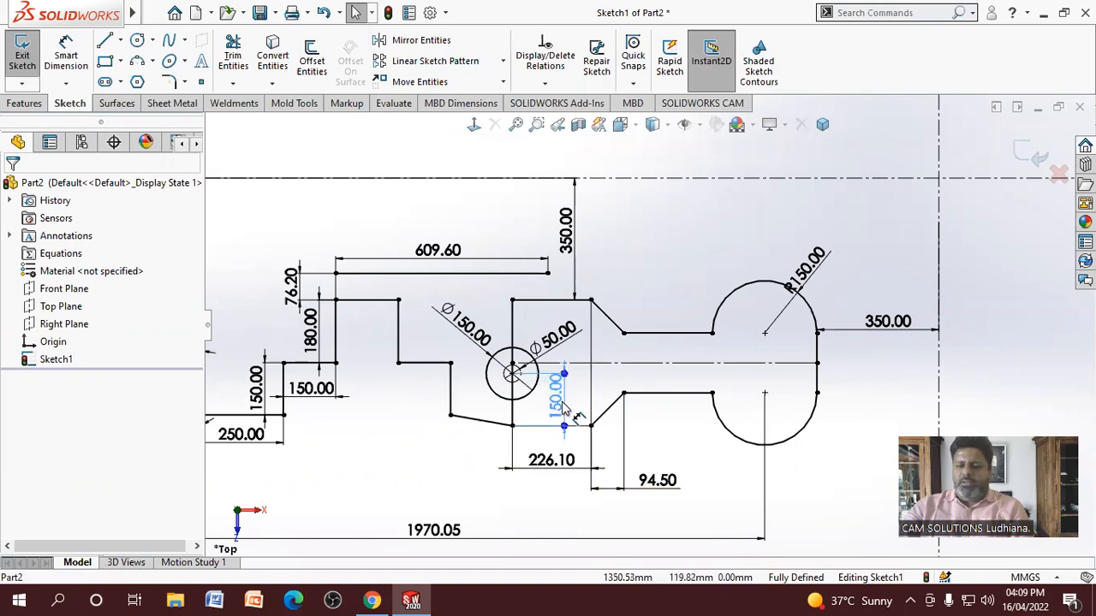
{"action": "left_click", "coordinate": [467, 465]}
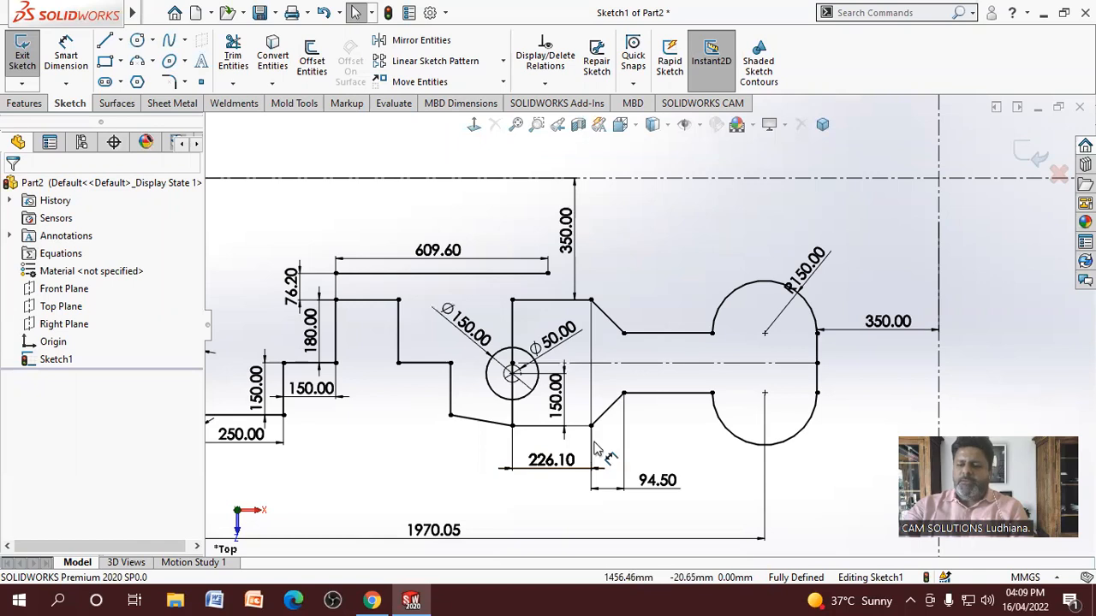
{"action": "left_click", "coordinate": [1014, 152]}
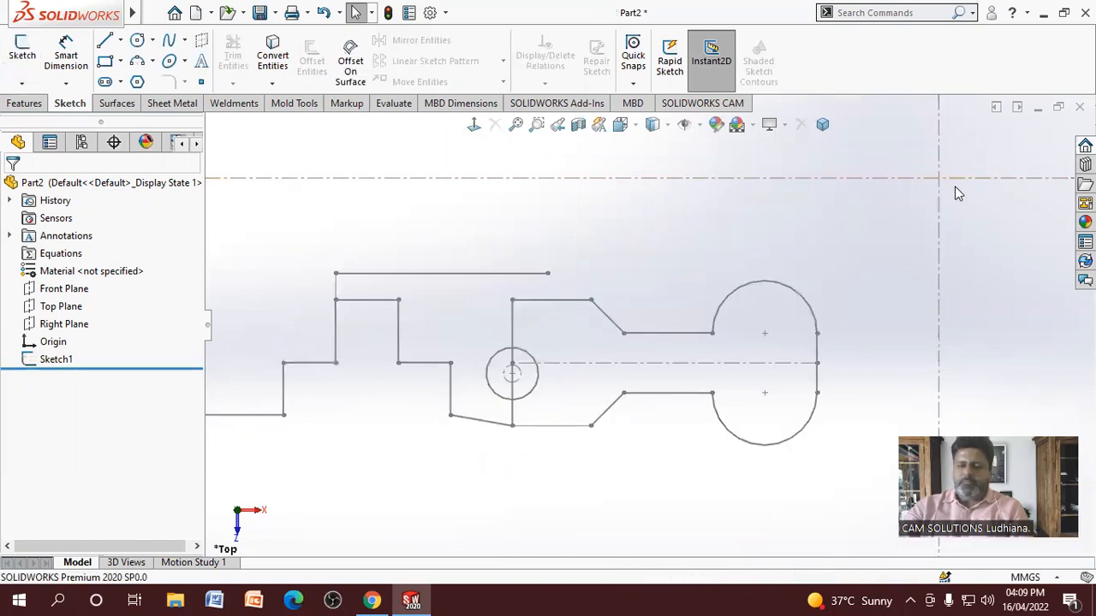